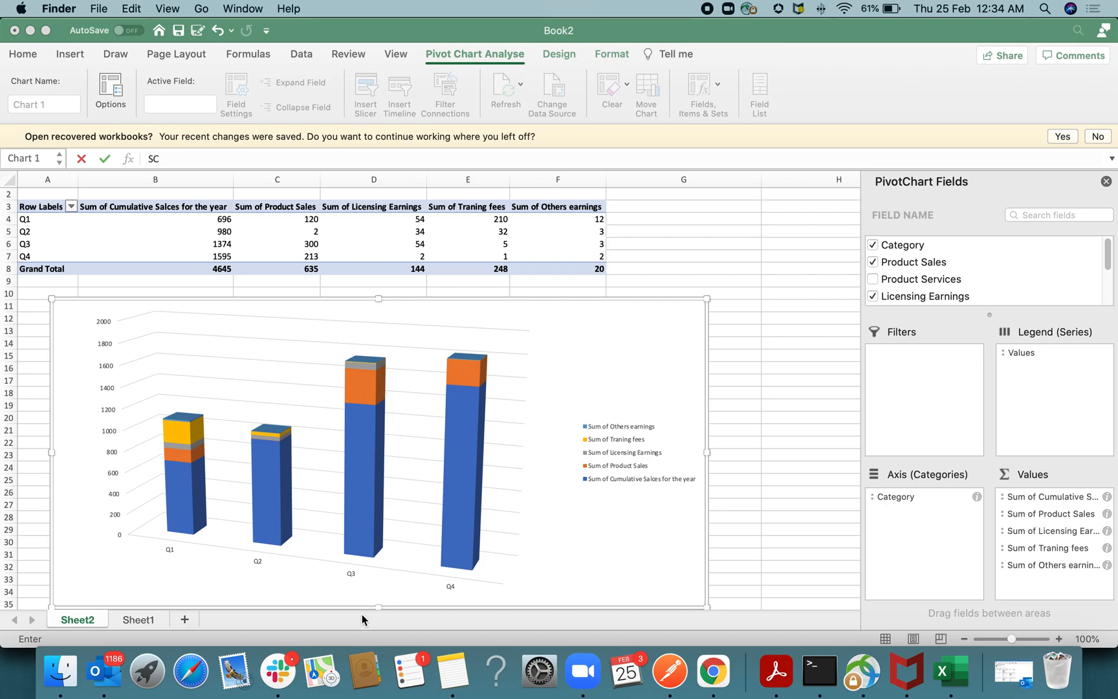
Step: Compare the source sales data on Sheet1 with the pivot table and chart on Sheet2
click(169, 622)
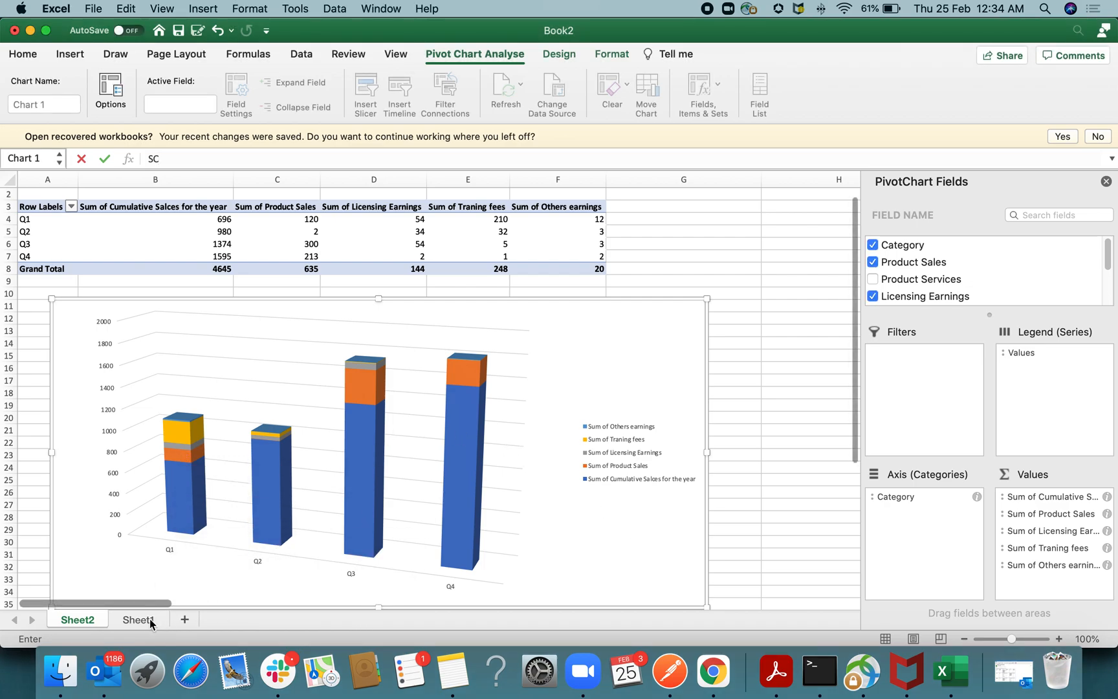
click(150, 622)
click(665, 411)
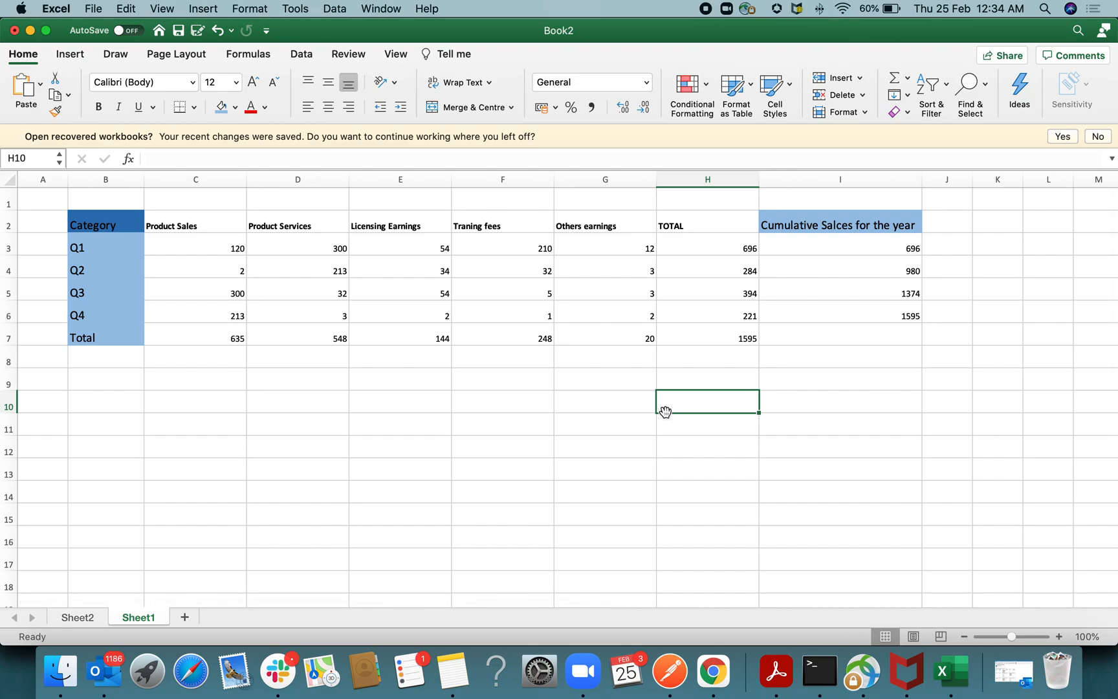
click(75, 616)
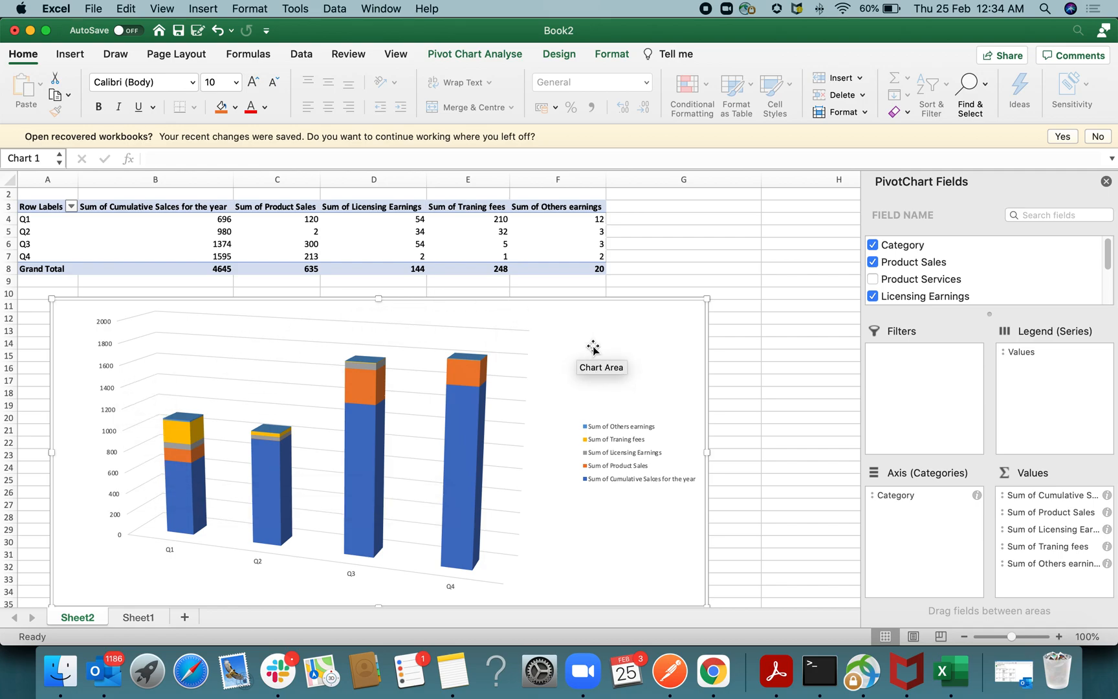
click(143, 618)
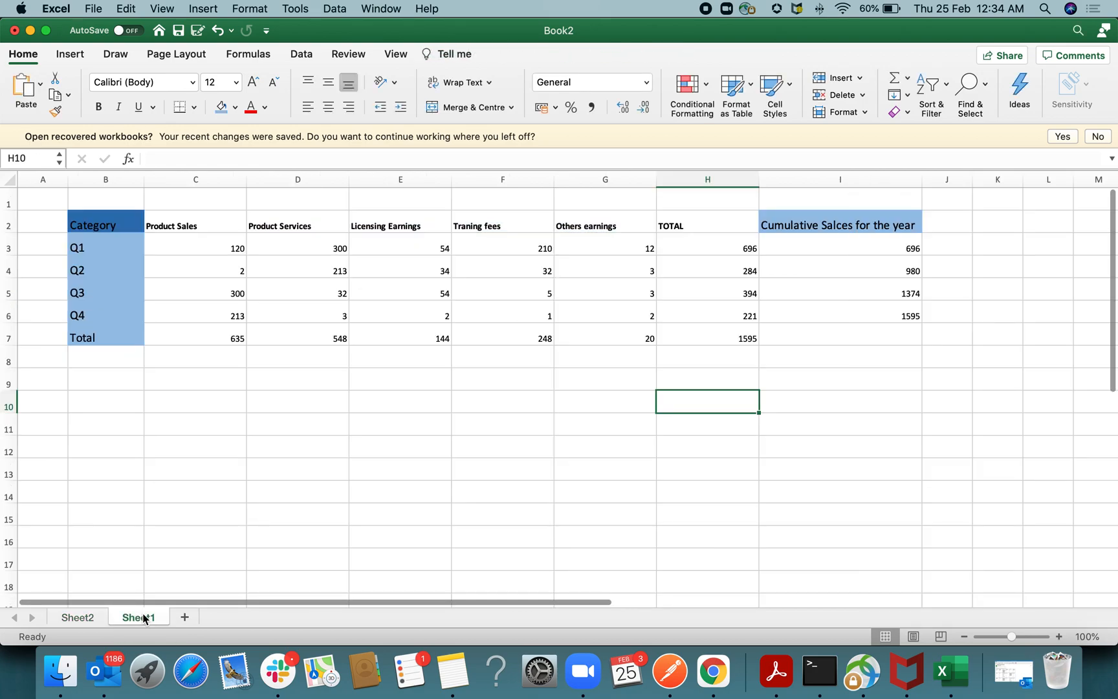
click(77, 617)
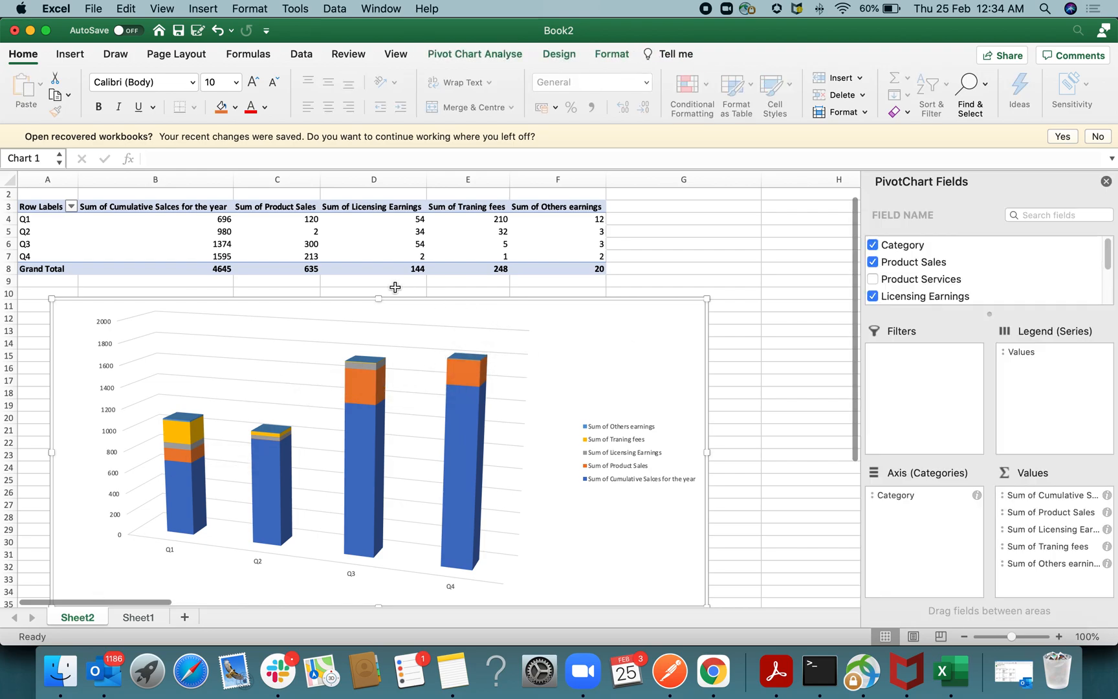
Step: Delete the existing 3-D stacked pivot chart from Sheet2
drag(374, 299, 378, 198)
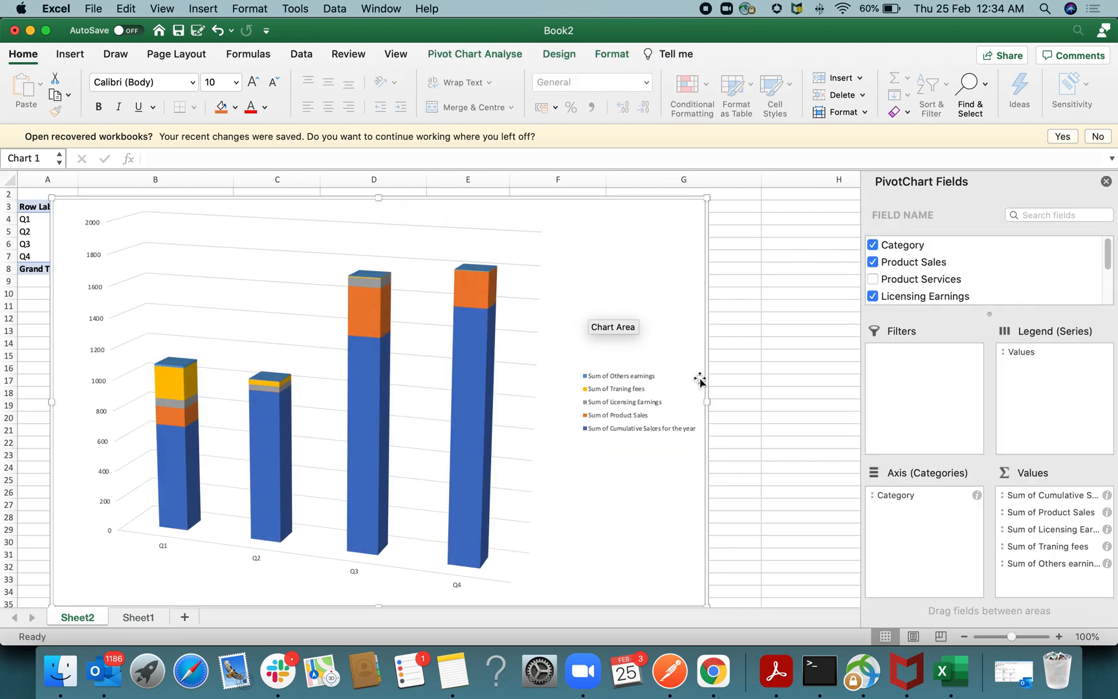
drag(706, 402, 811, 398)
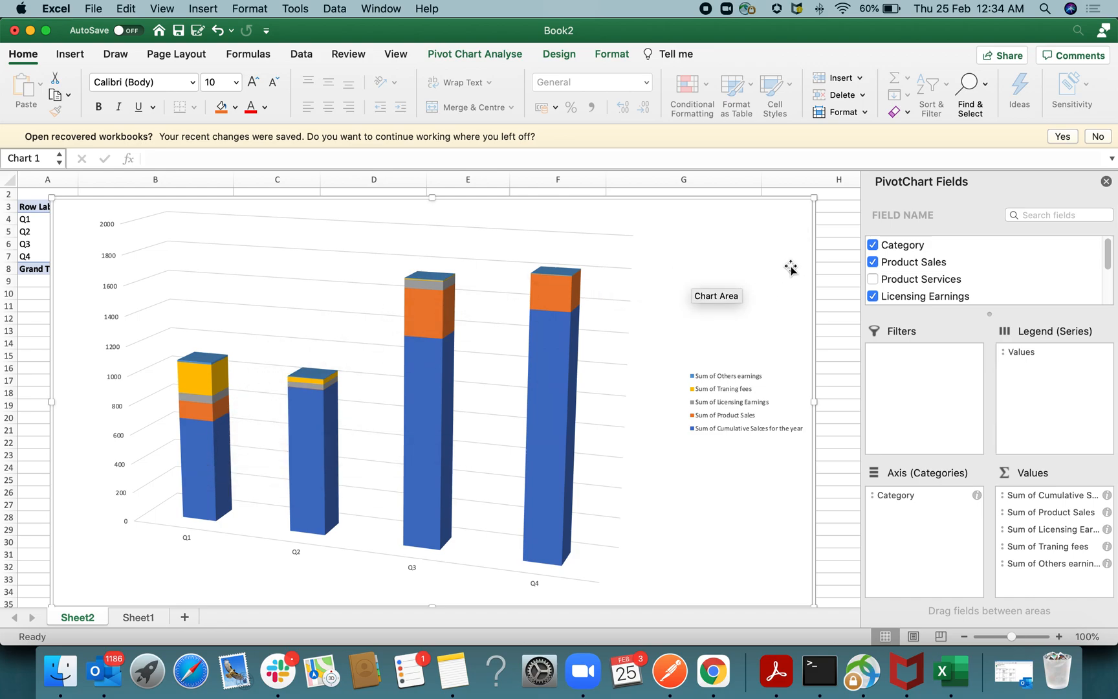
key(Delete)
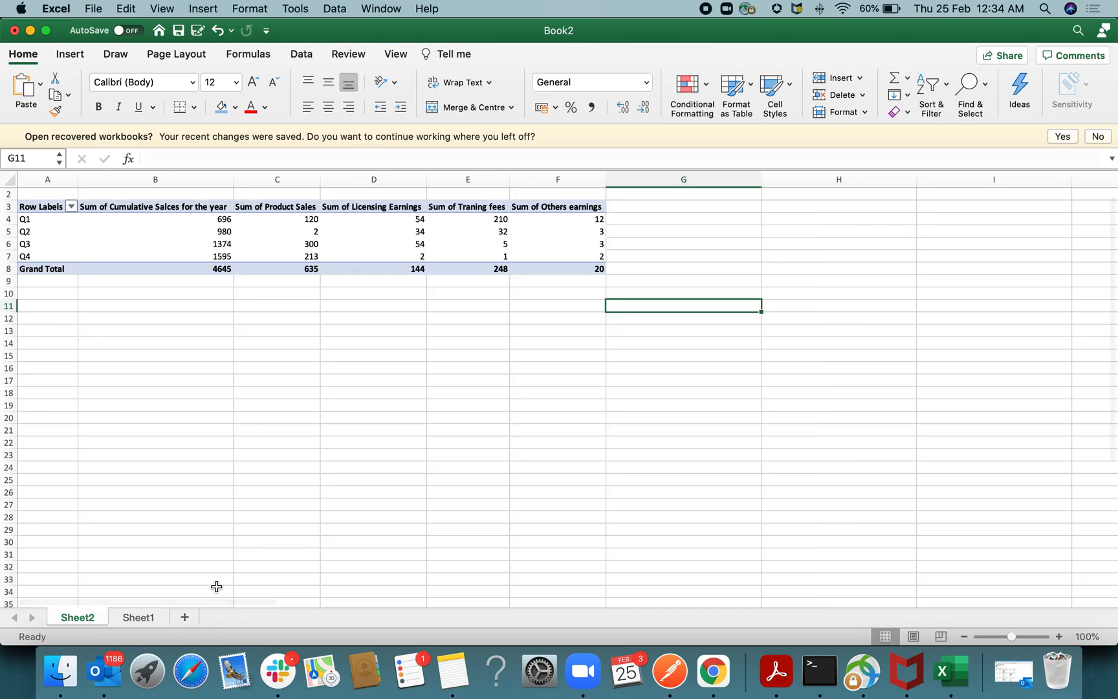
Step: Insert a new pivot chart from the pivot table on Sheet2 and enlarge it to span about columns B to G and rows 7 to 34
click(141, 616)
click(91, 617)
click(190, 261)
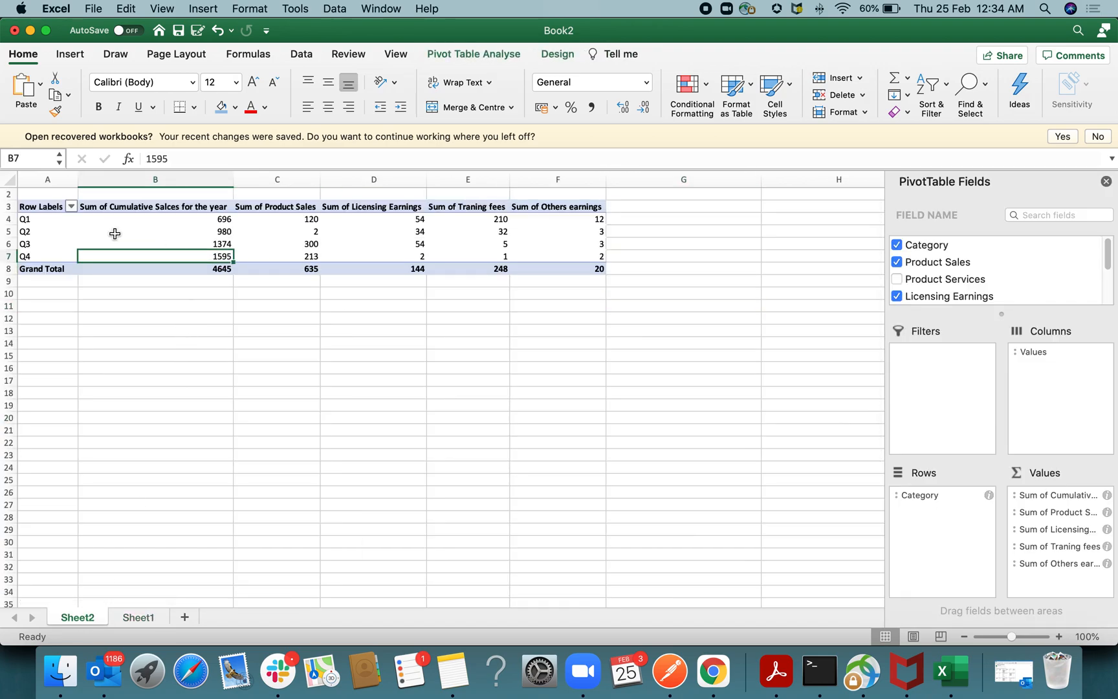
click(455, 55)
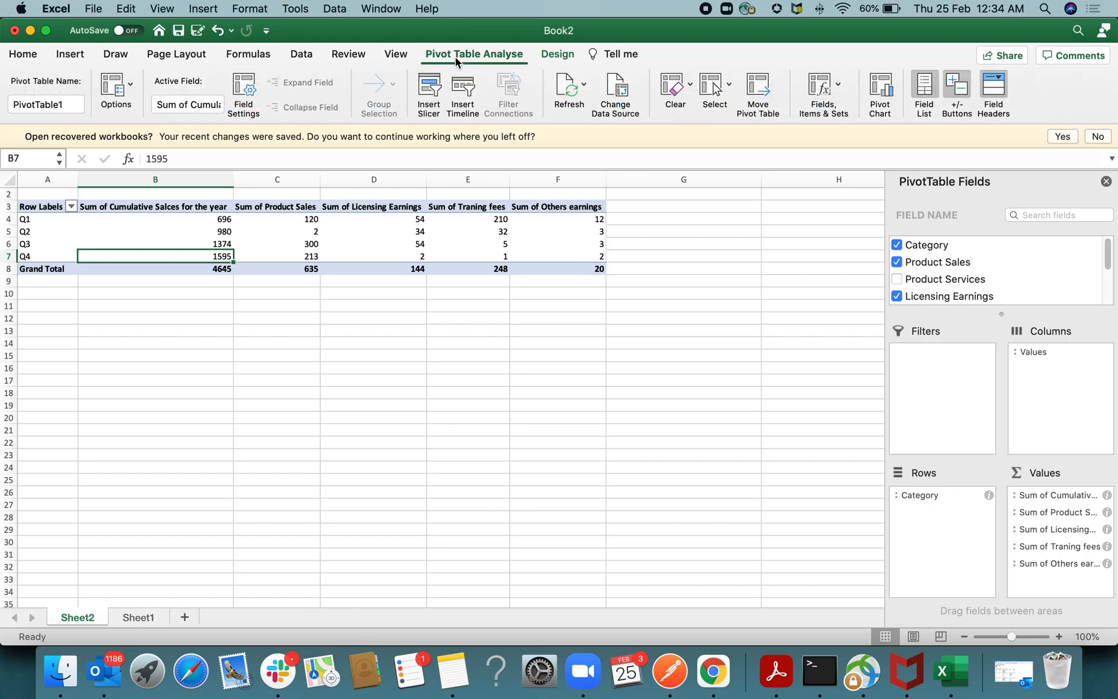
click(881, 93)
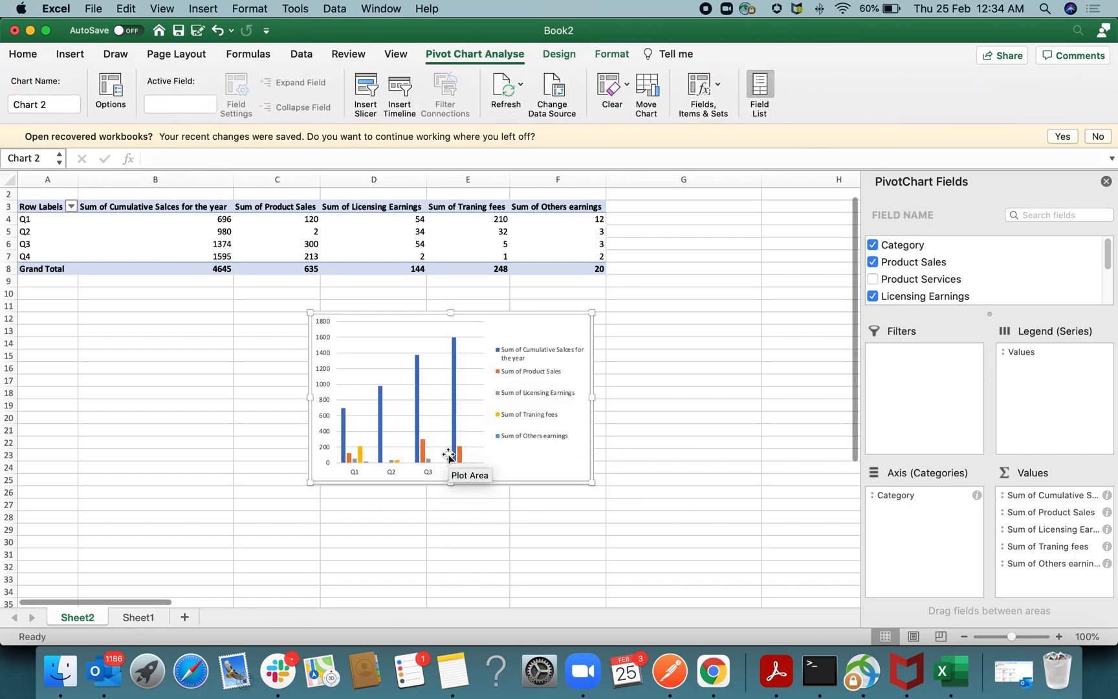
drag(592, 482, 759, 599)
drag(310, 311, 141, 249)
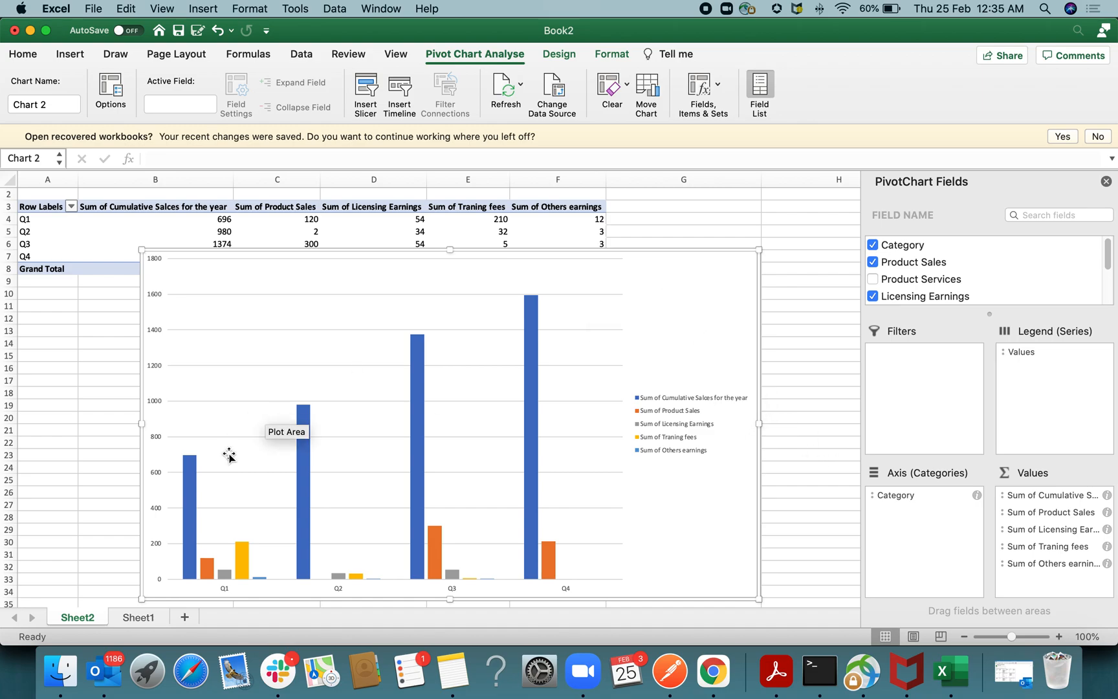
Step: Change the new pivot chart's type to 3-D Stacked Column
right_click(707, 292)
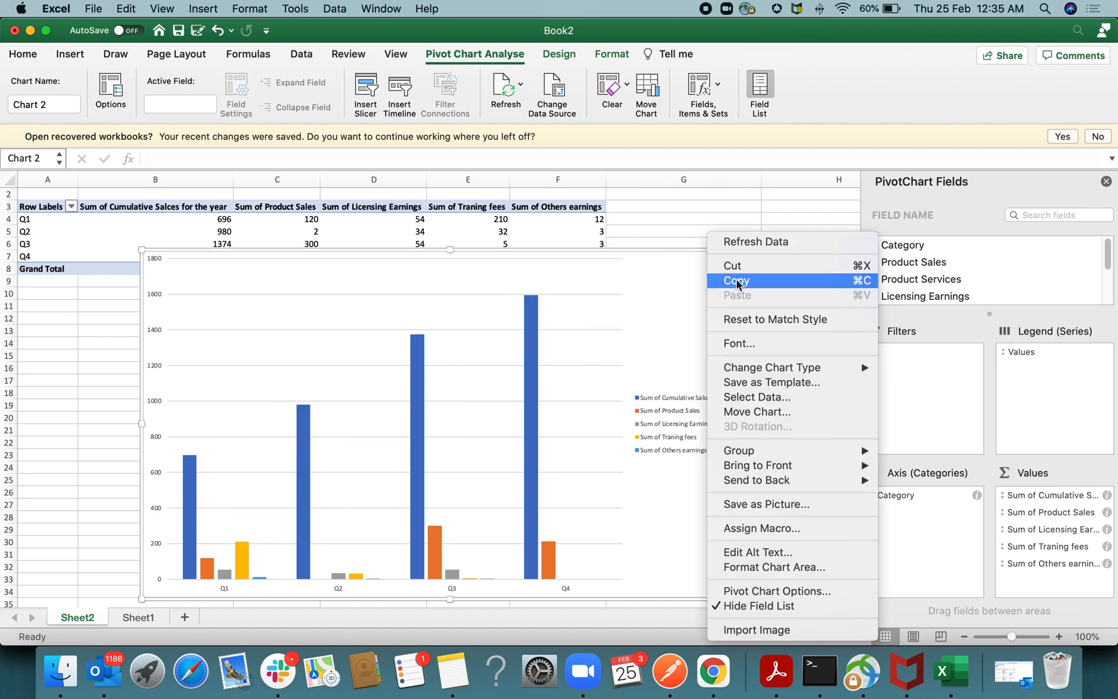
mouse_move(770, 367)
mouse_move(916, 367)
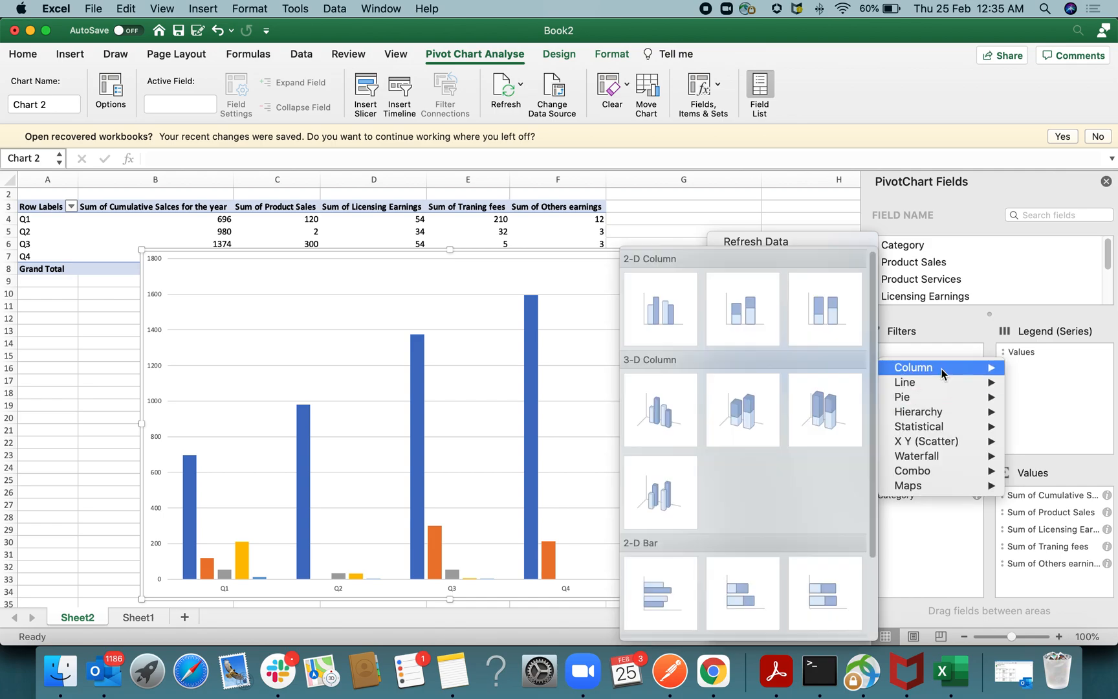
click(742, 414)
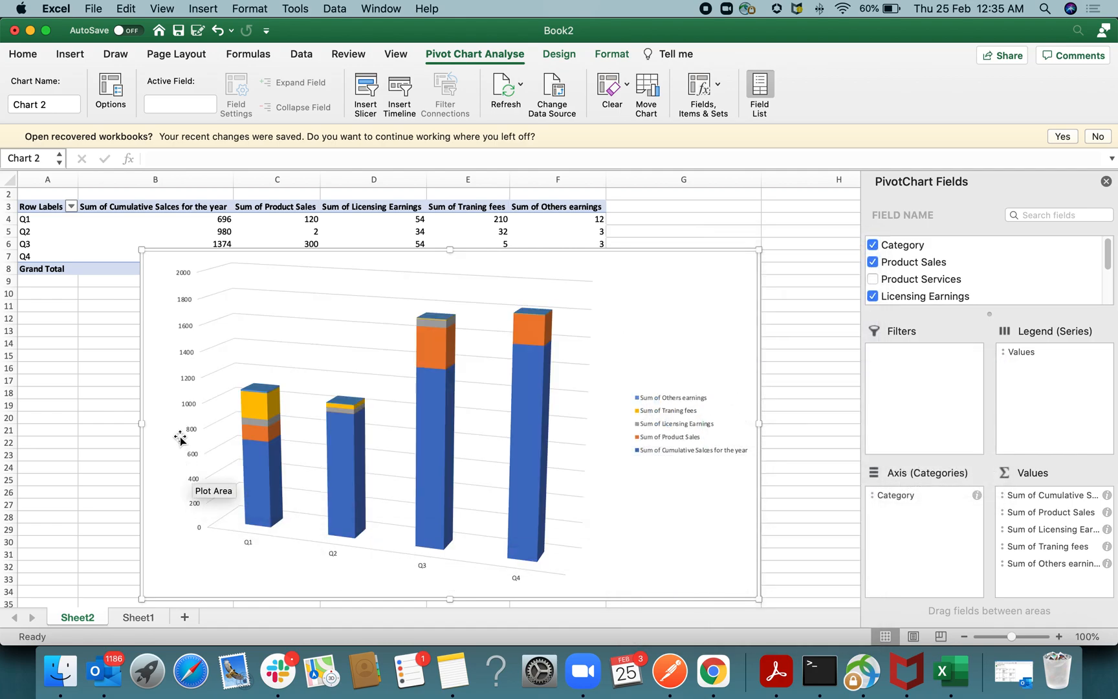
mouse_move(261, 481)
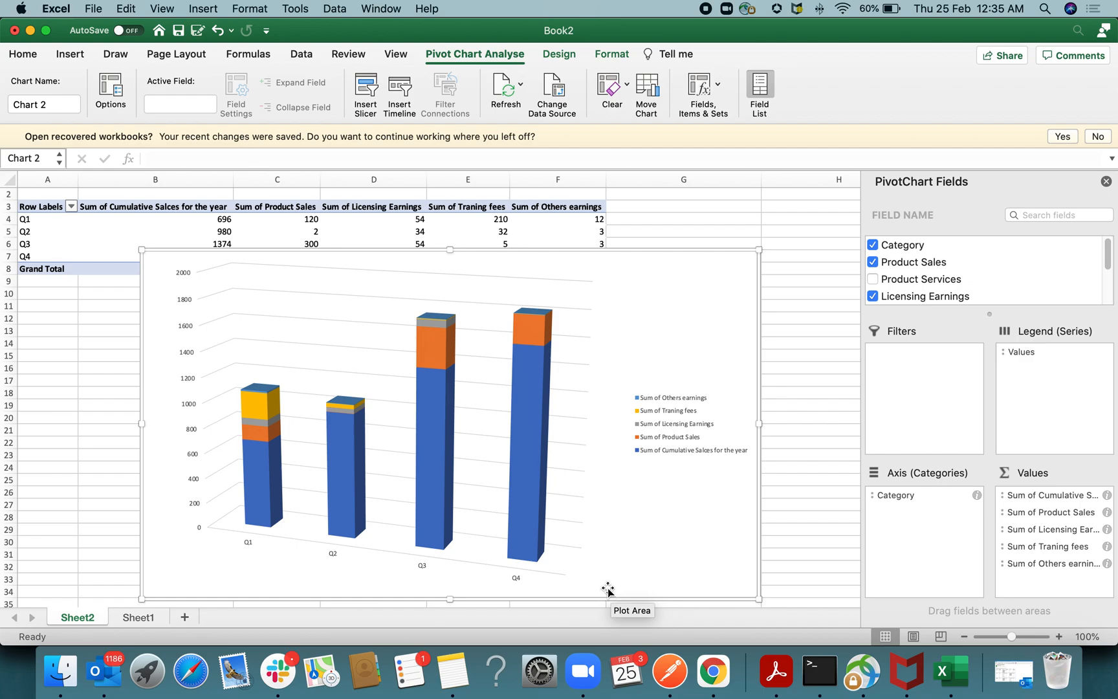
mouse_move(430, 374)
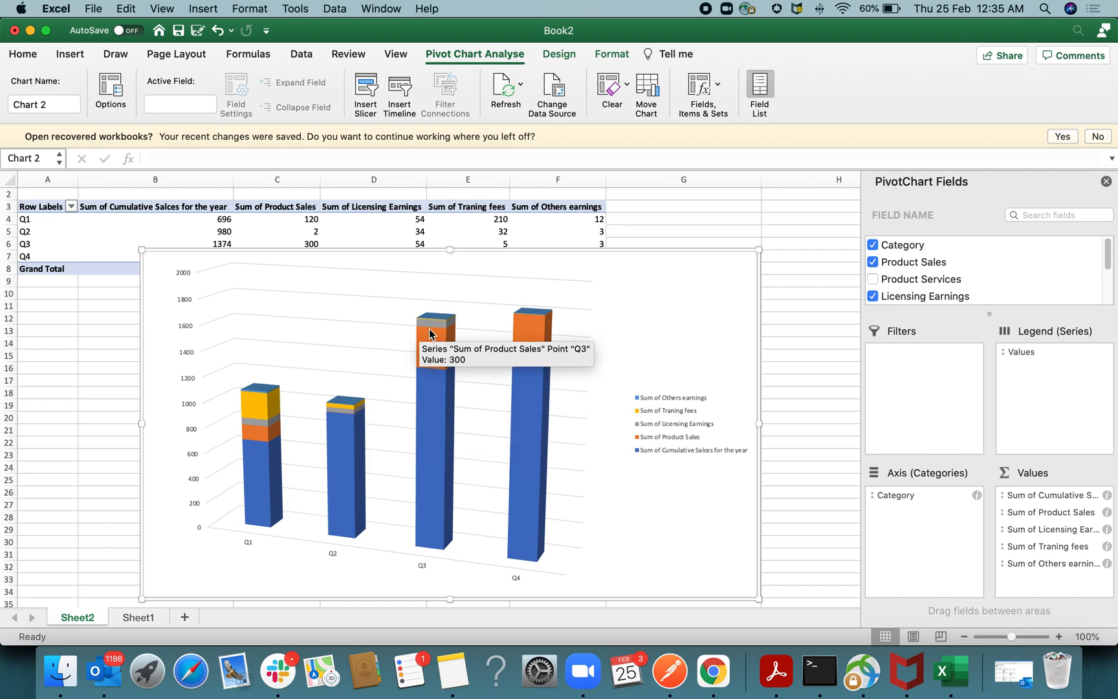
Step: Open the data series formatting options for the cumulative sales series and set the column shape to Cylinder
right_click(721, 290)
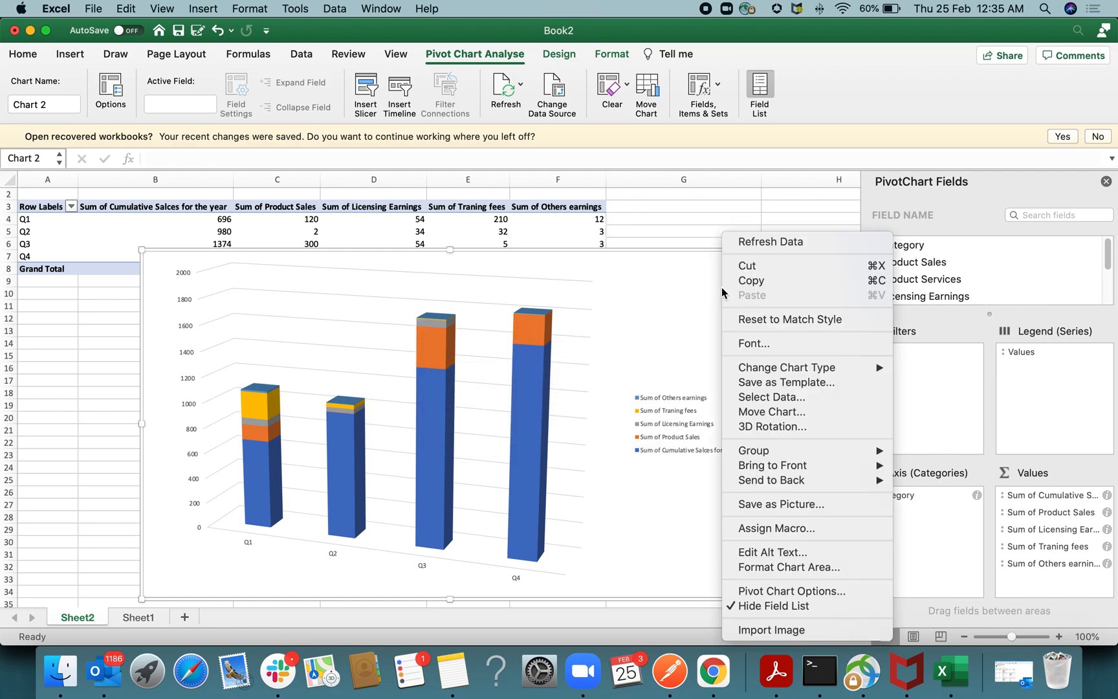
click(529, 383)
click(529, 383)
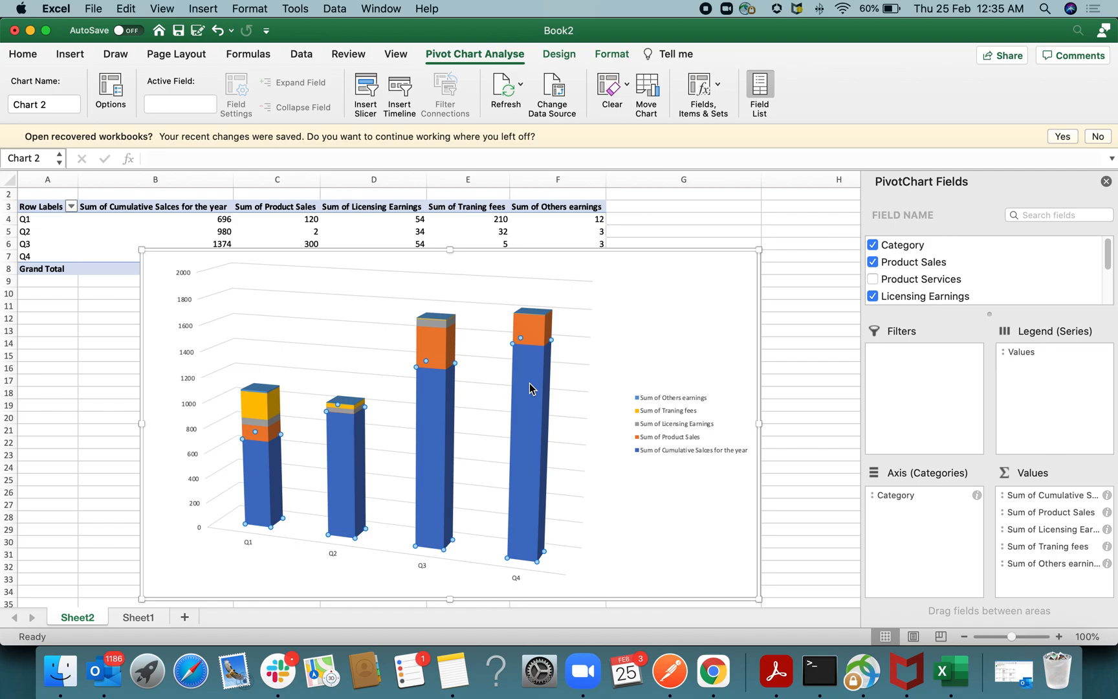
right_click(529, 383)
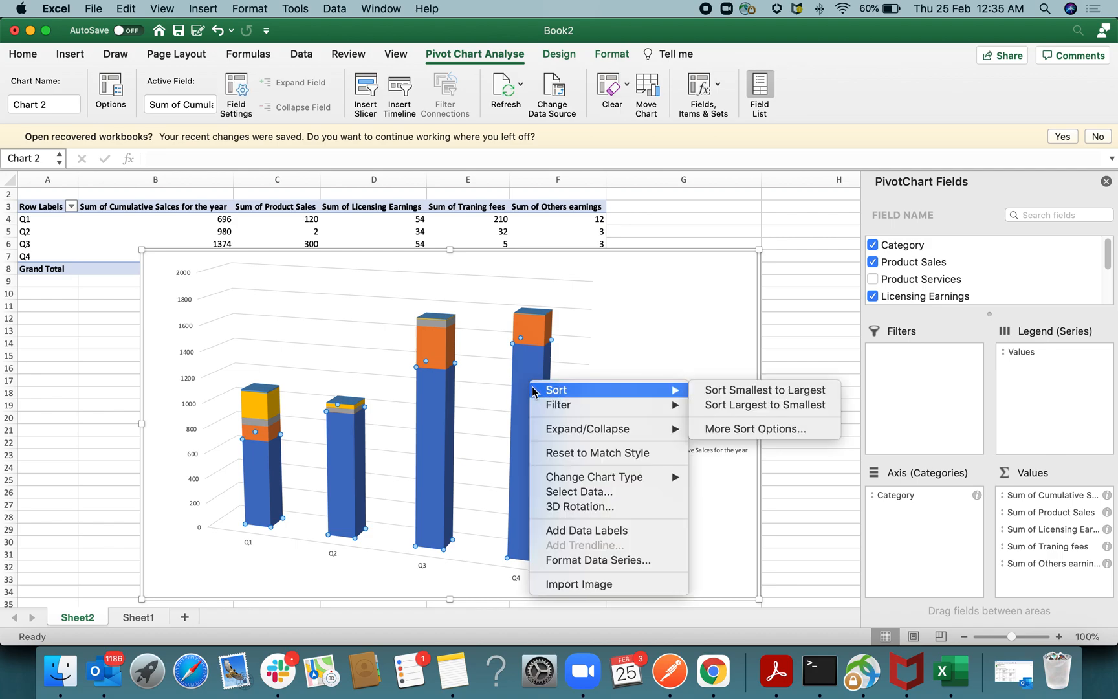
mouse_move(660, 475)
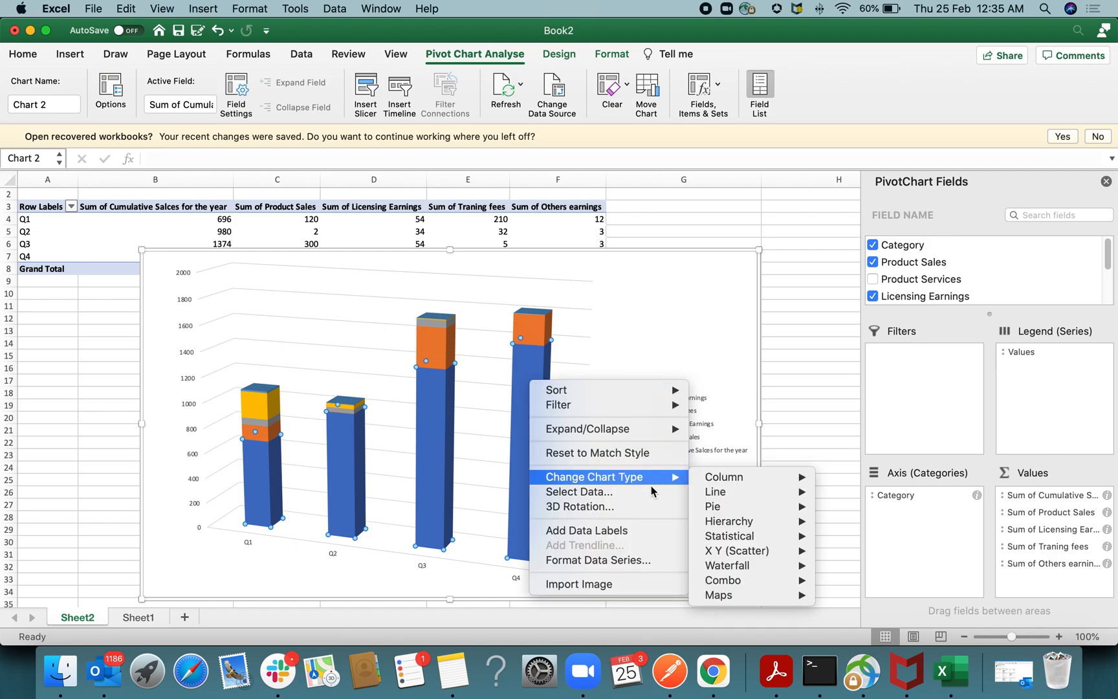
click(656, 569)
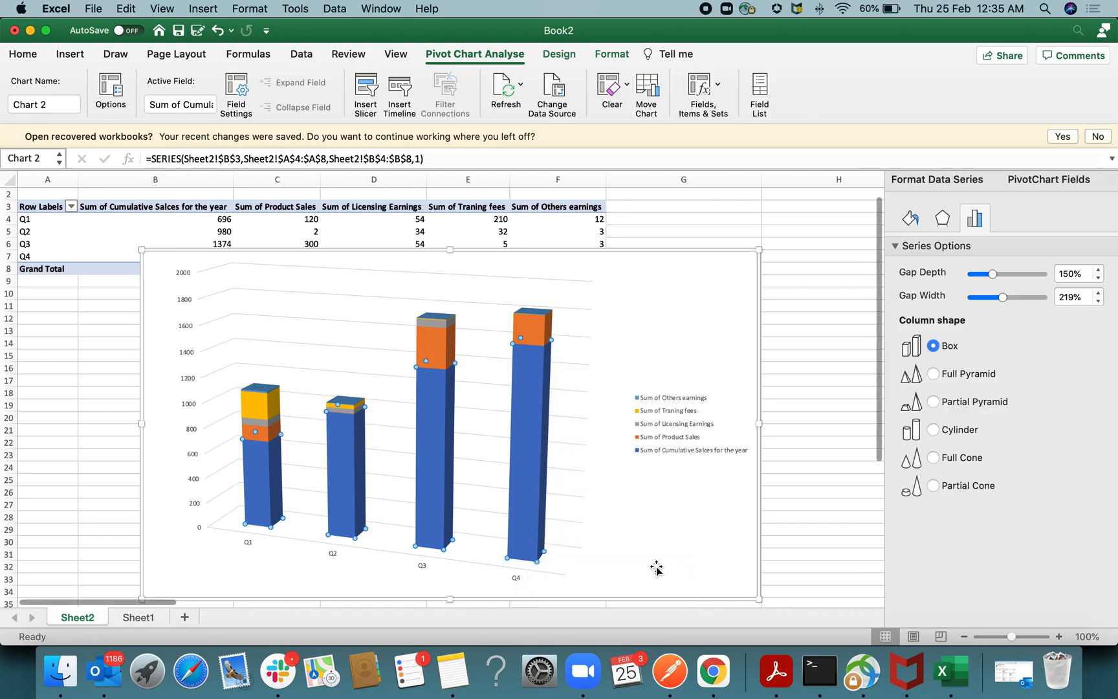
click(948, 378)
click(939, 401)
click(937, 428)
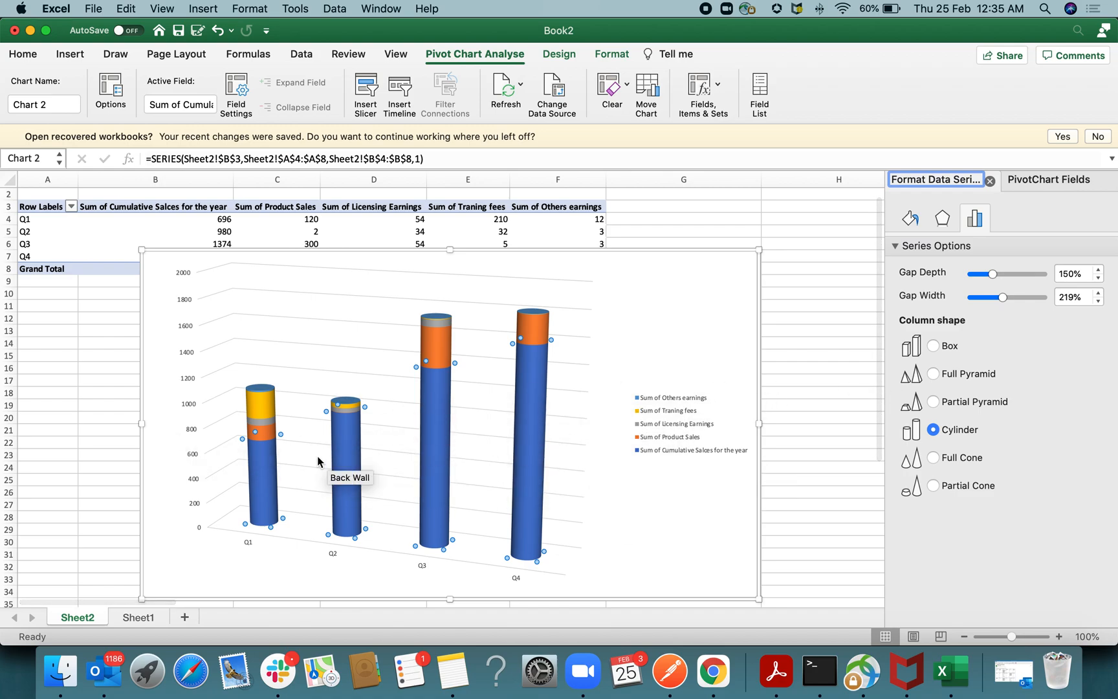
Step: Set the chart columns' gap depth to 65% and gap width to 80%, then deselect the chart
drag(1007, 297, 983, 302)
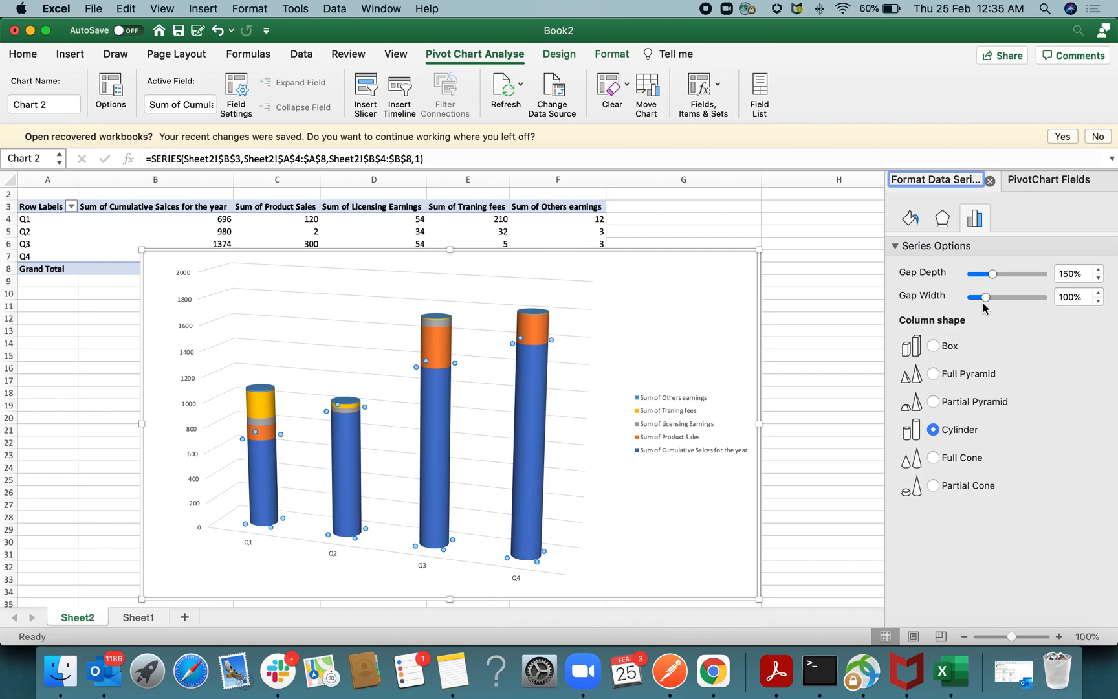
drag(993, 274, 976, 298)
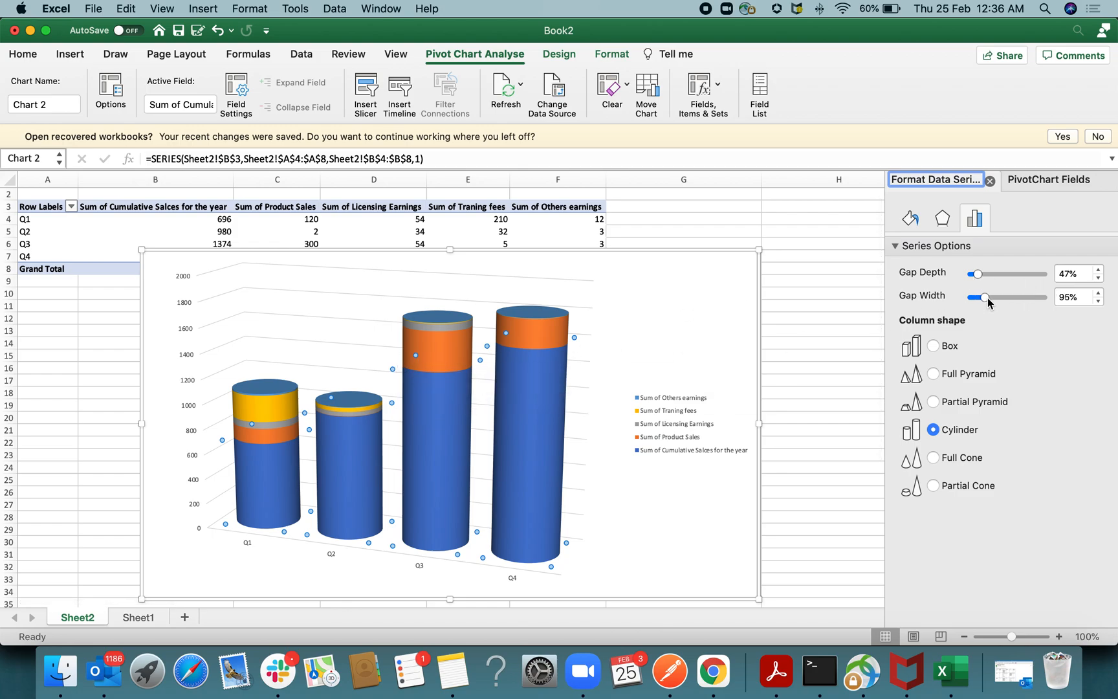
mouse_move(978, 274)
mouse_down()
mouse_move(983, 297)
mouse_move(982, 276)
mouse_up()
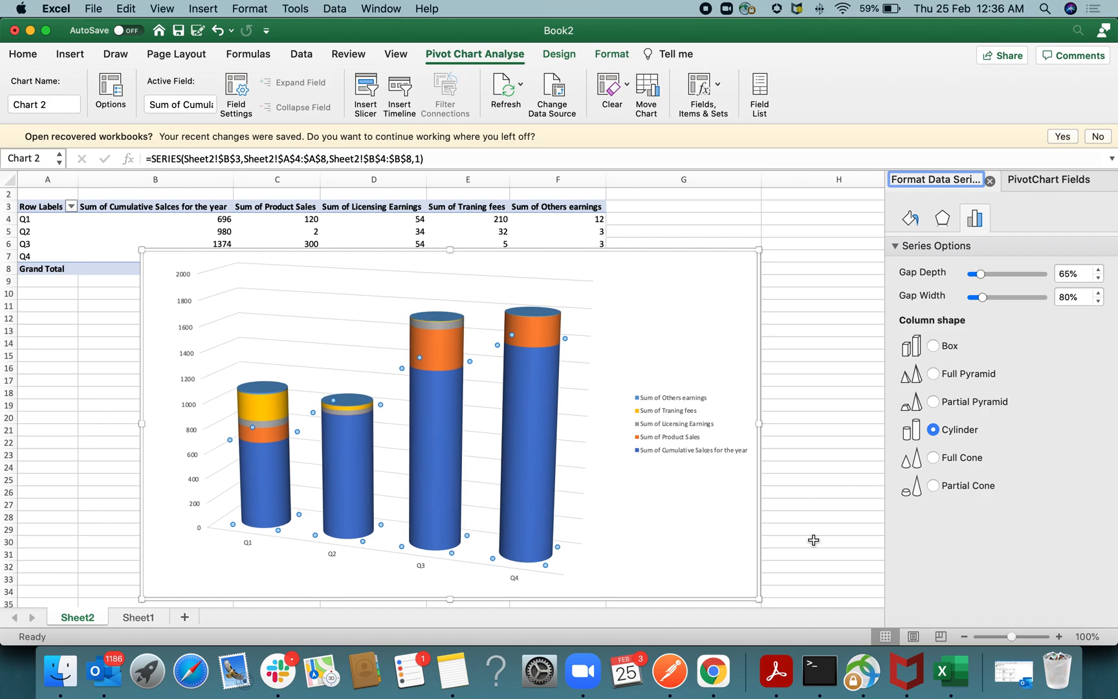
click(807, 505)
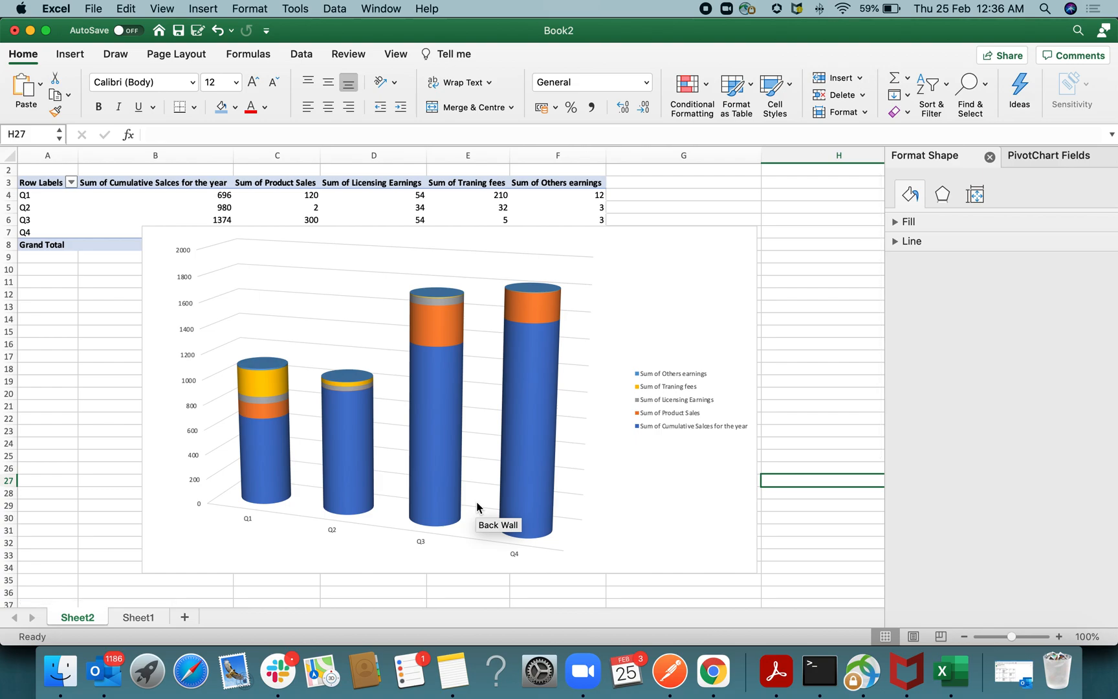
right_click(436, 394)
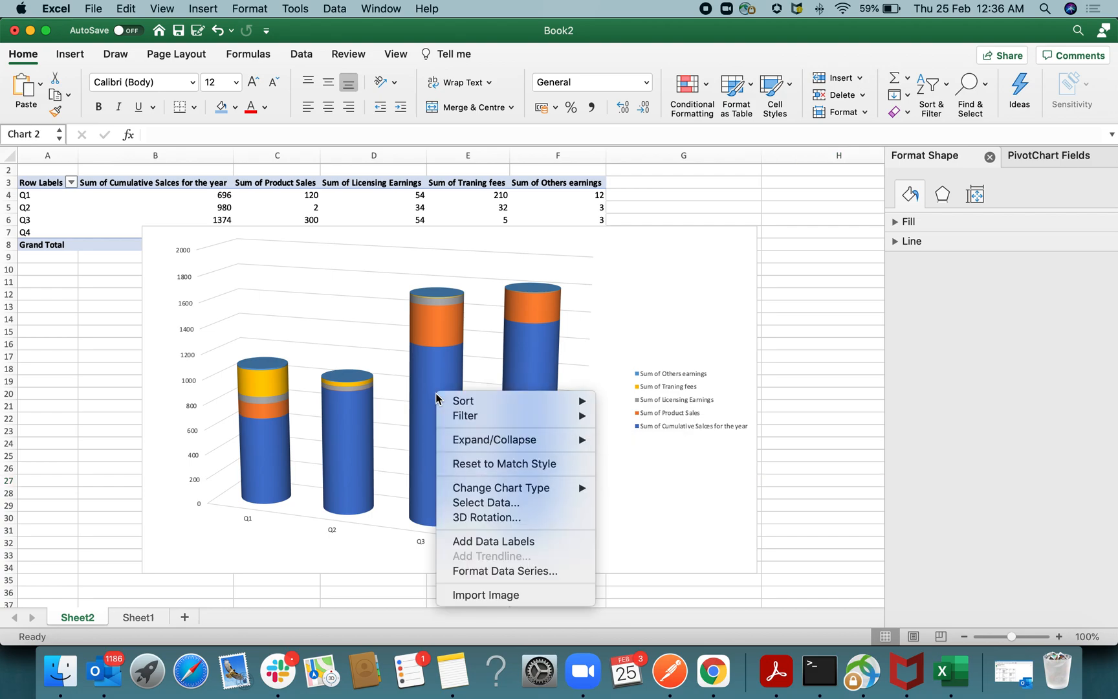
click(464, 422)
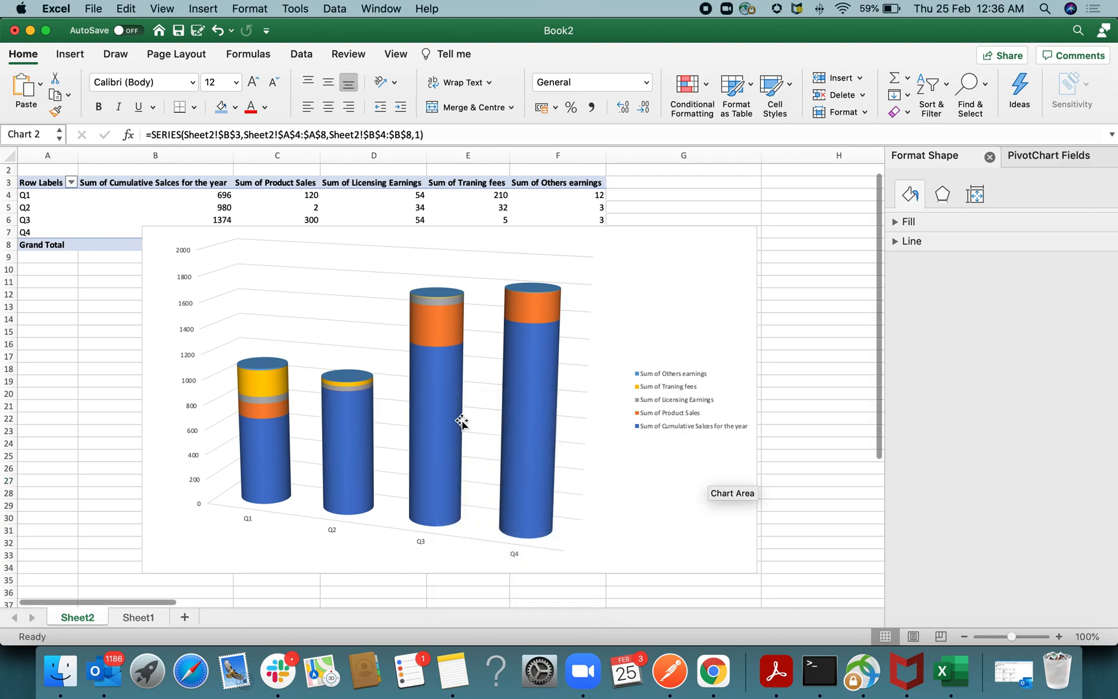
click(443, 414)
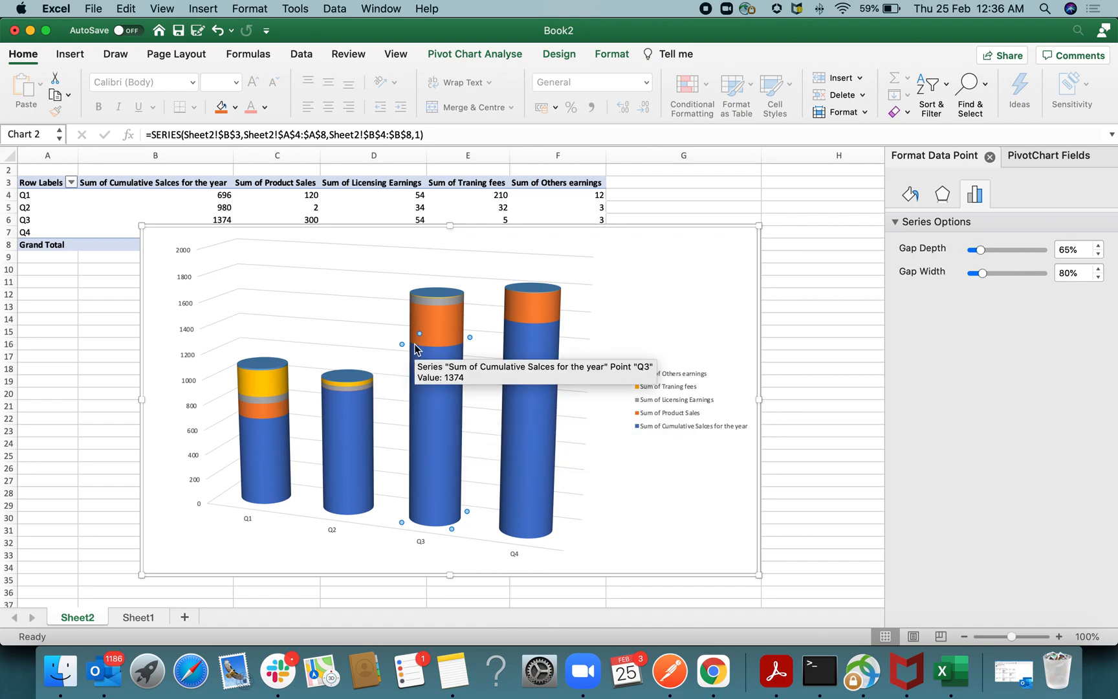
click(462, 512)
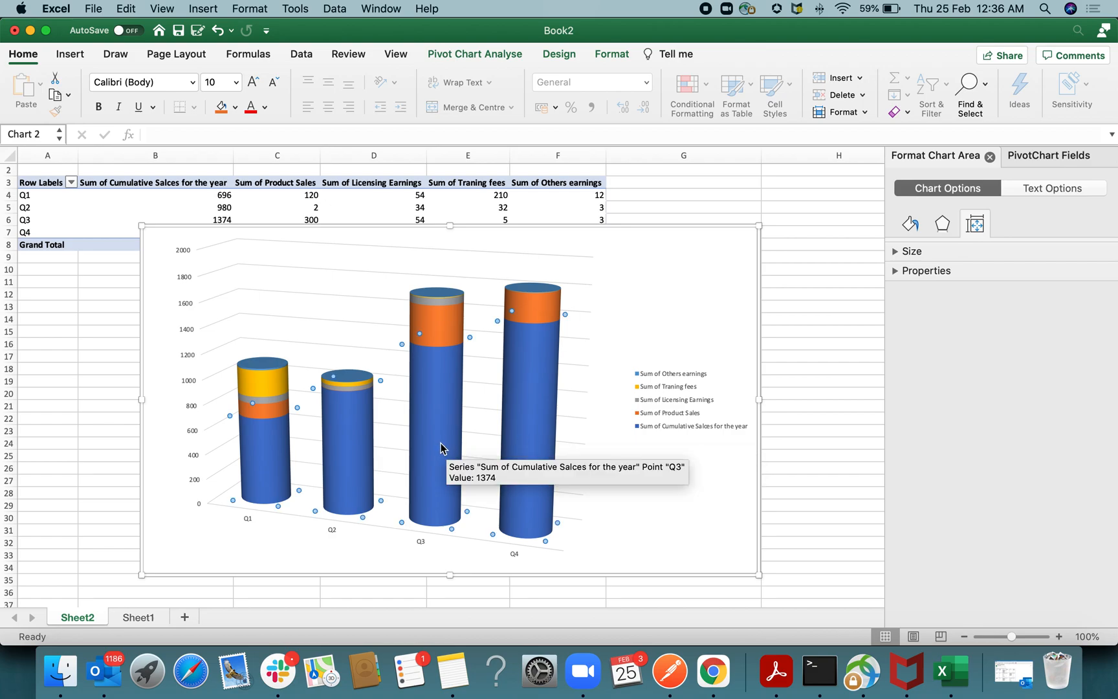
click(441, 444)
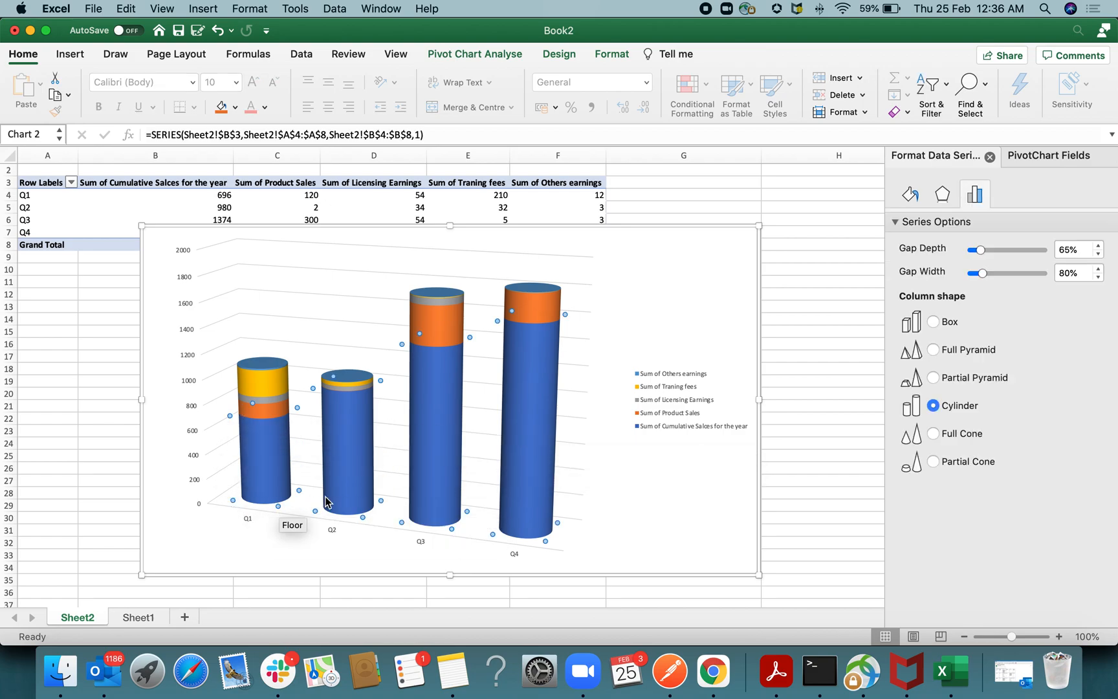
click(438, 434)
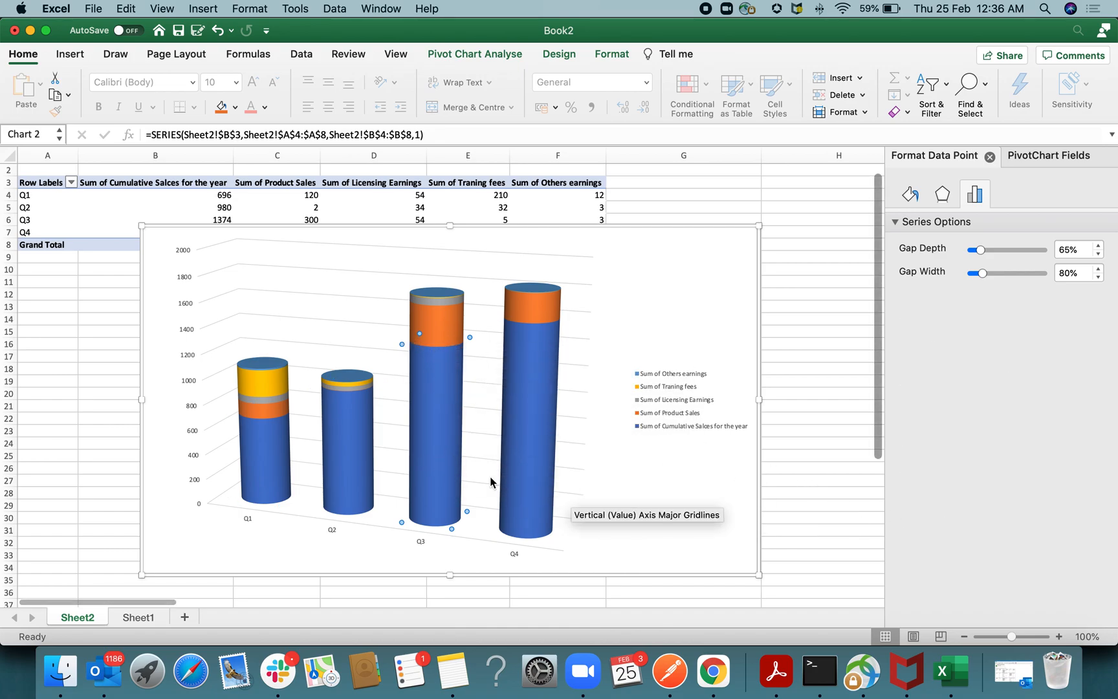
Step: Add data labels to the cumulative sales series in the chart
click(433, 434)
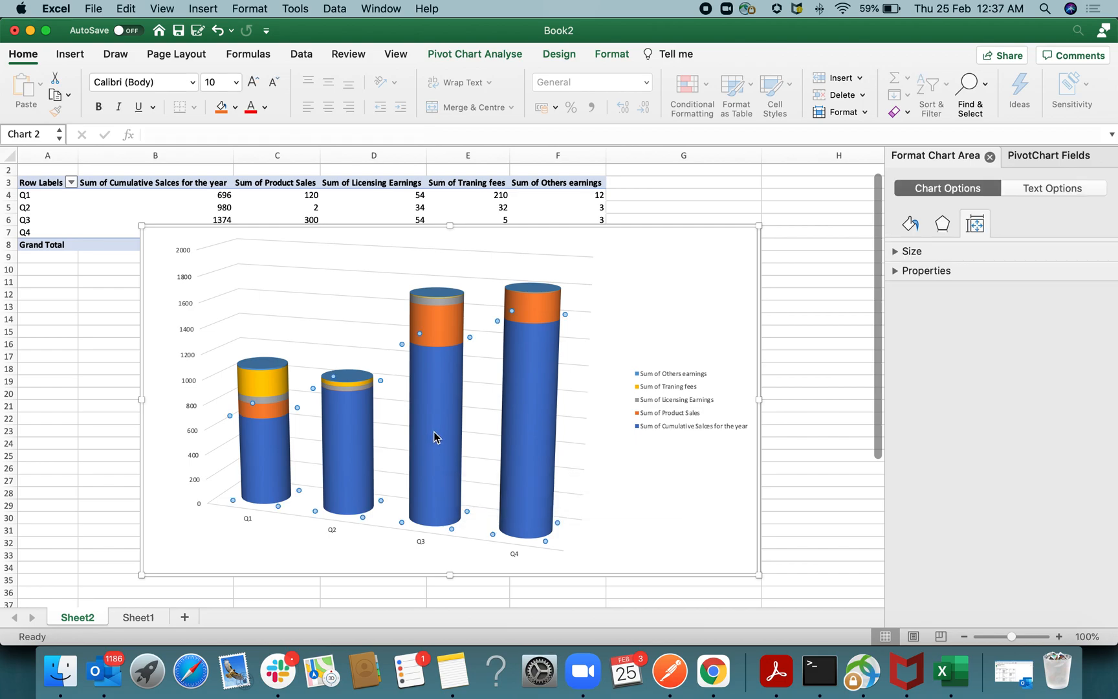
right_click(434, 432)
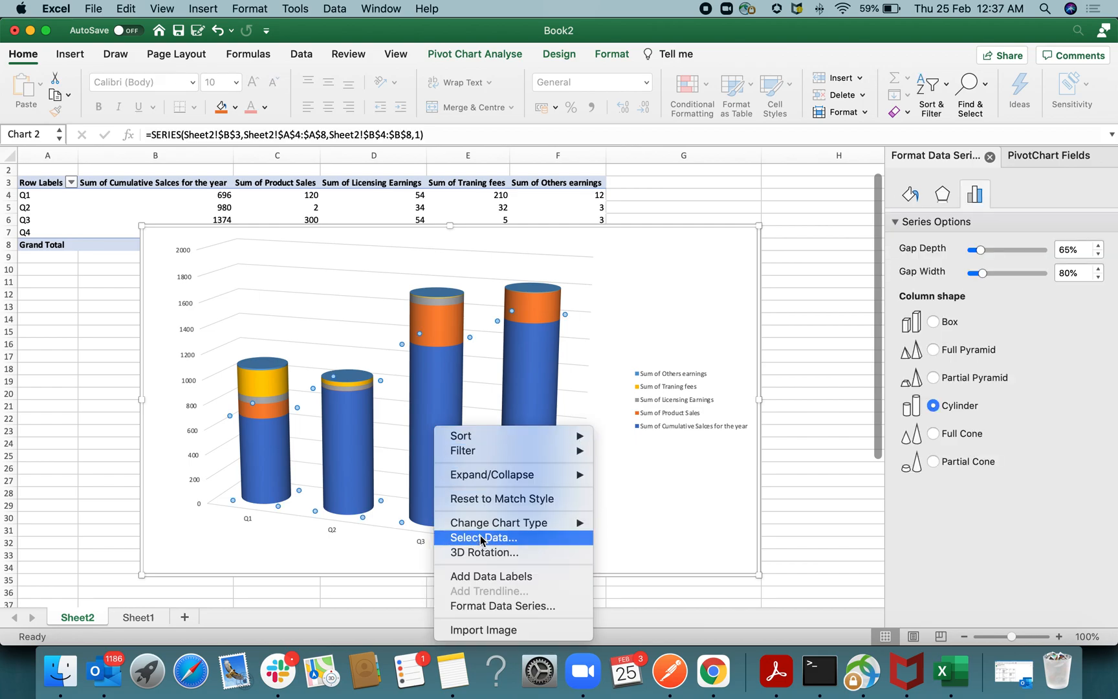
click(492, 576)
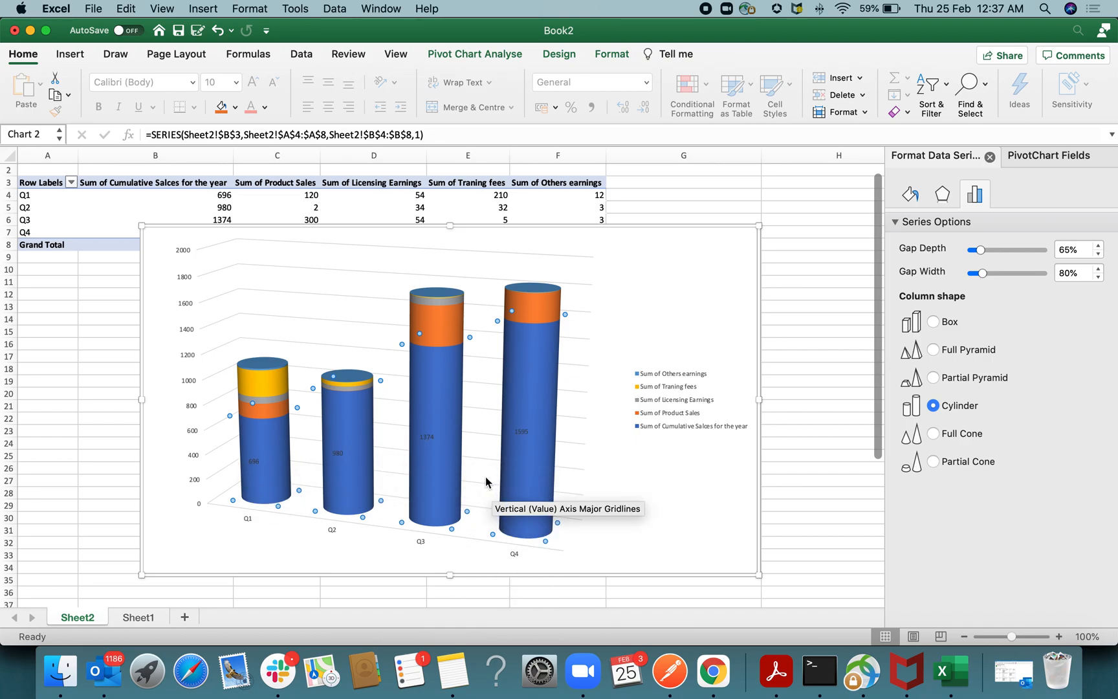
click(428, 438)
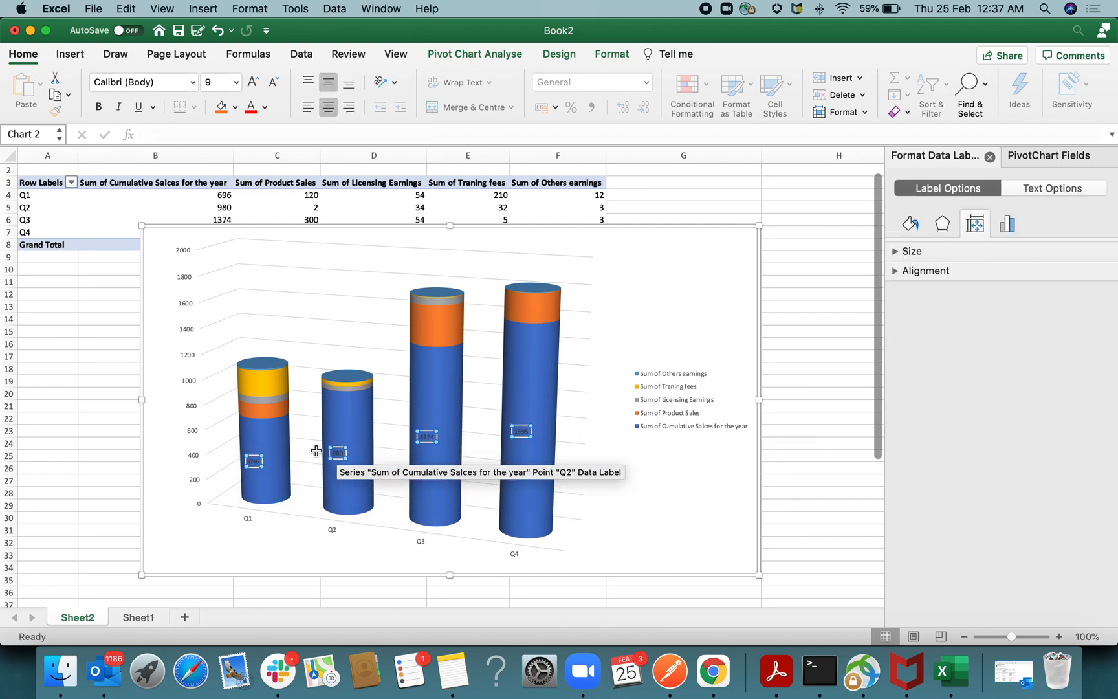
click(432, 438)
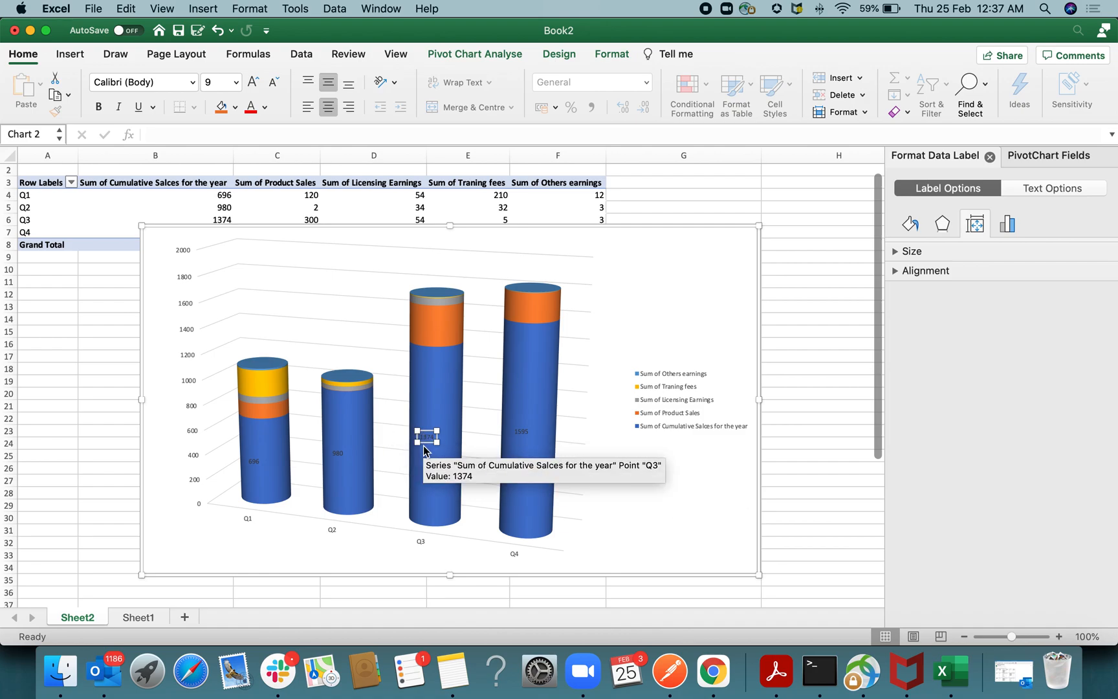
click(773, 495)
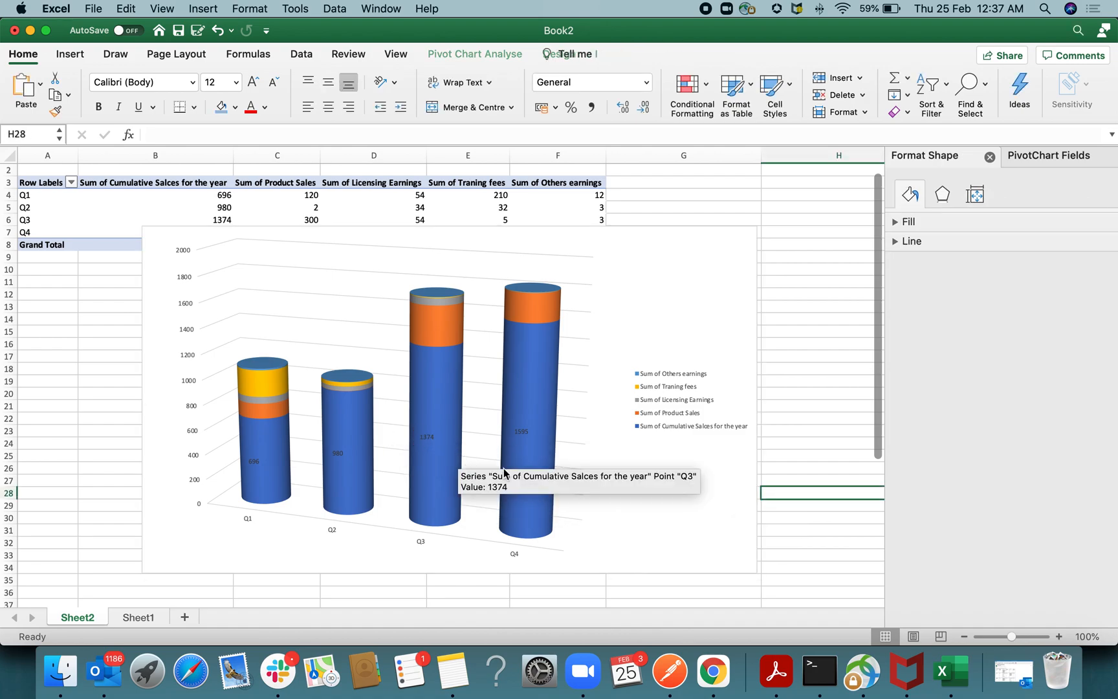
click(425, 440)
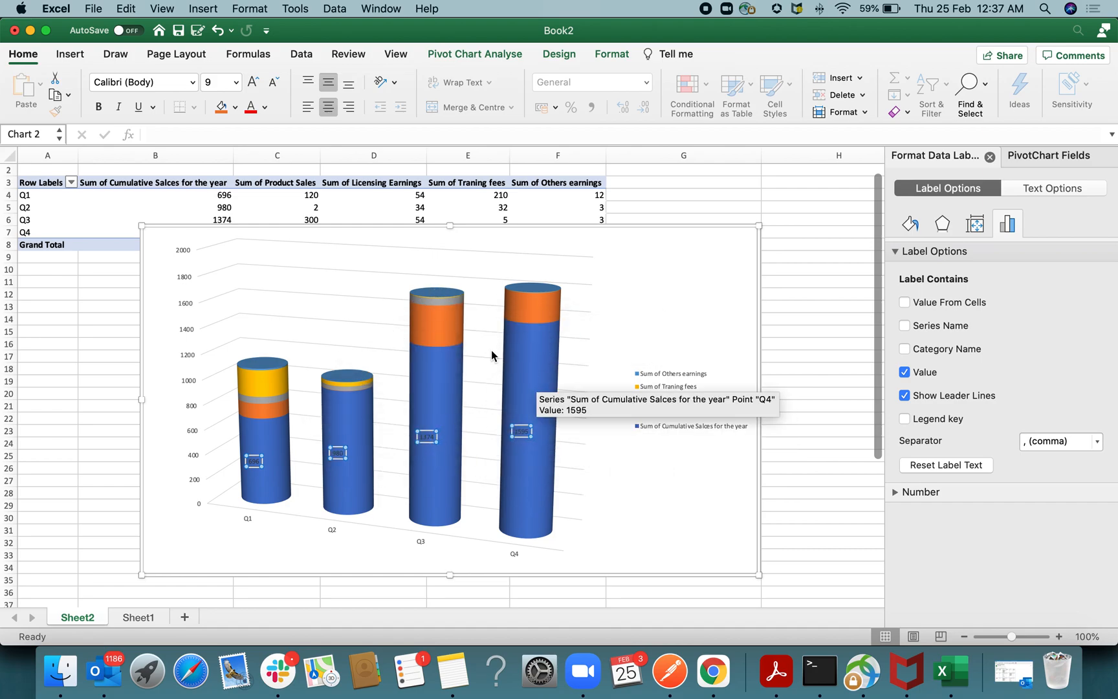
click(844, 467)
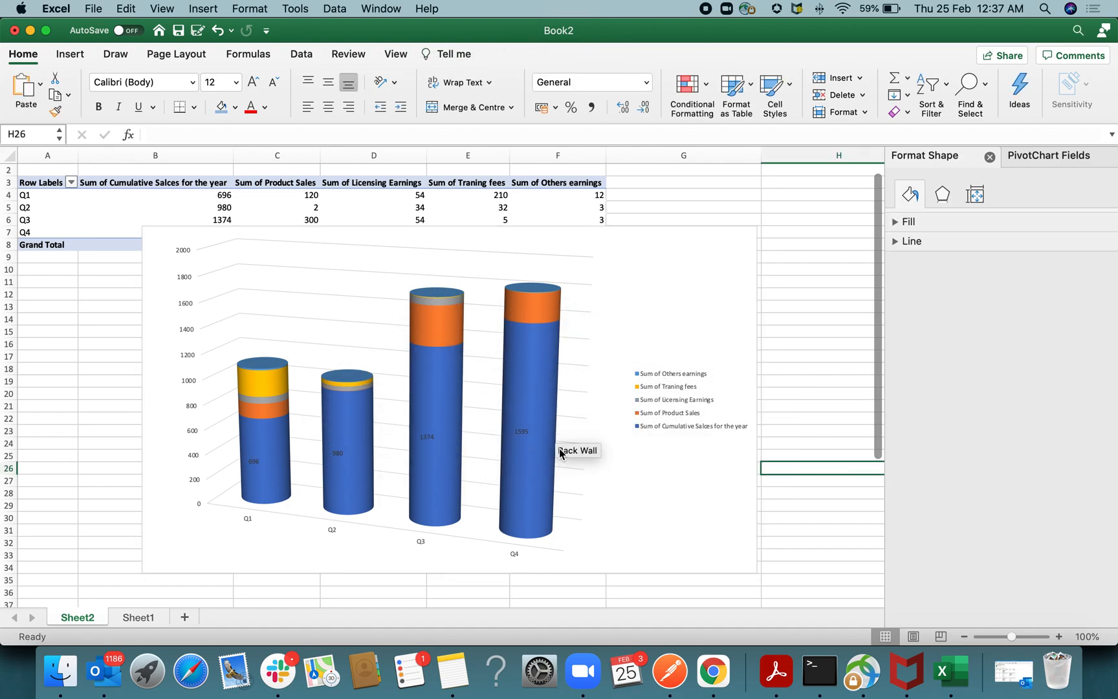
Step: Add data labels to the product sales and licensing earnings series in the chart
click(442, 319)
right_click(443, 318)
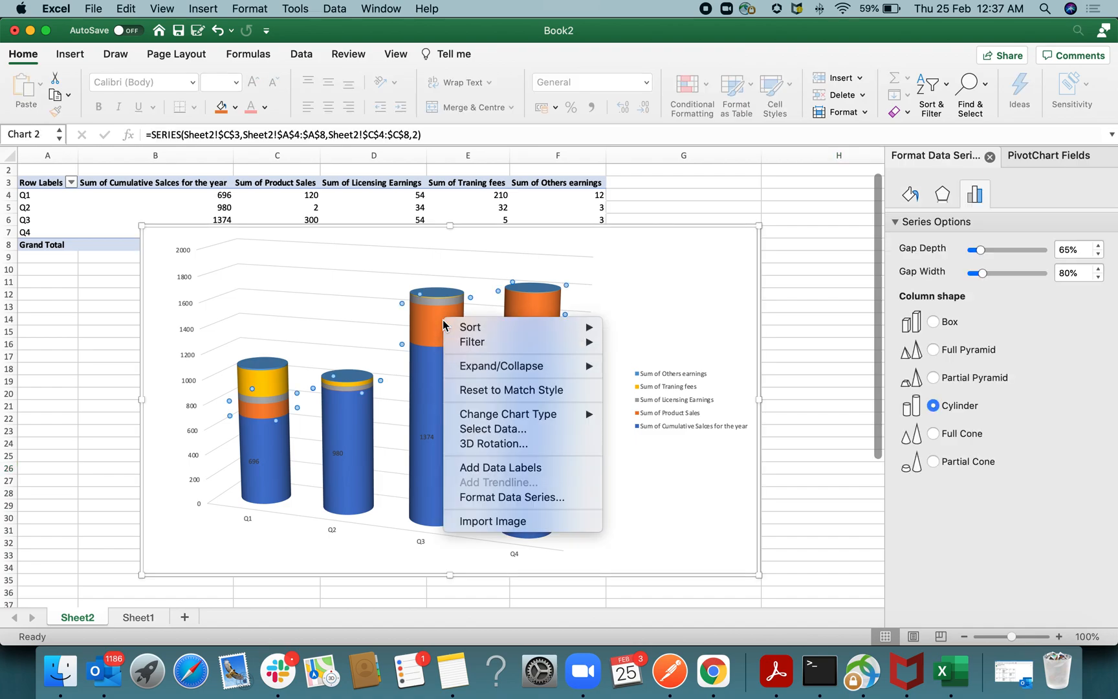
click(496, 467)
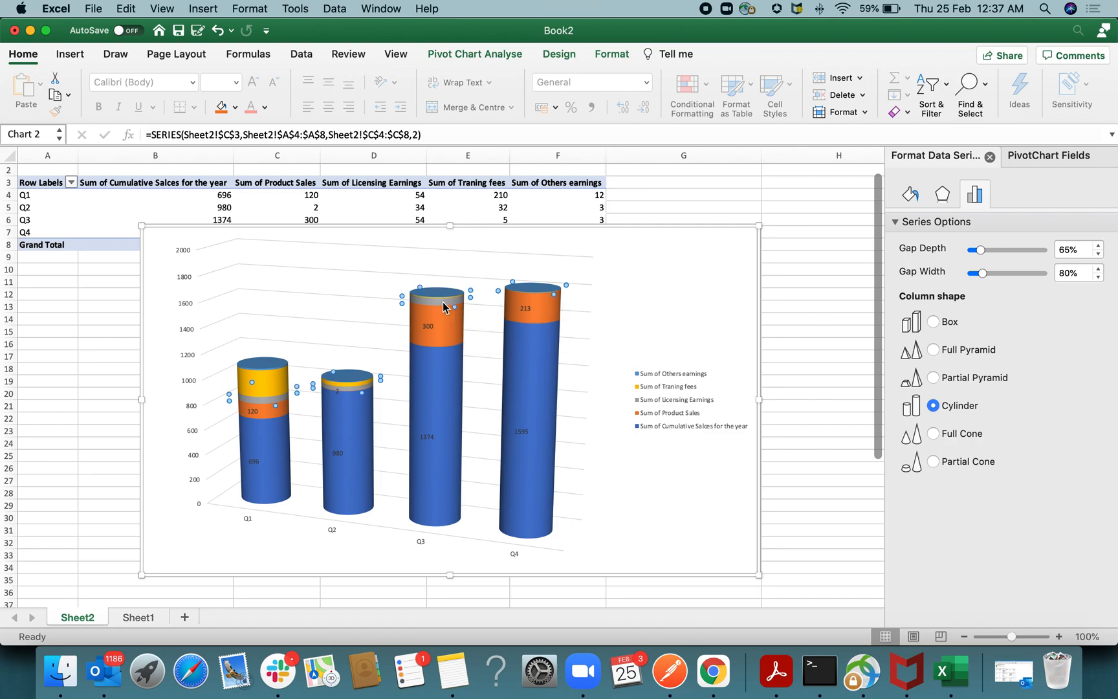
right_click(444, 306)
click(505, 450)
Step: Add data labels to the training fees series and deselect the chart
click(360, 383)
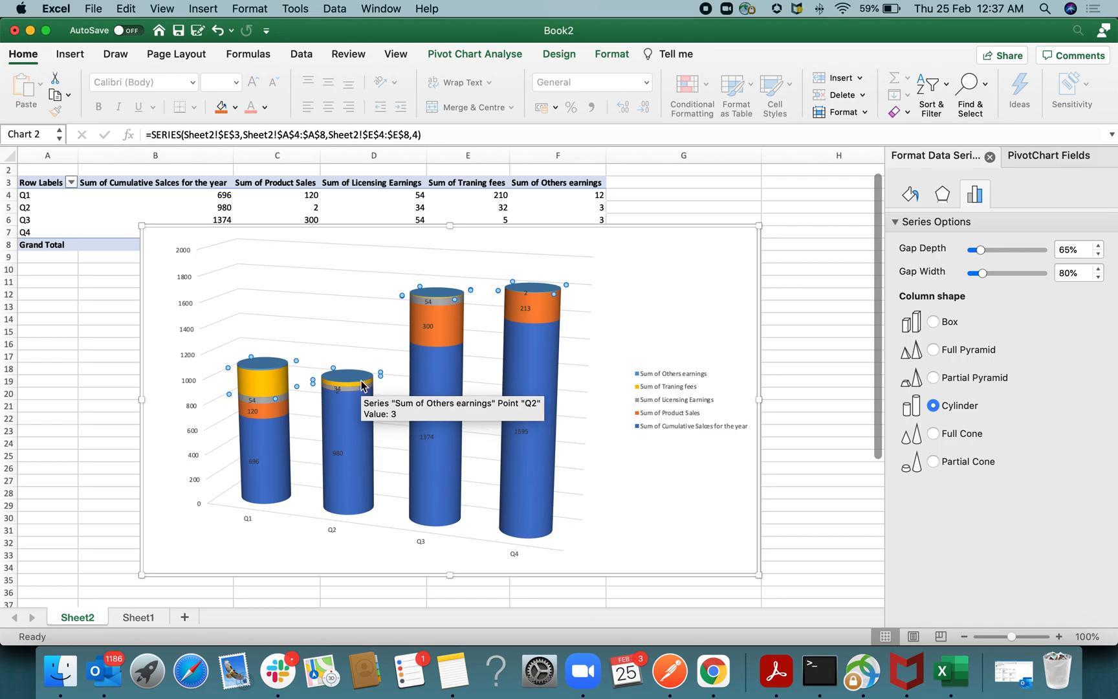
right_click(361, 384)
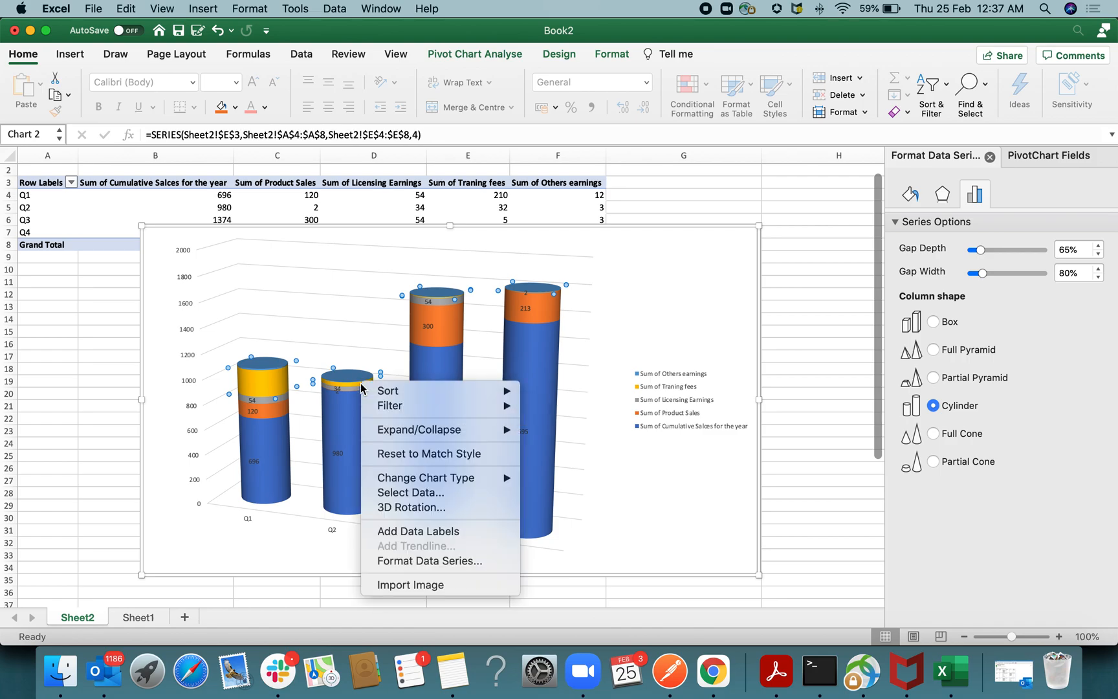
click(435, 531)
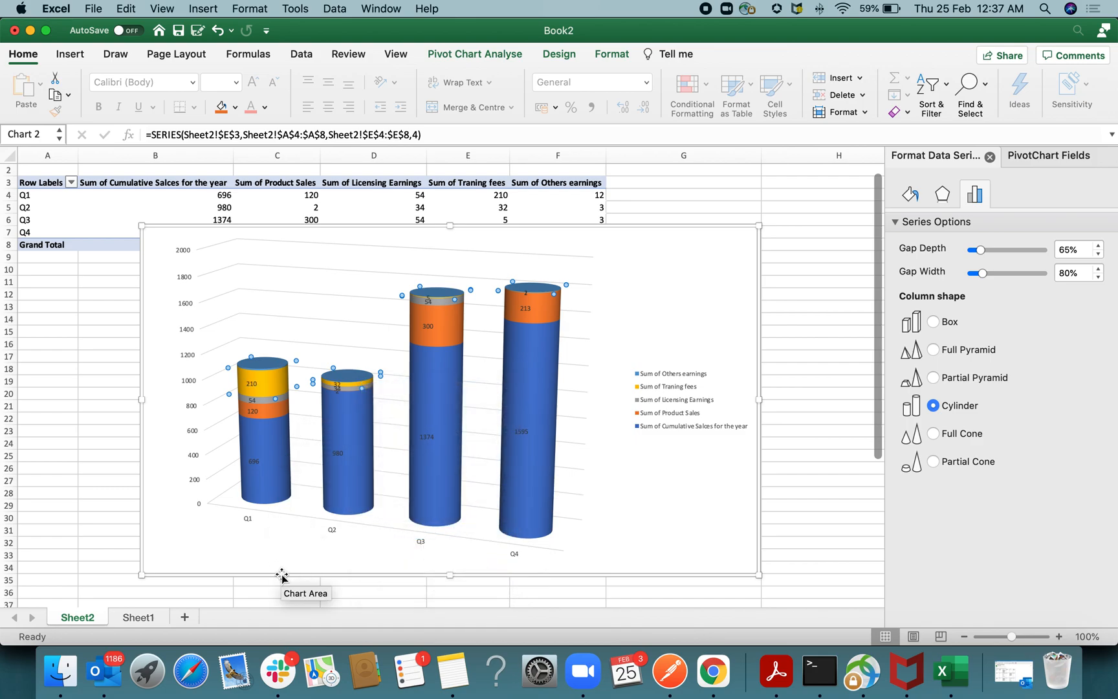
click(809, 532)
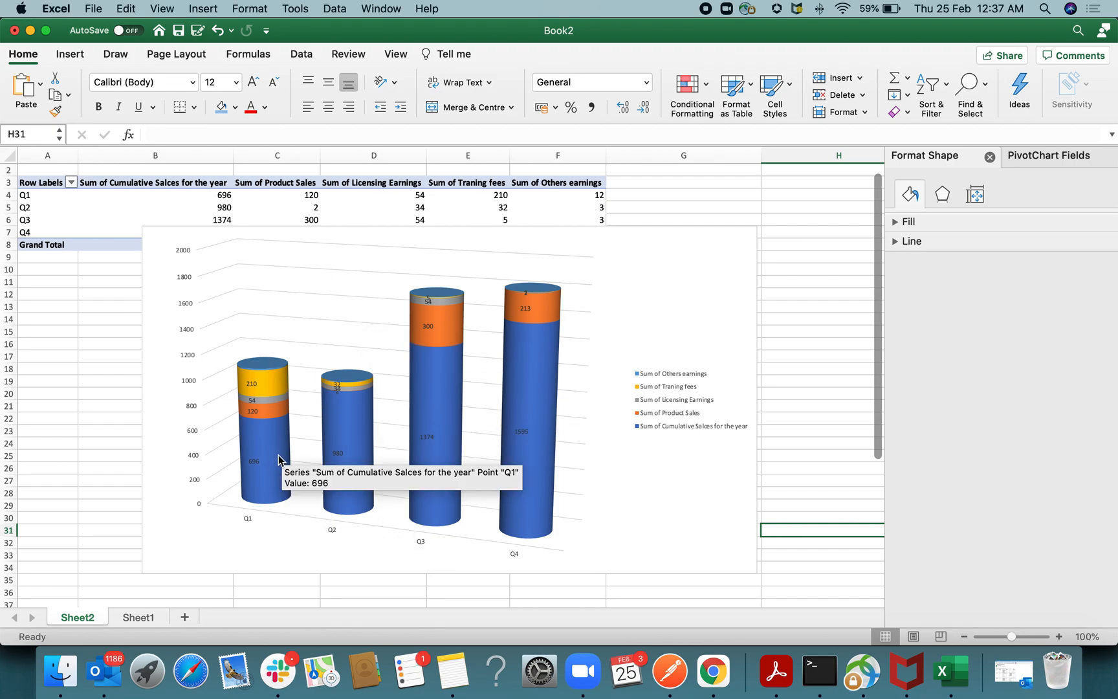
Step: Make the chart taller by extending its upper edge to about row 2
click(460, 231)
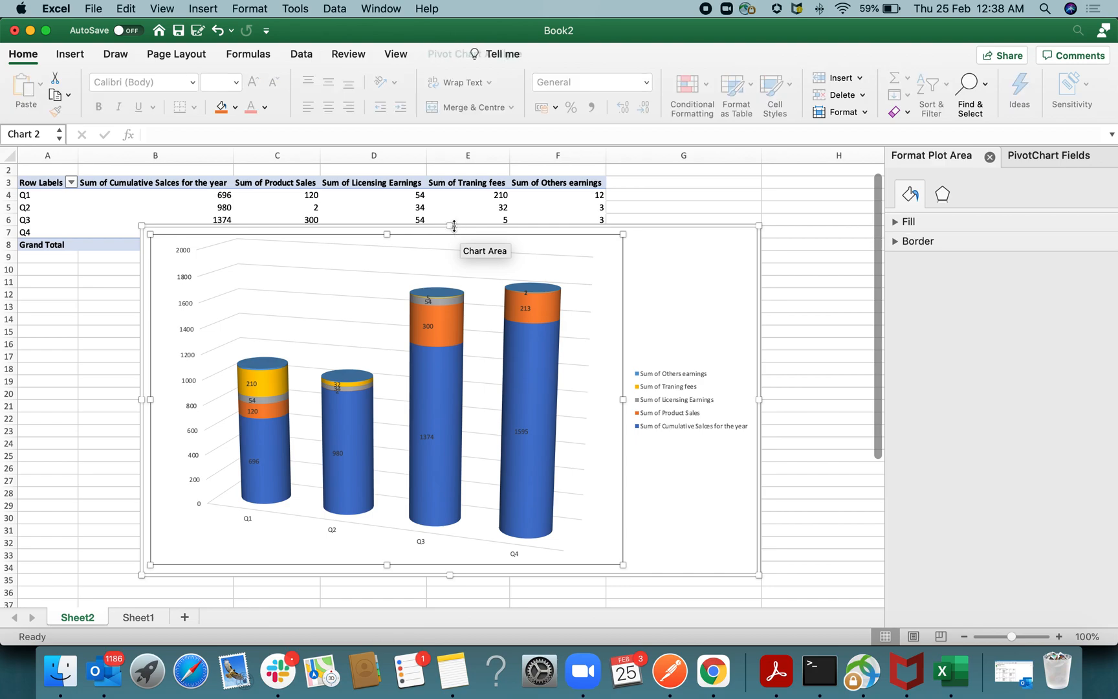
drag(450, 226, 450, 170)
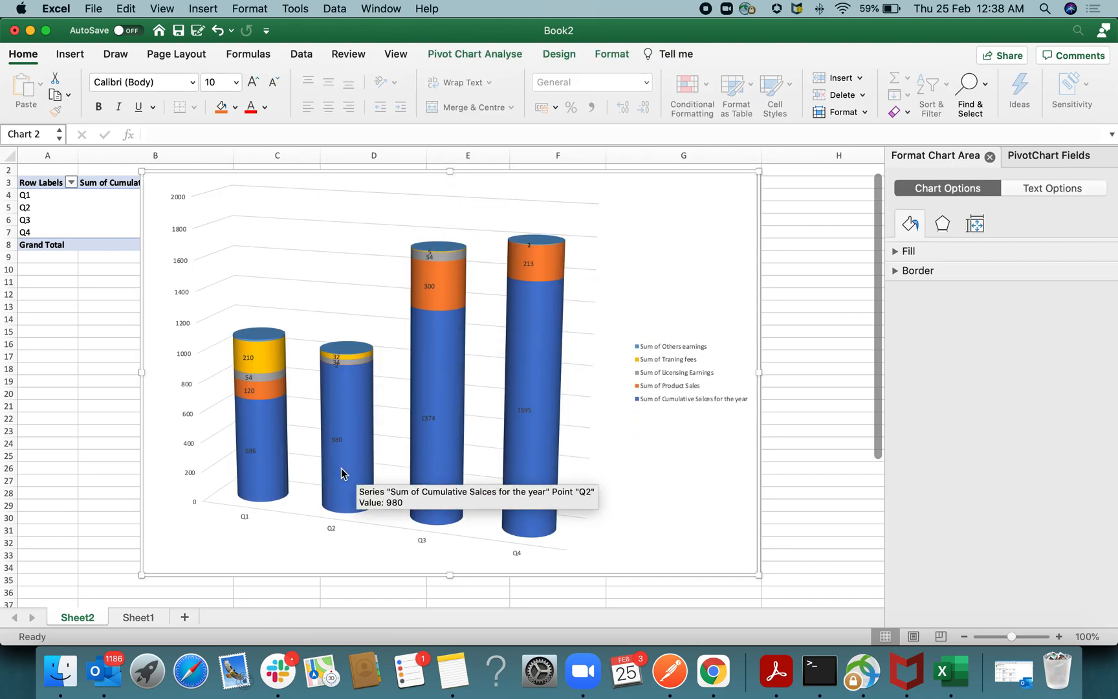
click(250, 450)
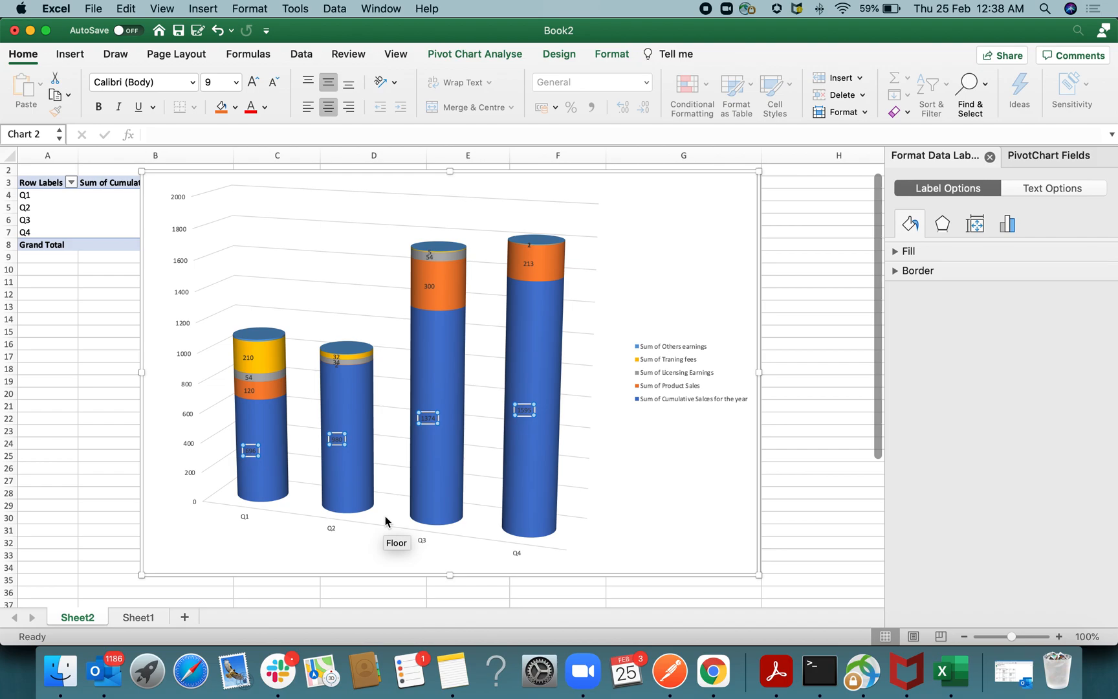
right_click(252, 394)
click(250, 396)
right_click(250, 392)
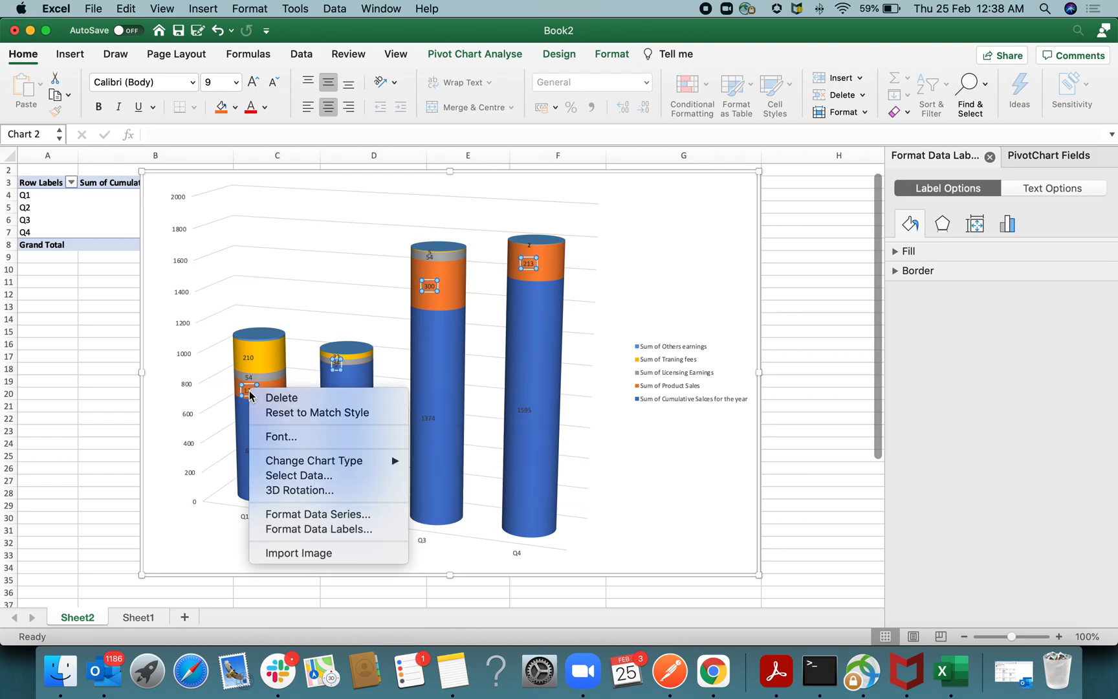
click(616, 470)
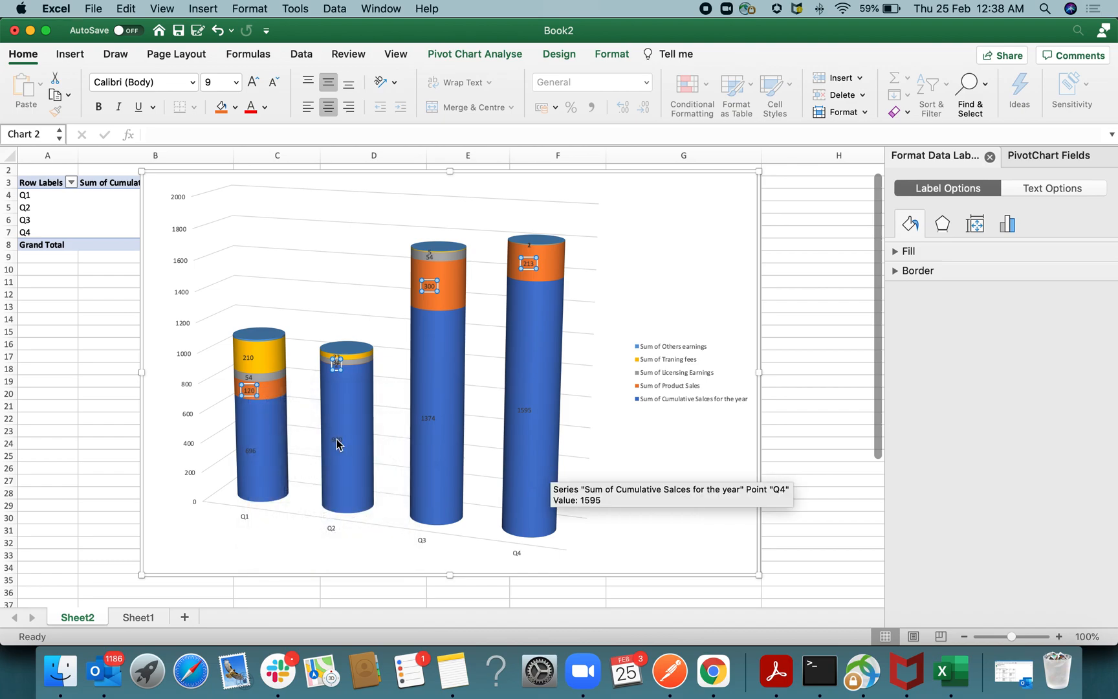
click(251, 453)
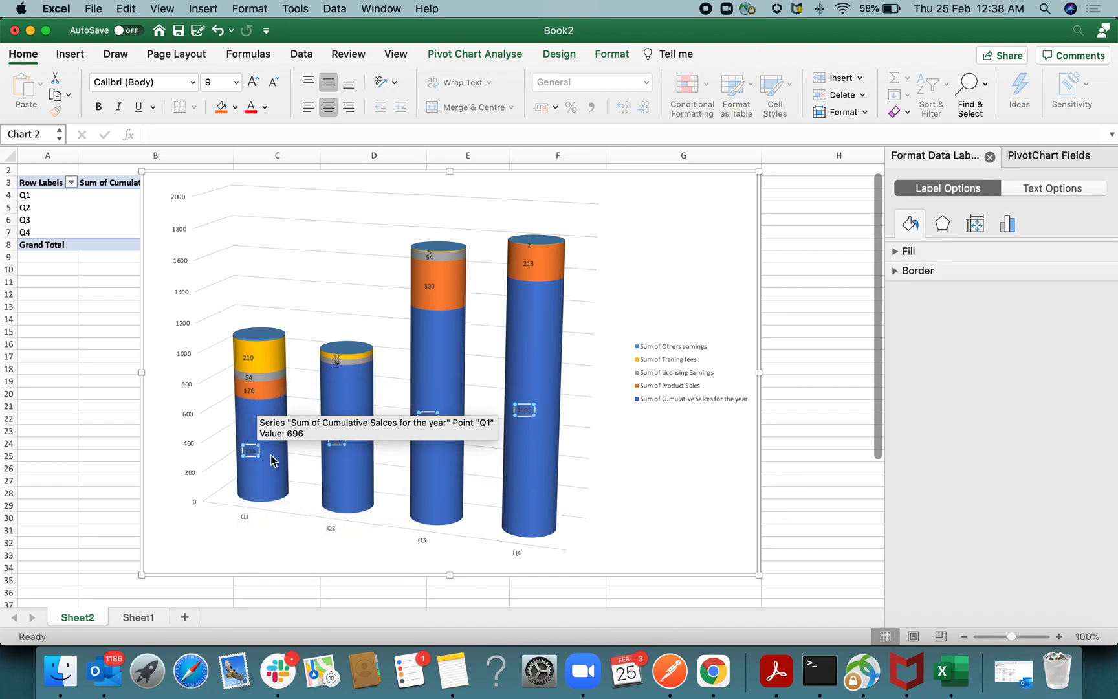
right_click(251, 392)
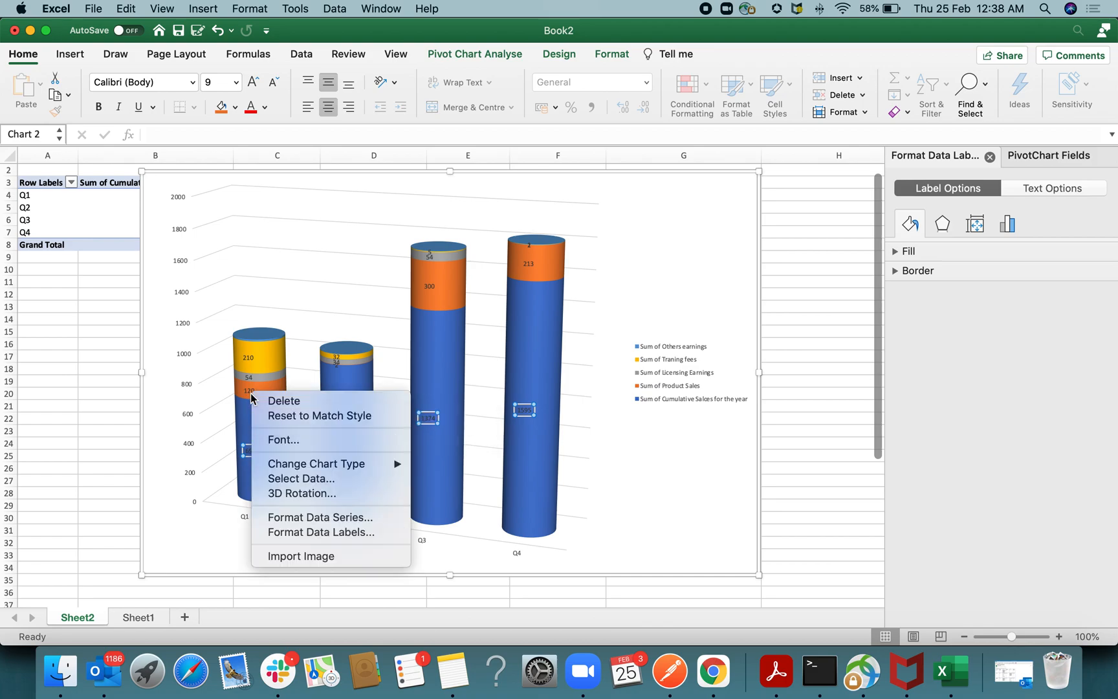
click(249, 391)
right_click(249, 391)
click(246, 383)
right_click(246, 377)
right_click(249, 358)
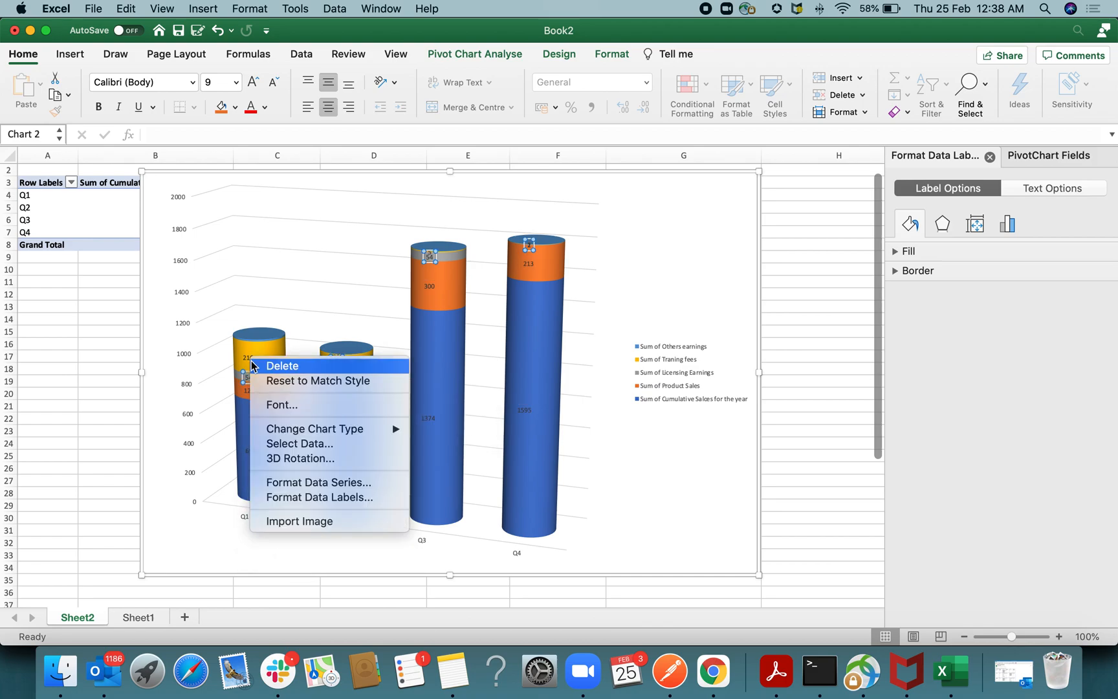
click(251, 361)
click(249, 376)
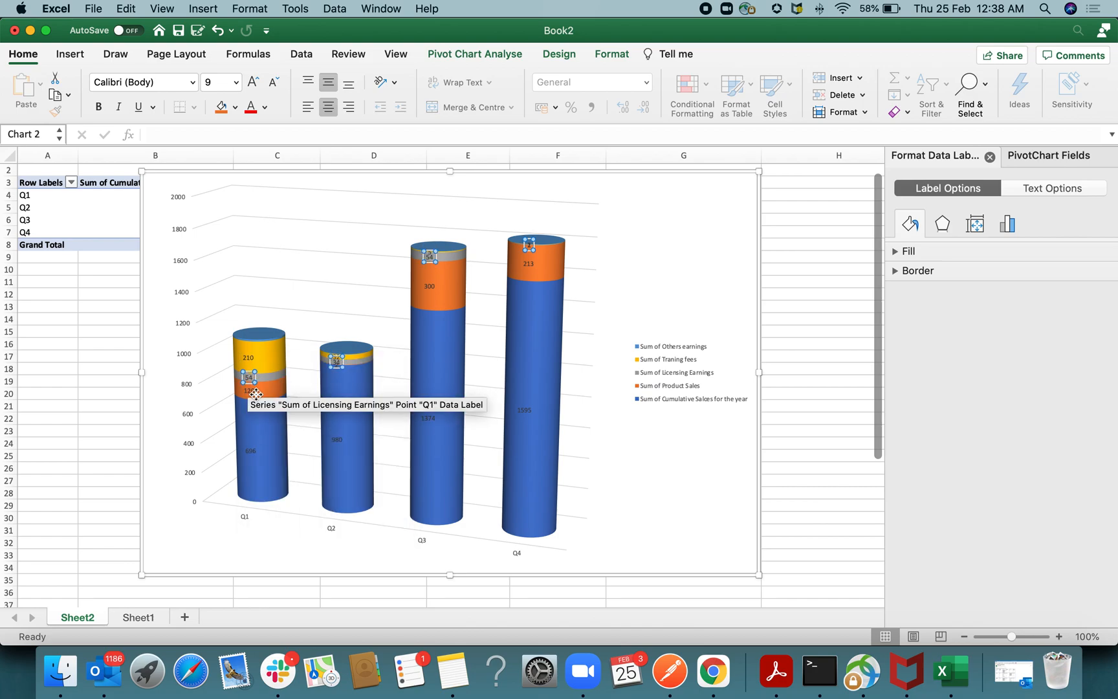
right_click(254, 396)
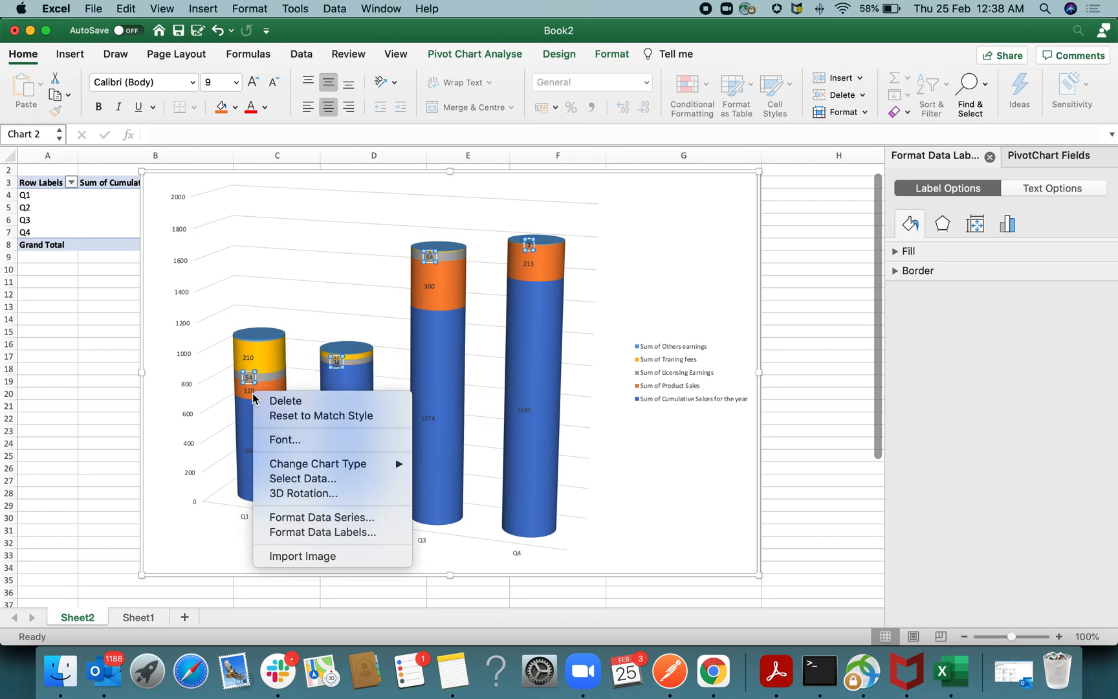
click(250, 395)
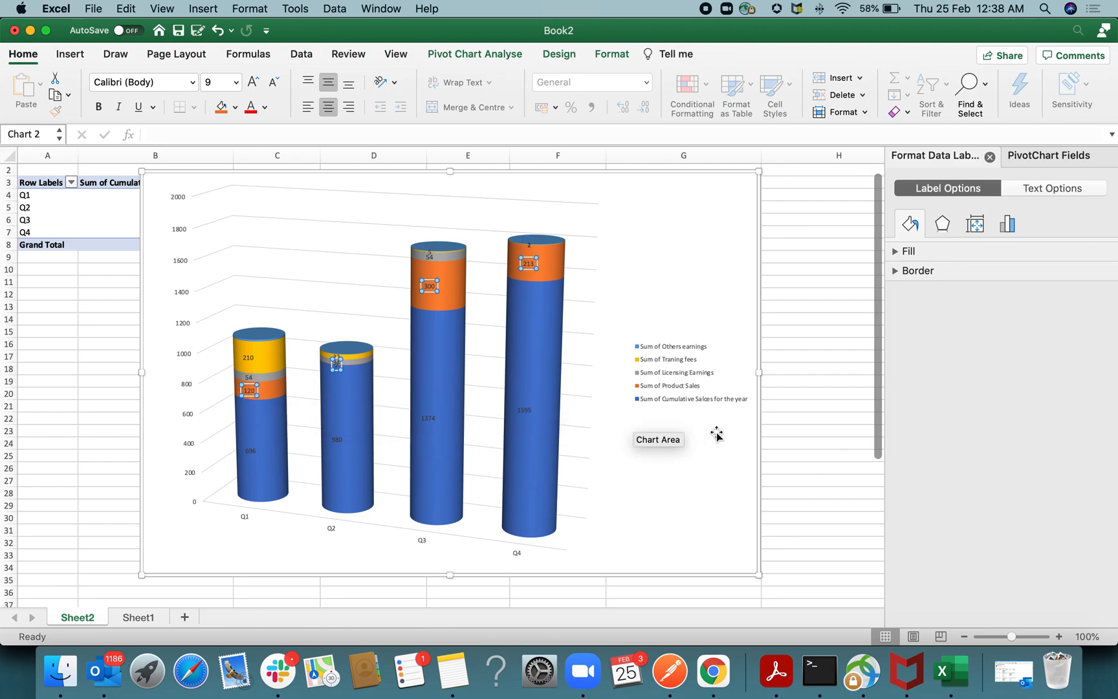
Step: Set the font of the cumulative sales series' data labels to bold, size 14
click(250, 452)
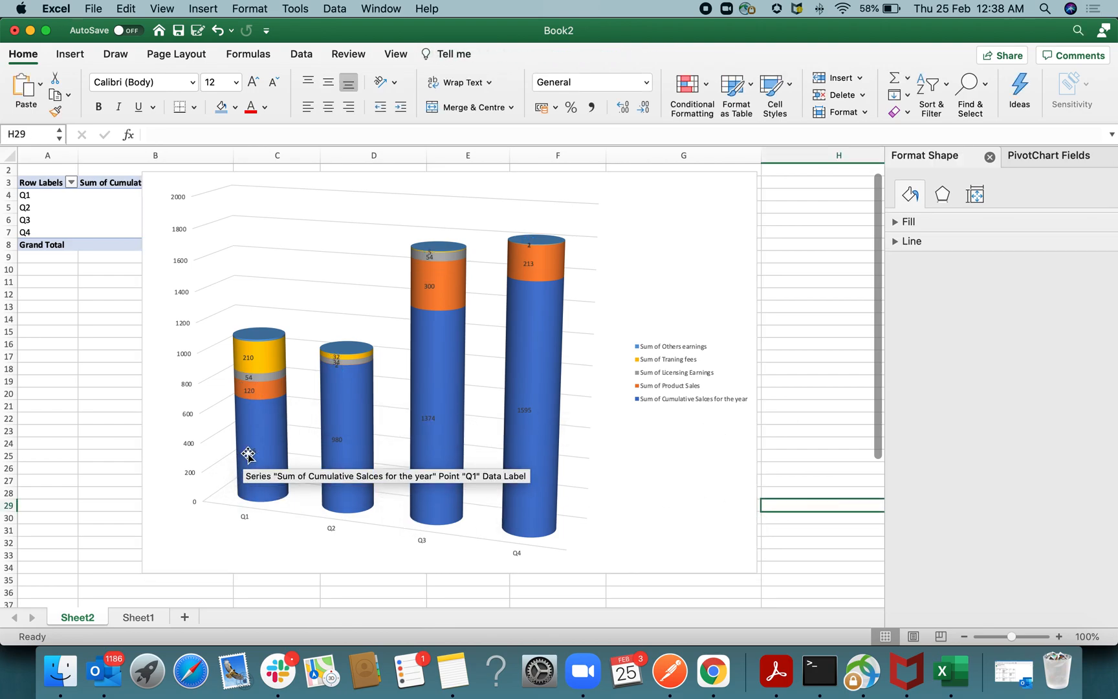
right_click(250, 453)
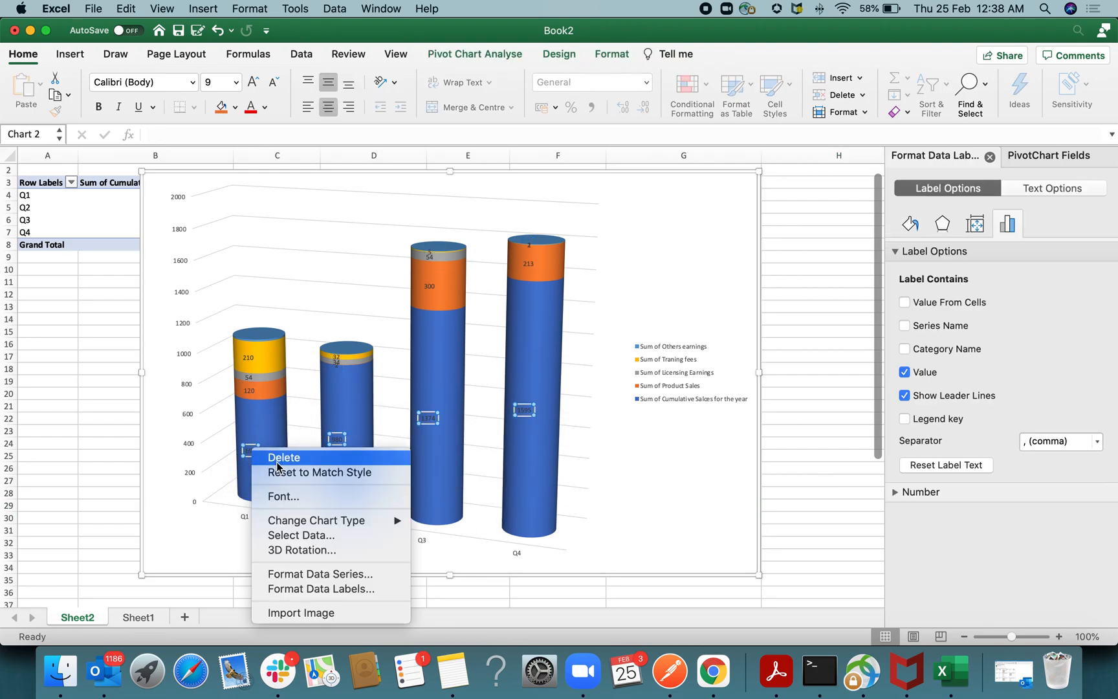
click(293, 497)
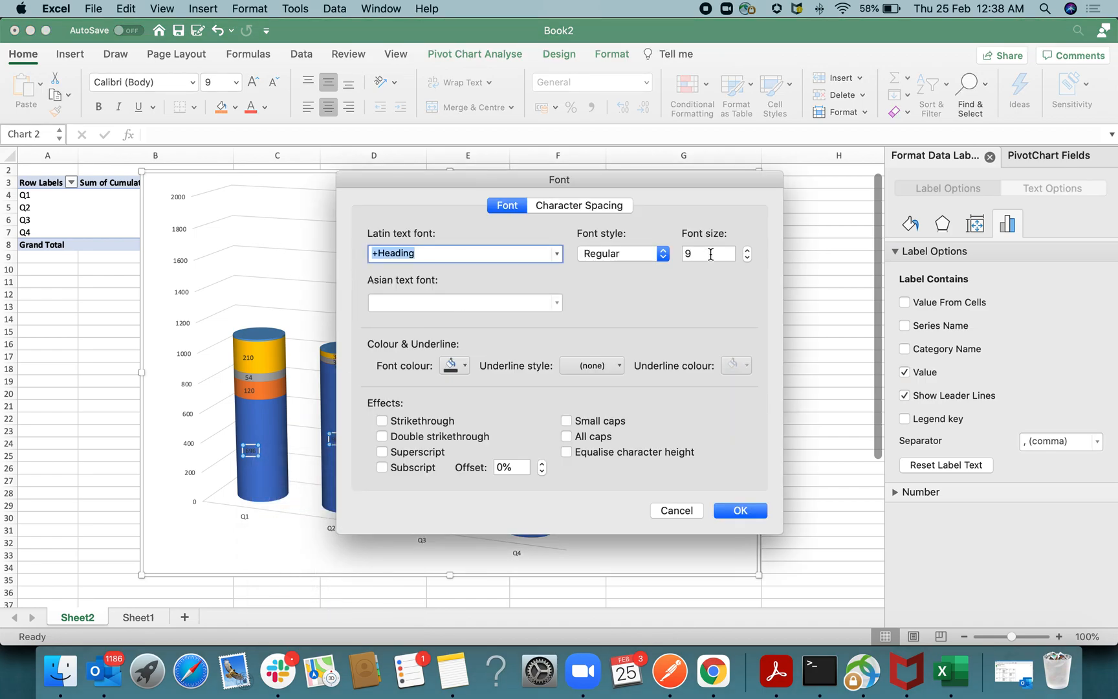
click(710, 253)
text(14)
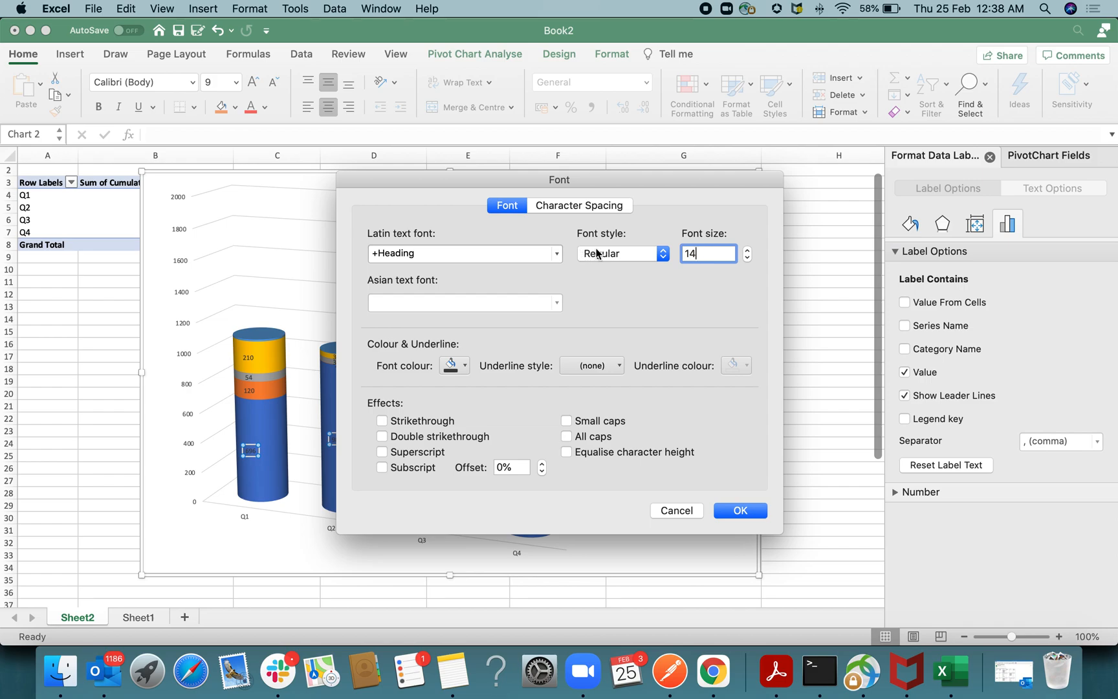
click(664, 258)
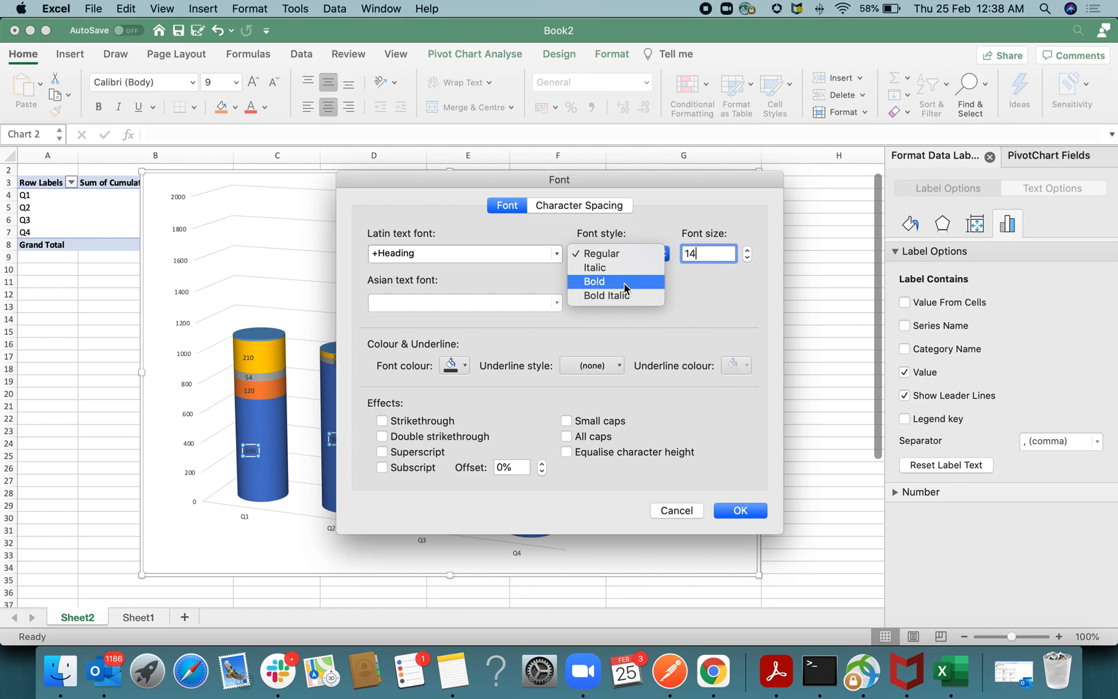
click(625, 287)
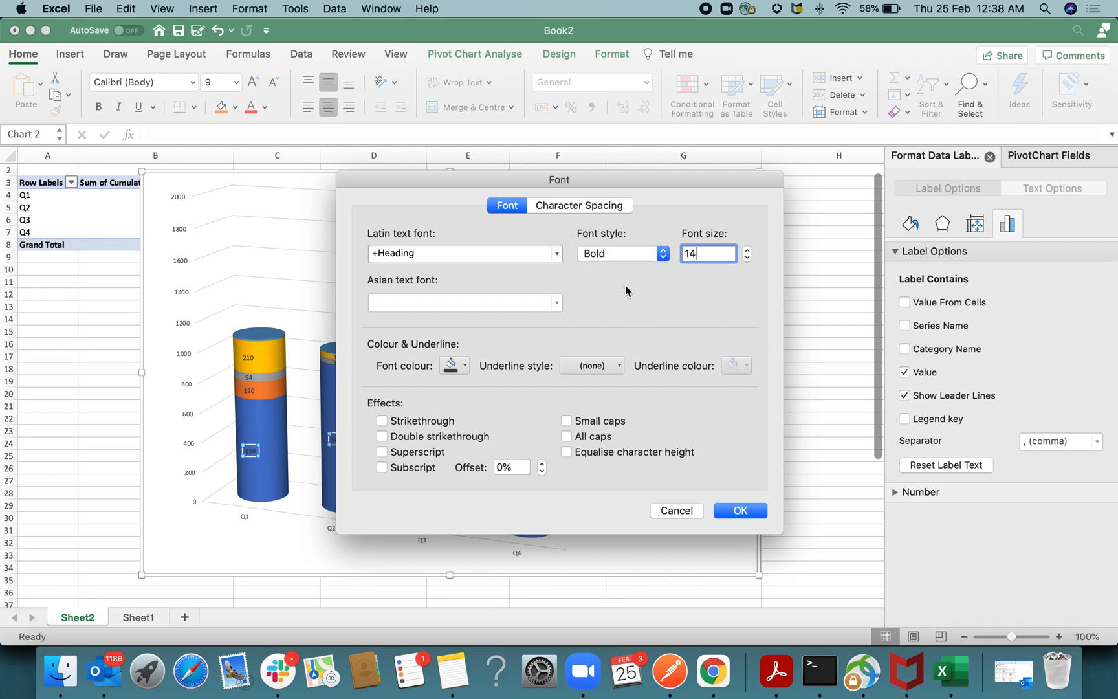
click(739, 510)
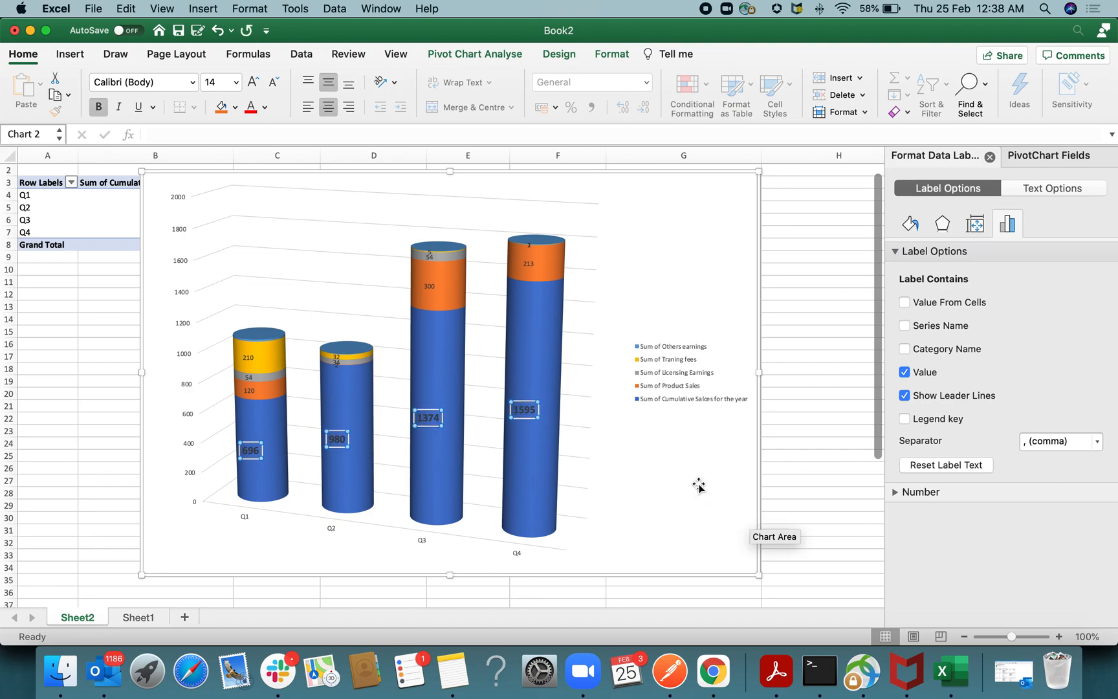
click(688, 462)
Step: Change the font colour of the cumulative sales data labels to the light gold theme colour
click(250, 450)
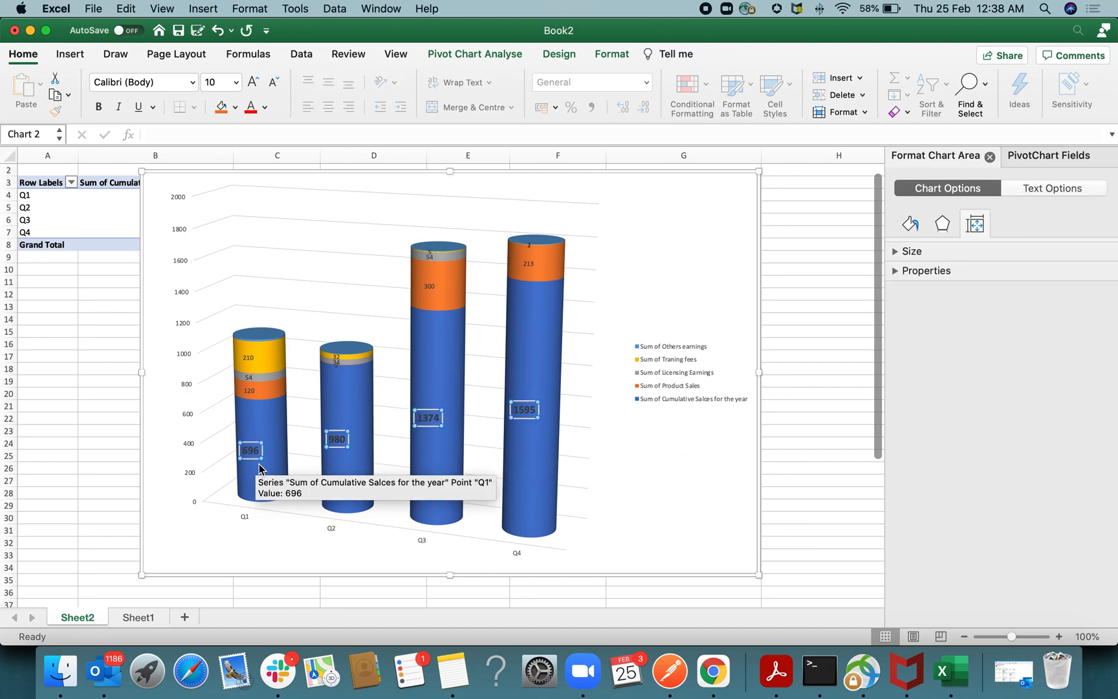
right_click(251, 454)
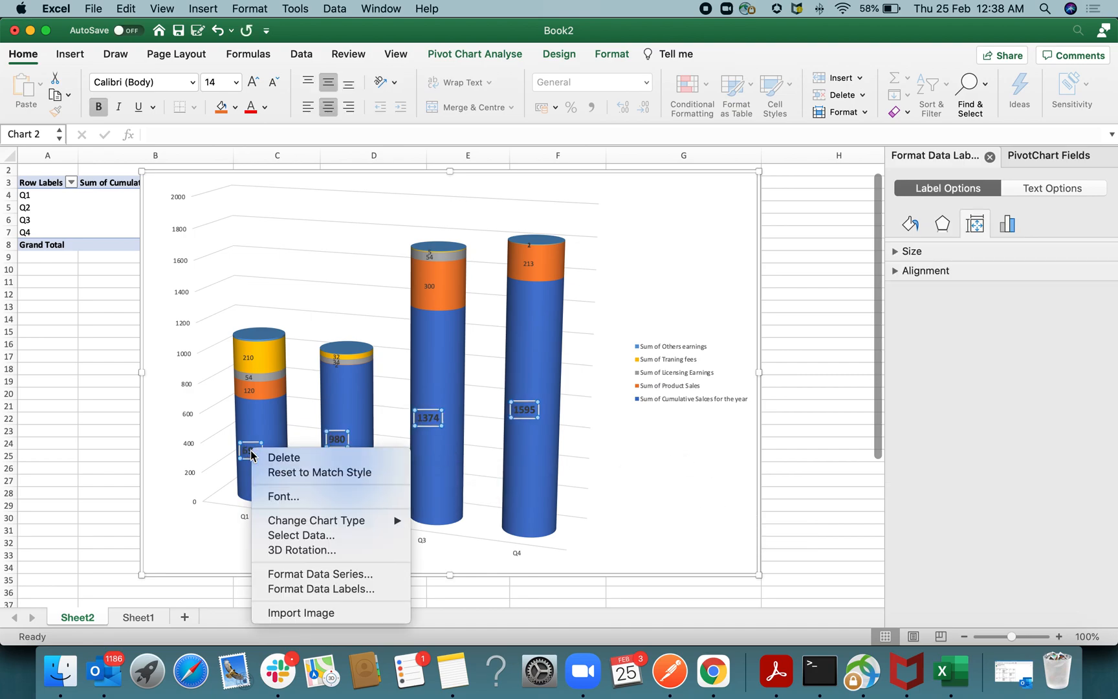
click(302, 495)
click(456, 366)
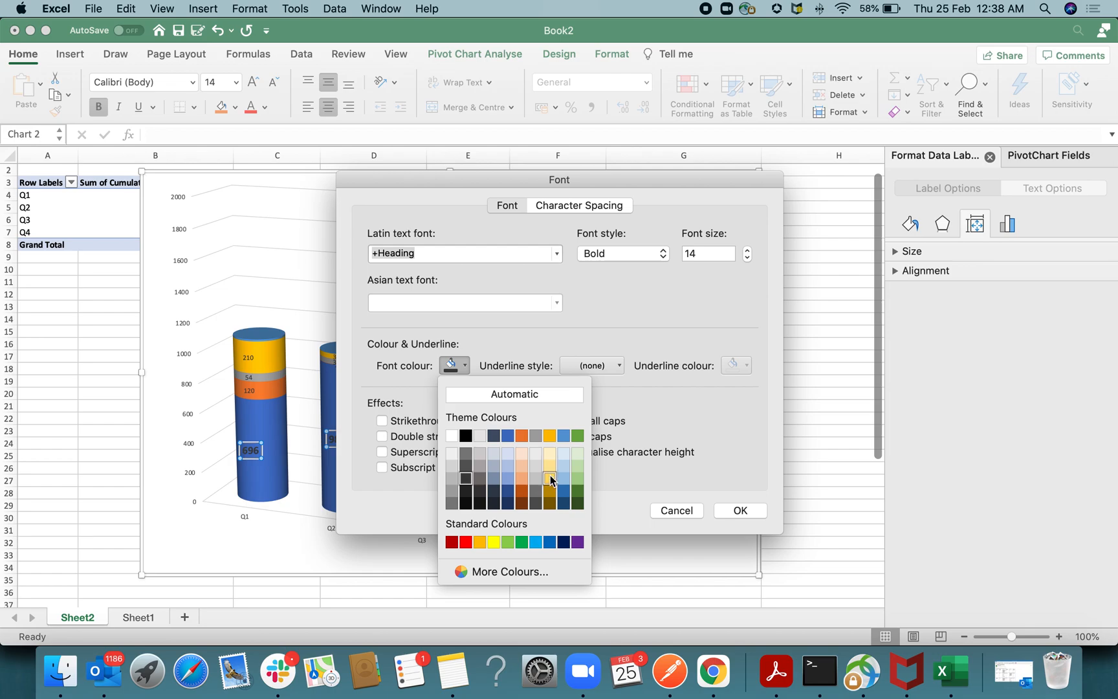
click(549, 477)
click(740, 511)
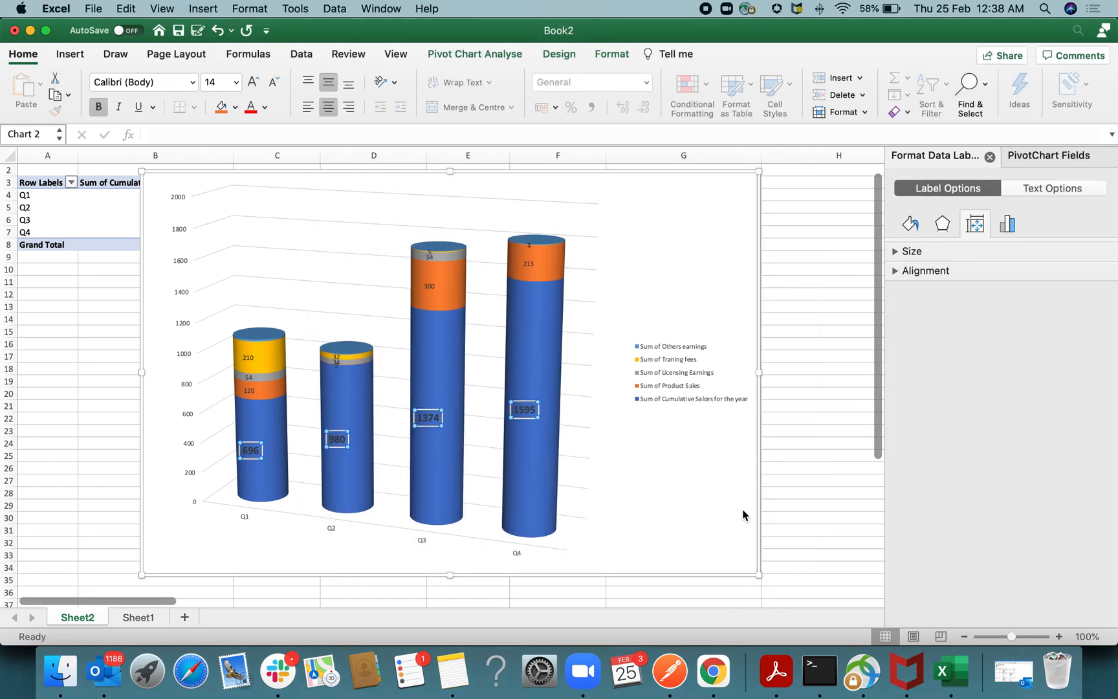
click(775, 489)
click(696, 484)
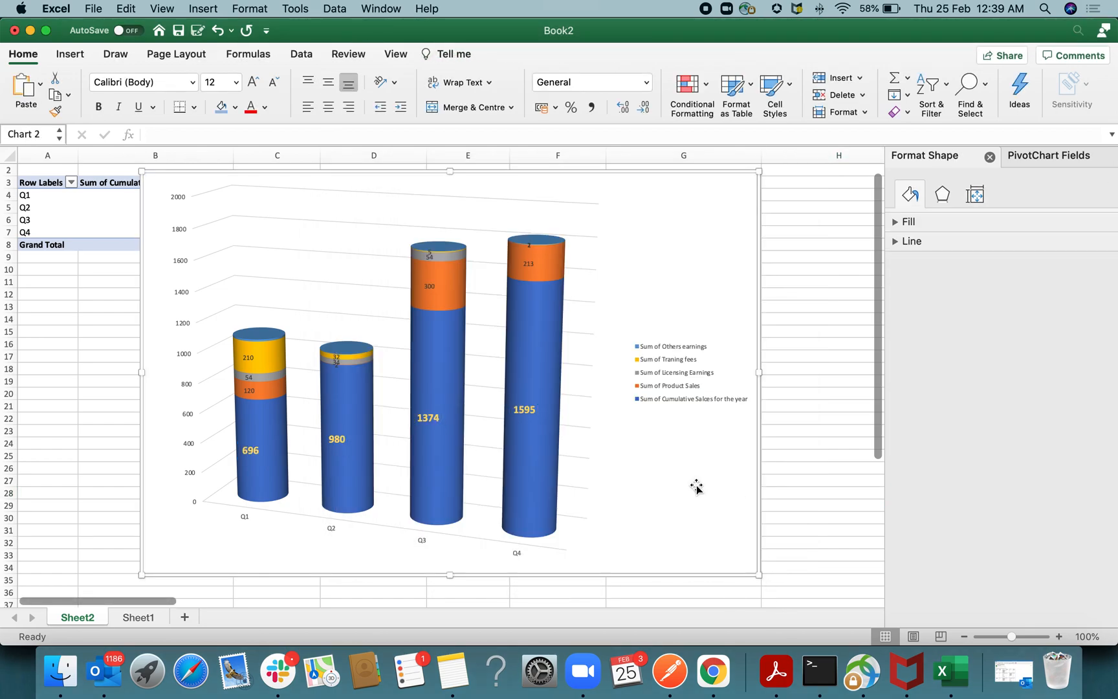
Step: Set the font of the product sales series' data labels to bold, size 14
right_click(253, 387)
click(301, 437)
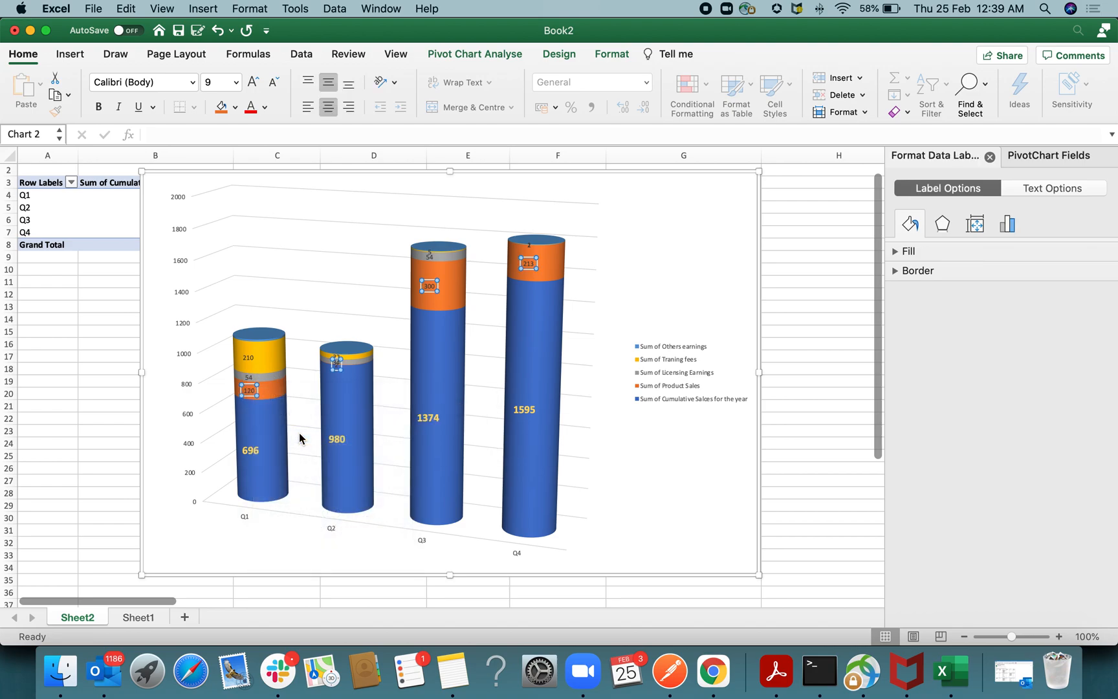
click(636, 255)
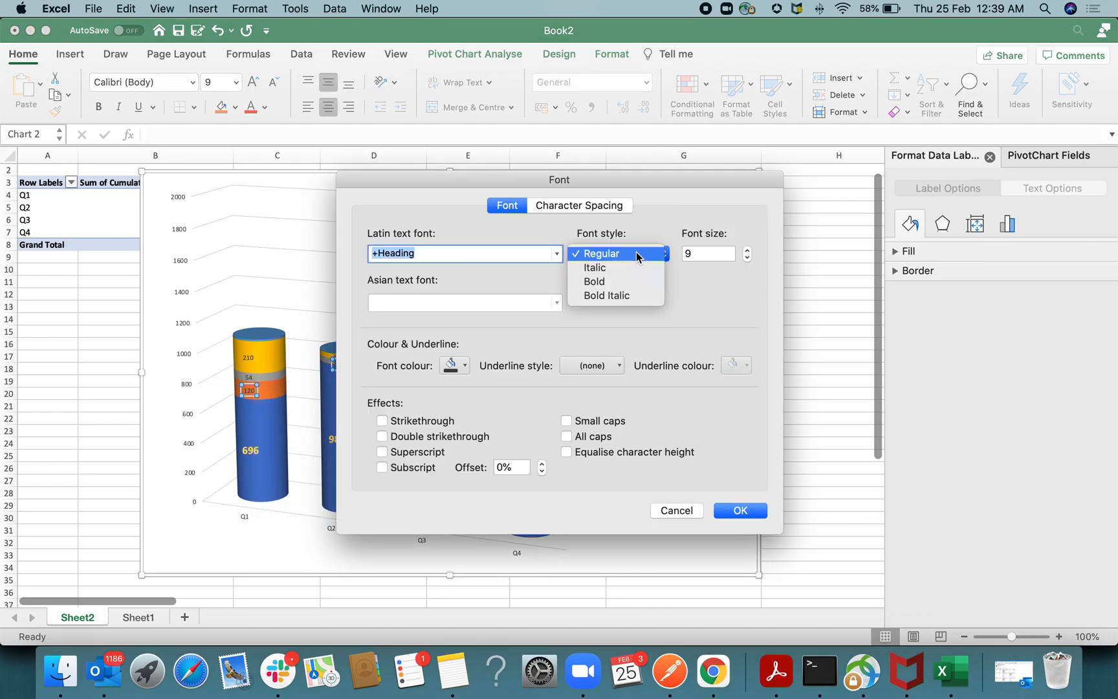
click(613, 285)
key(Tab)
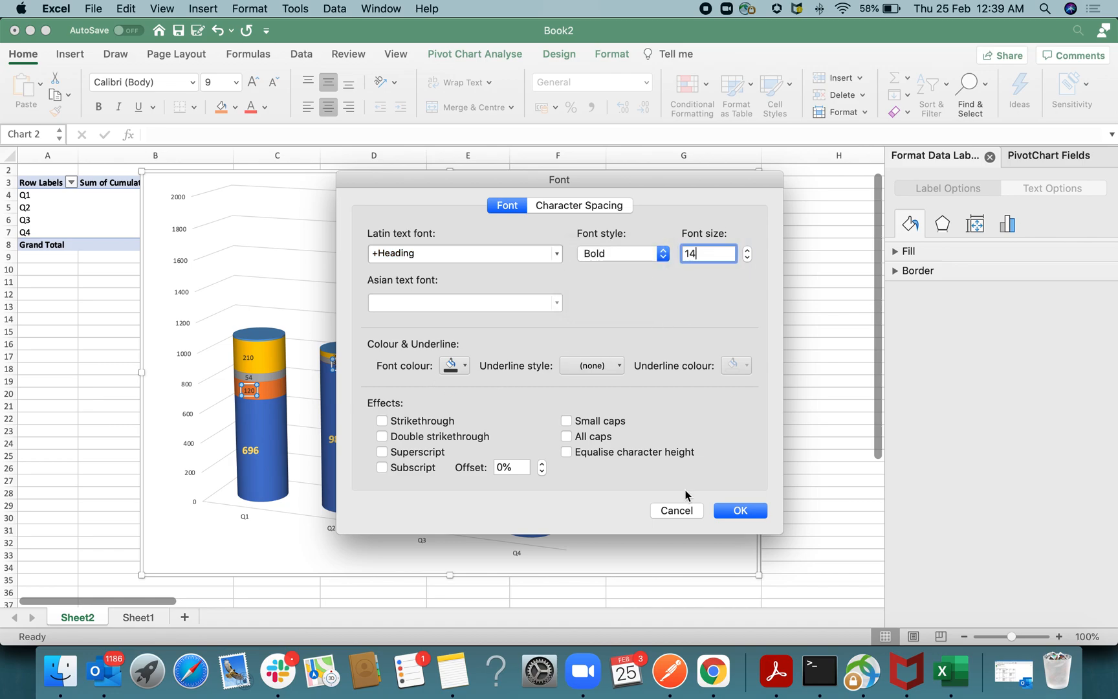
click(740, 510)
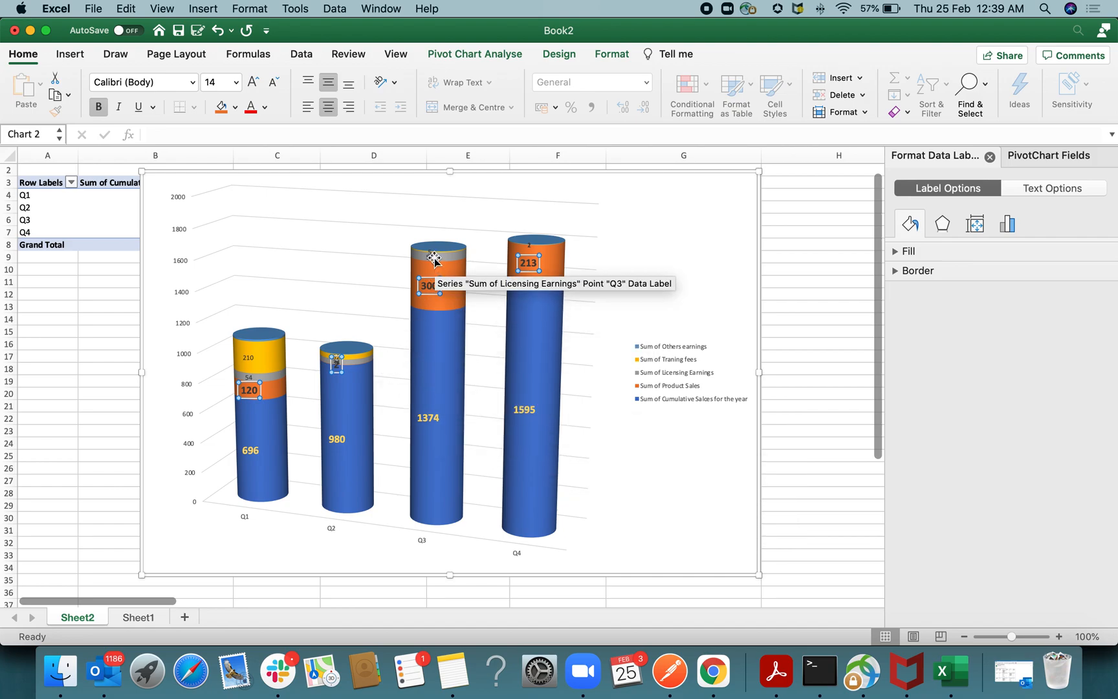
Step: Set the font size of the training fees series' data labels to 14
click(250, 358)
right_click(250, 358)
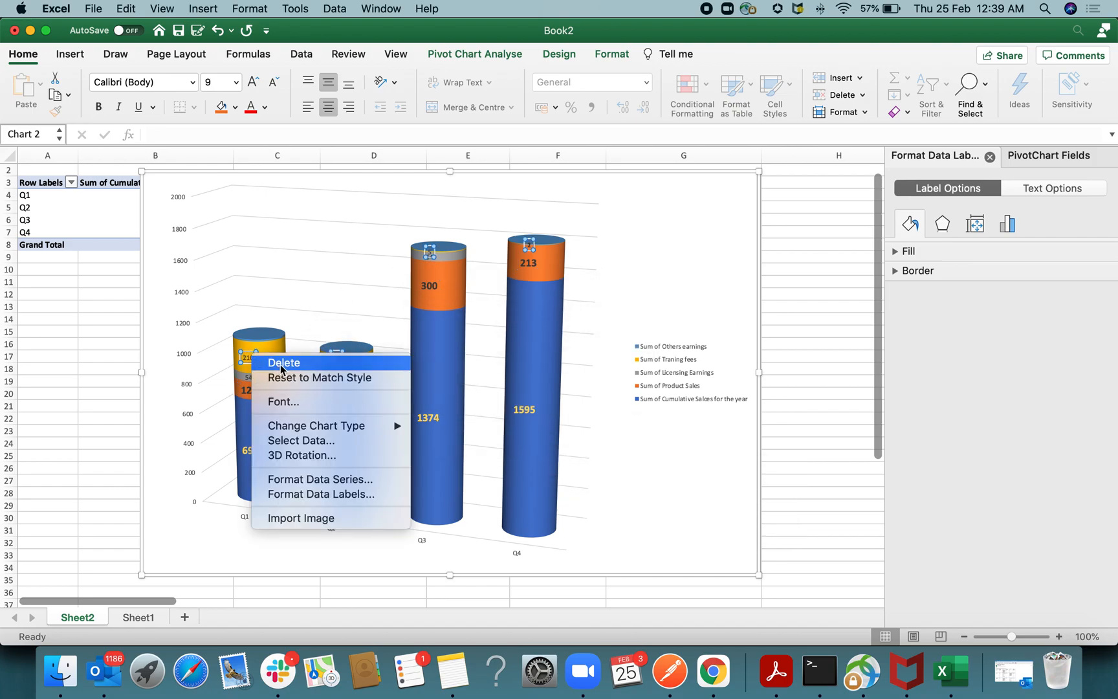
click(309, 401)
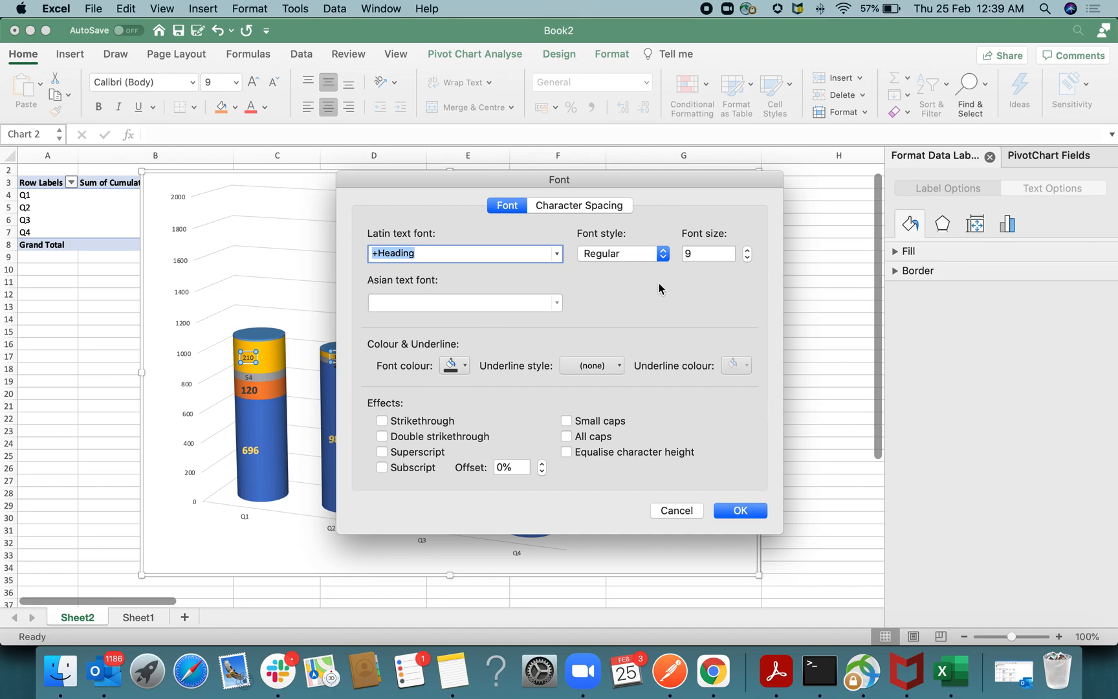
click(714, 253)
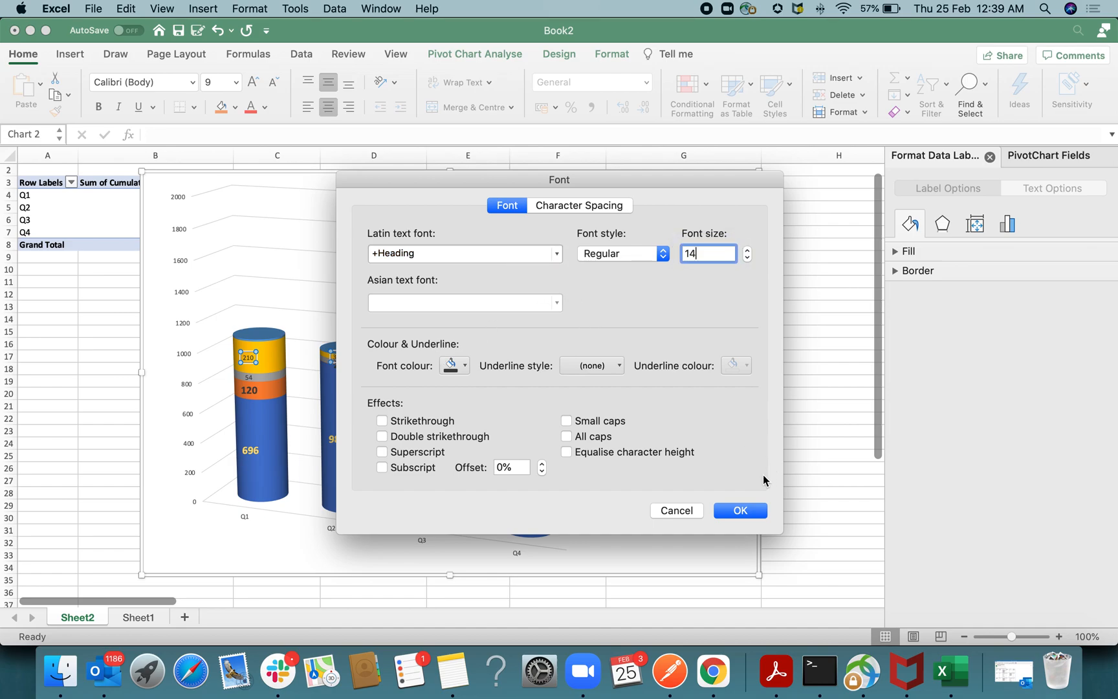
text(14)
click(740, 510)
Step: Set the font size of the licensing earnings series' data labels to 14 and deselect them
click(248, 379)
right_click(248, 380)
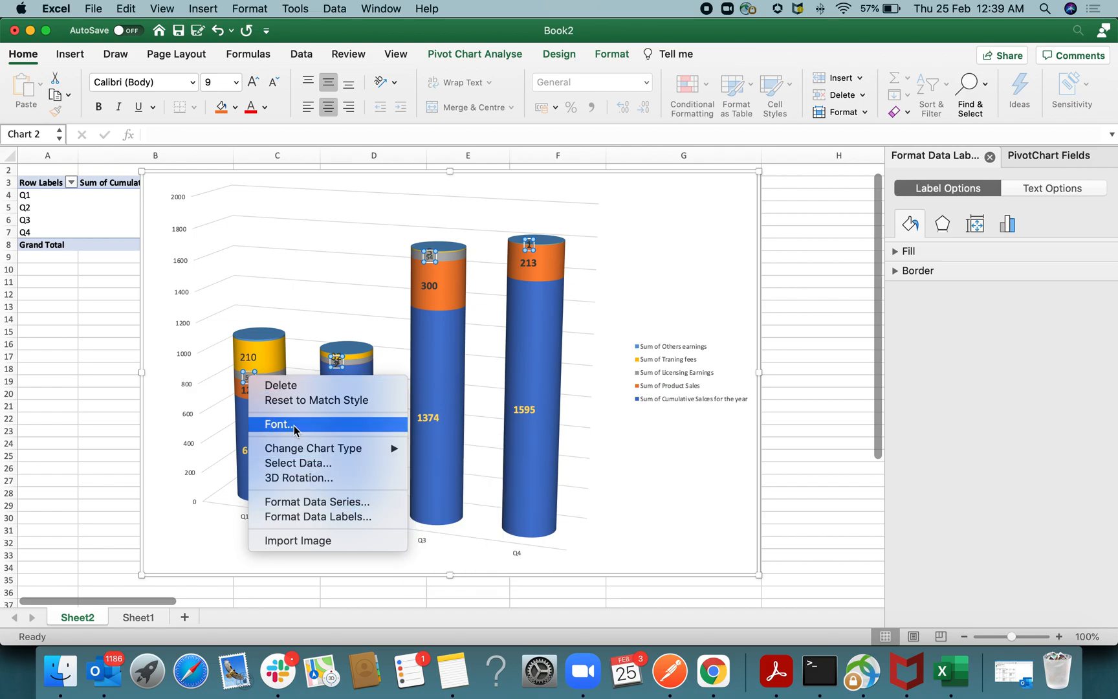
click(294, 425)
key(Tab)
text(14)
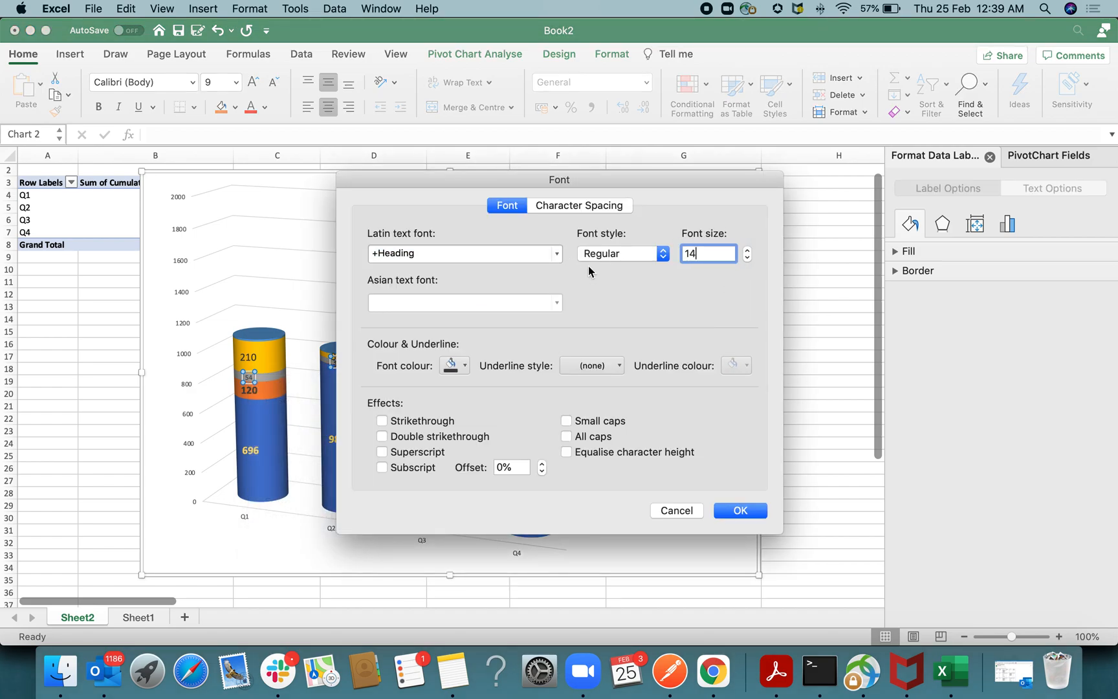
click(740, 510)
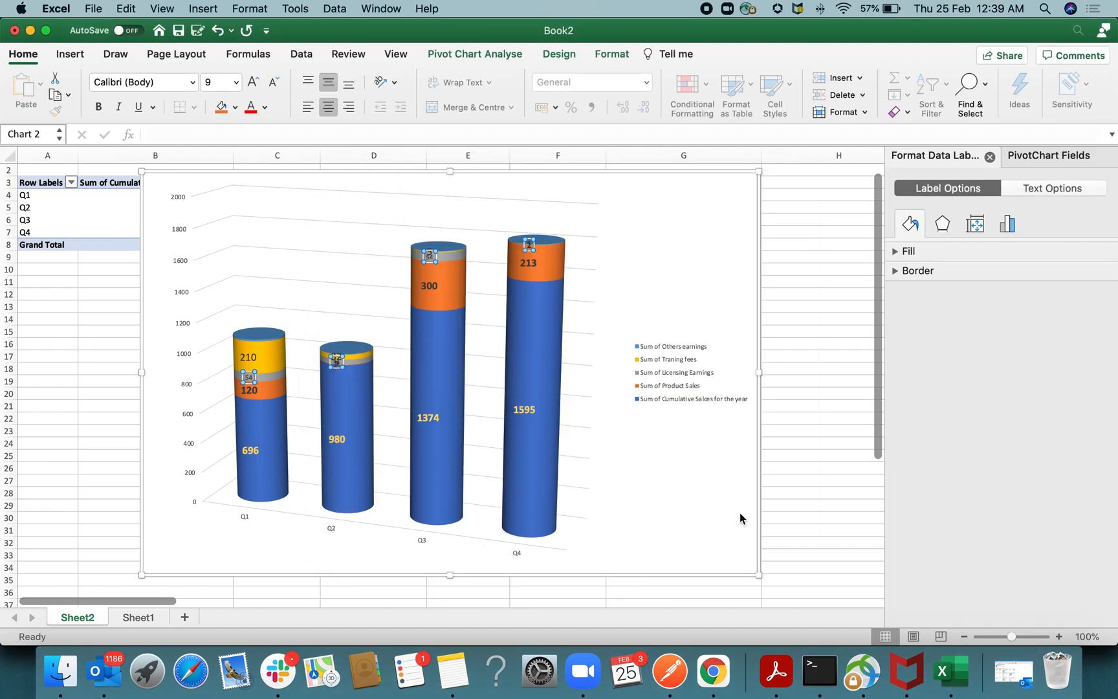
click(704, 508)
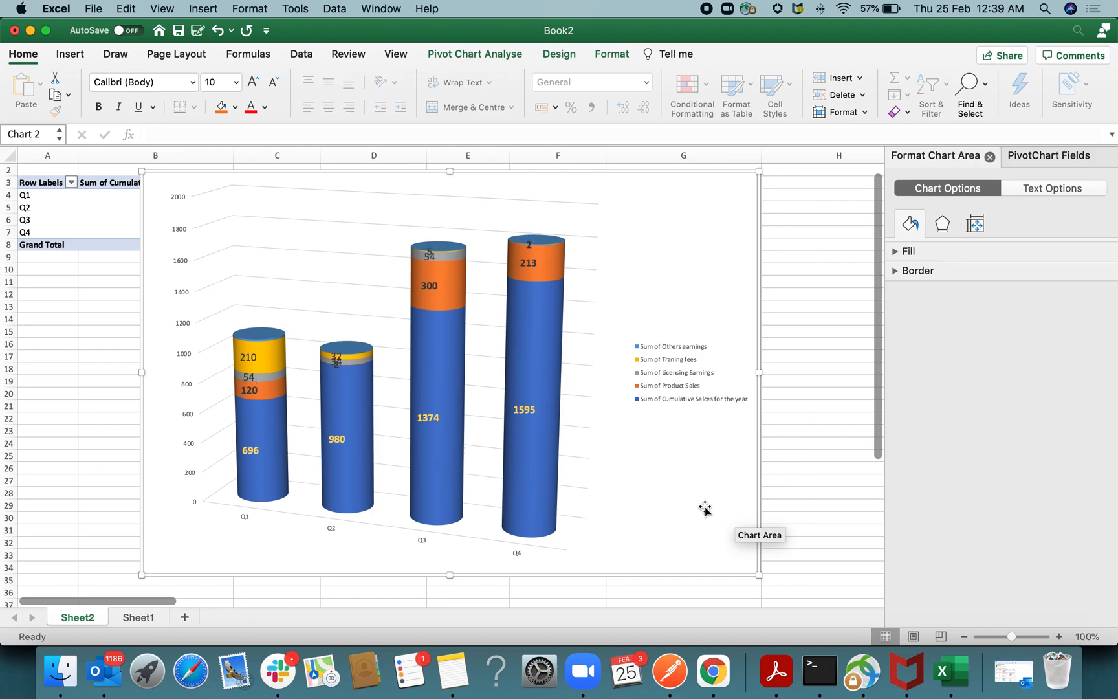
Step: Reapply font size 14 to the training fees data labels, selecting them from the Q4 column
click(529, 244)
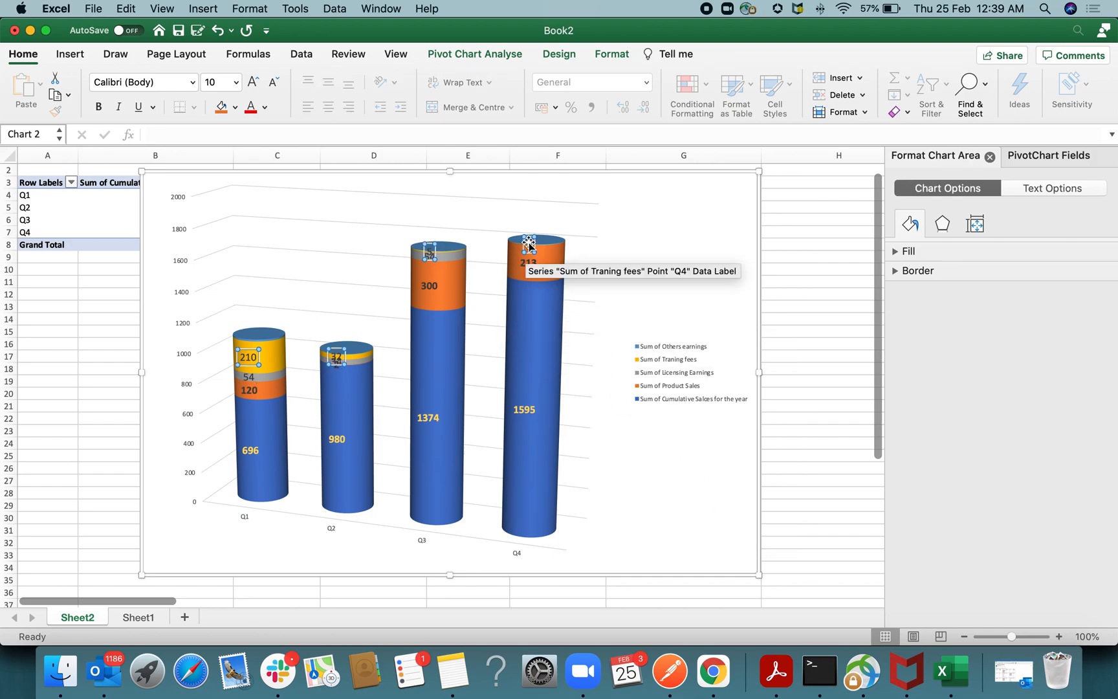
right_click(529, 245)
click(574, 296)
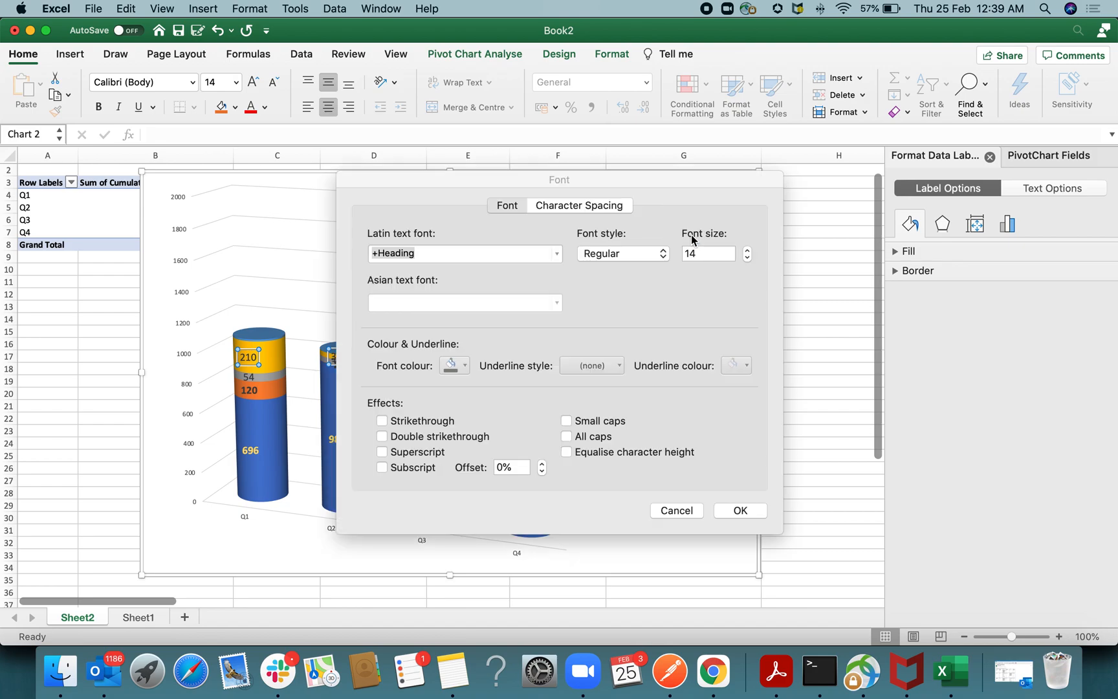
click(706, 254)
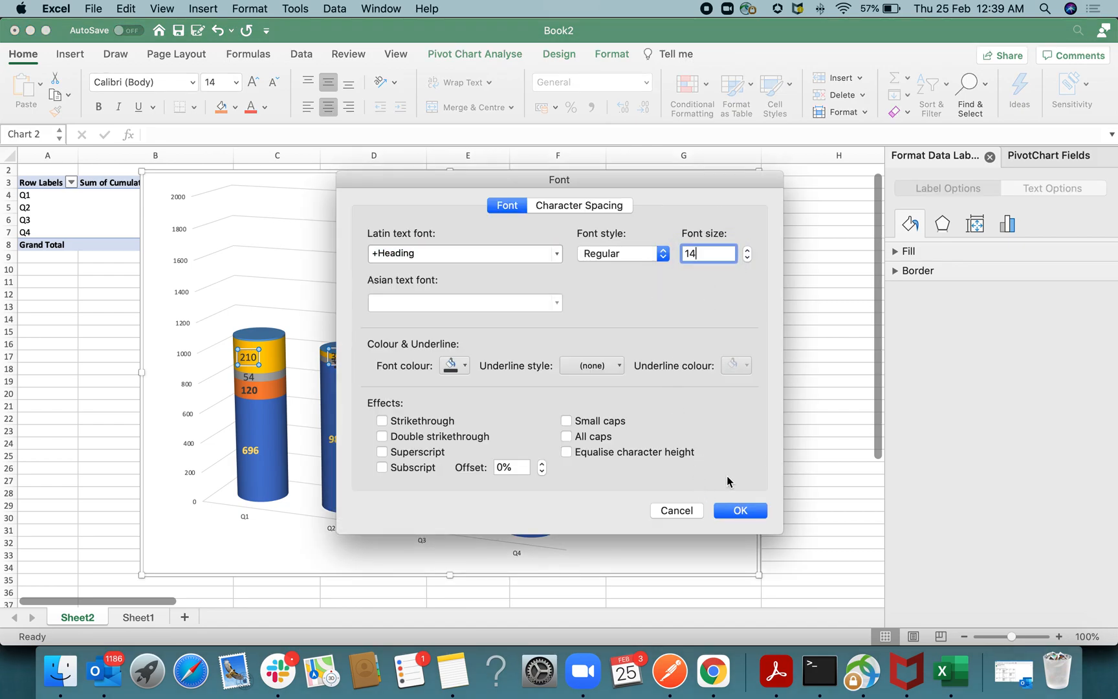
click(737, 510)
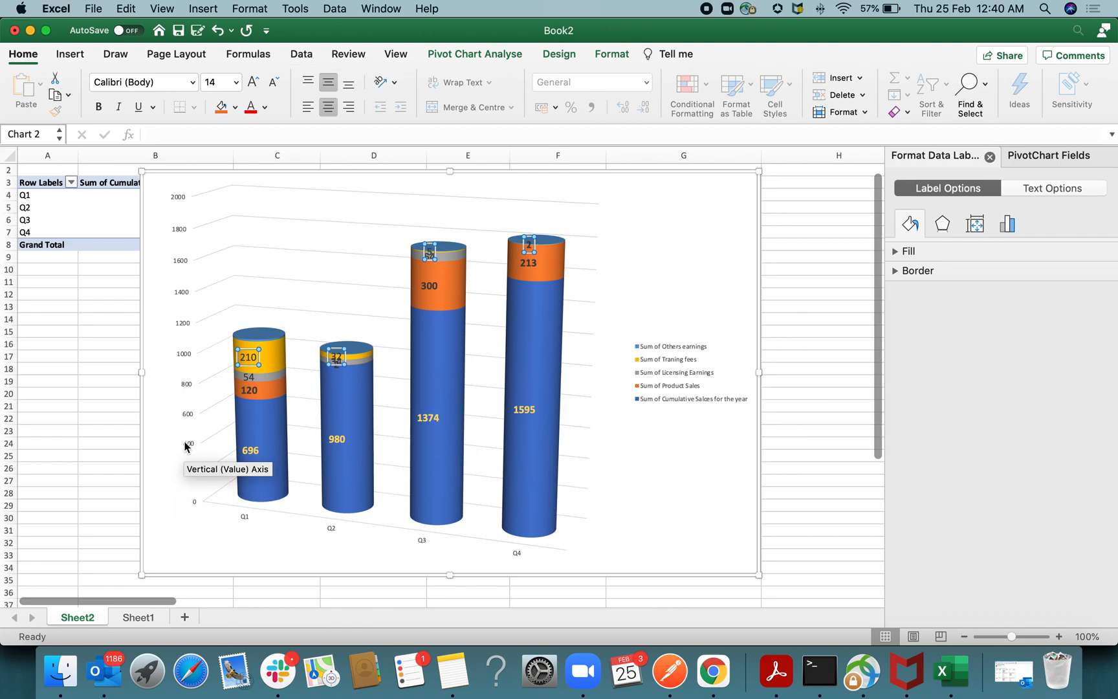
Step: Set the major unit of the chart's vertical value axis to 100 and deselect the axis
click(184, 355)
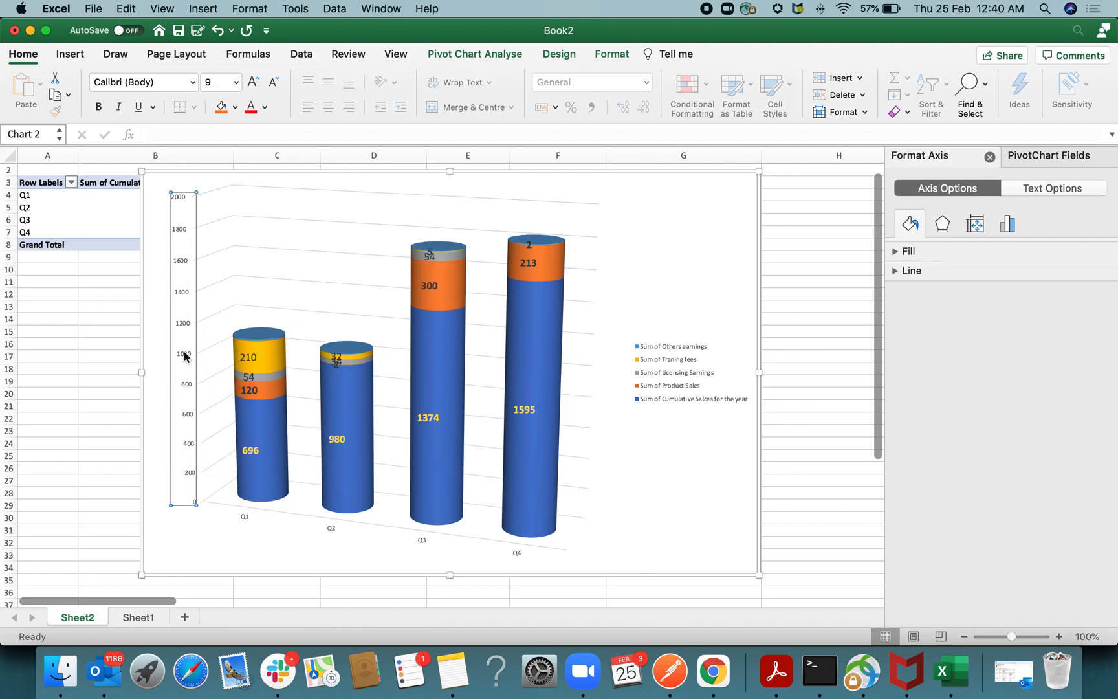
right_click(184, 355)
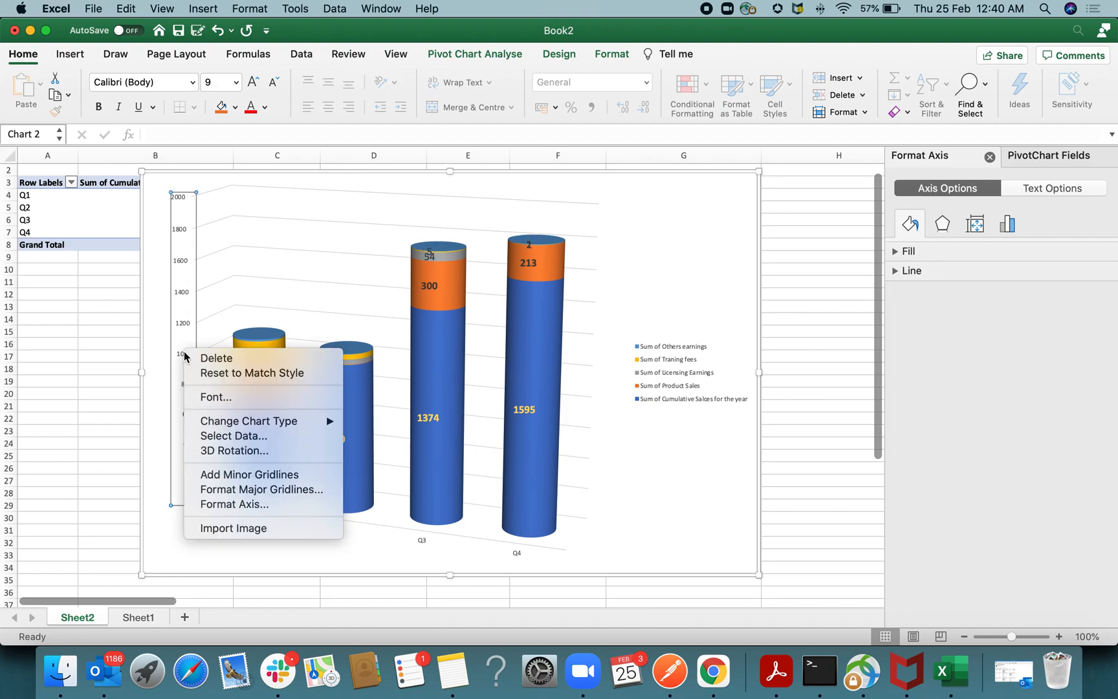
click(243, 505)
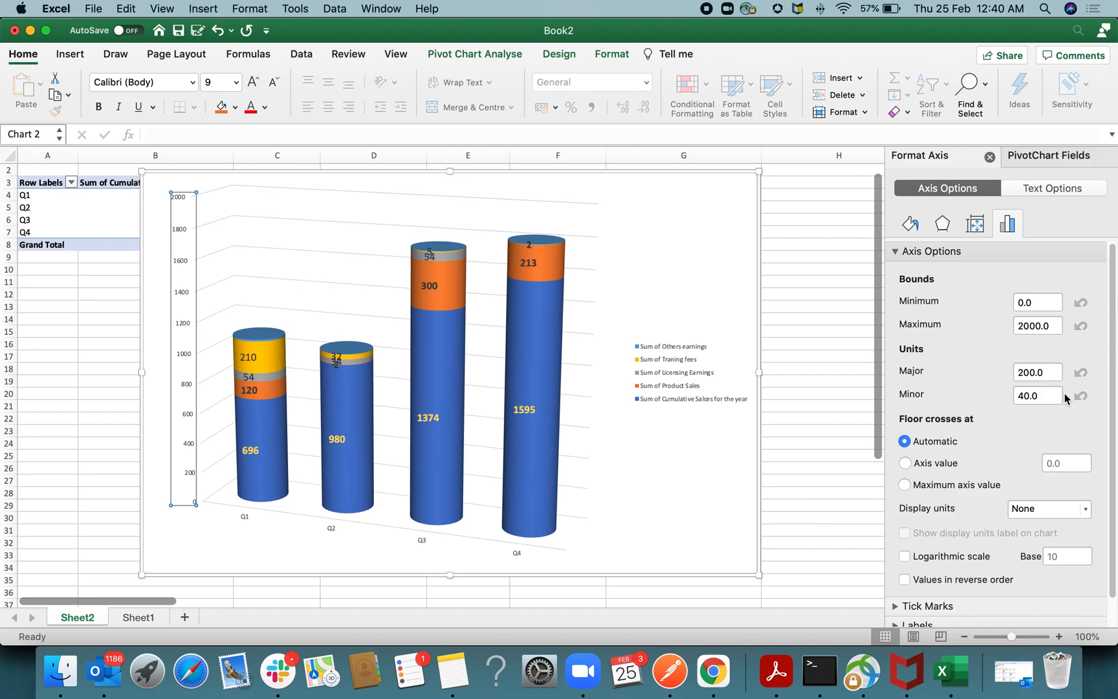
click(1059, 374)
click(1058, 373)
drag(1057, 373, 997, 370)
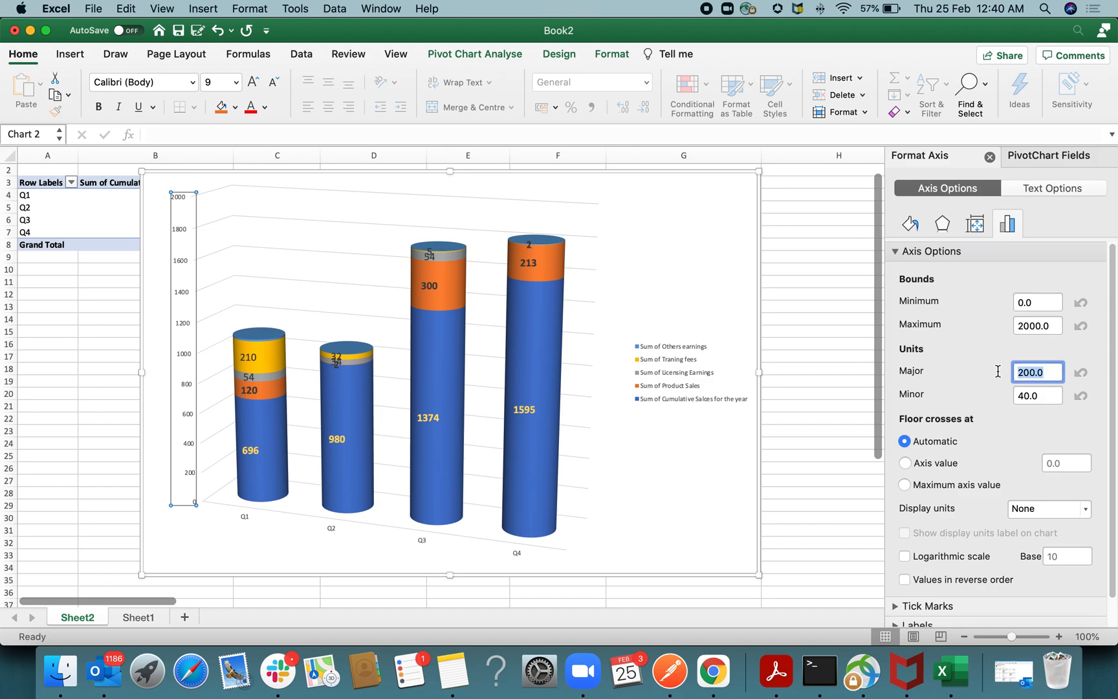
text(10)
key(Return)
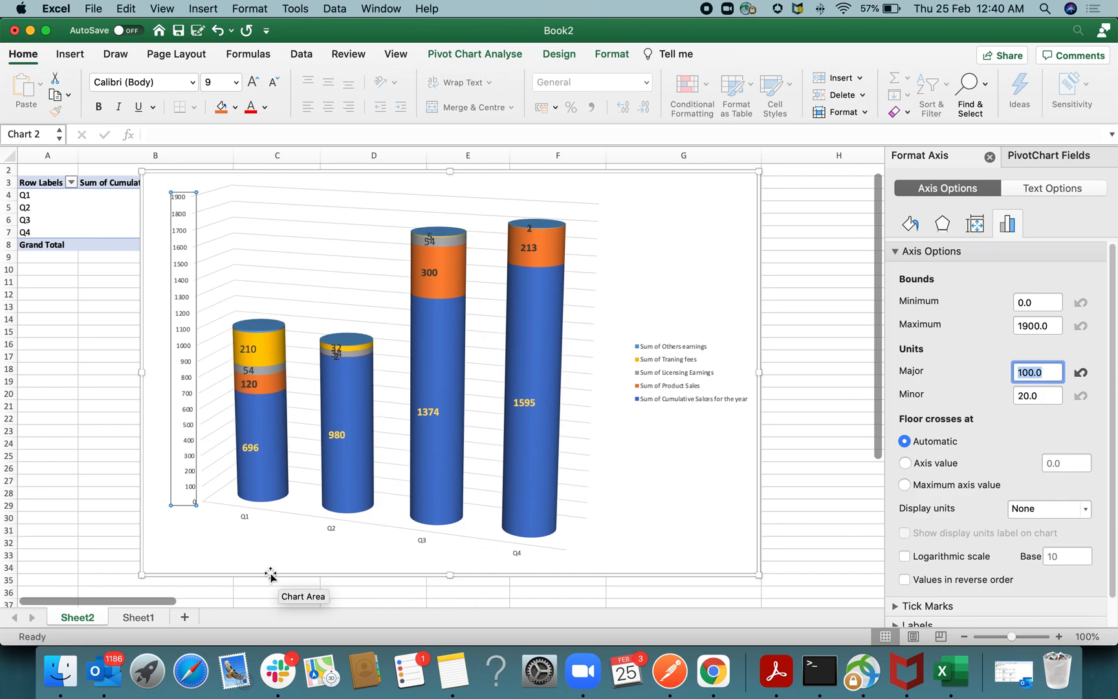
click(220, 534)
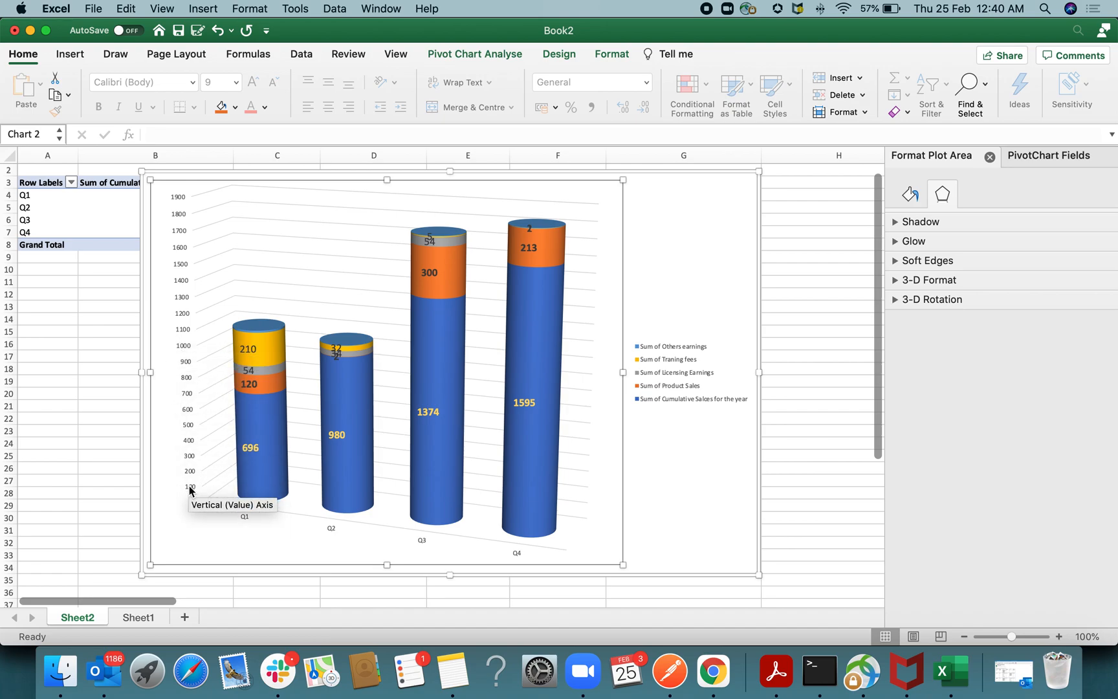
Step: Set the major unit of the chart's vertical value axis to 50
click(187, 415)
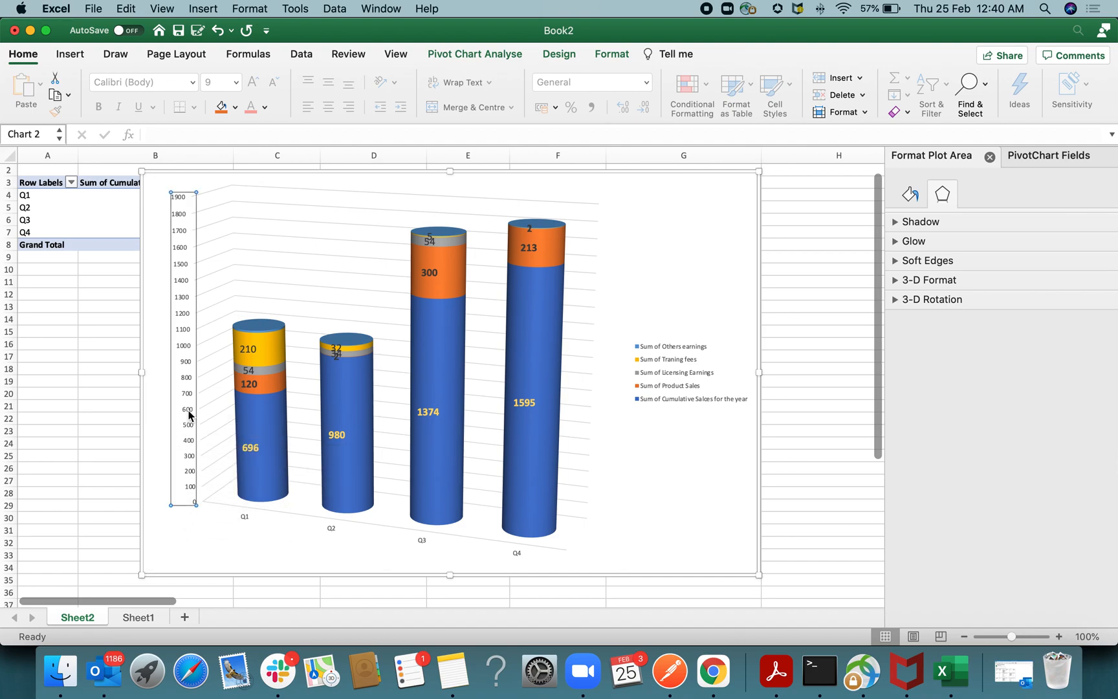
right_click(189, 415)
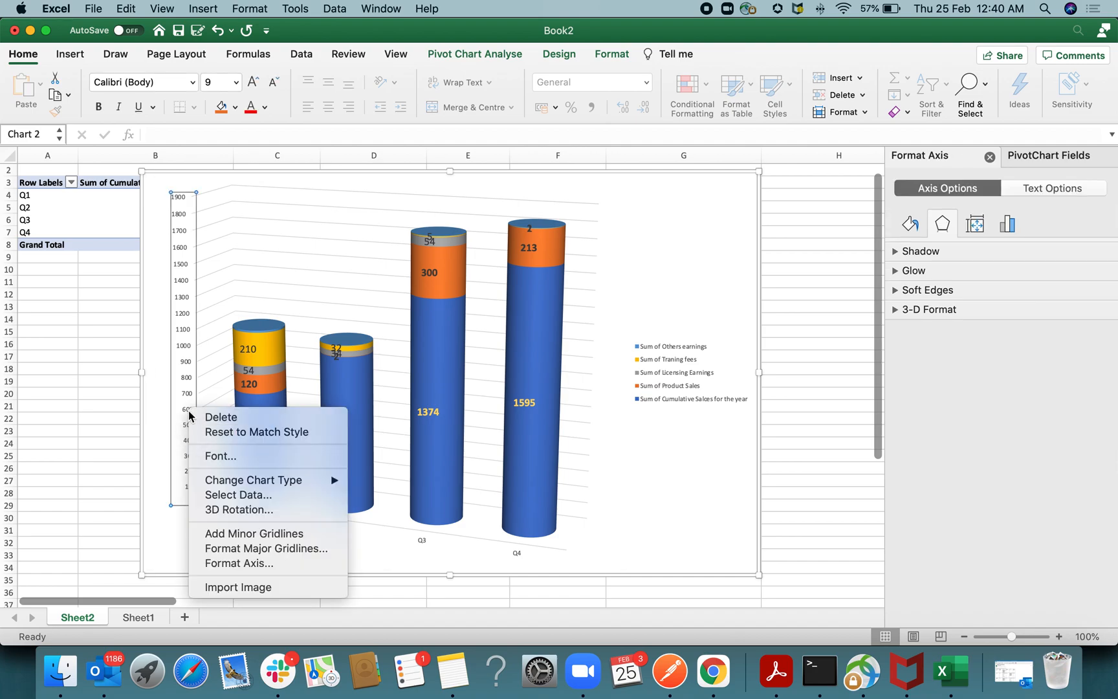
click(281, 560)
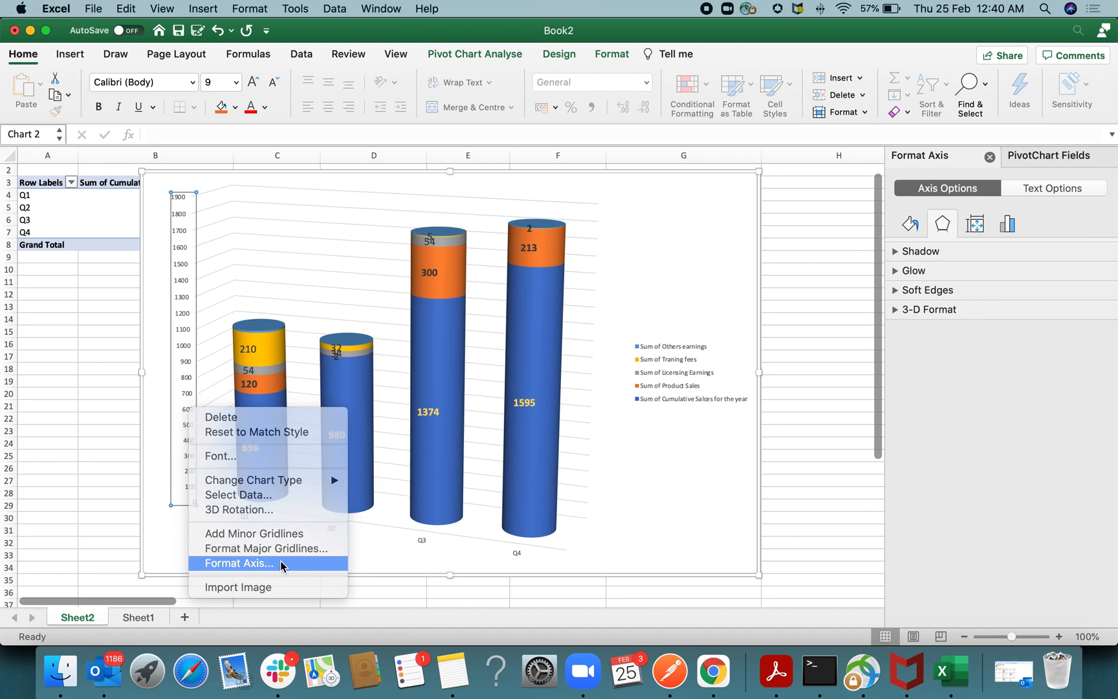
click(1026, 381)
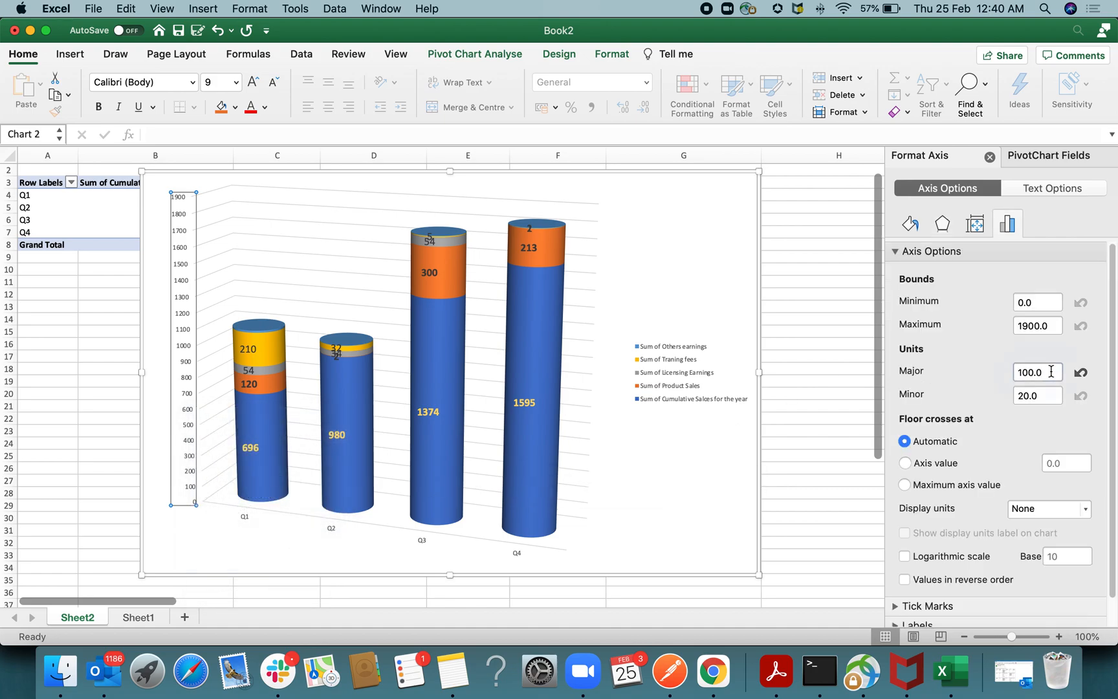
text(50)
key(Return)
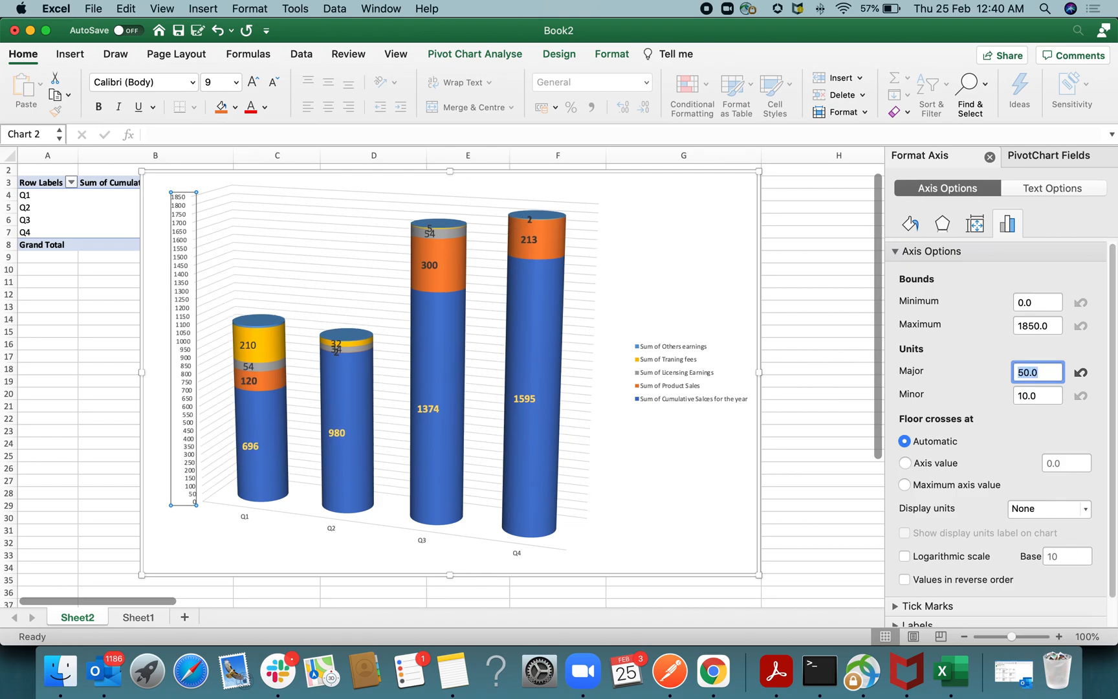
Step: Return the vertical value axis's major unit to 100
right_click(183, 349)
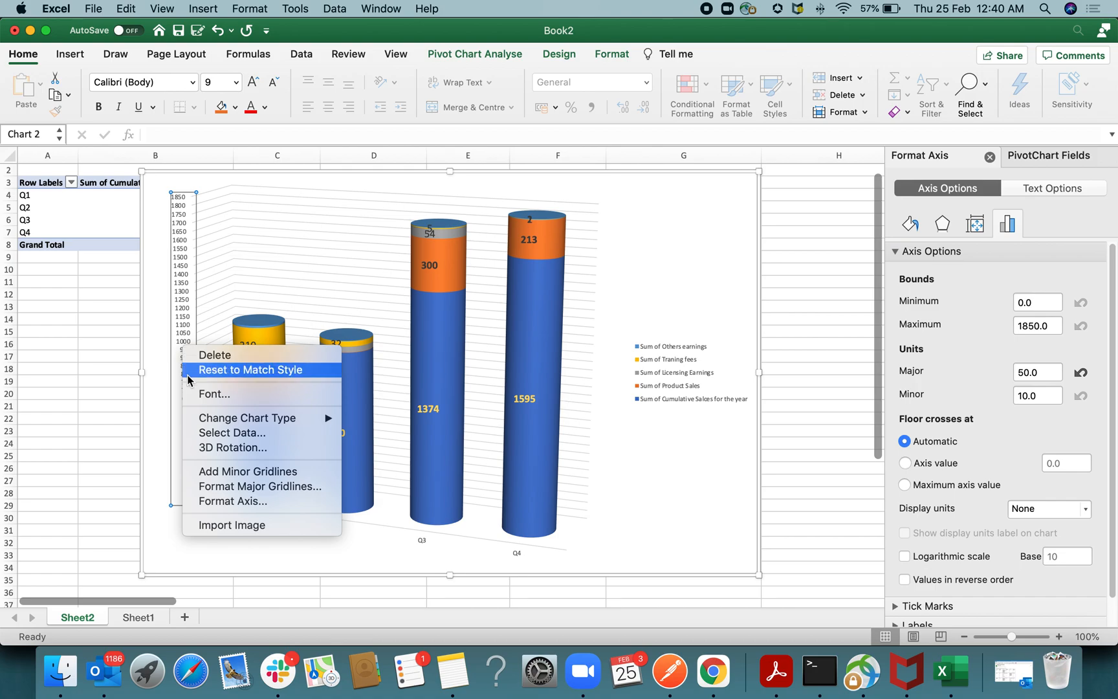
click(227, 501)
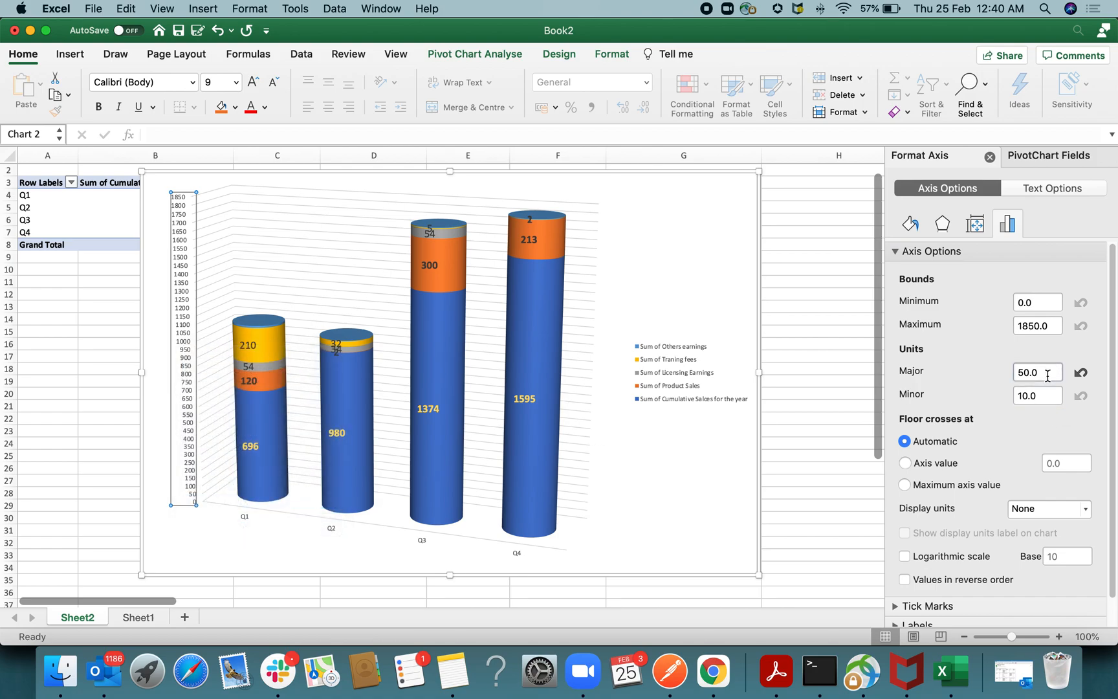
text(1)
key(Return)
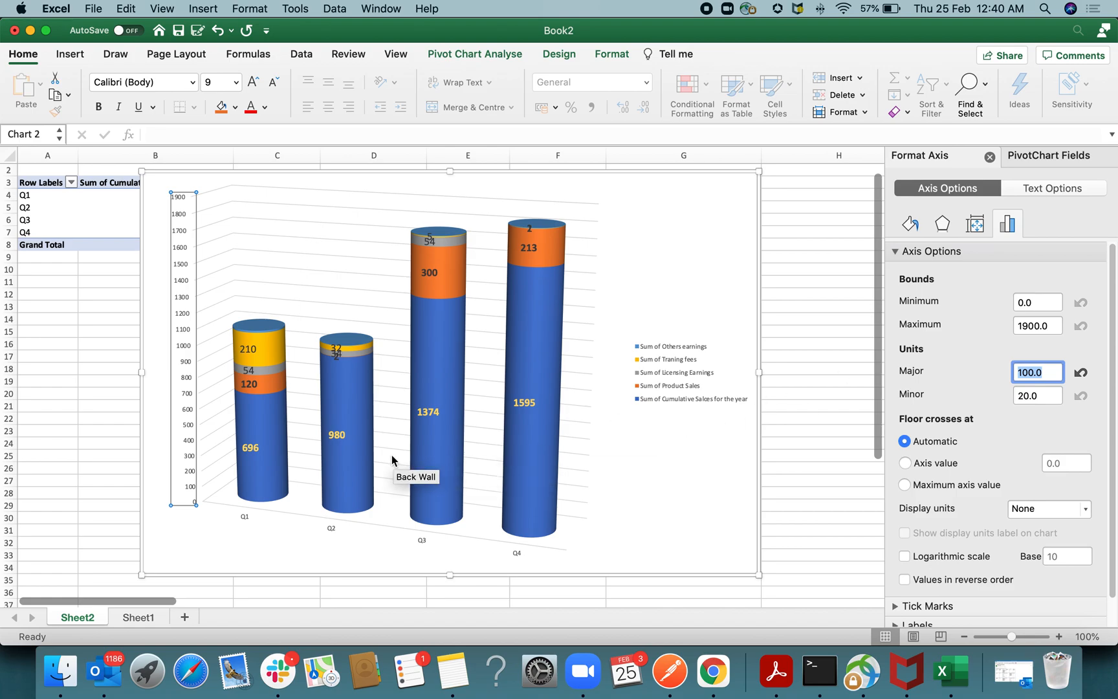
Step: Try a major unit of 200 on the vertical value axis and set it back to 100
right_click(192, 412)
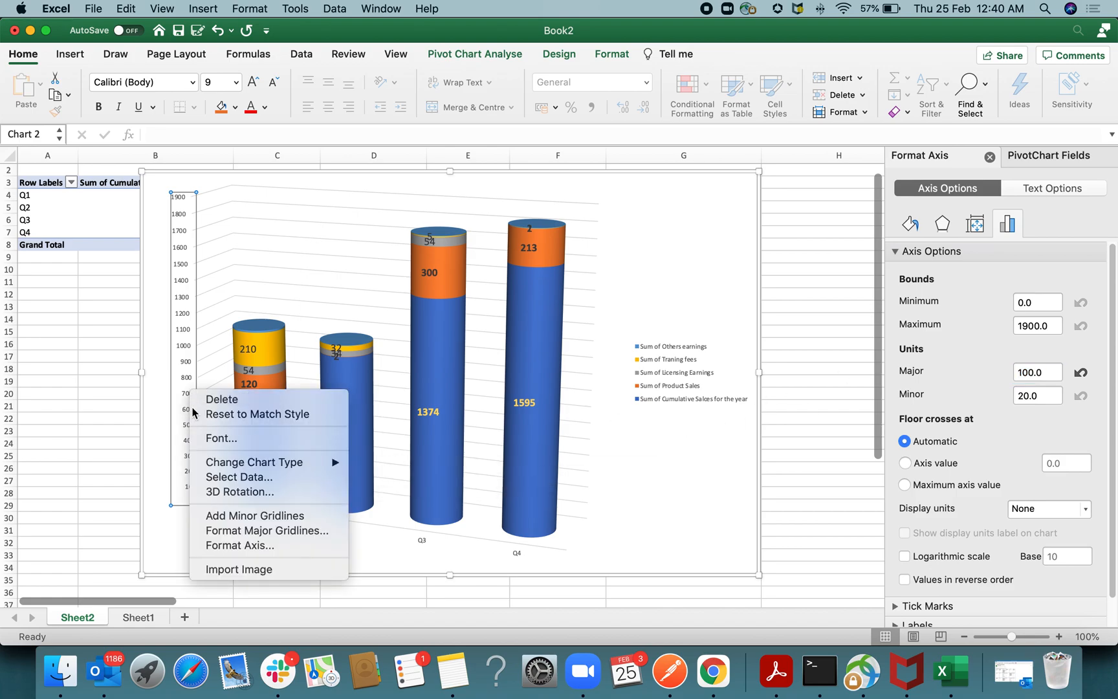
click(223, 549)
double_click(1049, 370)
text(200)
key(Return)
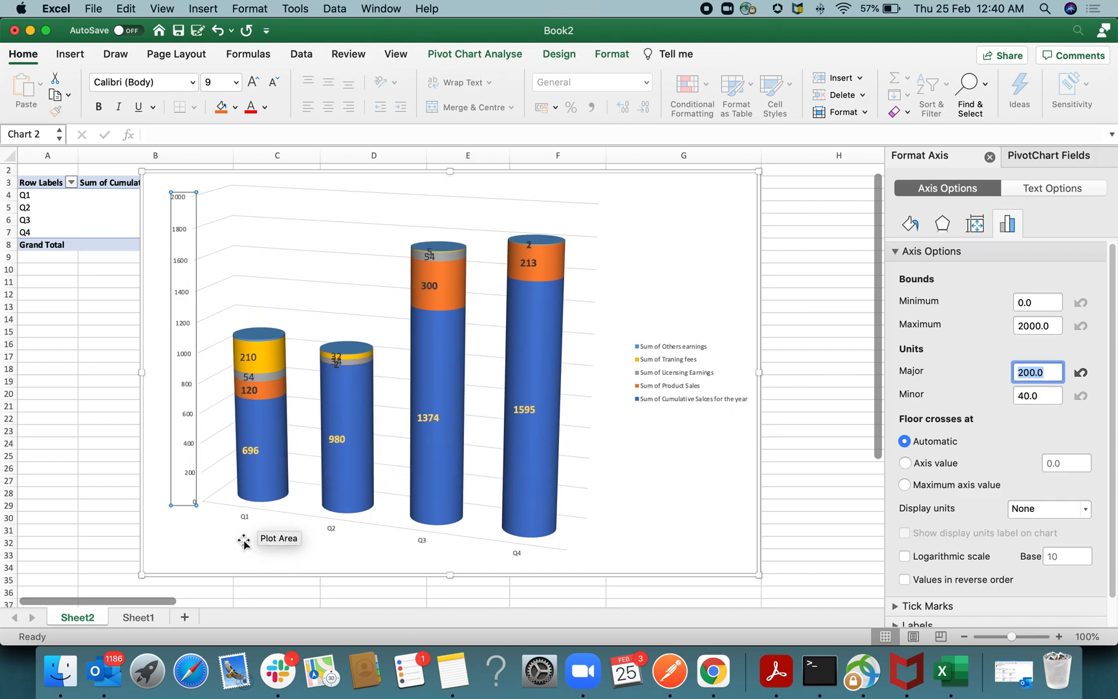
text(100)
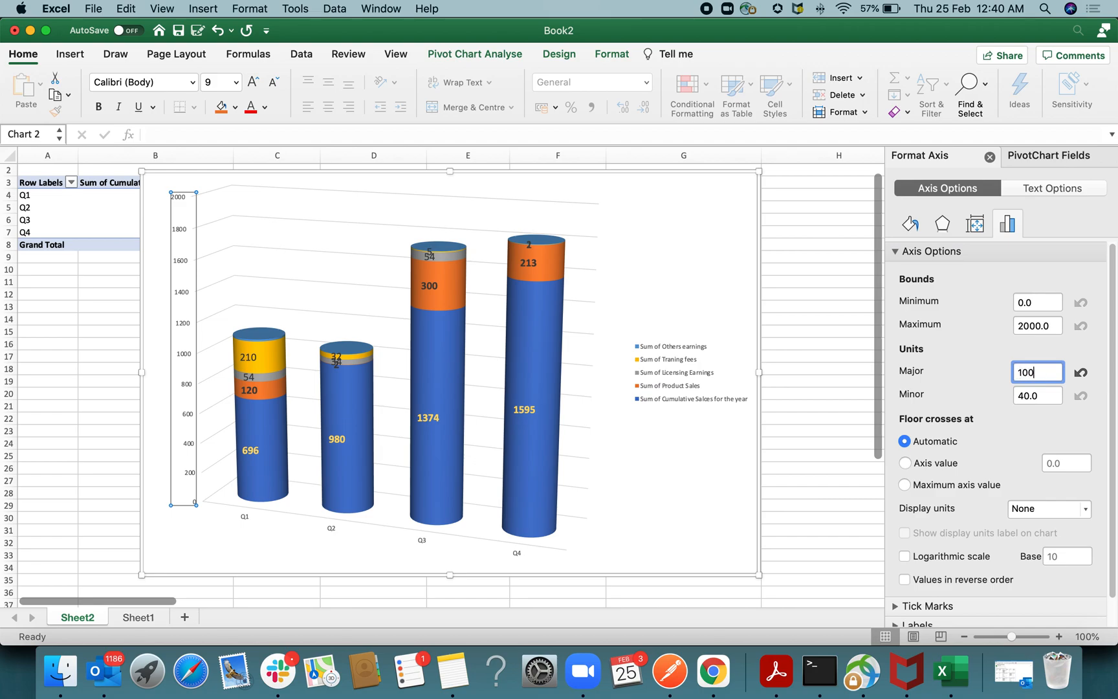
key(Return)
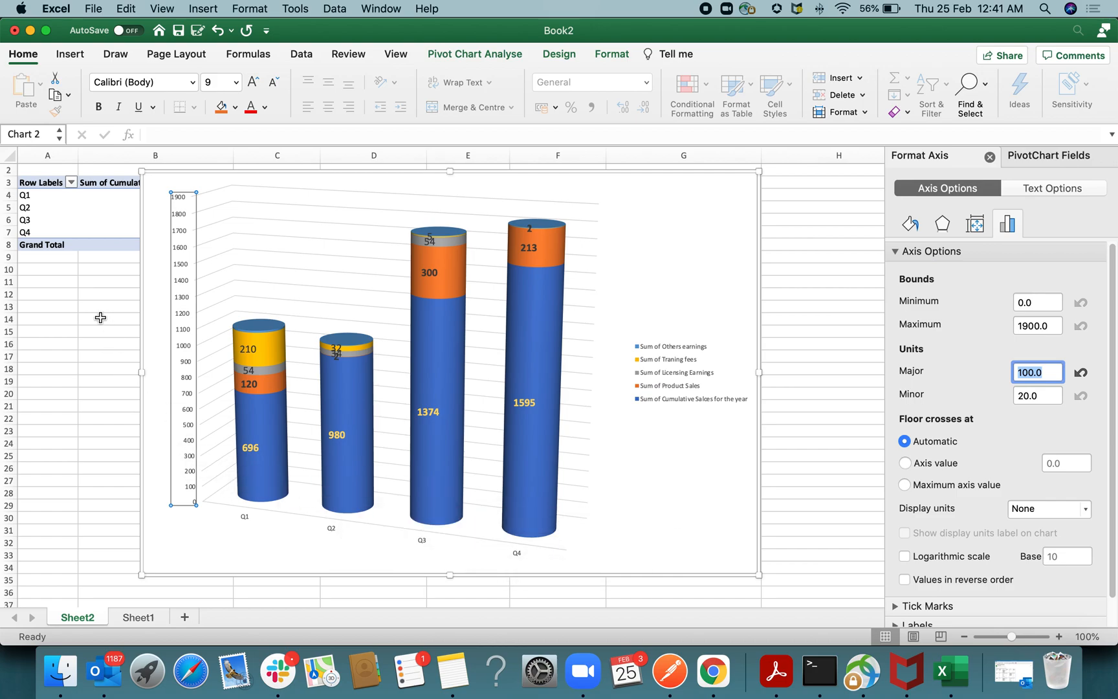
Step: Sort the pivot table's quarter row labels in descending order and close the sort and filter settings
click(44, 183)
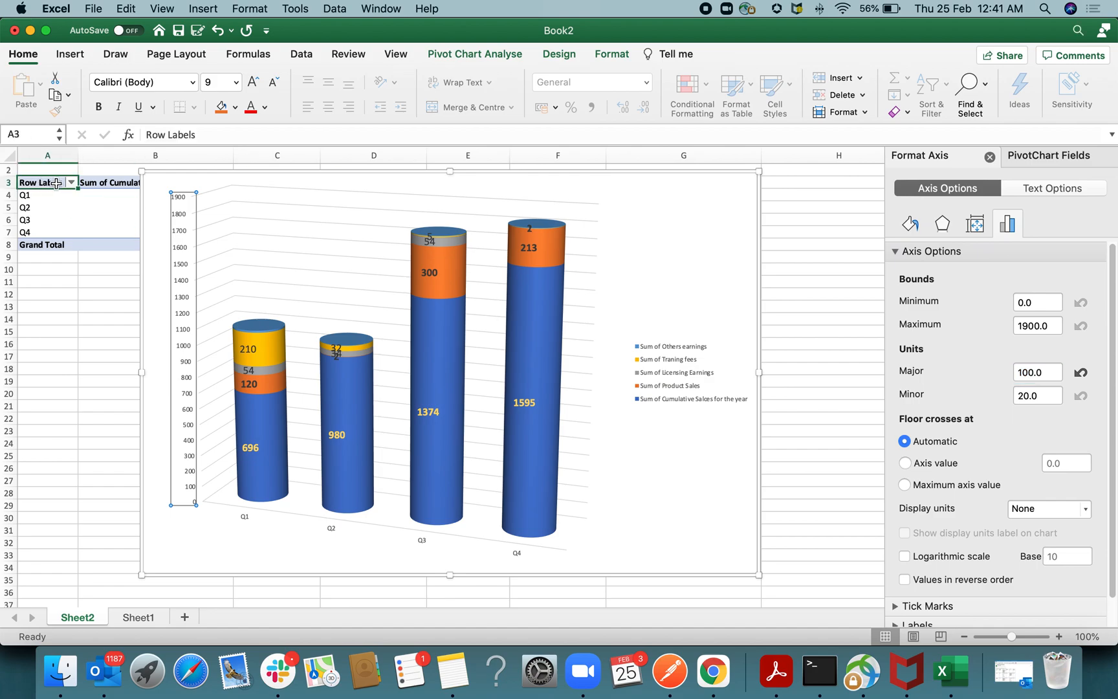
click(71, 183)
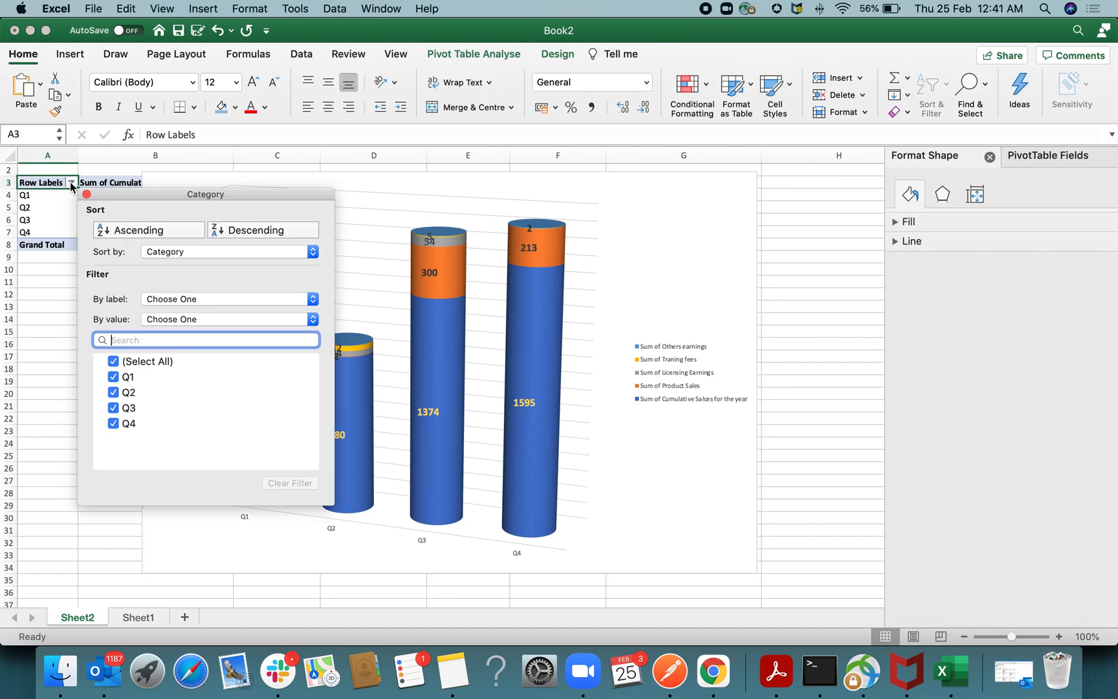
click(249, 233)
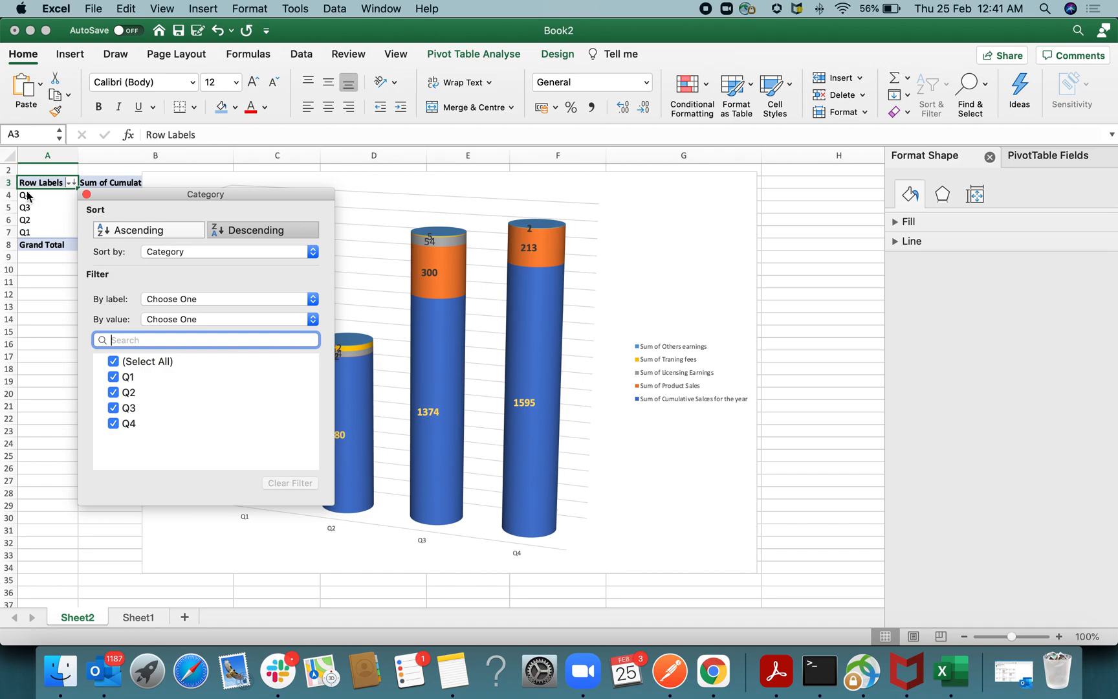
click(35, 487)
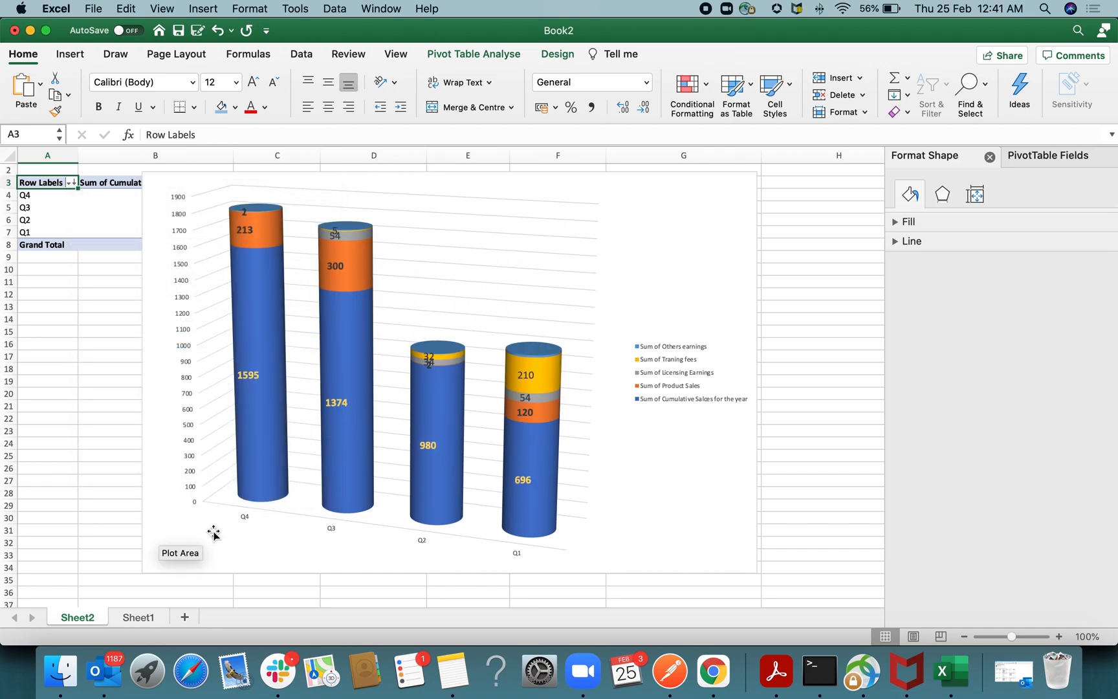
click(241, 519)
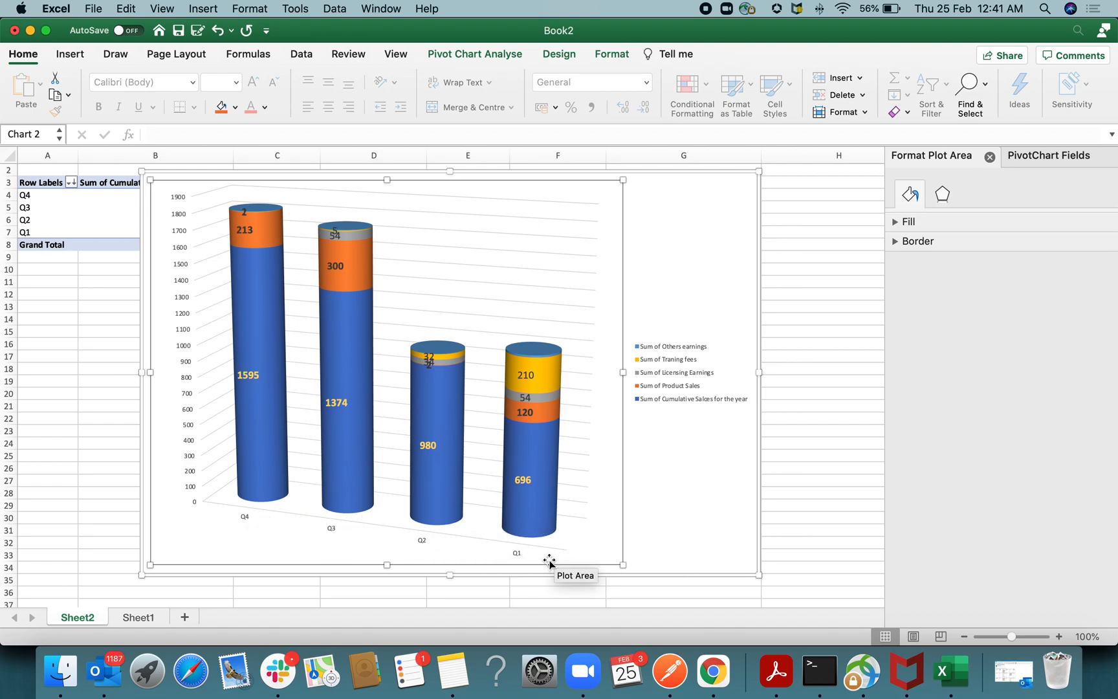
Step: Sort the quarter row labels in ascending order and close the sort and filter settings
click(70, 184)
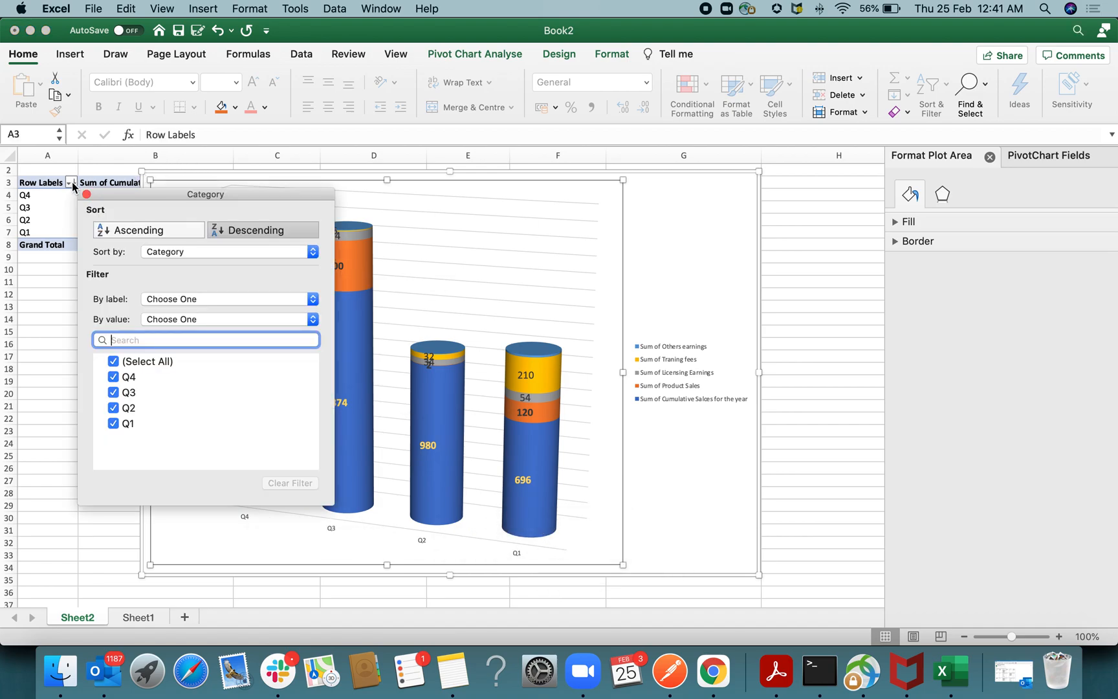
click(161, 230)
click(49, 331)
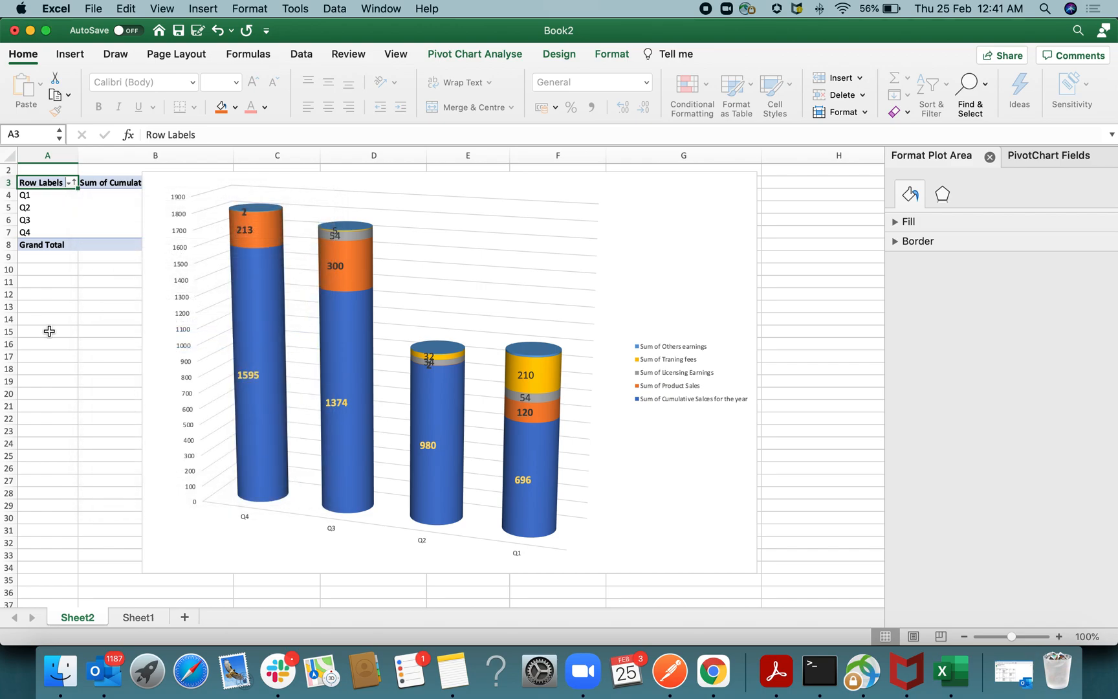
click(93, 405)
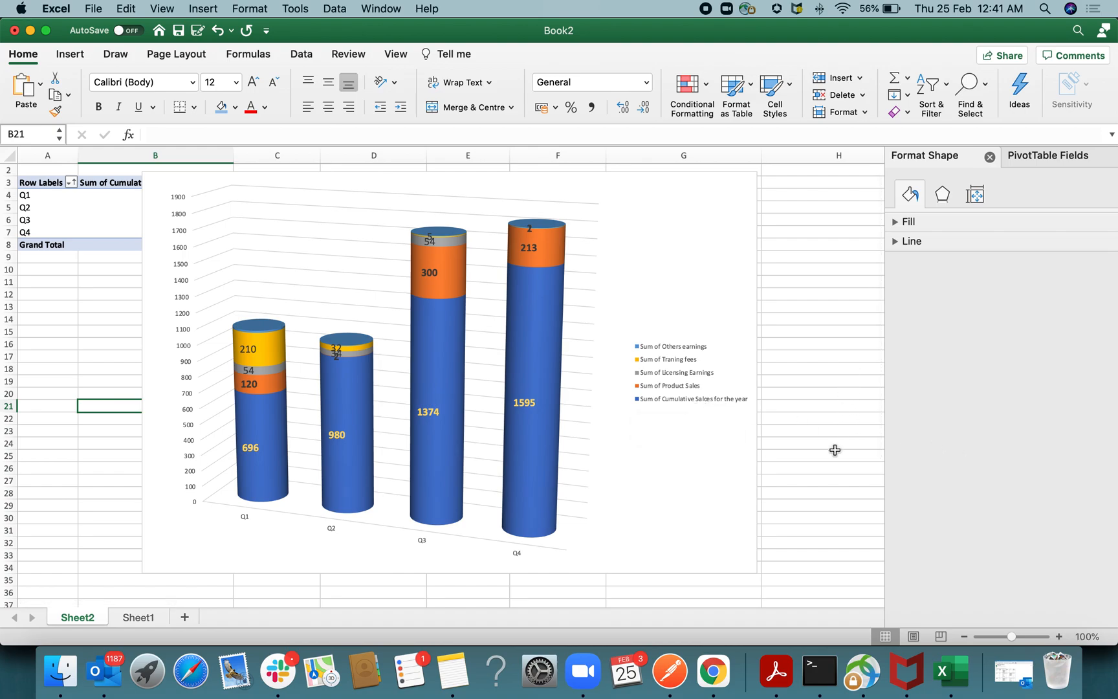
Step: Open the formatting of the vertical axis's major gridlines and set their line style to solid line
click(310, 230)
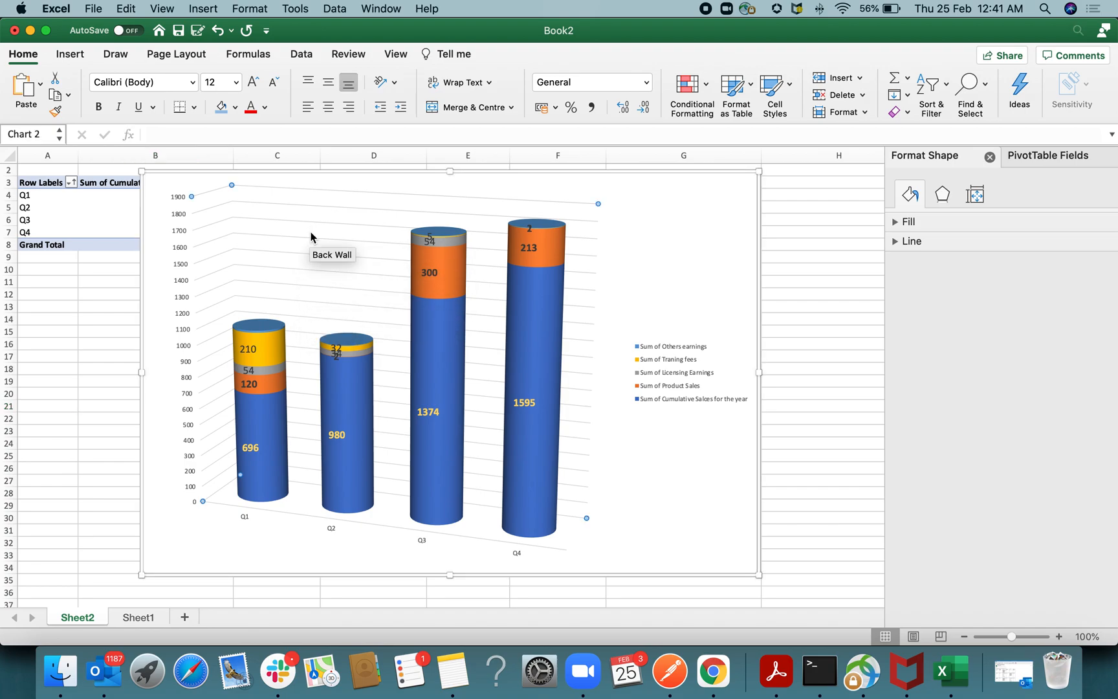
right_click(310, 231)
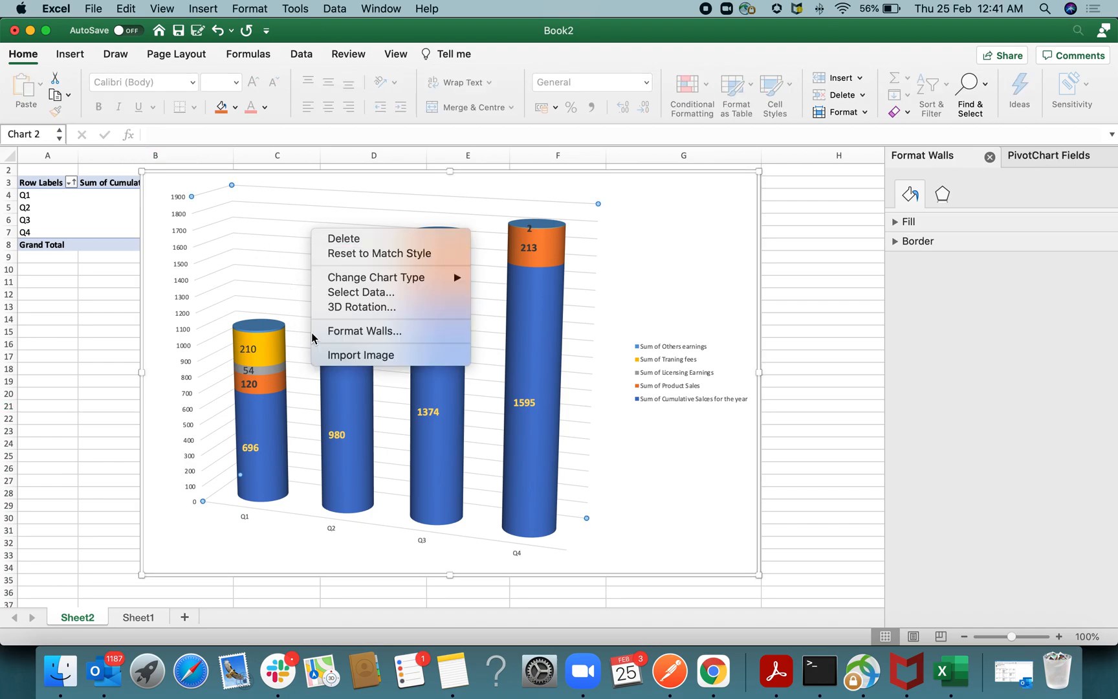
click(263, 231)
right_click(282, 238)
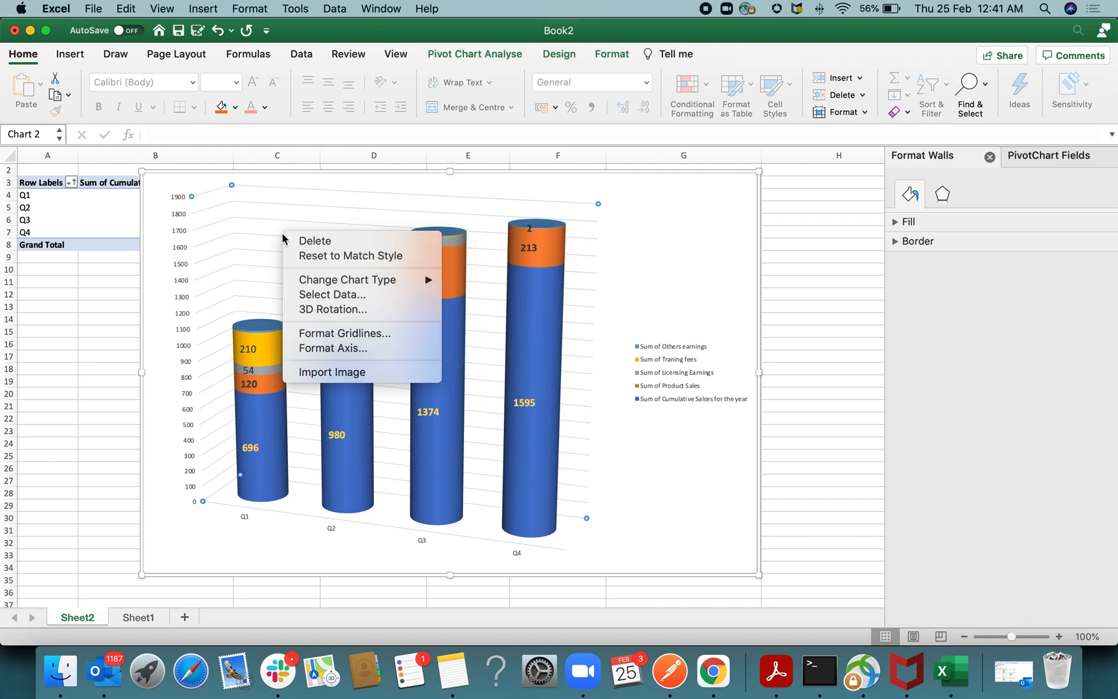
click(344, 333)
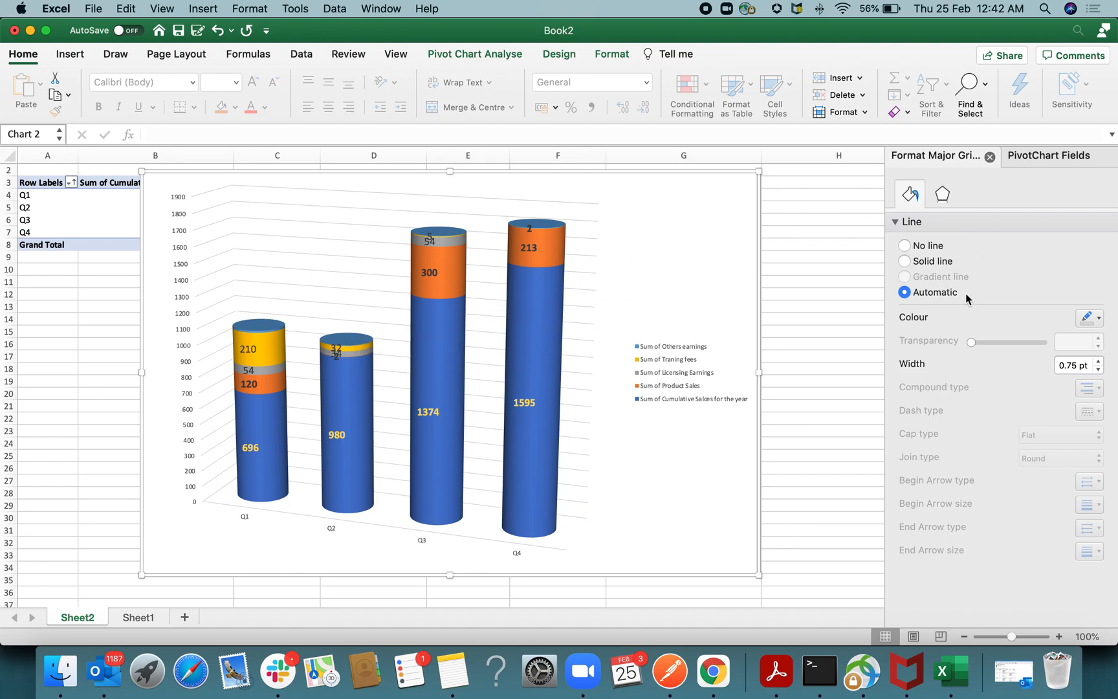
click(928, 245)
click(928, 261)
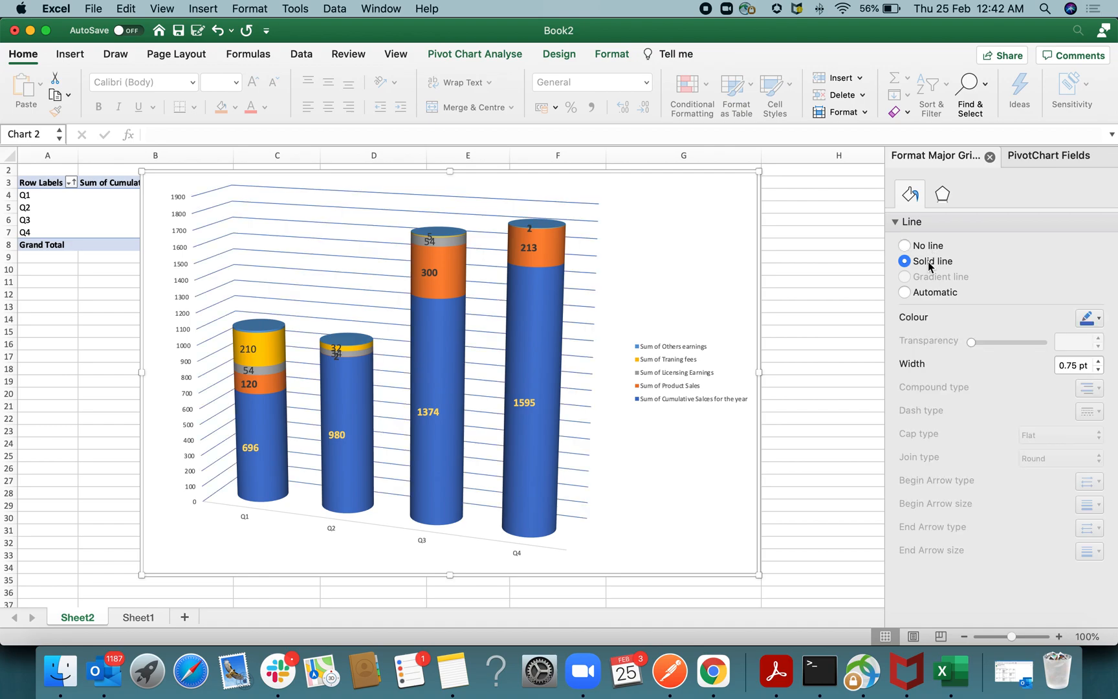
click(934, 291)
click(932, 262)
Step: Try dark red for the major gridlines and change their colour to a dark grey theme shade
click(1092, 318)
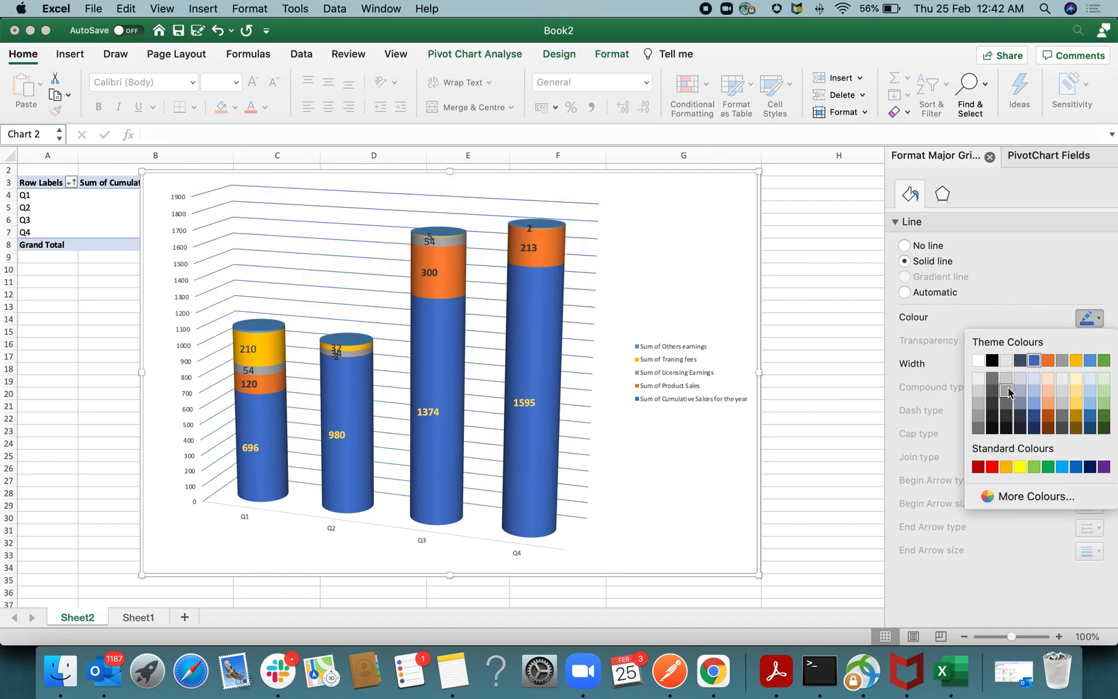
click(977, 466)
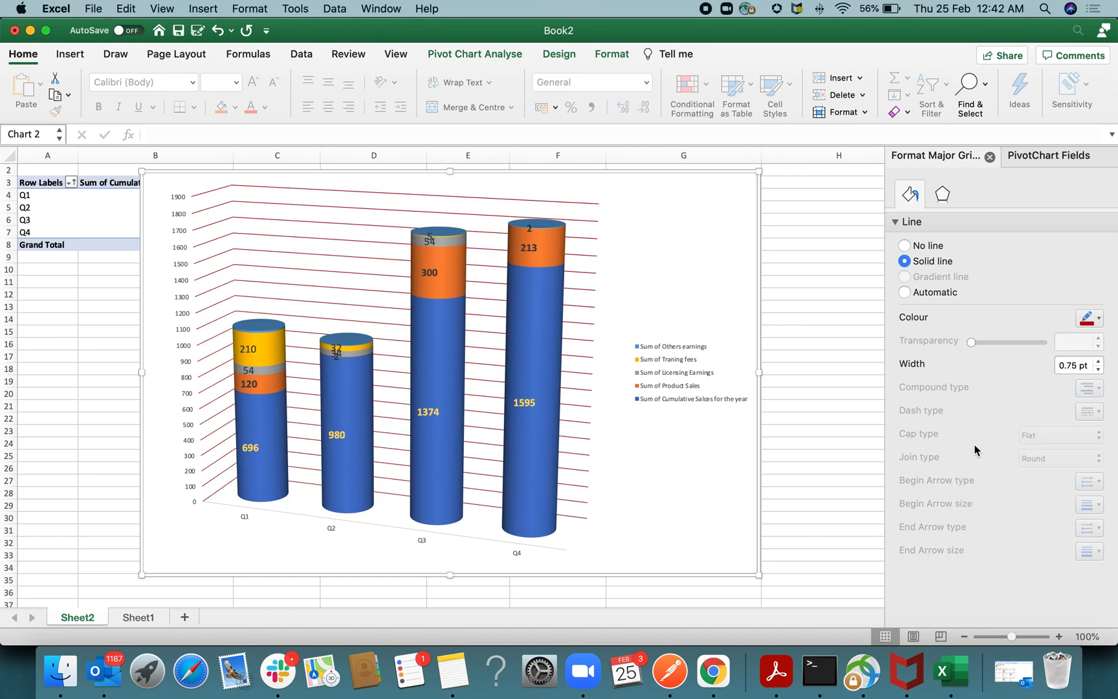
click(1093, 320)
click(1062, 413)
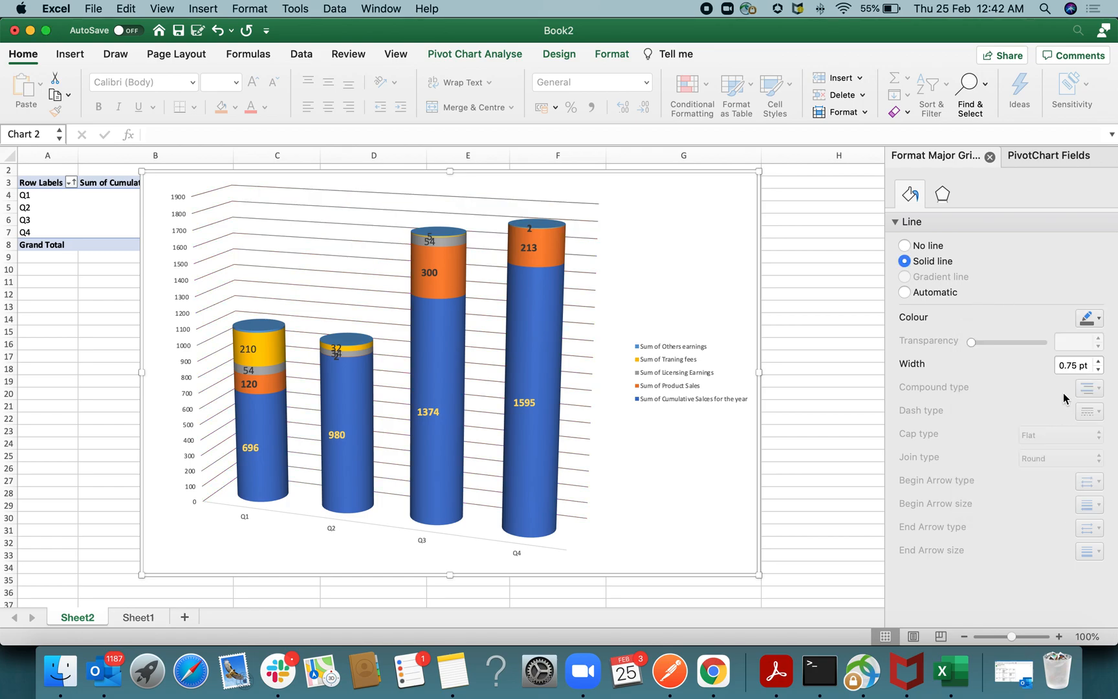
Step: Increase the major gridlines' width to 1.75 pt and deselect them
click(1099, 362)
click(1098, 363)
click(1099, 363)
click(681, 448)
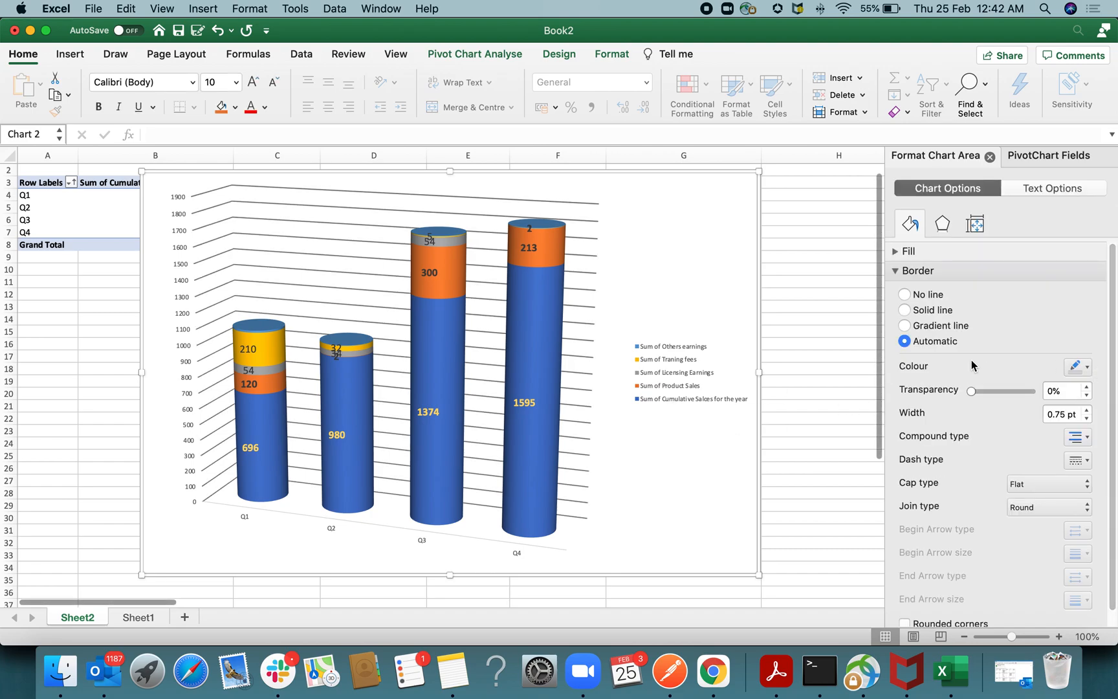
Step: Reselect the major gridlines, reduce their width to 0.5 pt and deselect them
click(320, 265)
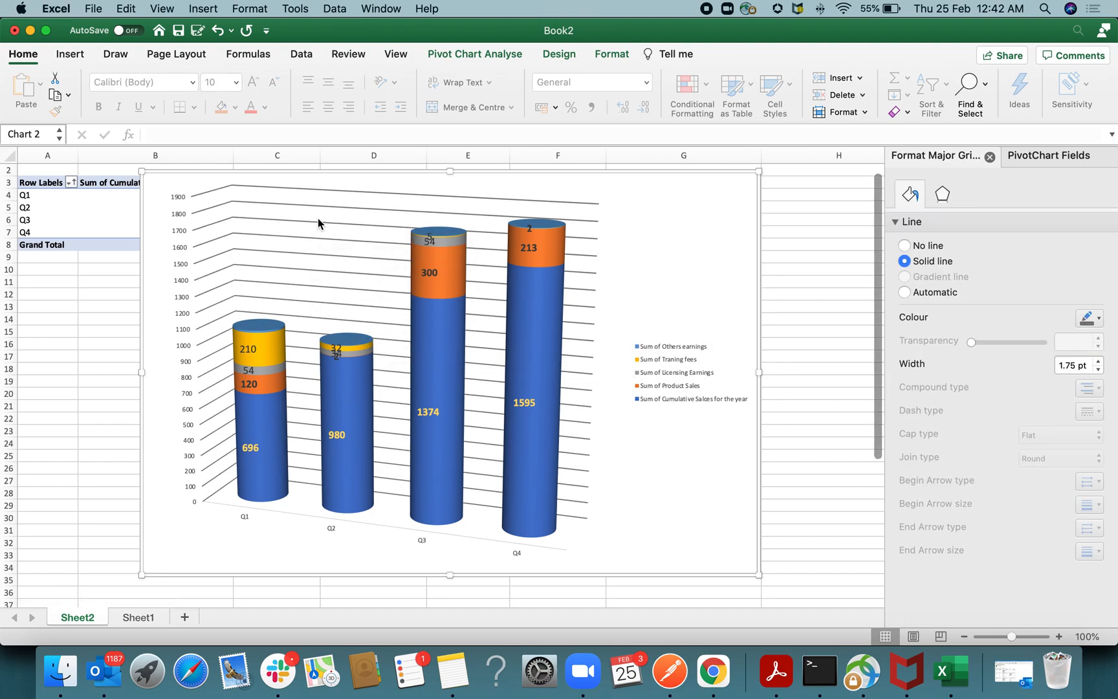
click(1097, 368)
click(1098, 368)
click(1098, 369)
click(1098, 368)
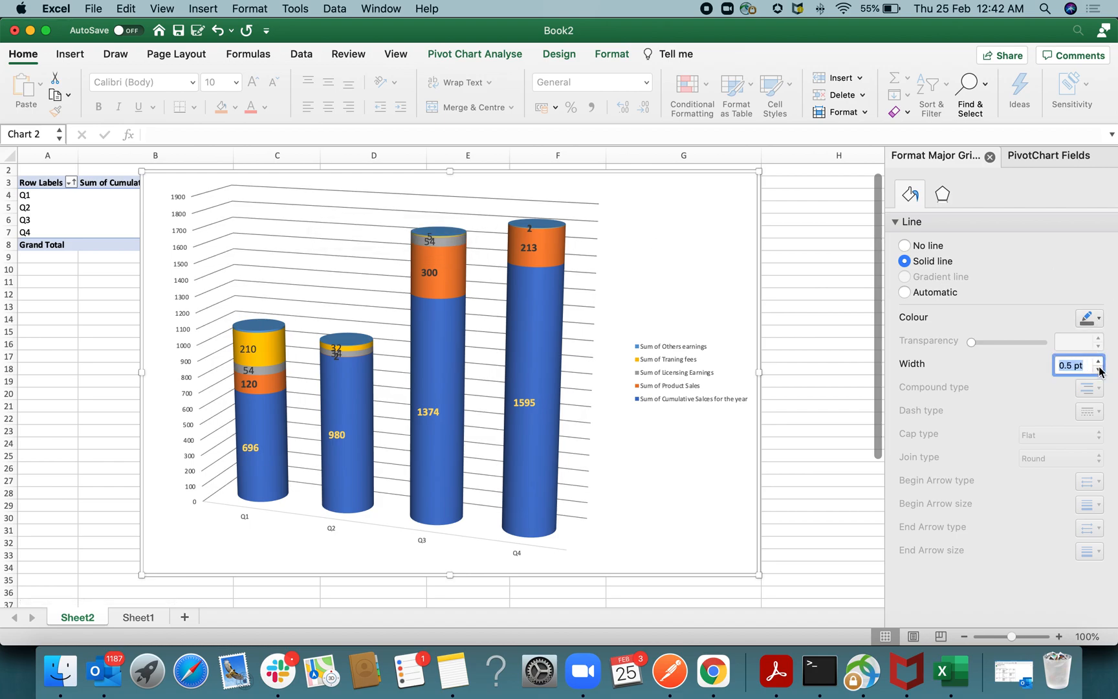
click(661, 488)
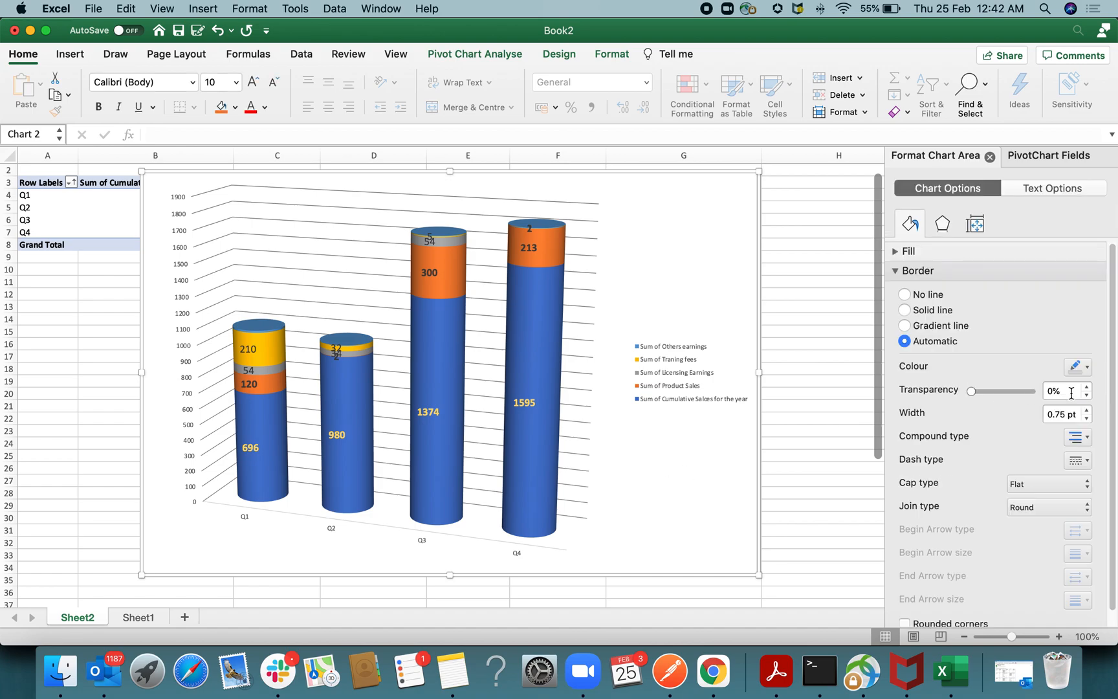
Step: Select the chart's back wall and set the walls' border width to 0 pt
click(300, 241)
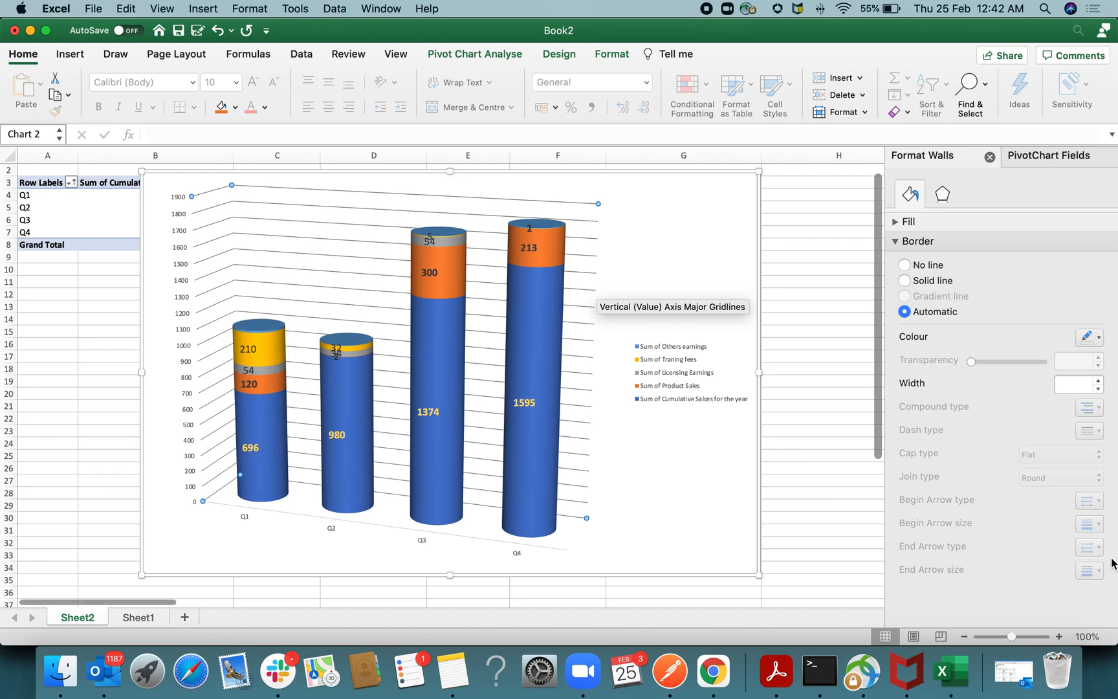
click(1098, 388)
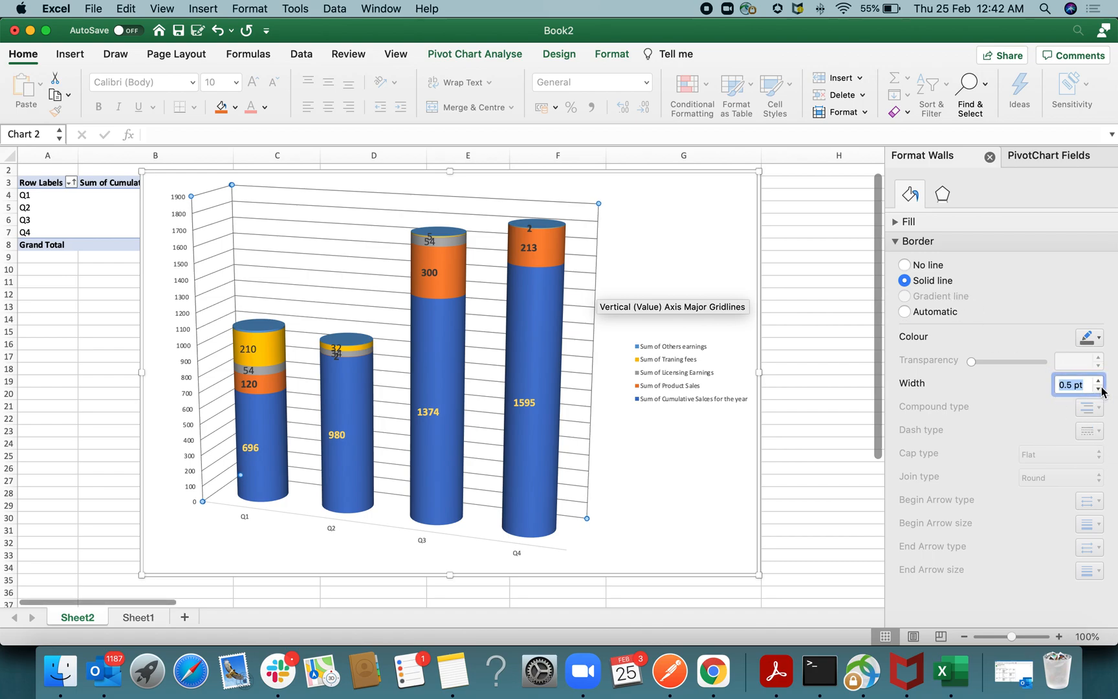
click(1100, 388)
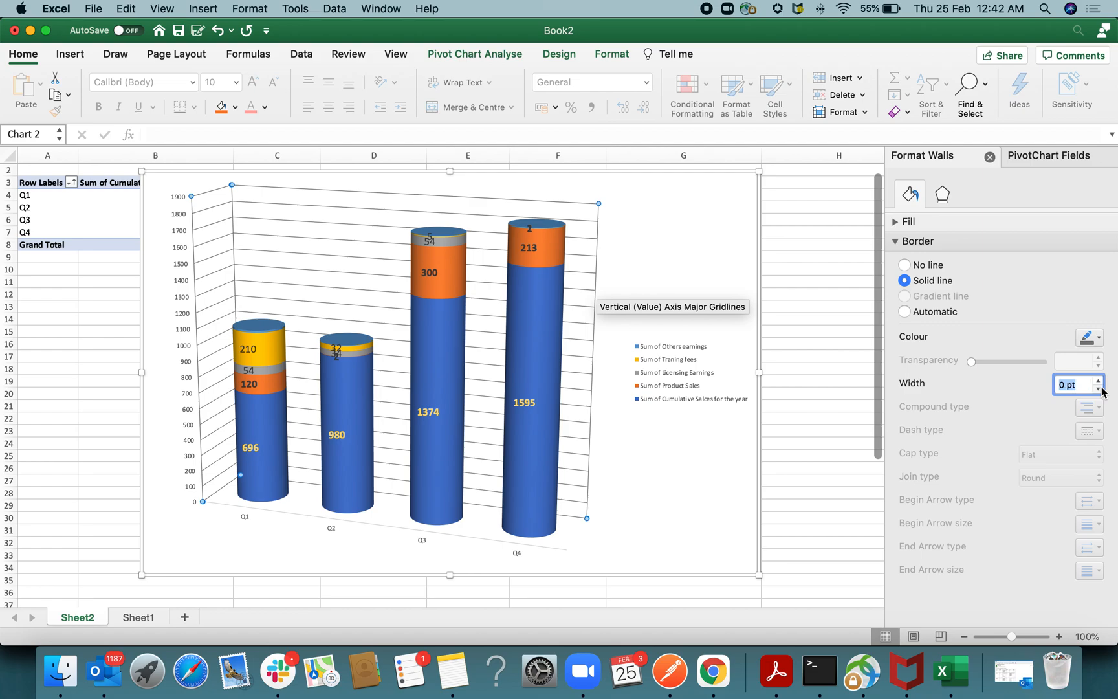
Step: Set the chart walls' border width to 0.25 pt and reselect the walls
click(1099, 380)
click(836, 431)
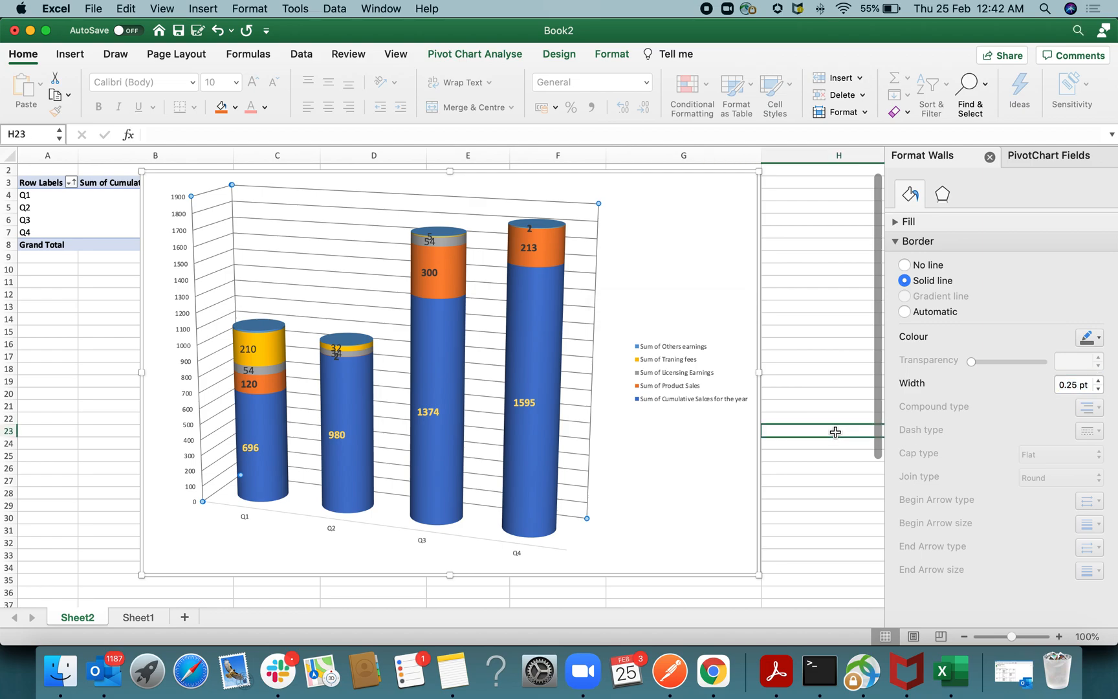
click(573, 430)
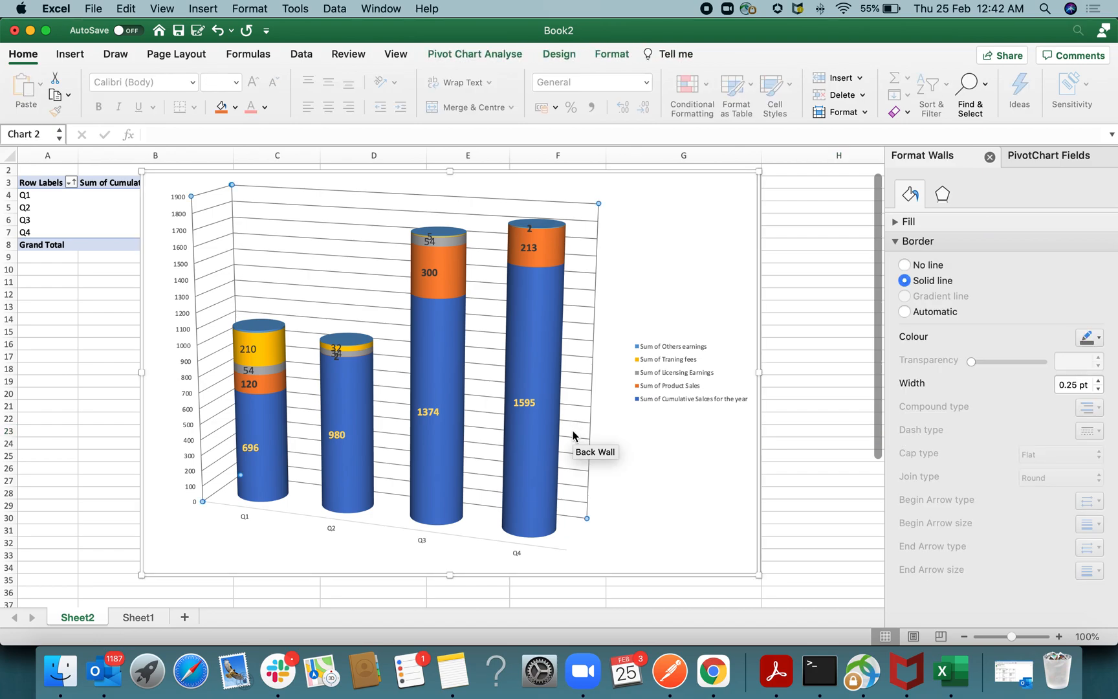
Step: Try automatic and no-line borders on the back wall alone, settle on a solid line and deselect the wall
click(317, 217)
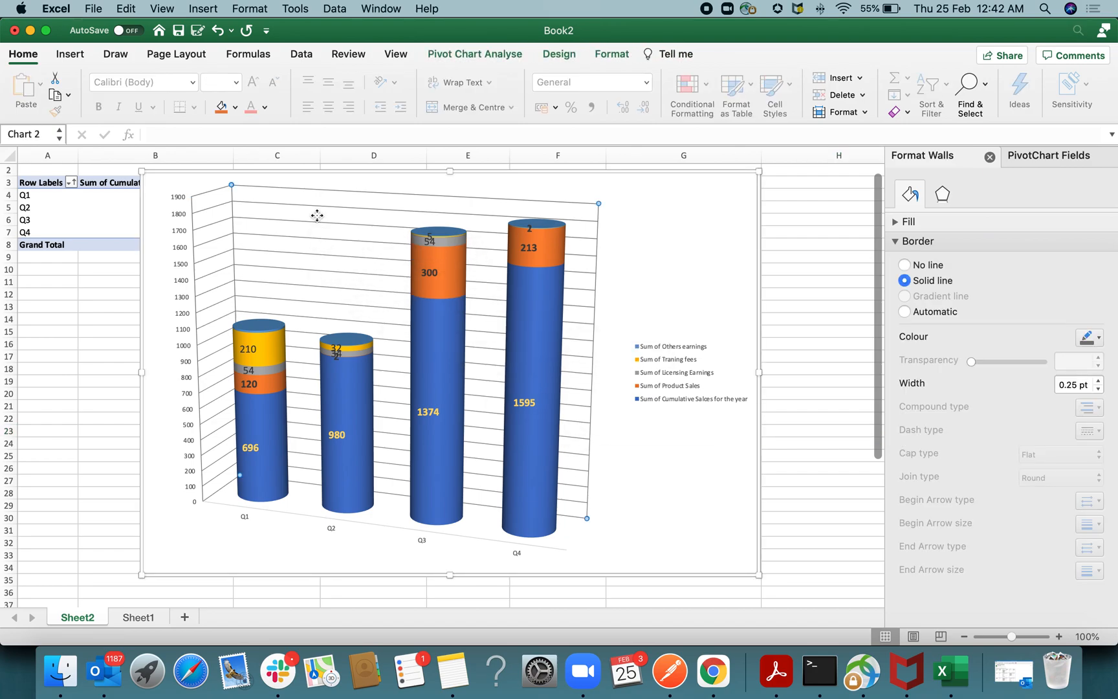
click(929, 314)
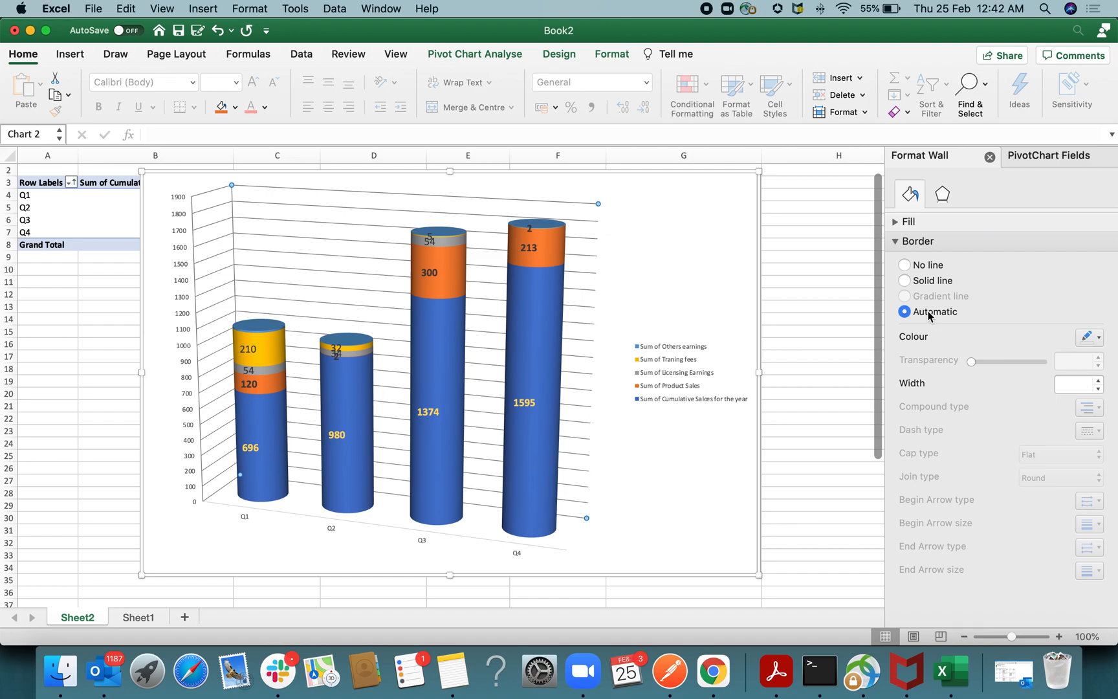
click(930, 281)
click(929, 270)
click(931, 282)
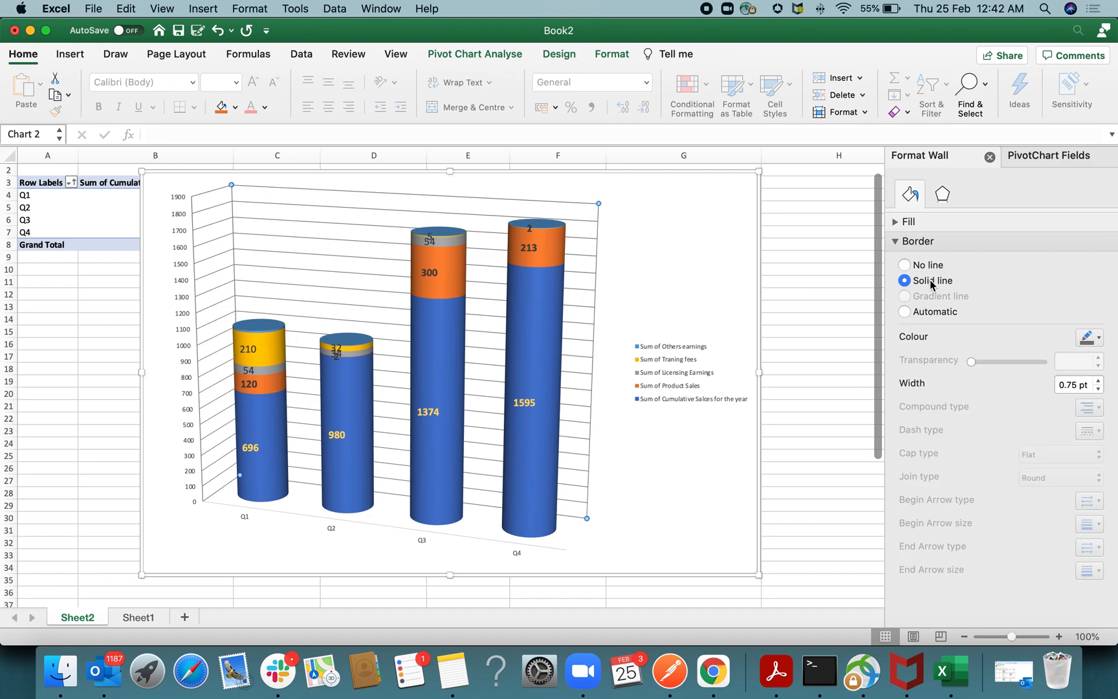
click(745, 518)
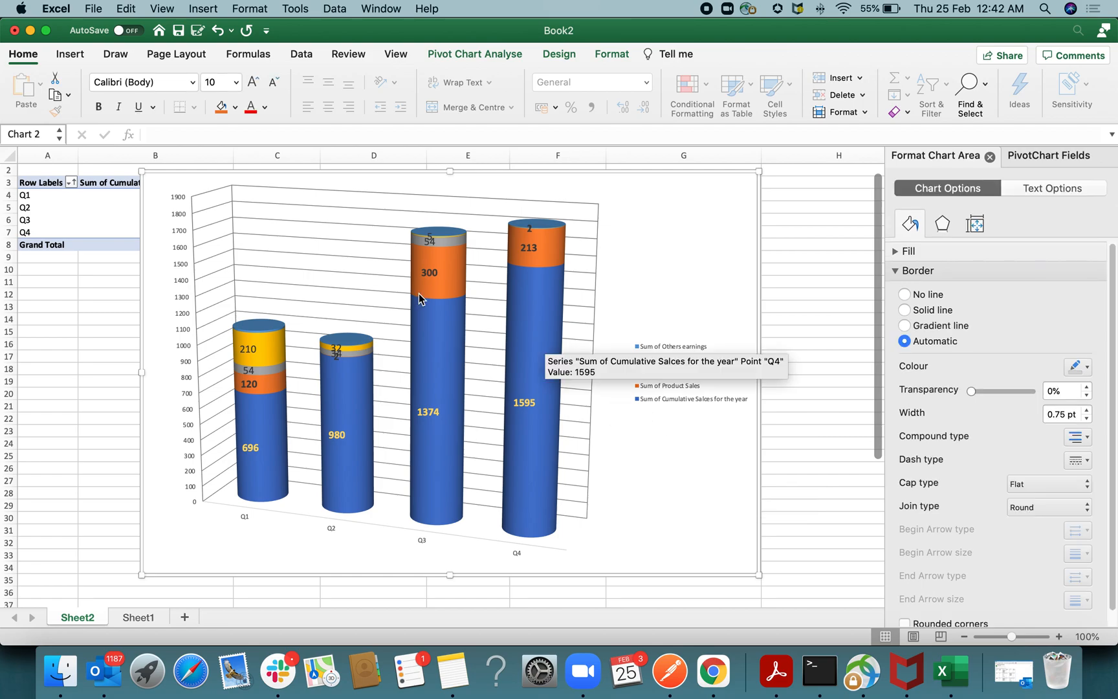
right_click(315, 231)
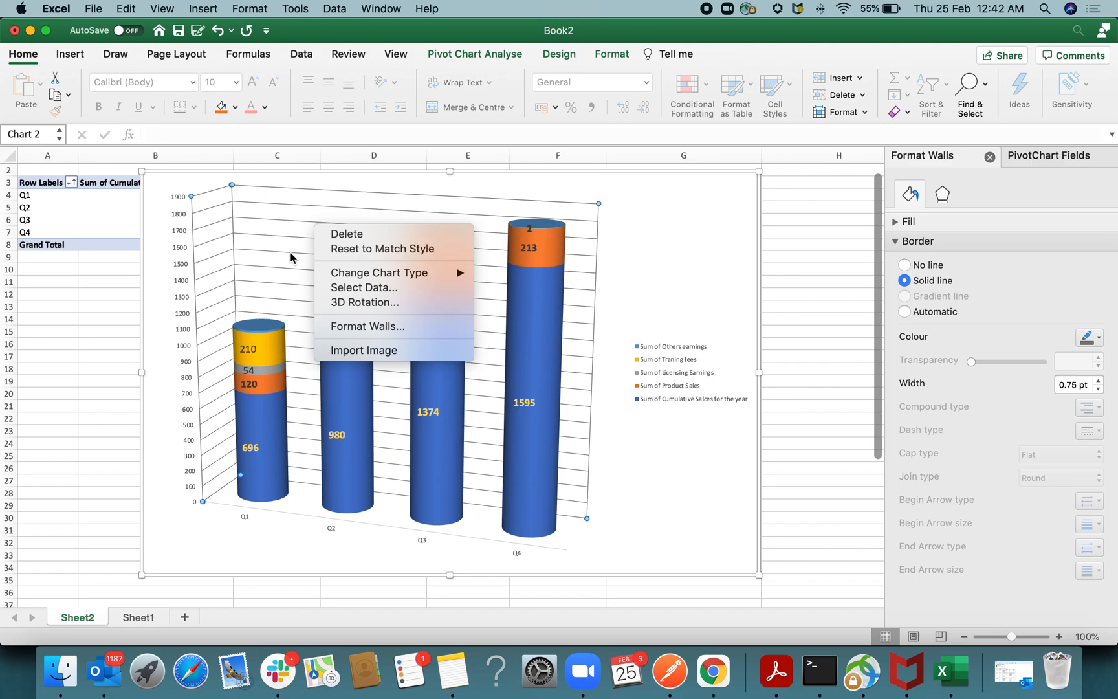
right_click(278, 231)
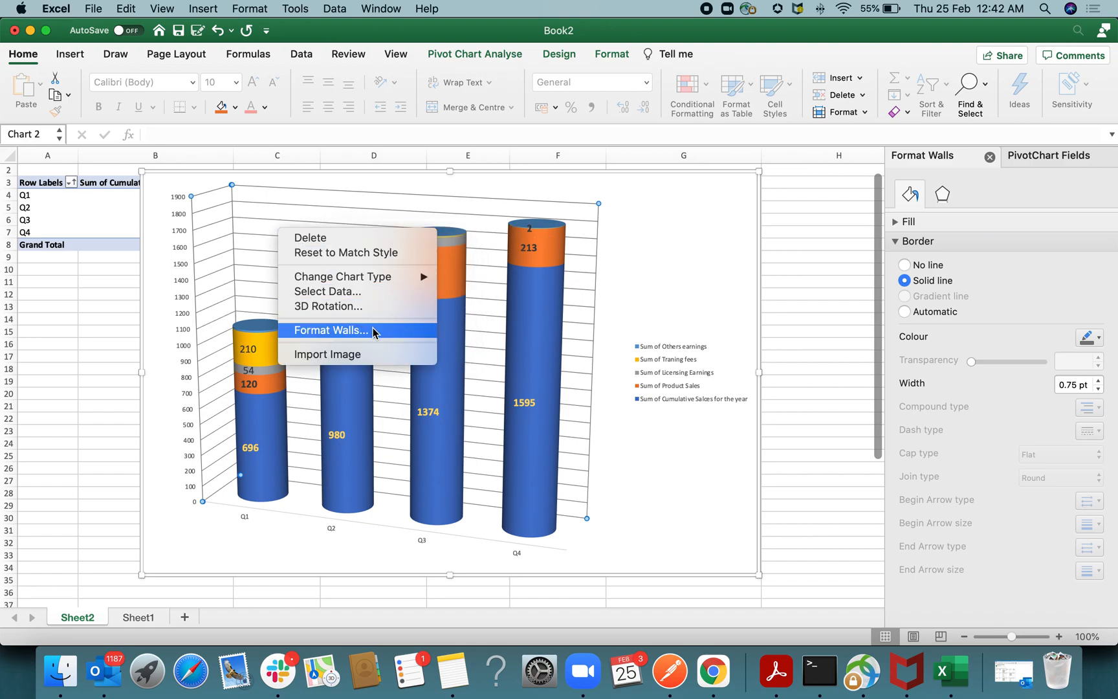
click(361, 354)
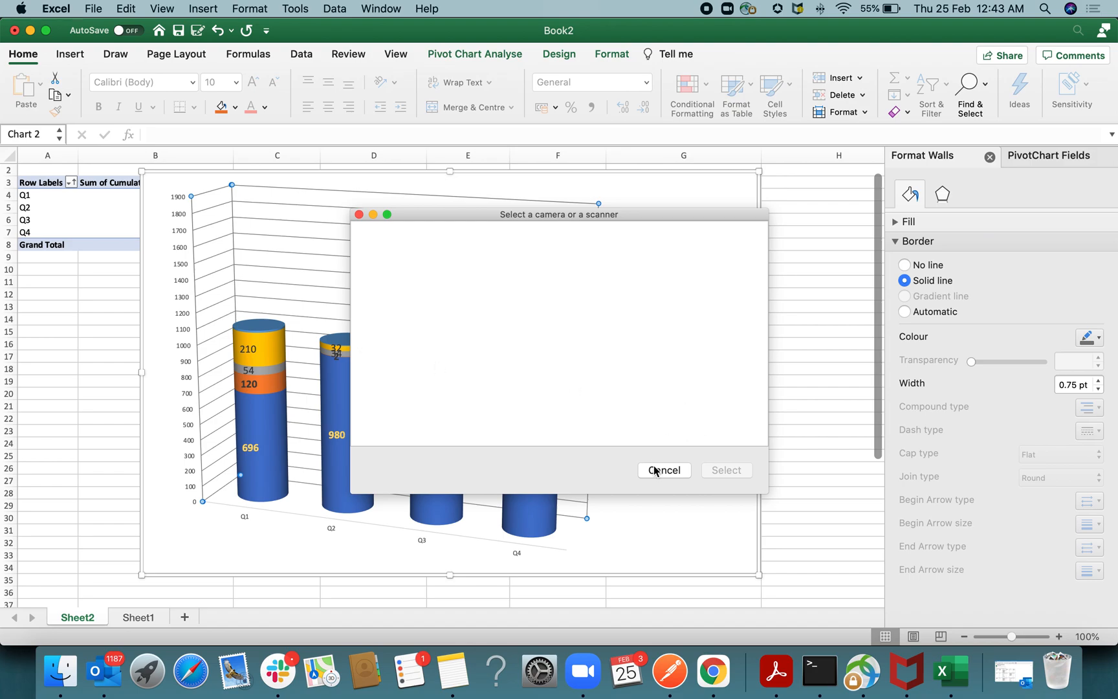
click(359, 215)
right_click(282, 217)
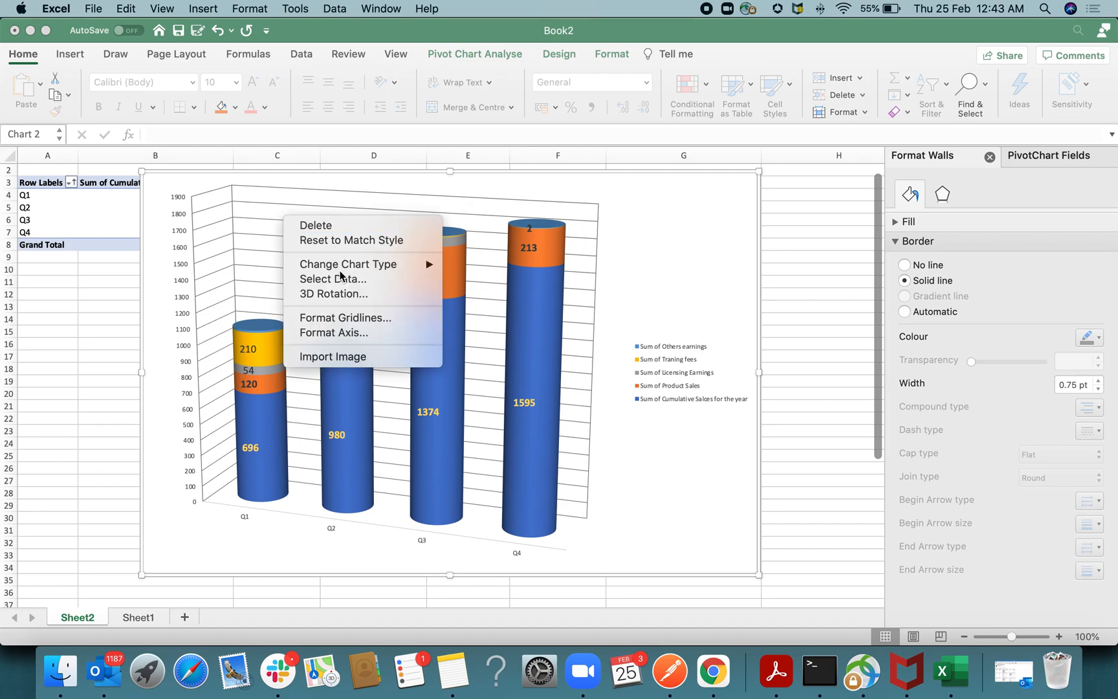
click(351, 360)
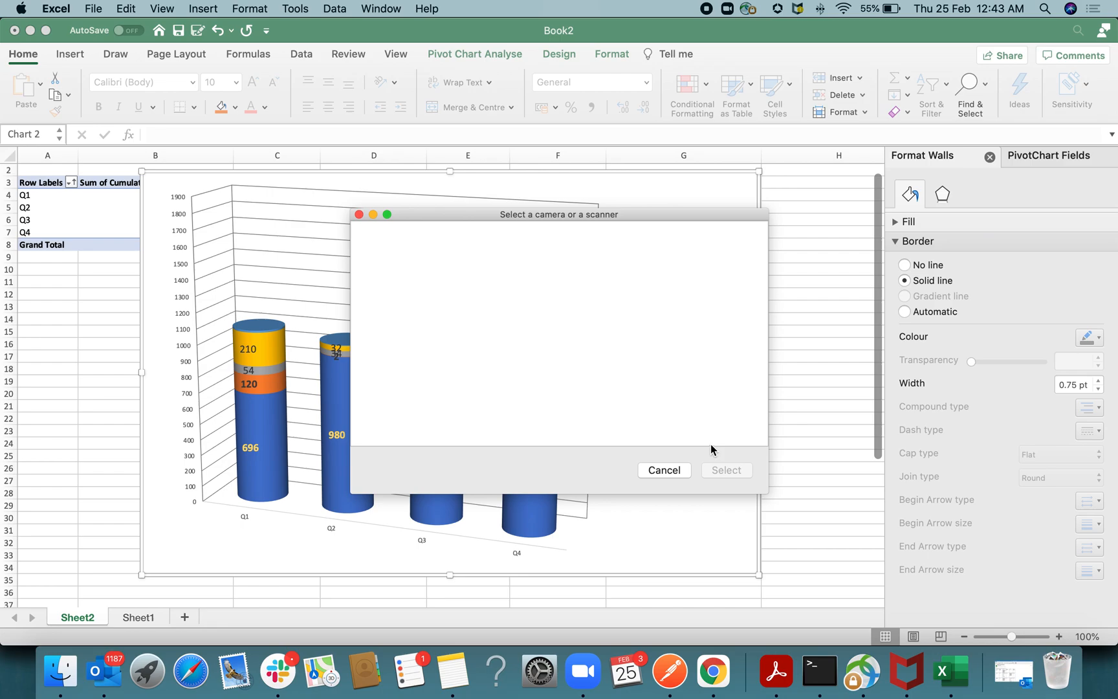
click(666, 470)
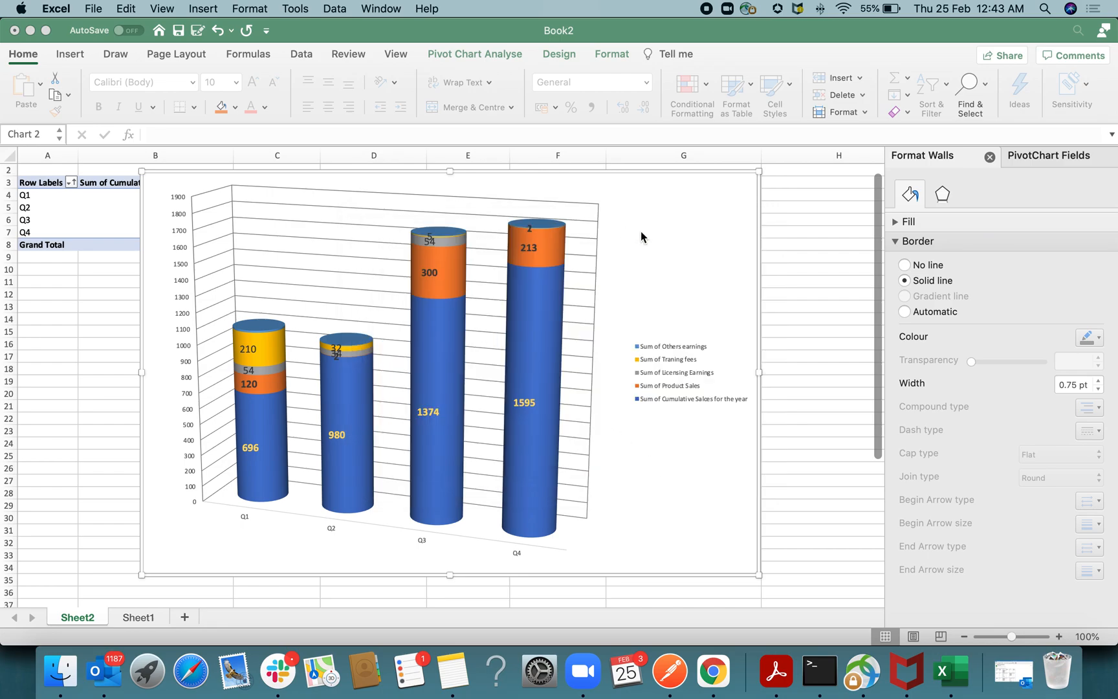
click(673, 508)
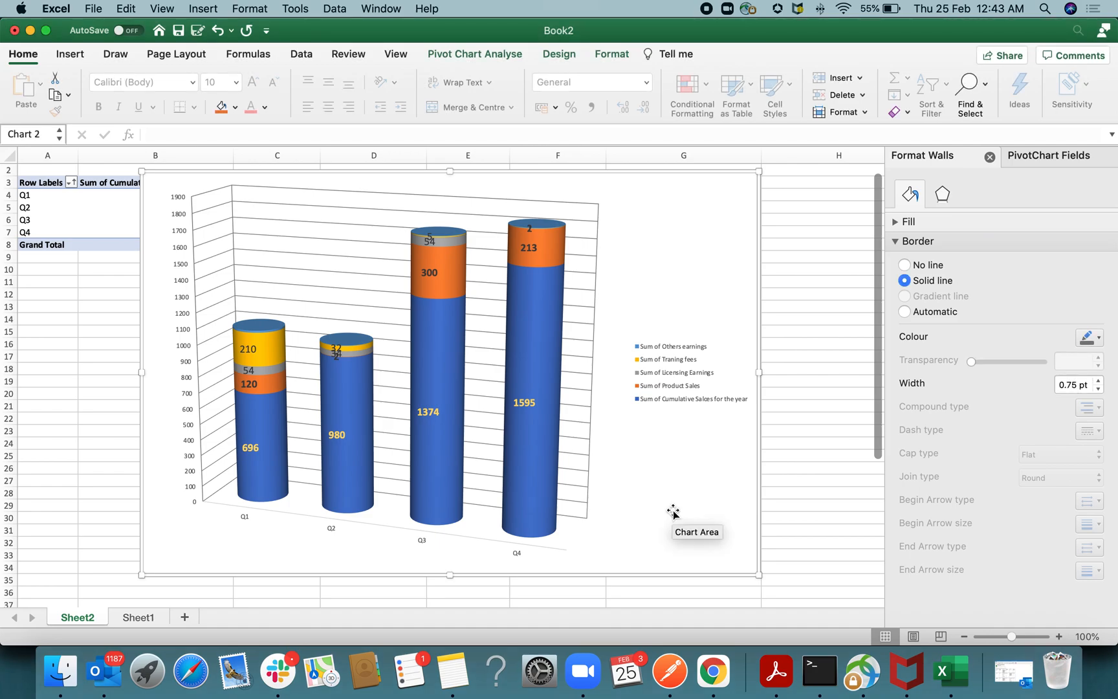
click(941, 194)
click(910, 194)
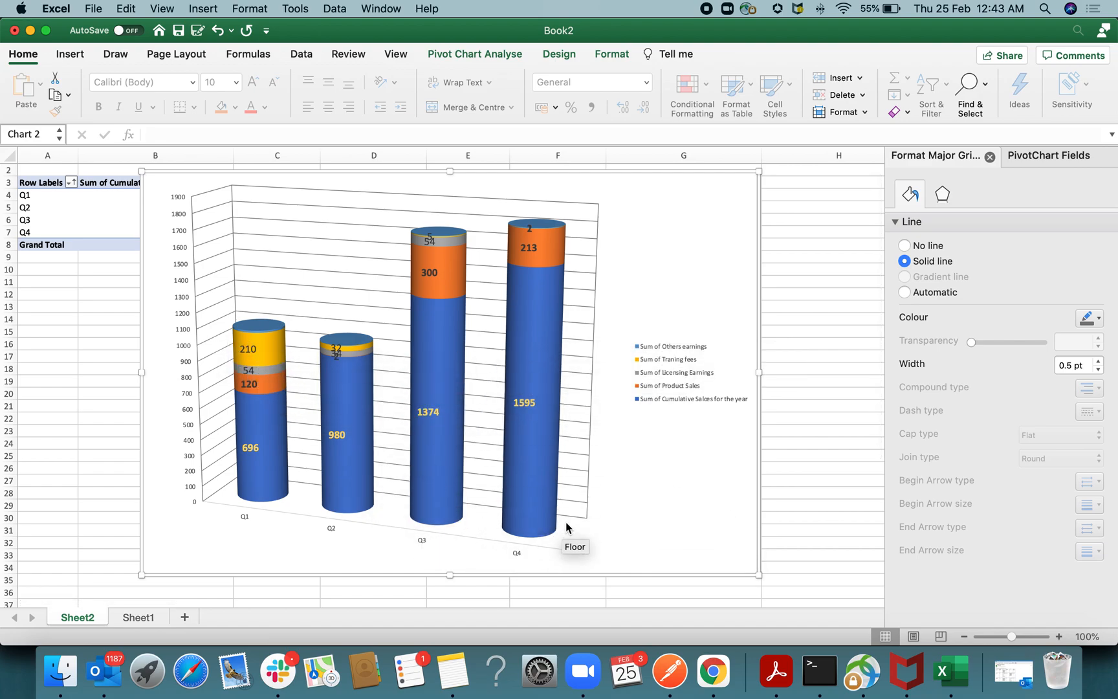
Step: Open the label formatting options for the cumulative sales series' data labels and expand their number format settings
click(427, 413)
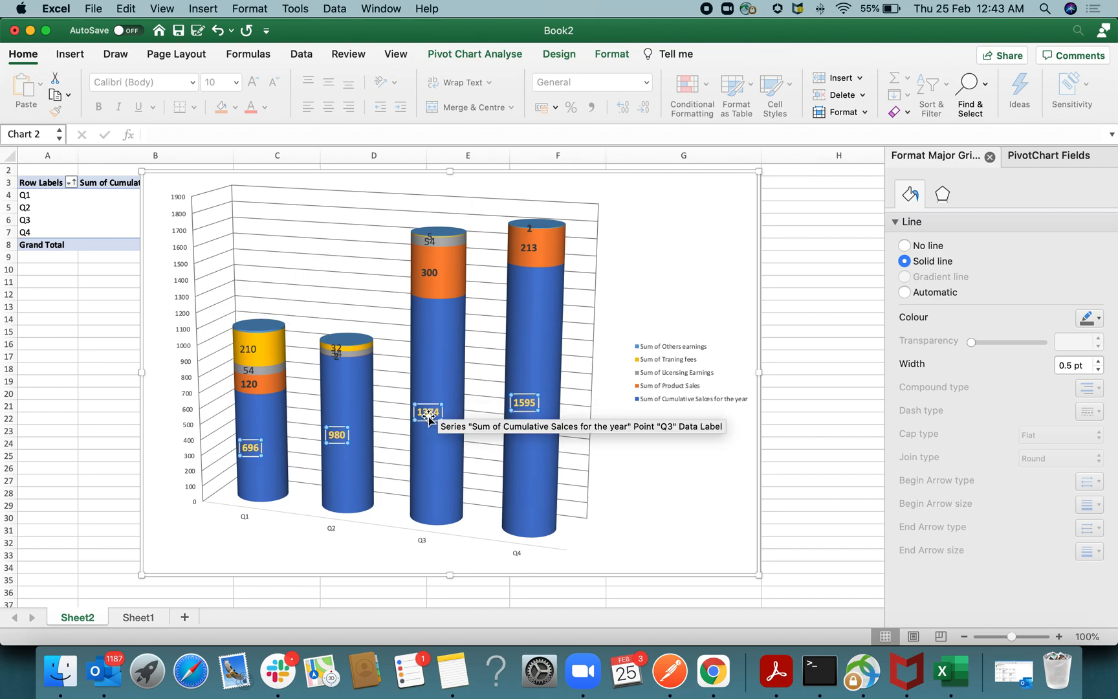
right_click(428, 417)
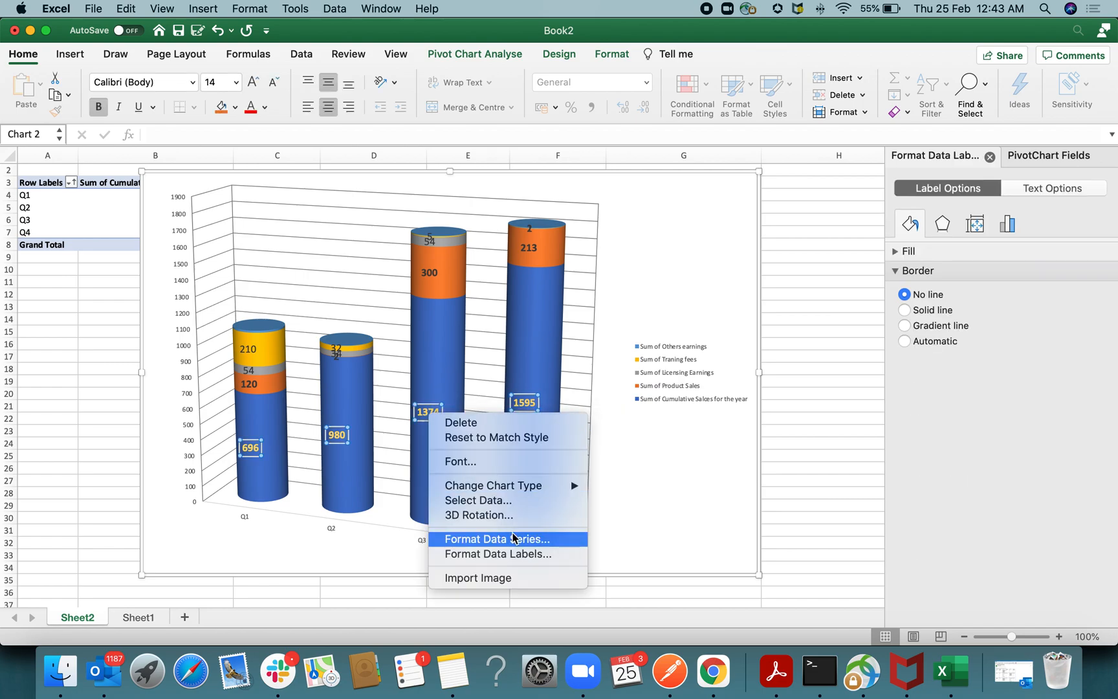
click(518, 554)
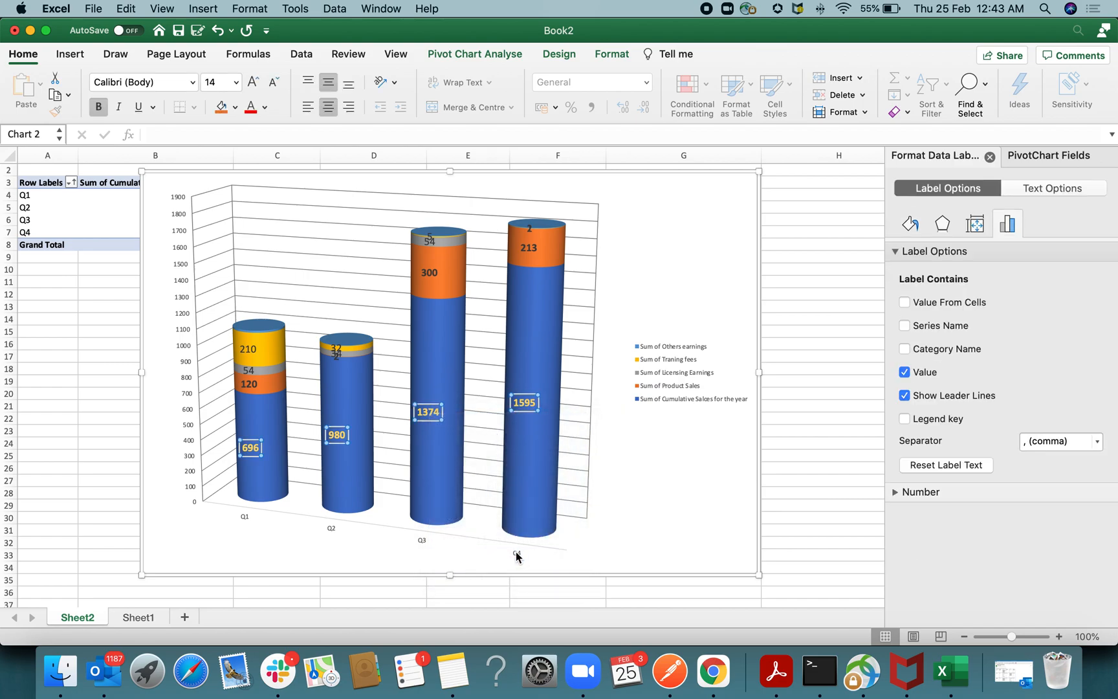
click(926, 491)
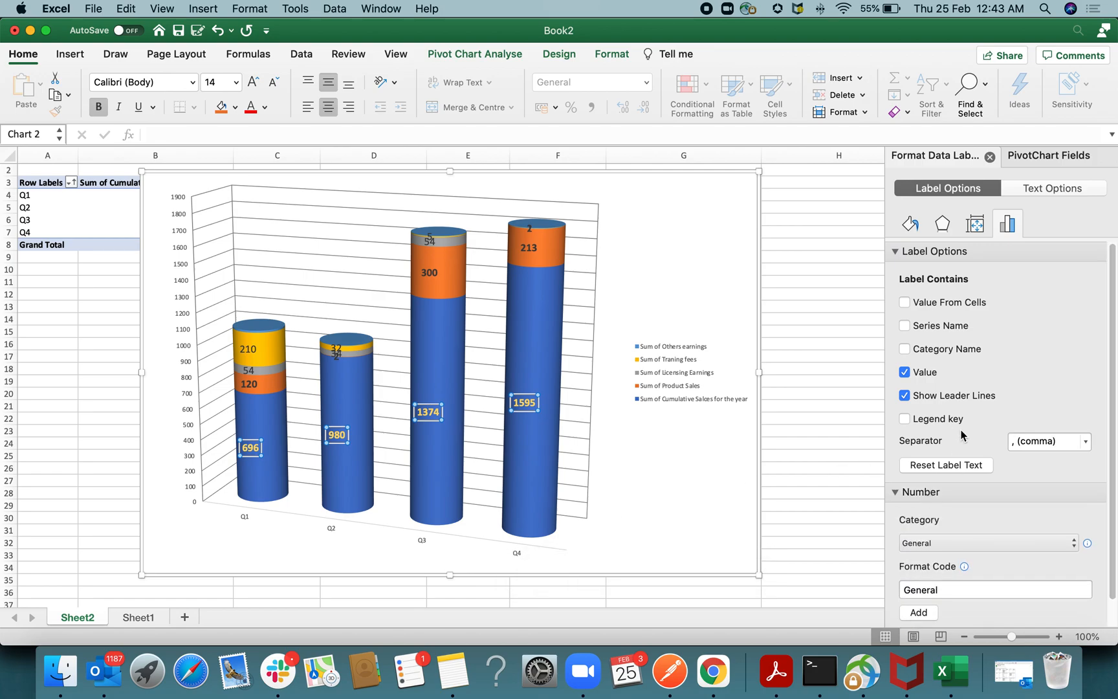
Step: Try including the series name in the cumulative sales data labels and turn it off again
click(933, 328)
click(934, 331)
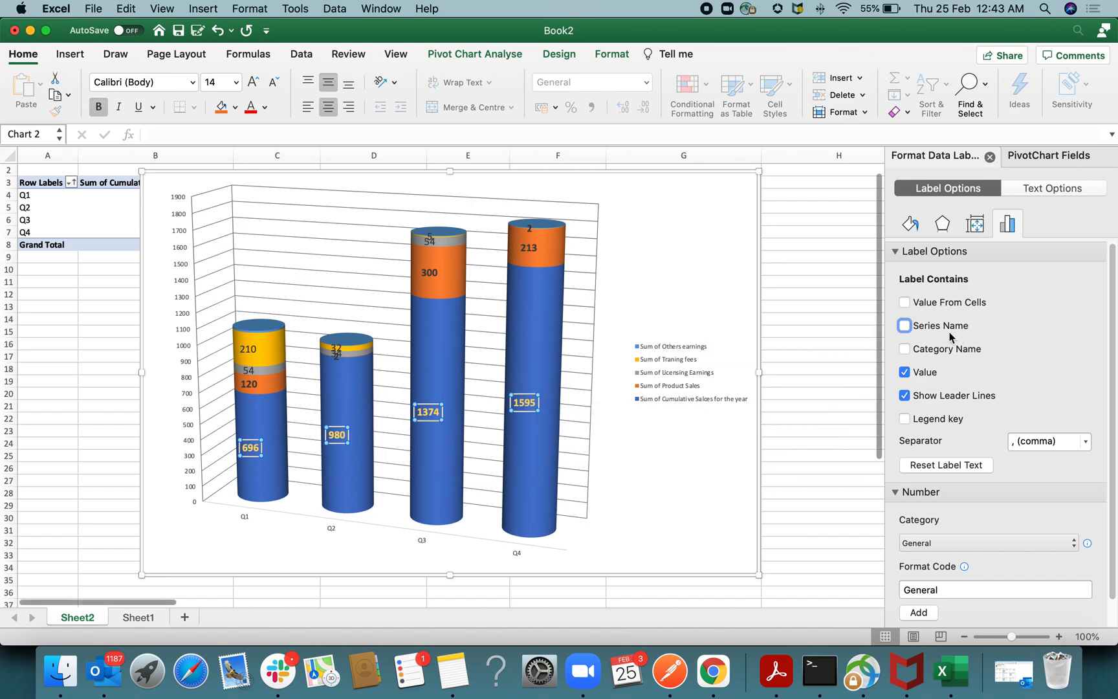
click(904, 325)
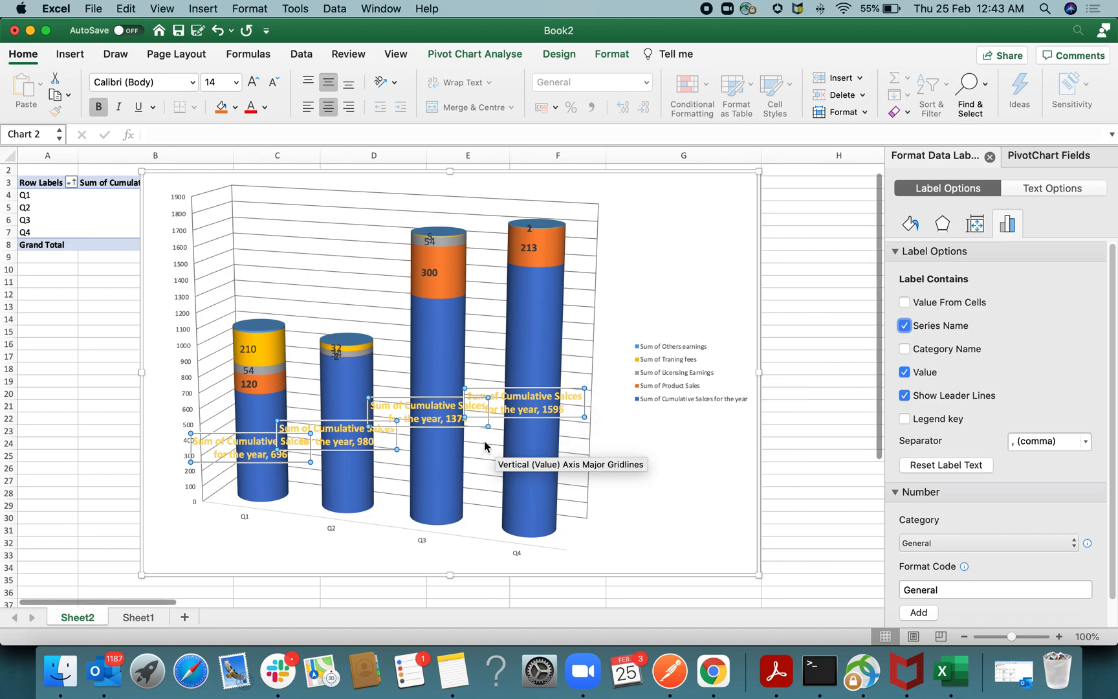
click(941, 328)
Step: Include the category name in the cumulative sales data labels and switch their leader lines off and back on
click(939, 351)
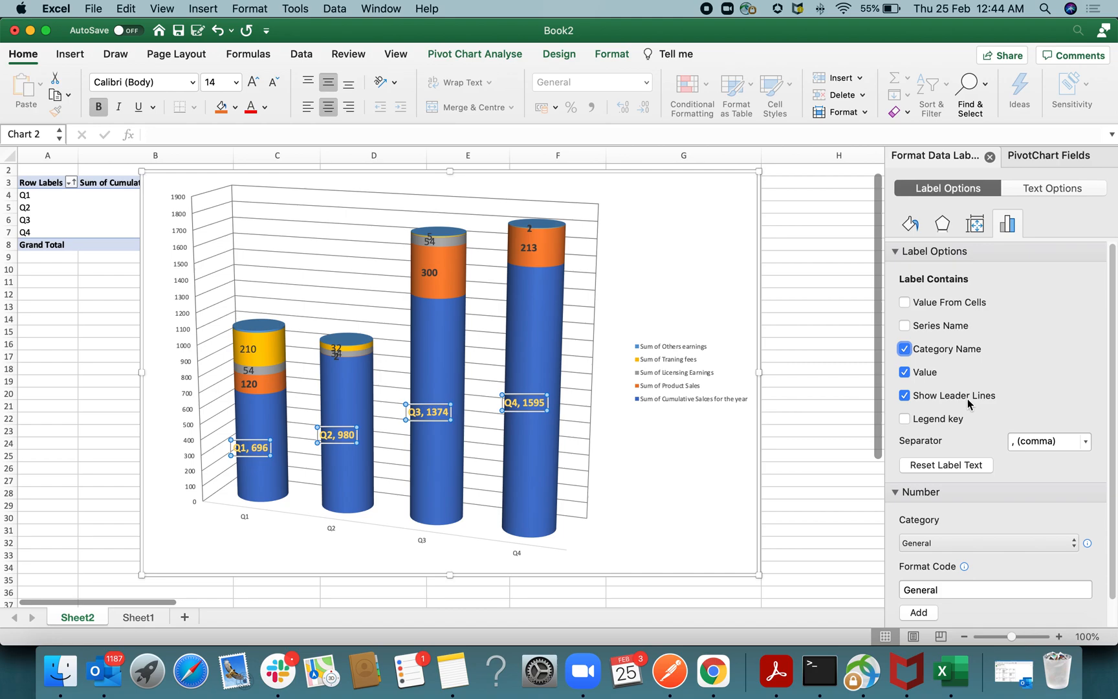
click(922, 395)
click(923, 394)
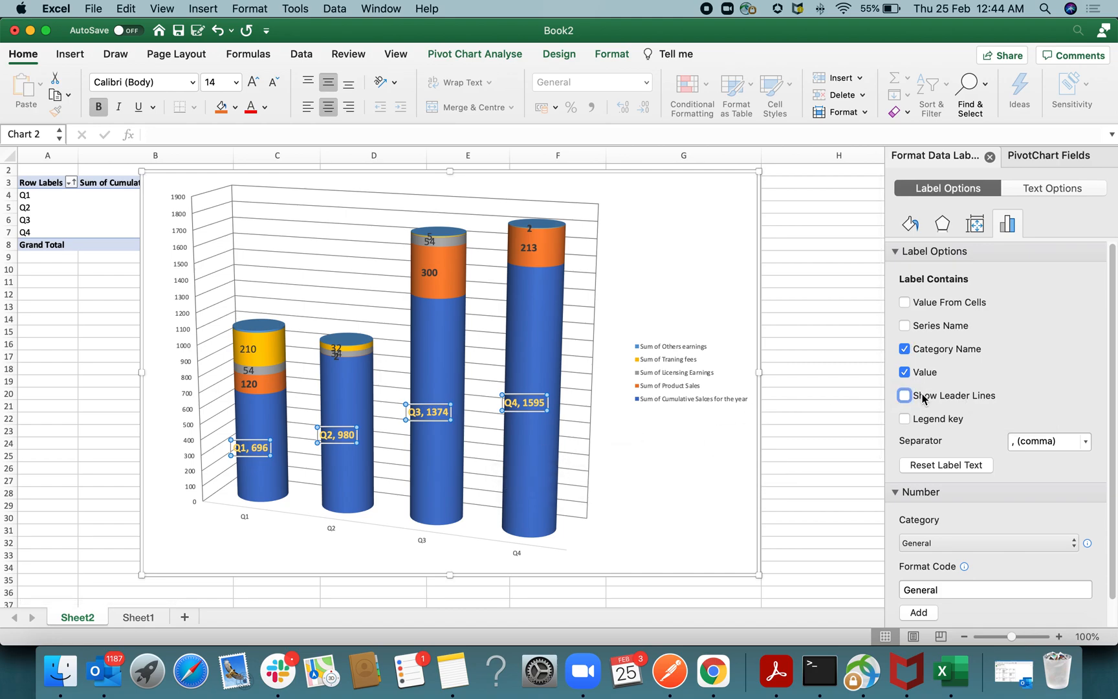
Step: Try moving Q4's cumulative sales and product sales labels off their column into the empty area above the legend
drag(522, 402, 663, 440)
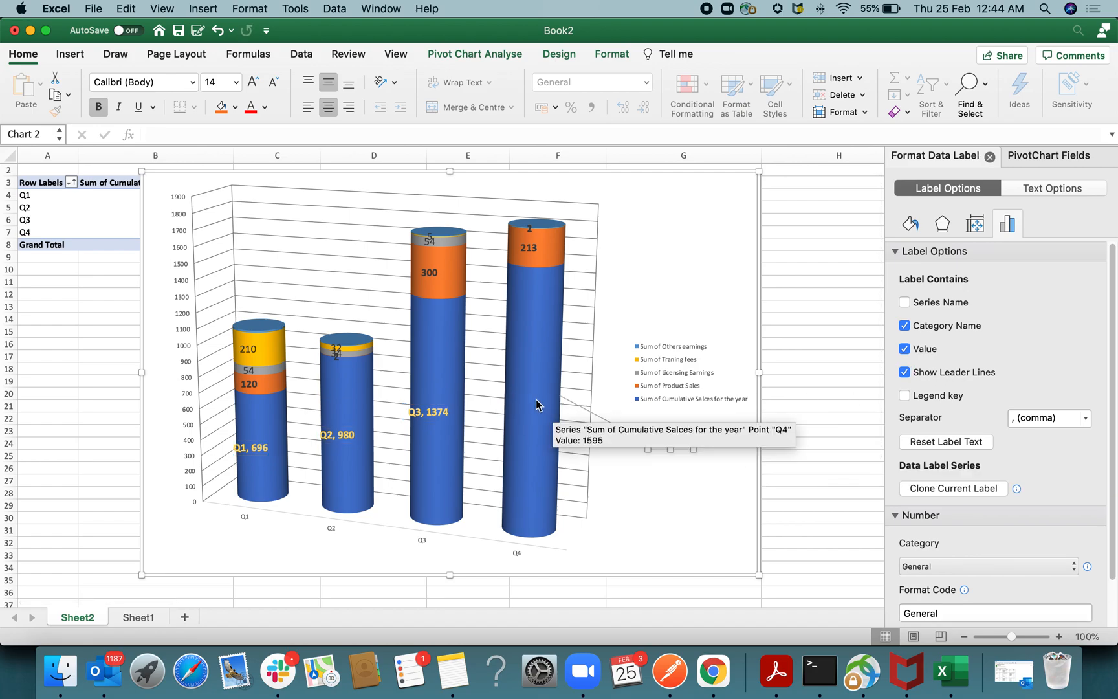
drag(663, 436, 661, 265)
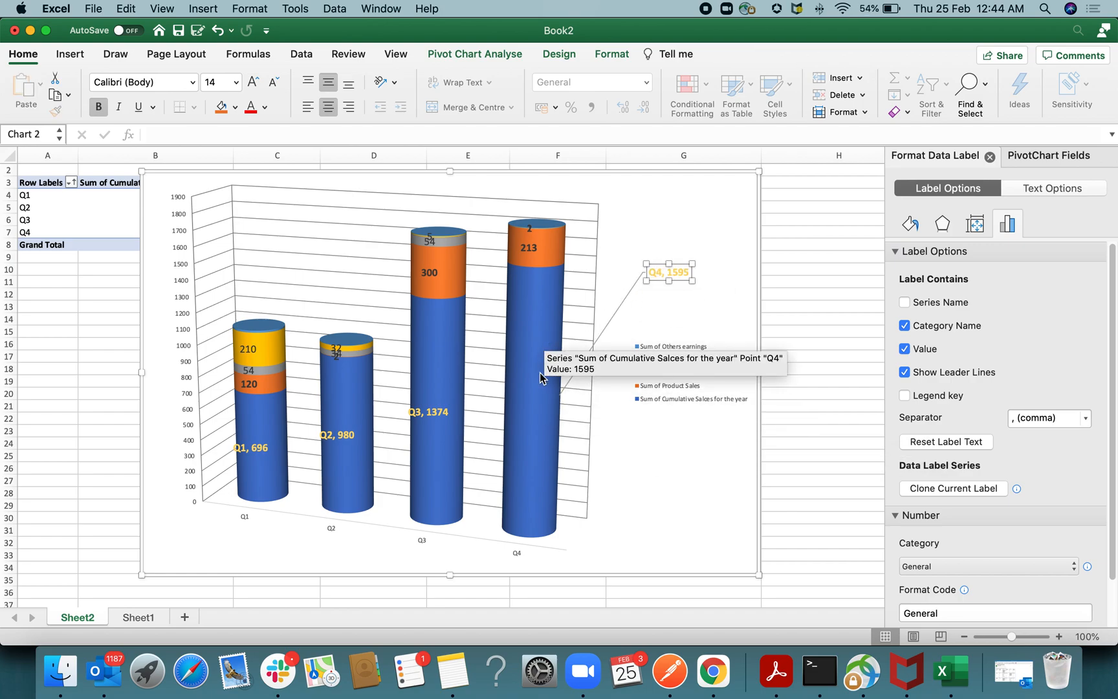
click(530, 247)
drag(531, 246, 677, 221)
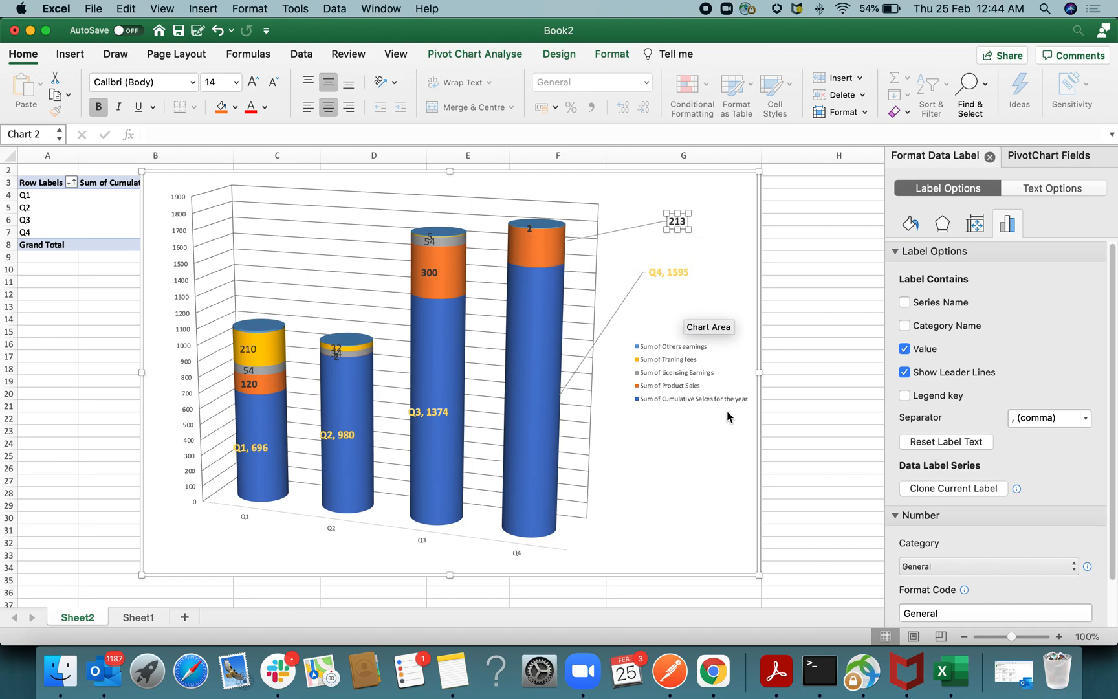
Step: Undo the moves of the two Q4 data labels
key(super+z)
key(super+z)
key(super+z)
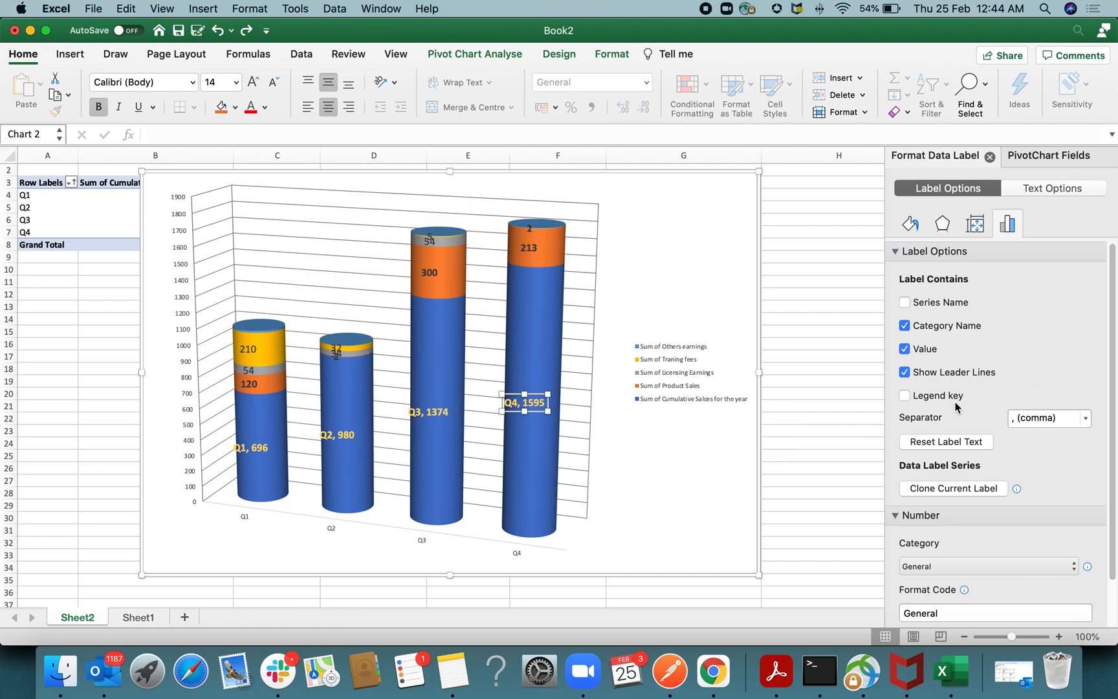
Step: Try a legend key on Q4's cumulative sales label, move the label off the column, undo the move and remove the key
click(904, 395)
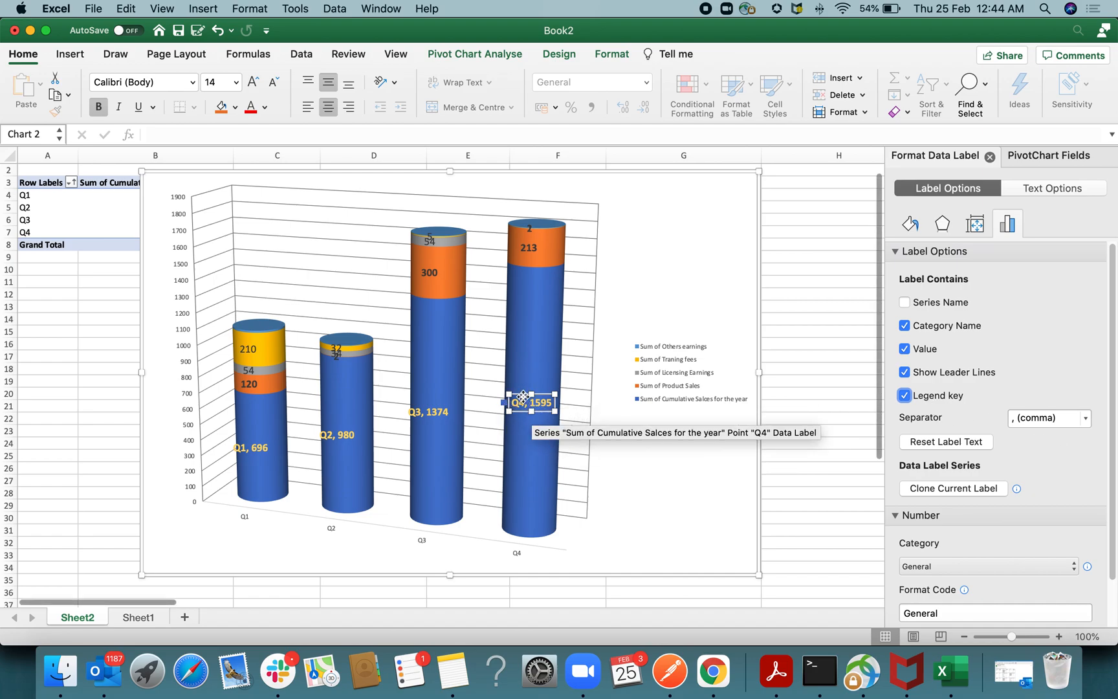
drag(520, 394, 667, 432)
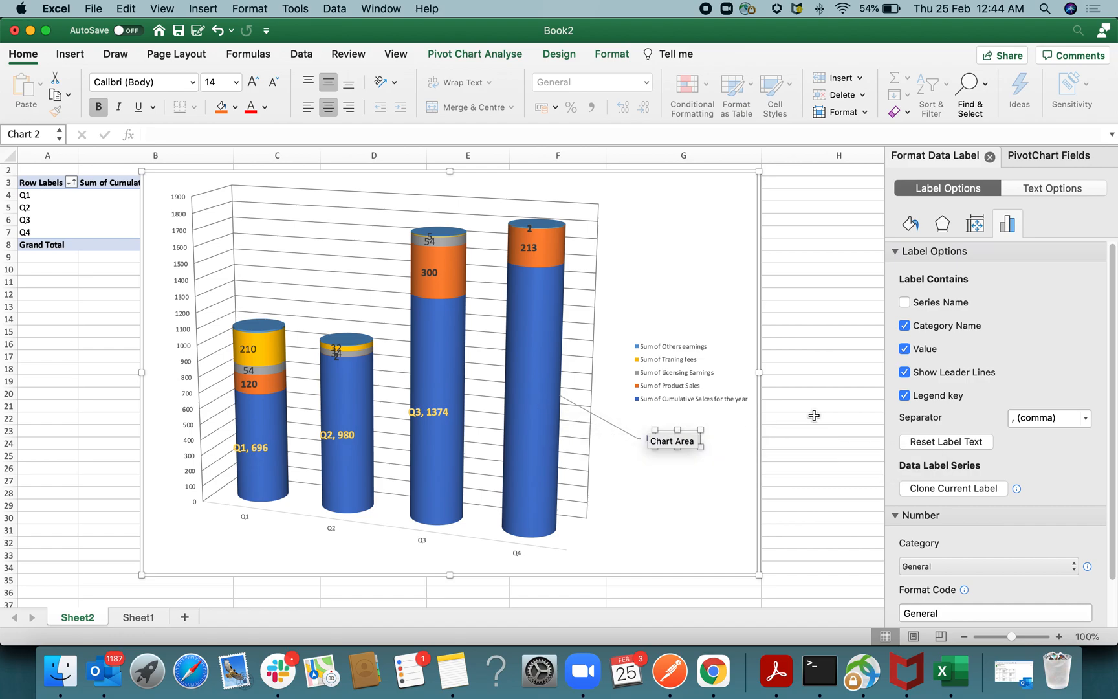
key(super+z)
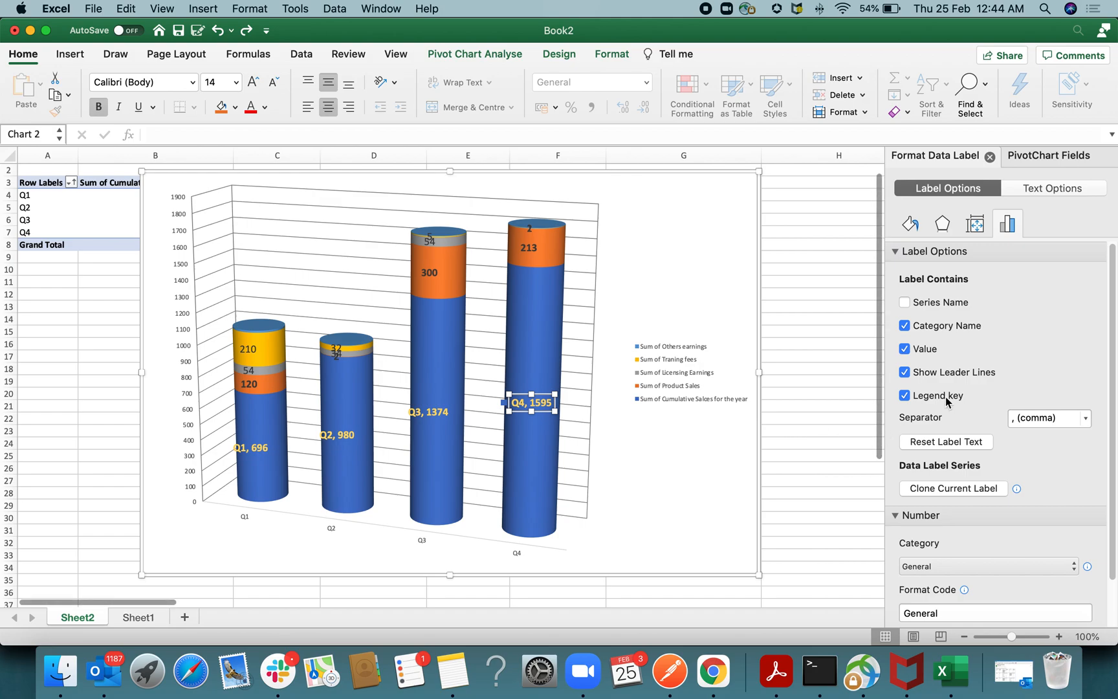
click(945, 398)
Step: Remove the category name and leader lines from Q4's cumulative sales label and deselect it
scroll(961, 411, down, 2)
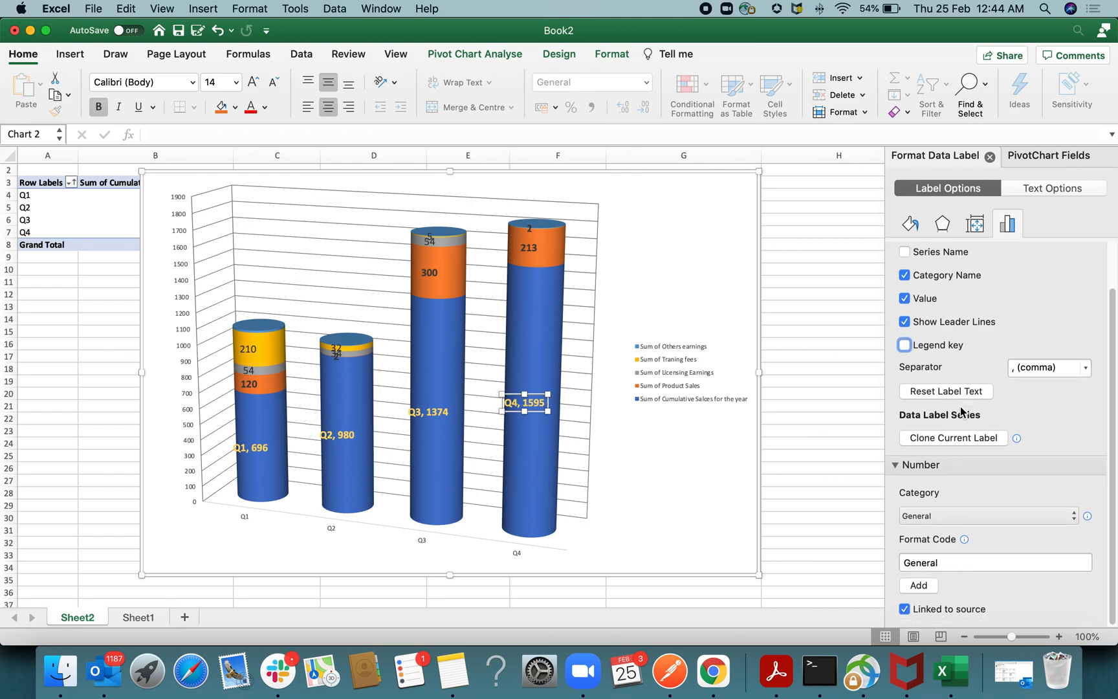
scroll(962, 410, up, 2)
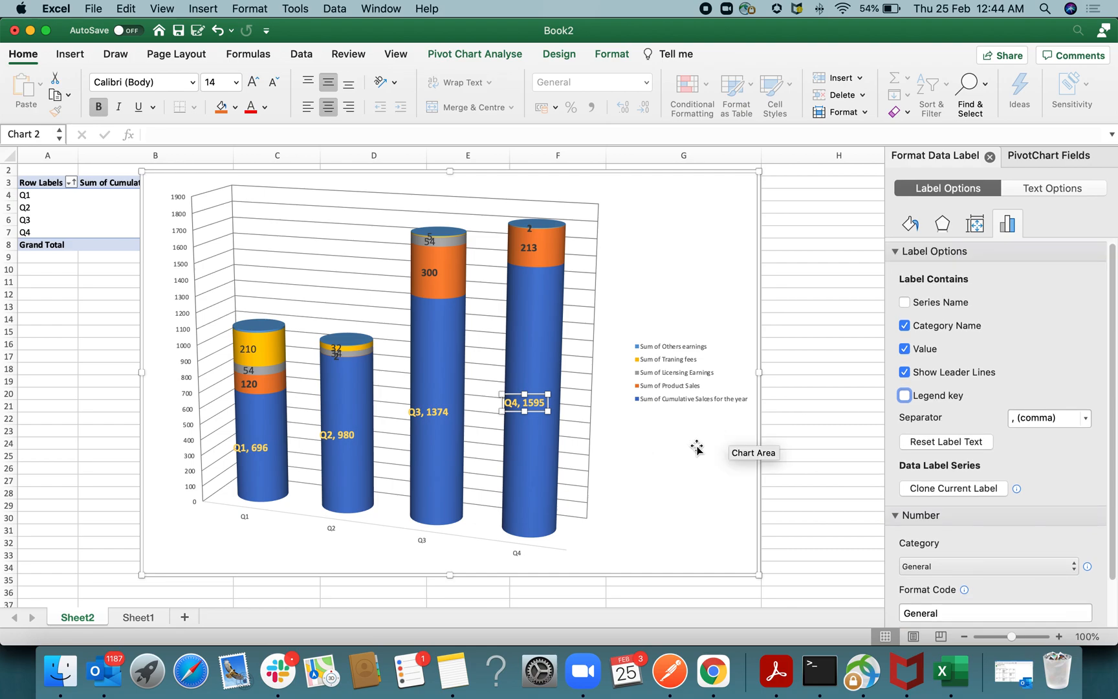
click(954, 330)
click(932, 373)
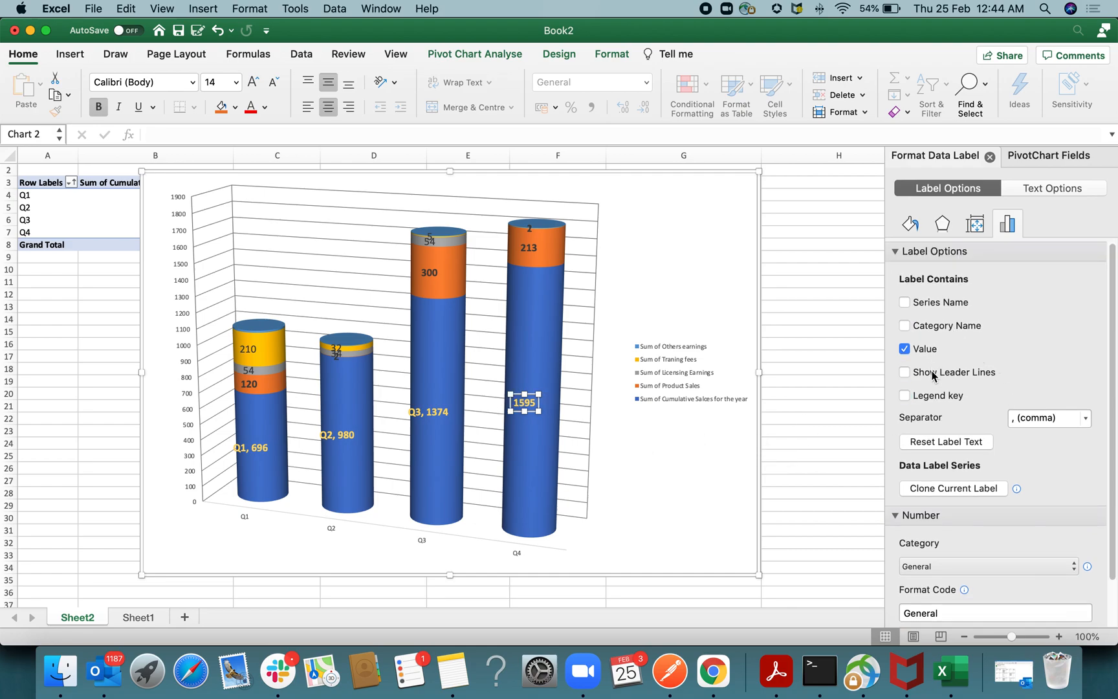
click(683, 491)
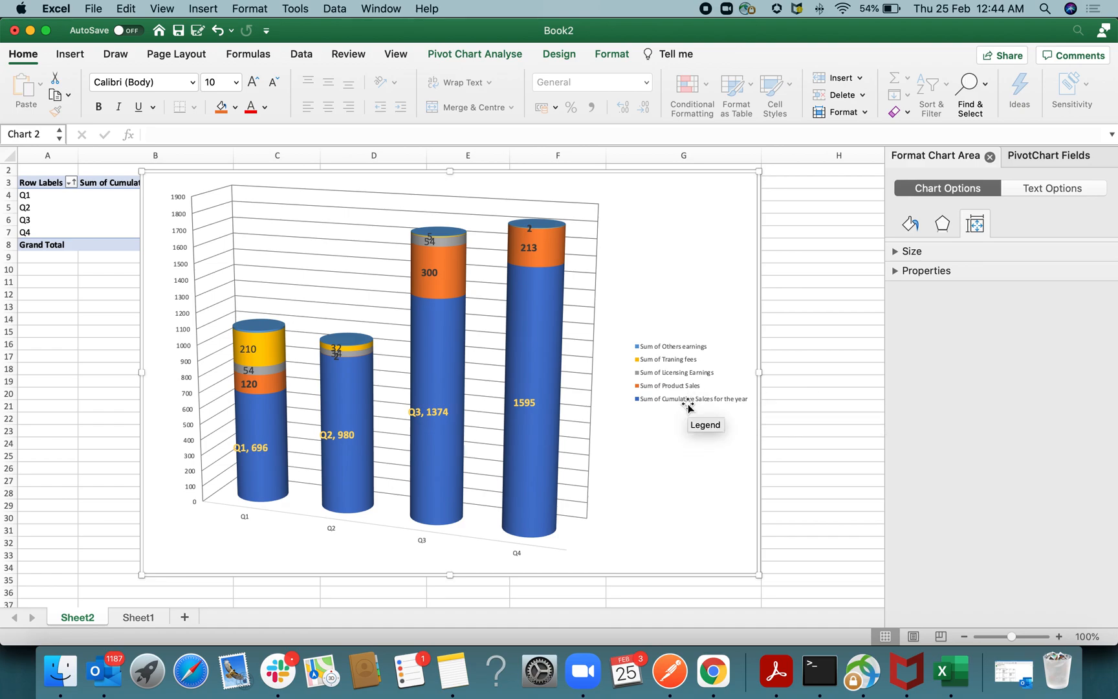
Step: Examine the formatting options available for the legend and its training fees entry
click(674, 373)
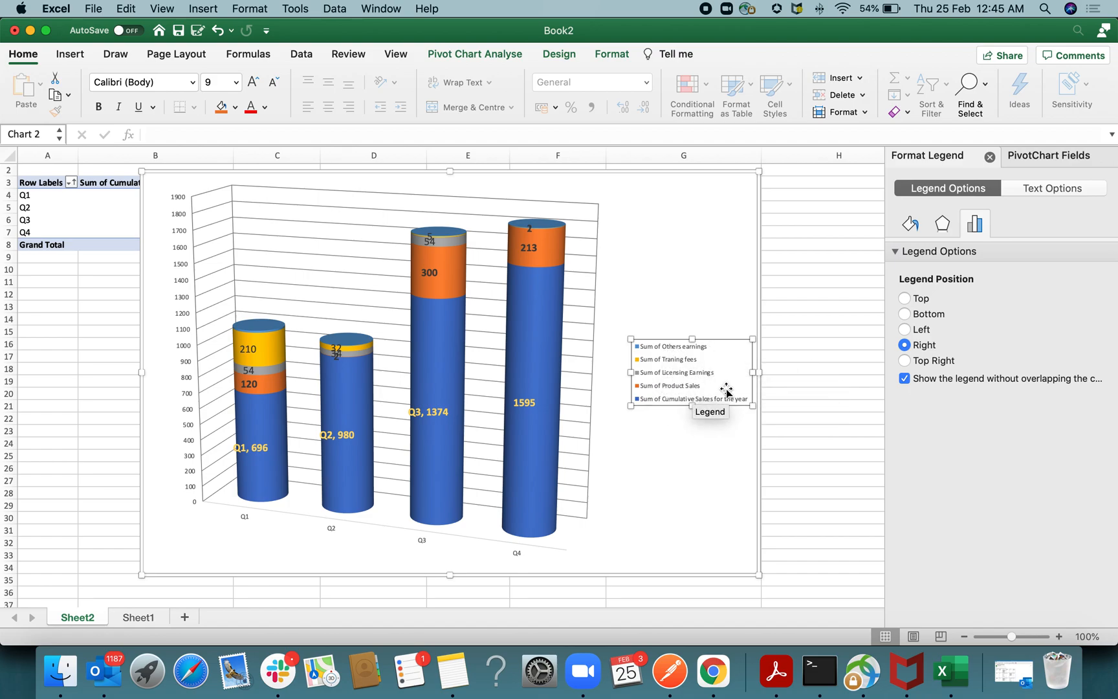
click(667, 361)
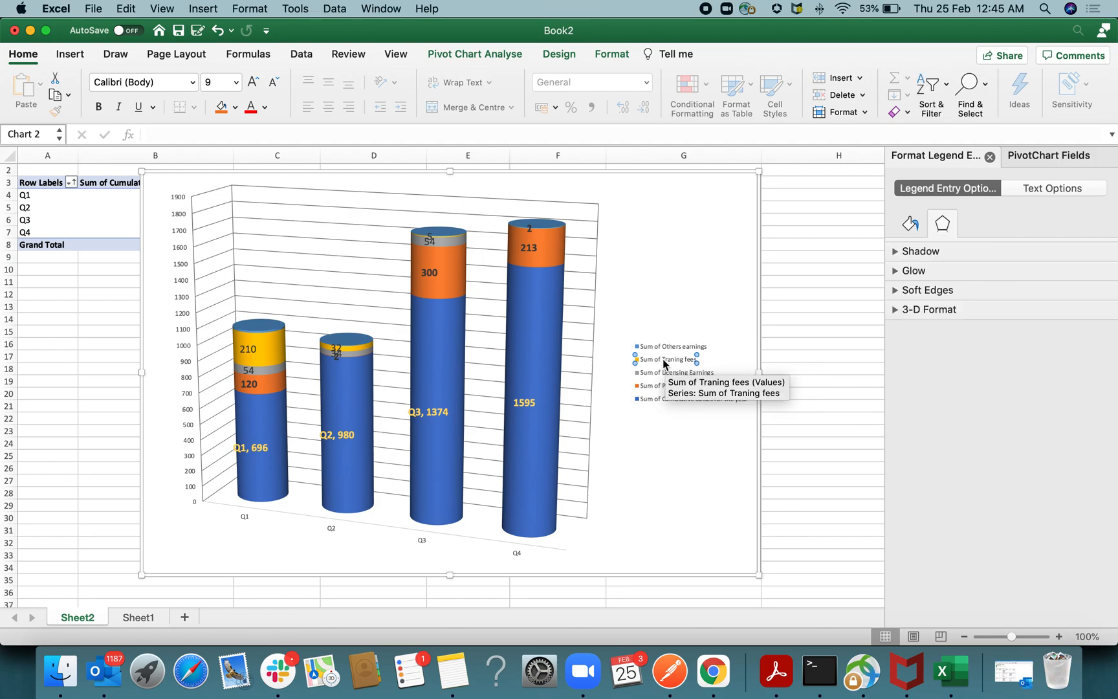
right_click(665, 364)
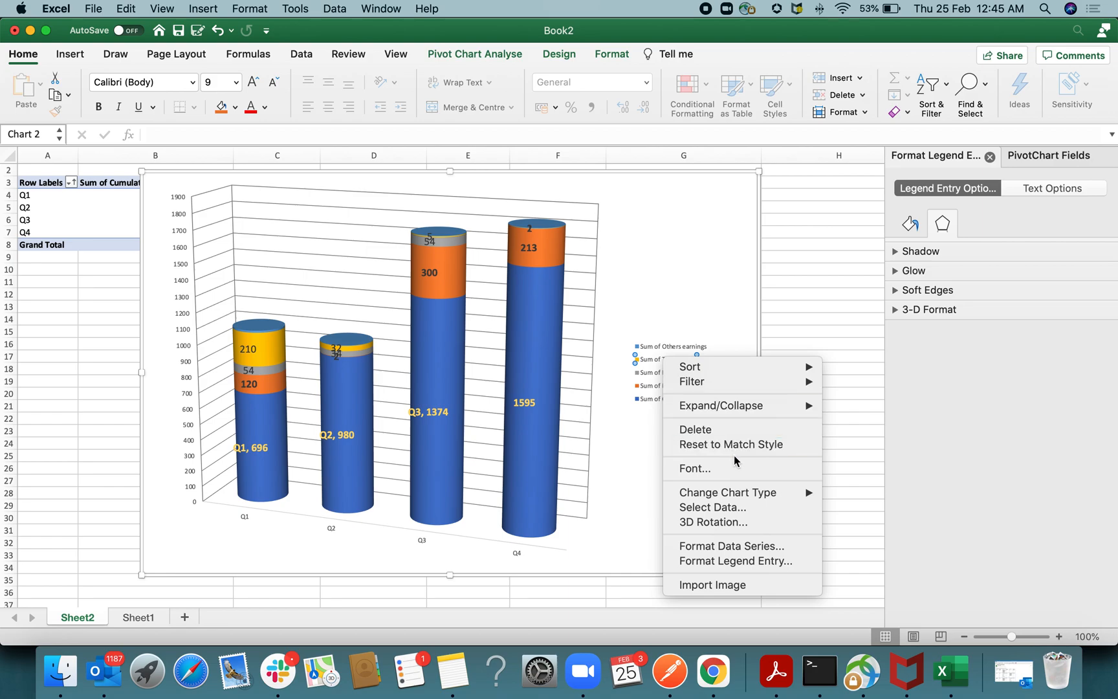
click(723, 549)
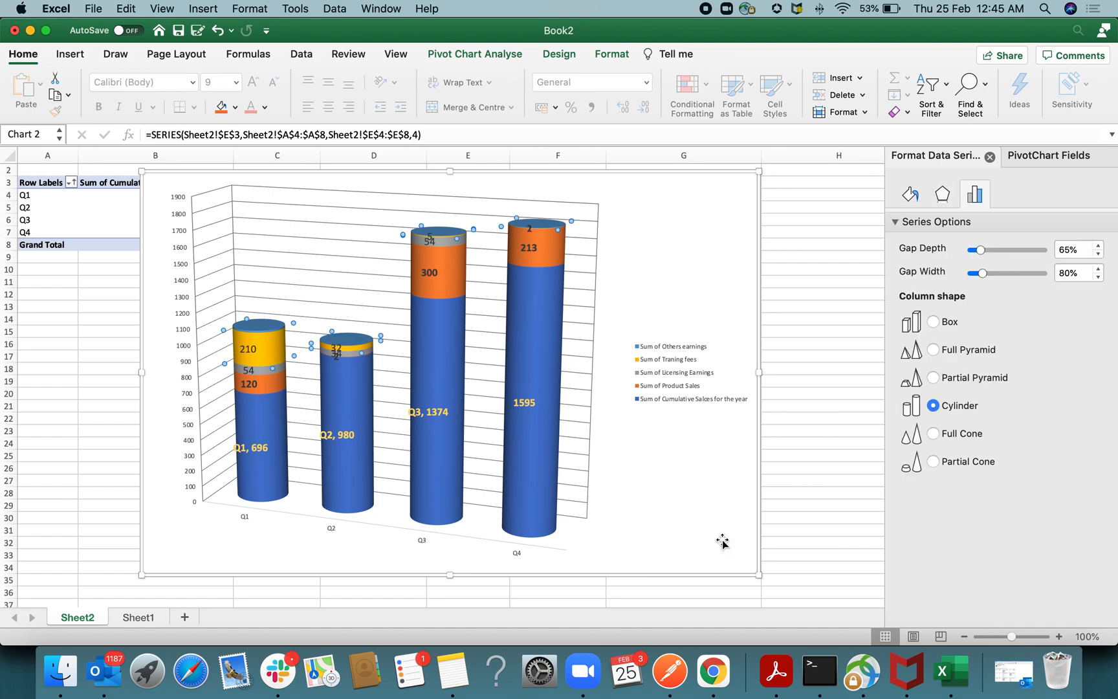
right_click(664, 373)
click(655, 362)
click(653, 359)
right_click(654, 359)
click(640, 389)
right_click(650, 378)
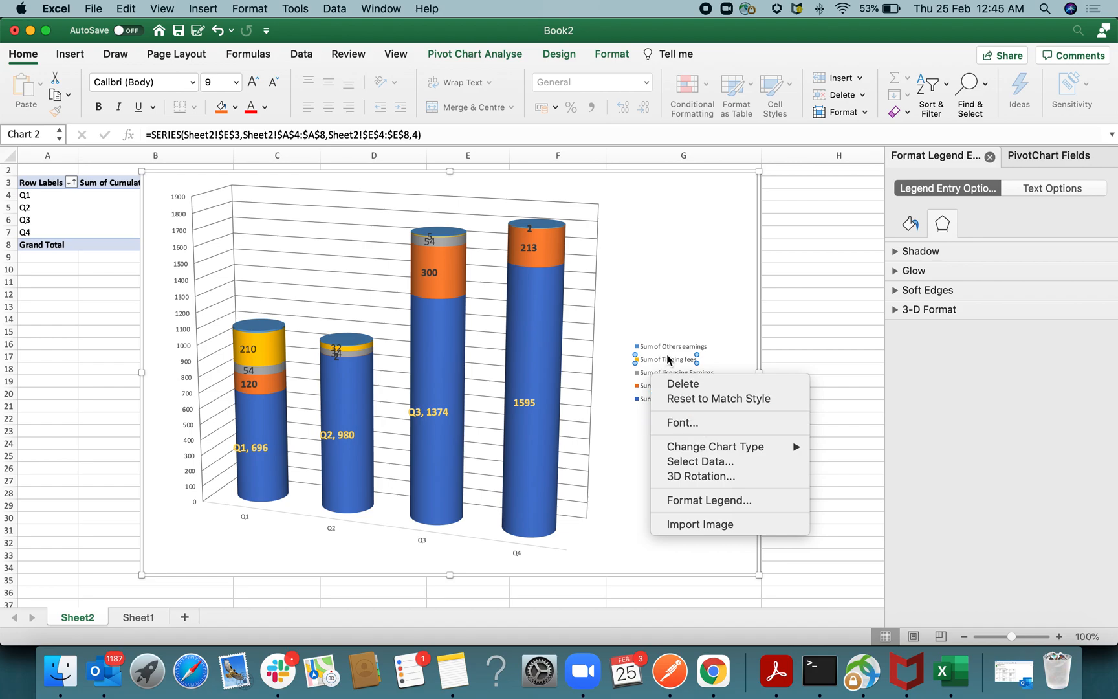
click(661, 357)
Step: Try the legend at the top, bottom and left of the chart and restore its right-hand position
right_click(661, 357)
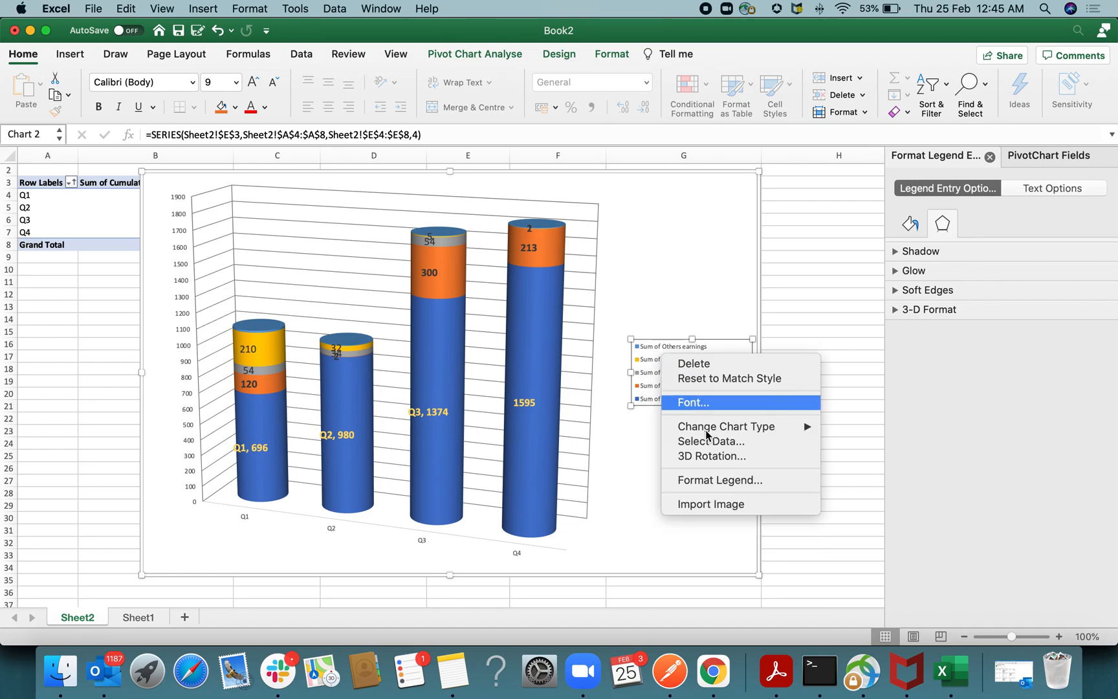
click(738, 479)
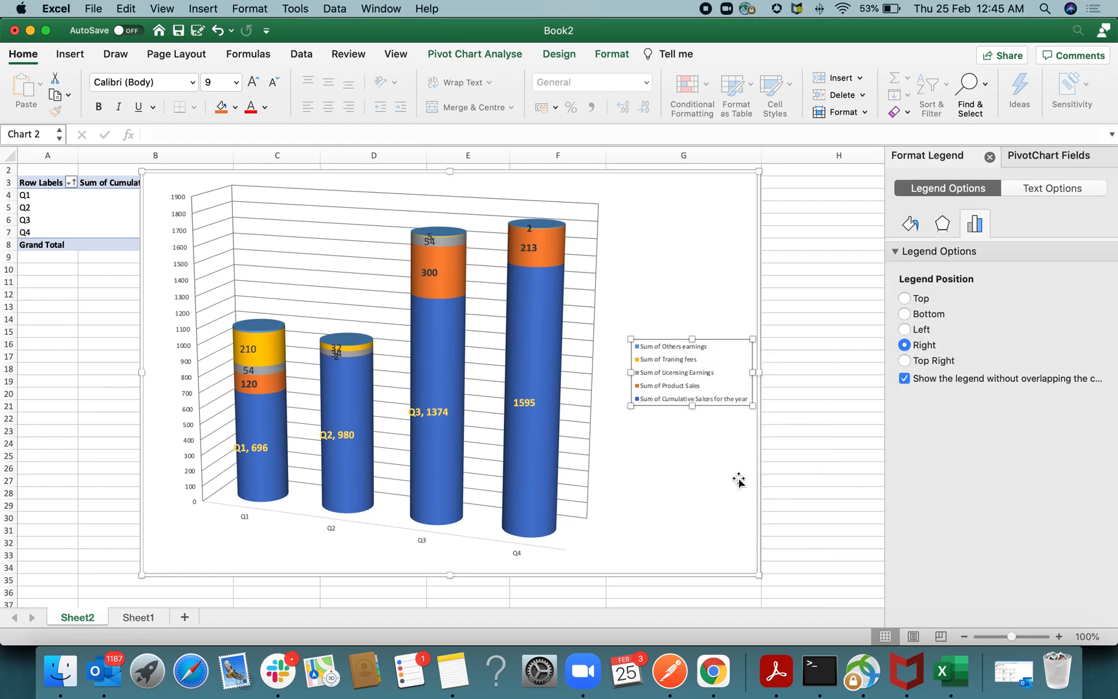
click(920, 299)
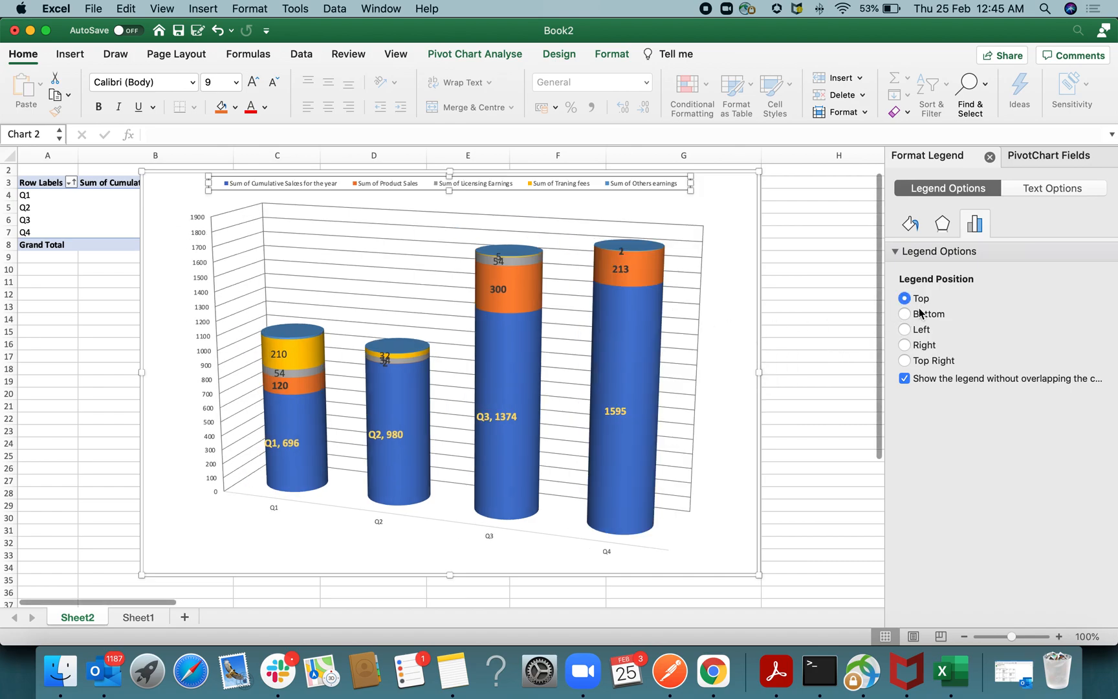
click(920, 315)
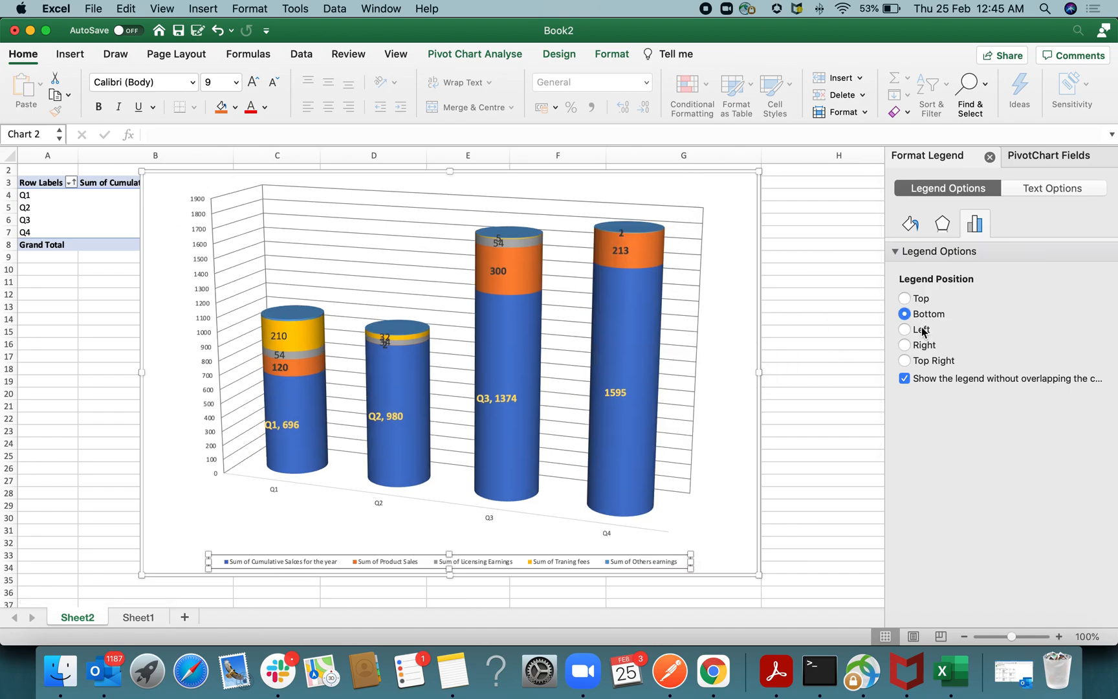
click(921, 329)
click(930, 346)
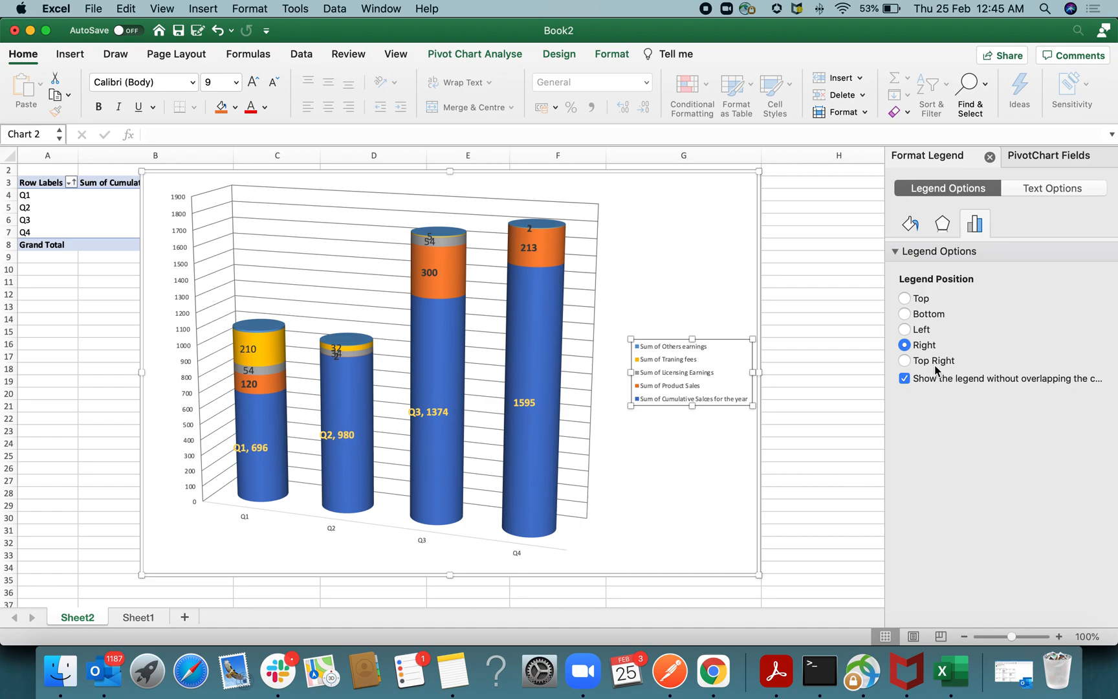
Step: Check the options offered for the Licensing Earnings and Product Sales legend entries for a way to edit them
click(678, 374)
click(680, 375)
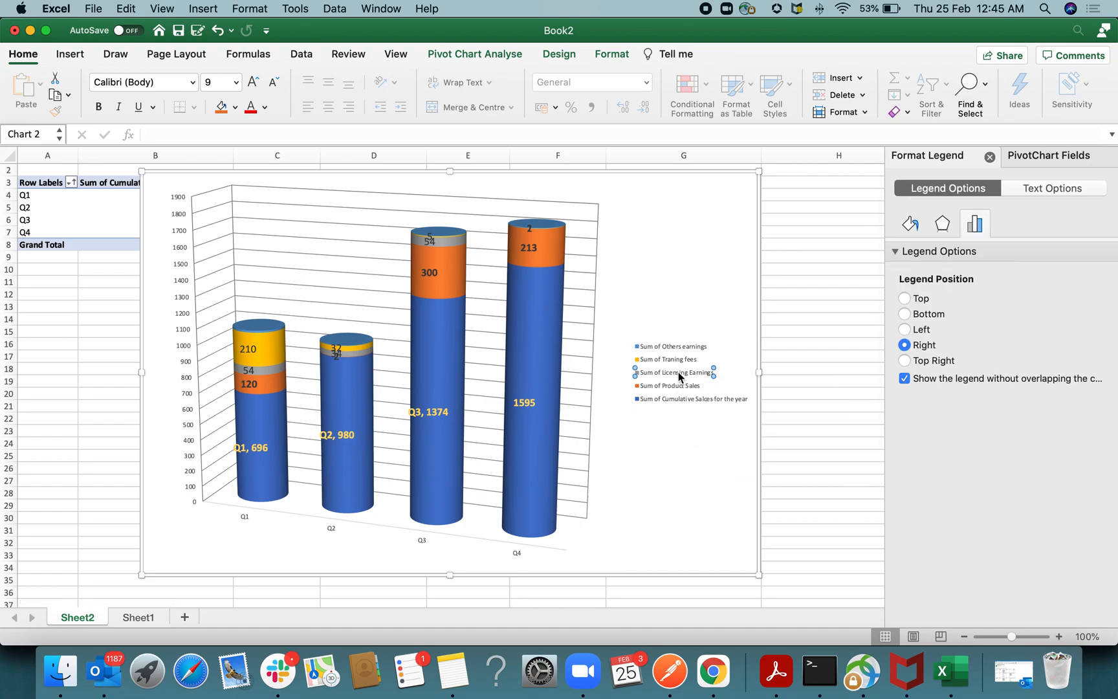
right_click(681, 376)
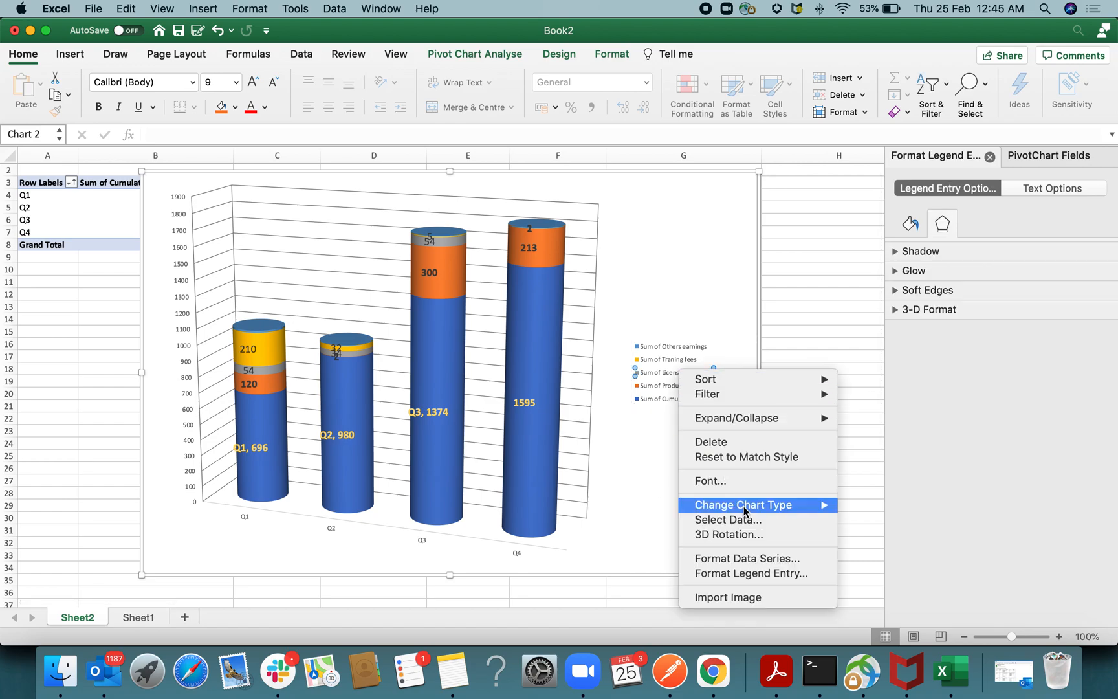
click(745, 560)
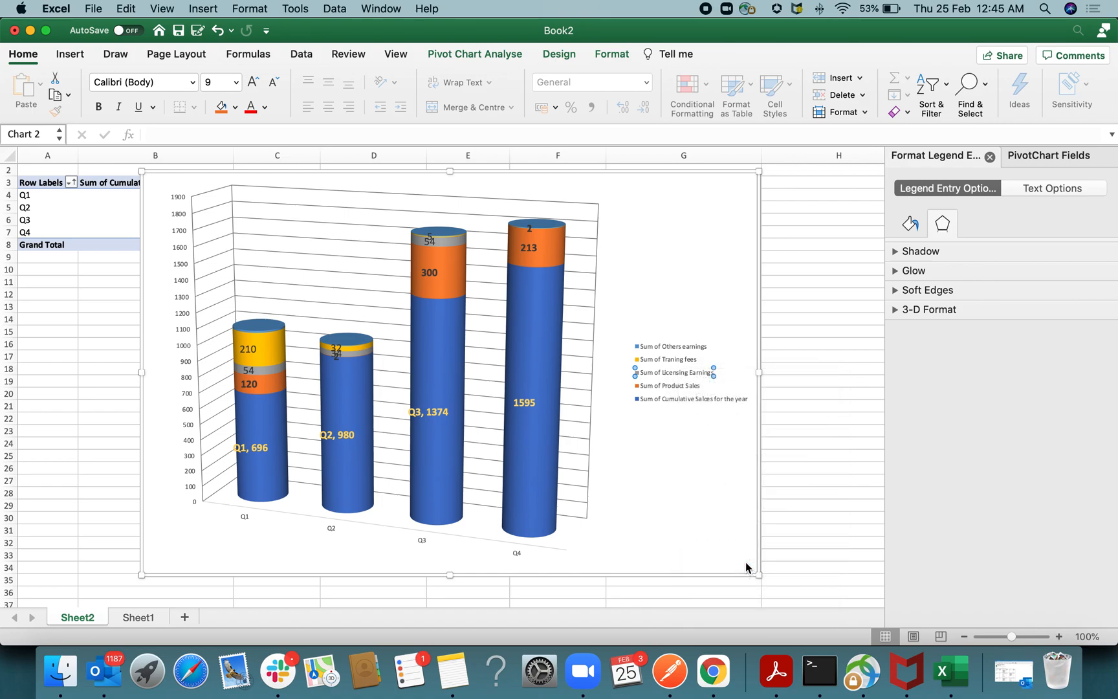
click(671, 388)
click(672, 388)
right_click(671, 388)
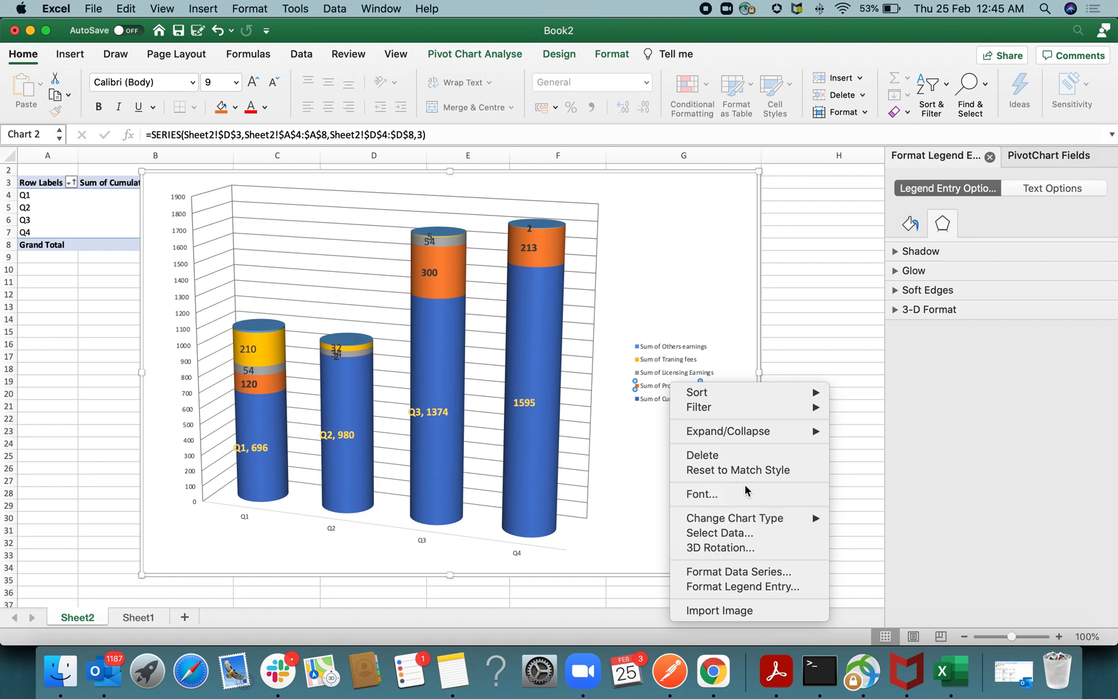
click(645, 466)
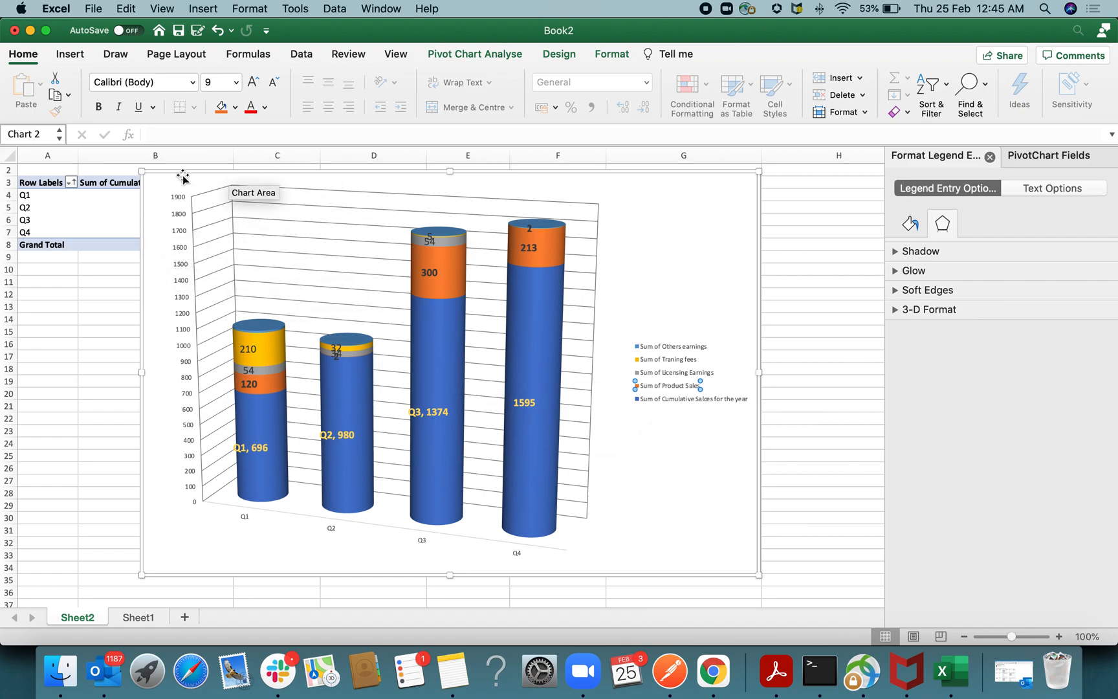
Step: Shrink the chart from its upper-left corner so its upper edge sits below the pivot table
drag(141, 169, 209, 262)
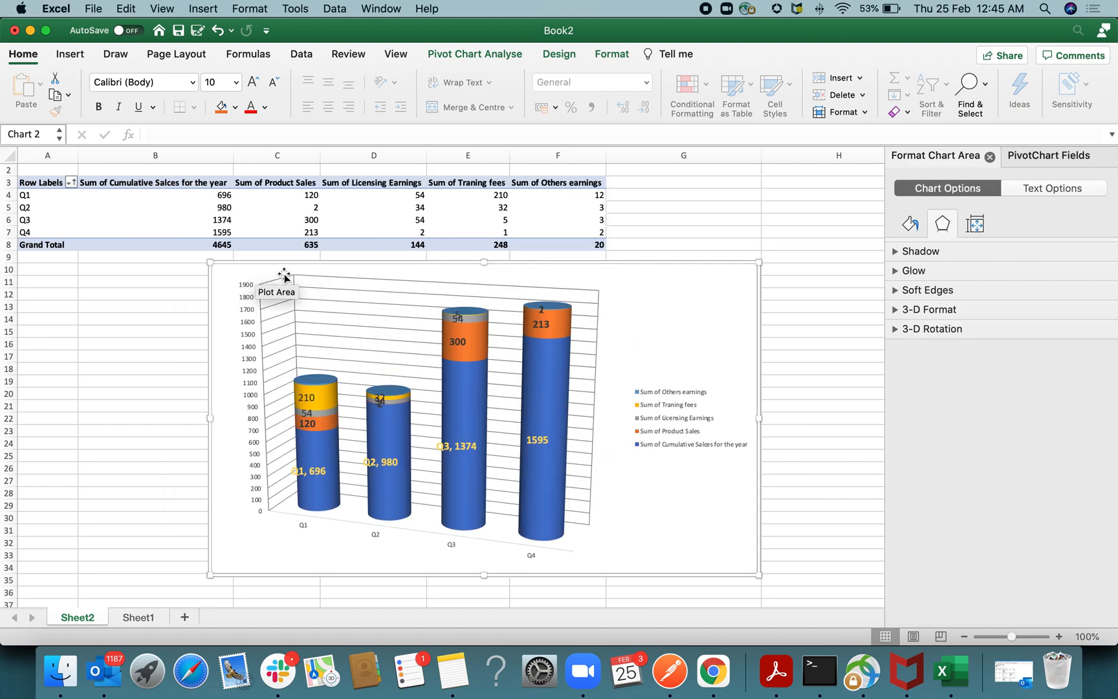
Step: Try to rename the pivot header in B3 as "Cumulative Salces for the year"
click(185, 186)
drag(178, 134, 60, 125)
key(BackSpace)
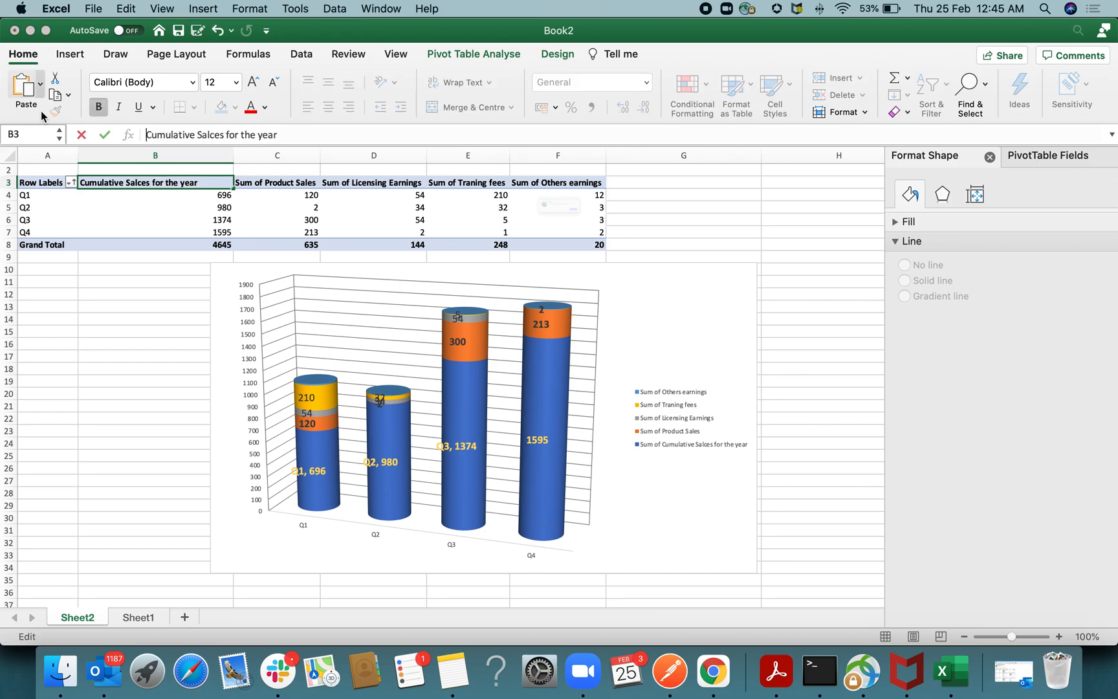
key(Return)
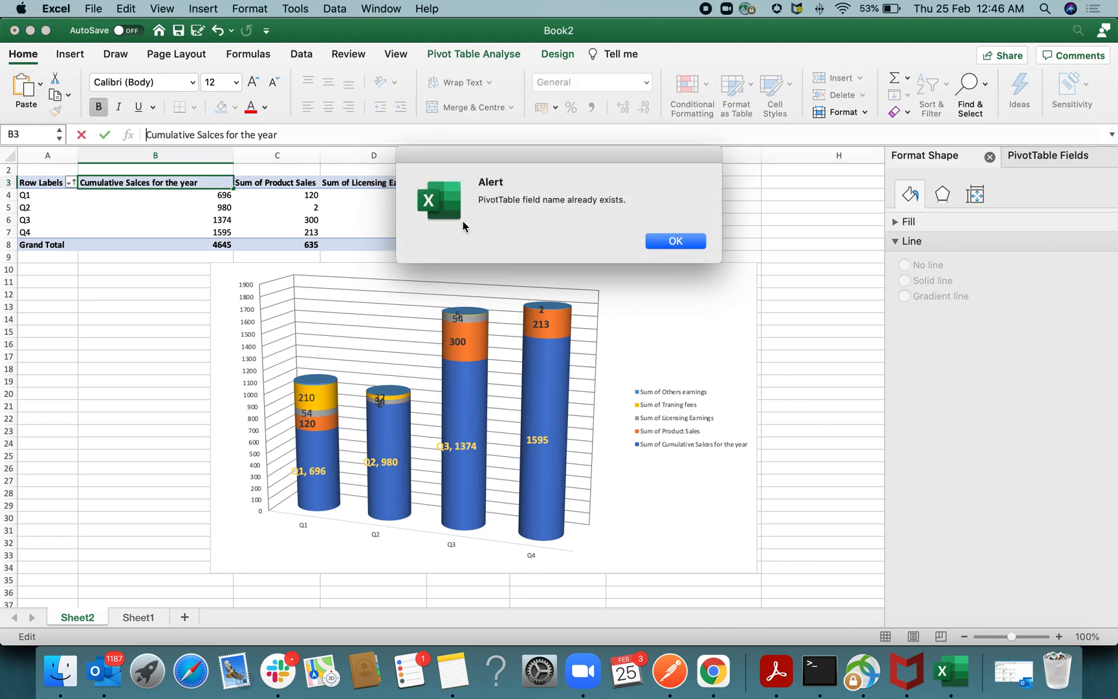
click(679, 242)
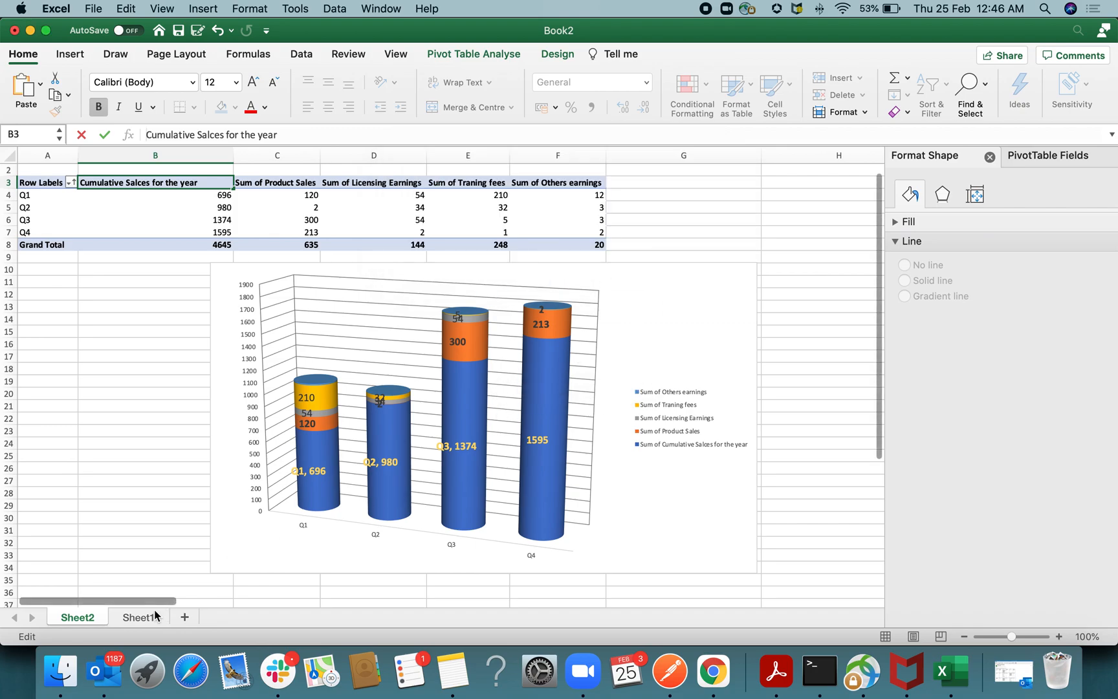
click(685, 247)
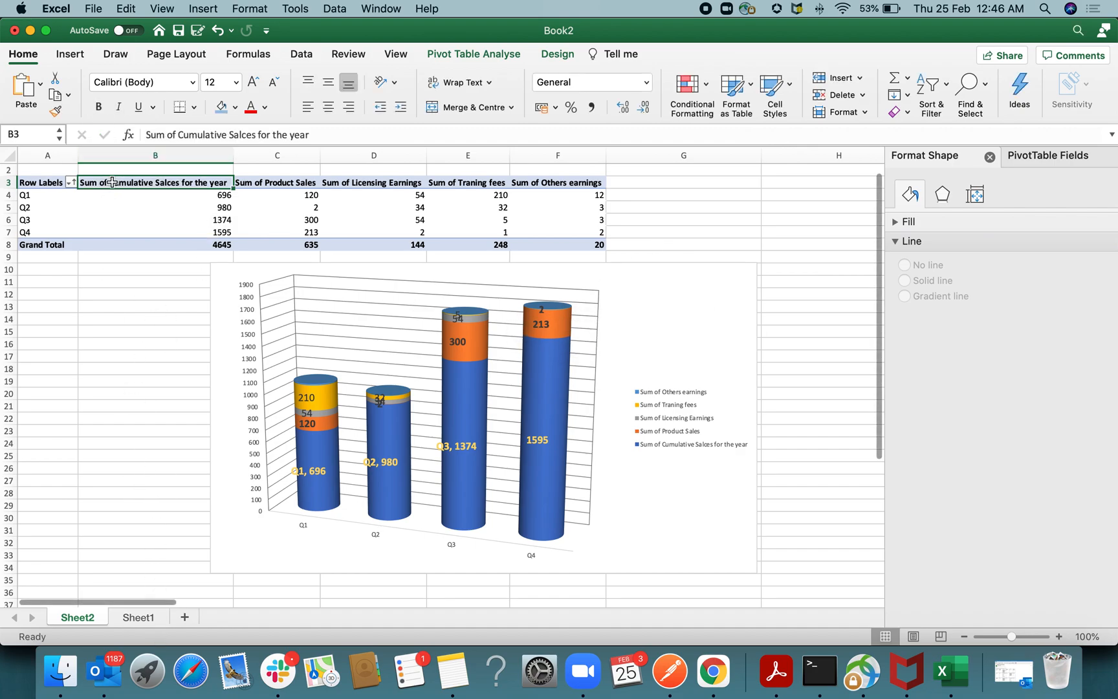
double_click(112, 182)
key(Escape)
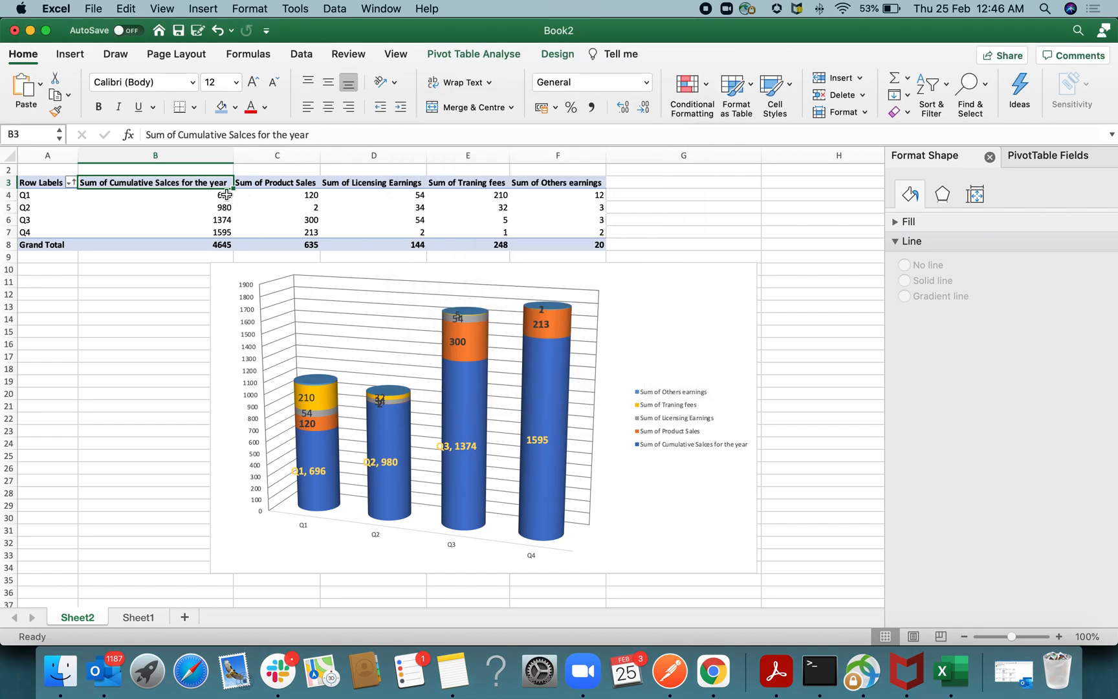
double_click(111, 182)
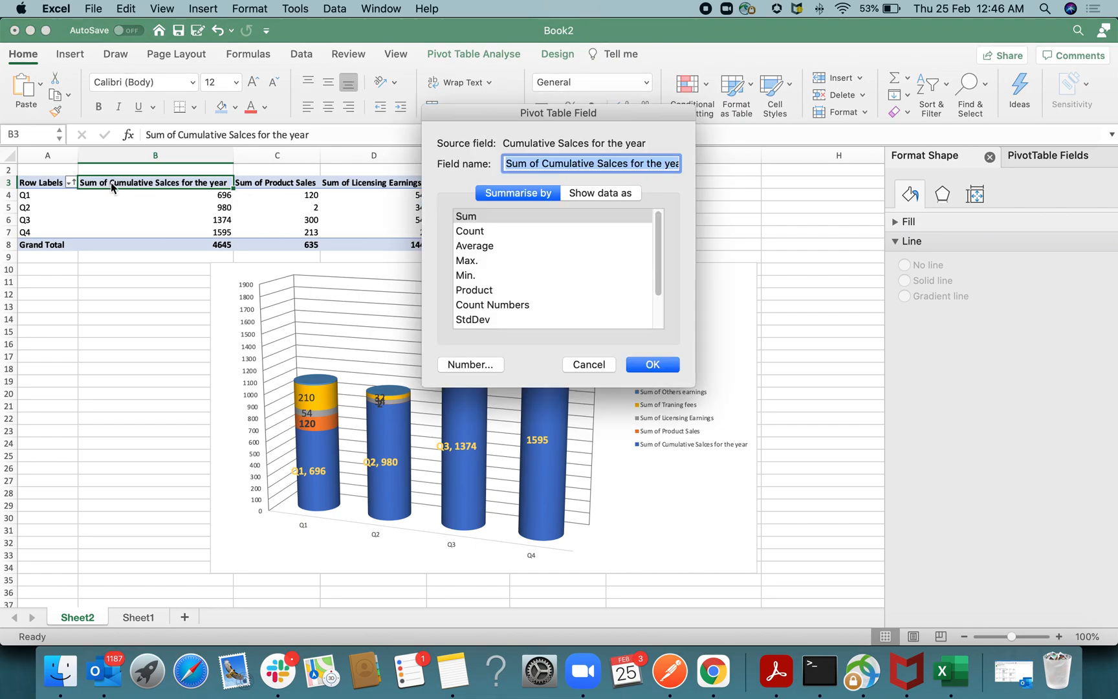
key(Escape)
Step: Rename the pivot header in B3 as "Cumulative-Salces for the year"
click(111, 181)
click(184, 134)
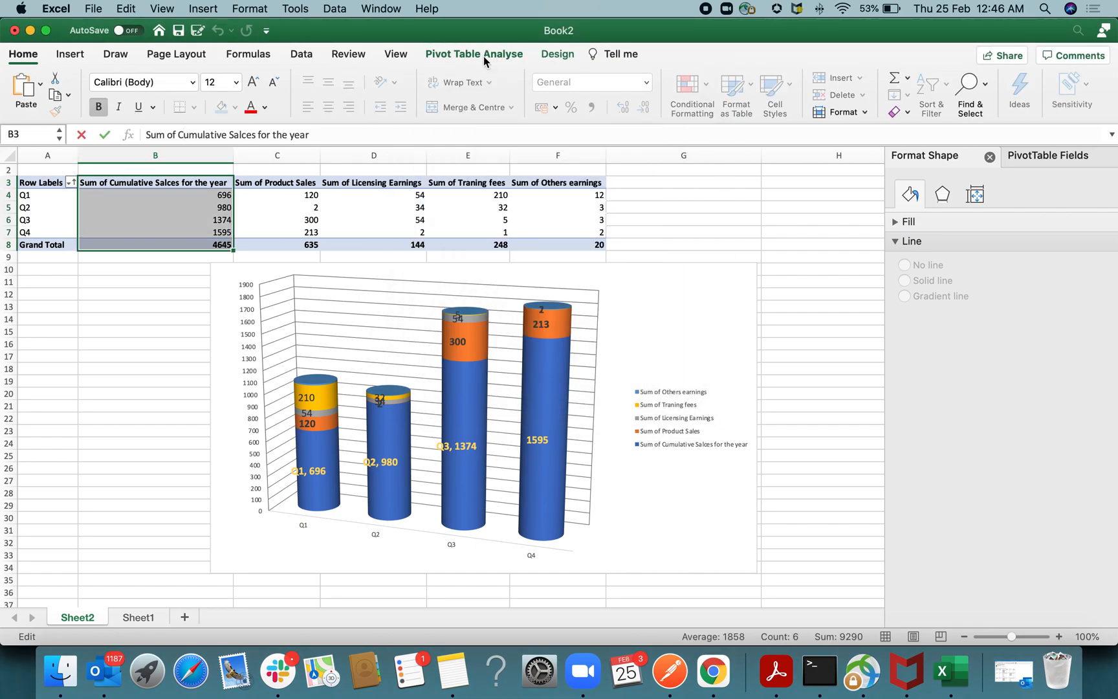
key(BackSpace)
key(BackSpace)
key(BackSpace)
key(BackSpace)
key(BackSpace)
key(BackSpace)
key(BackSpace)
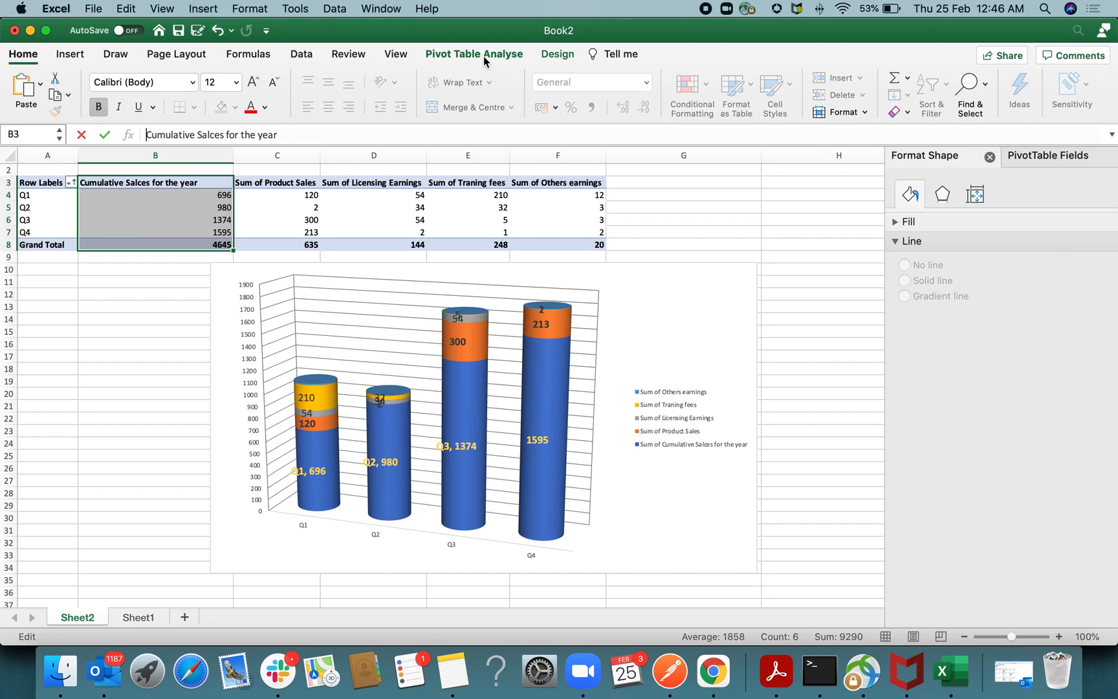
key(BackSpace)
text(-)
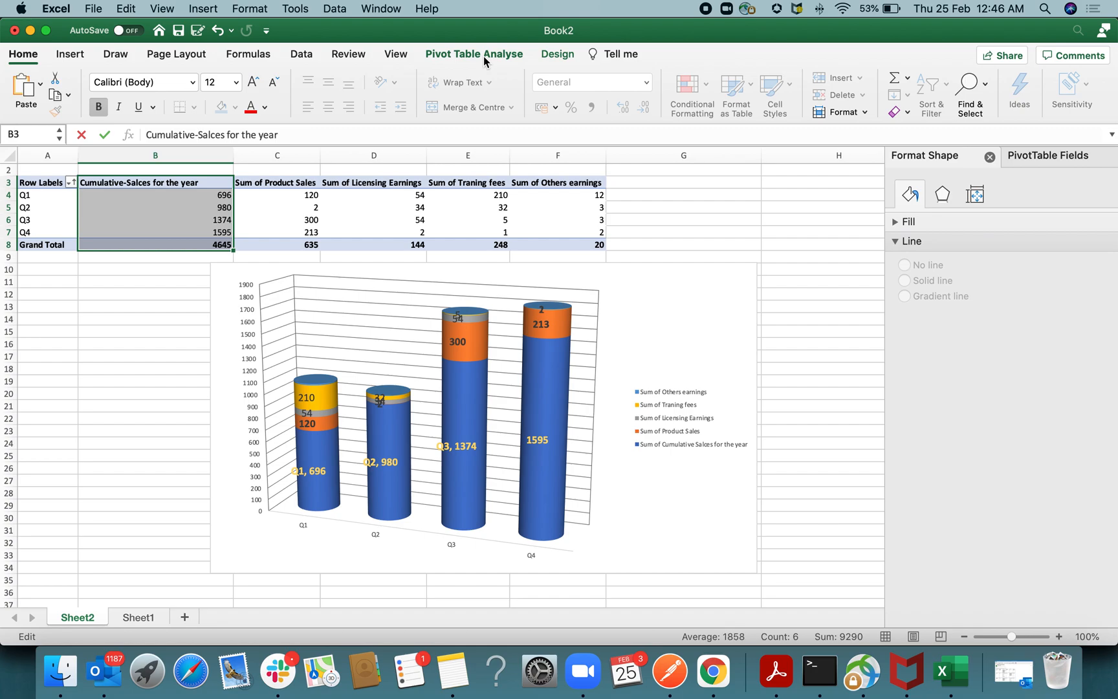
key(Return)
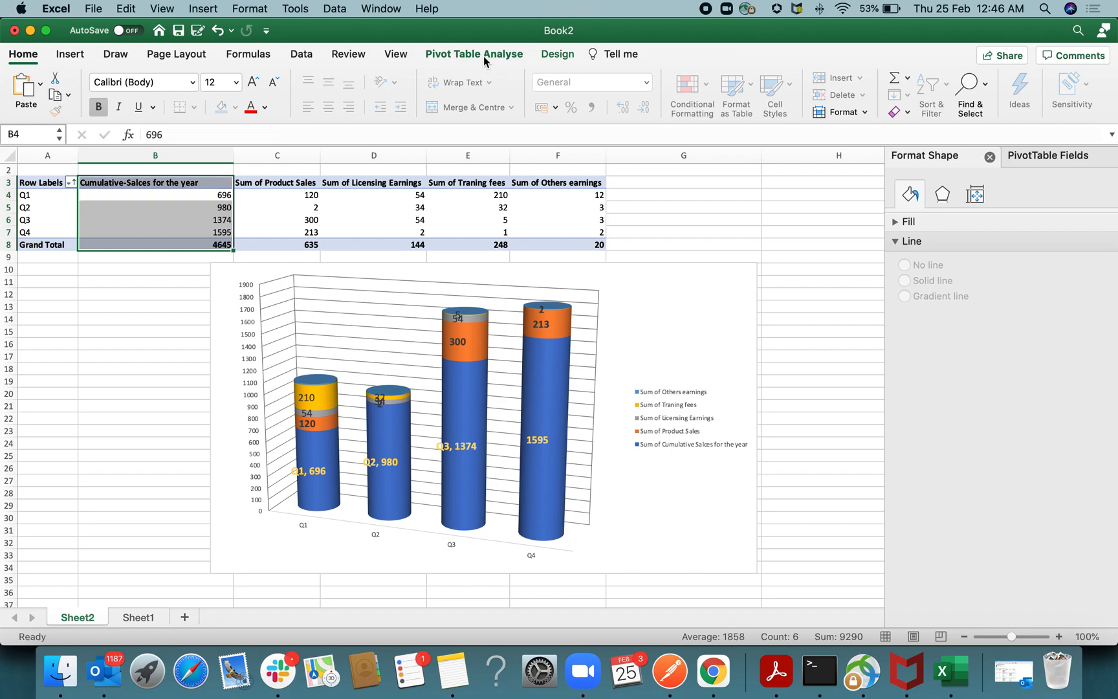
Step: Rename the pivot header in C3 as "Product-Sales"
double_click(284, 182)
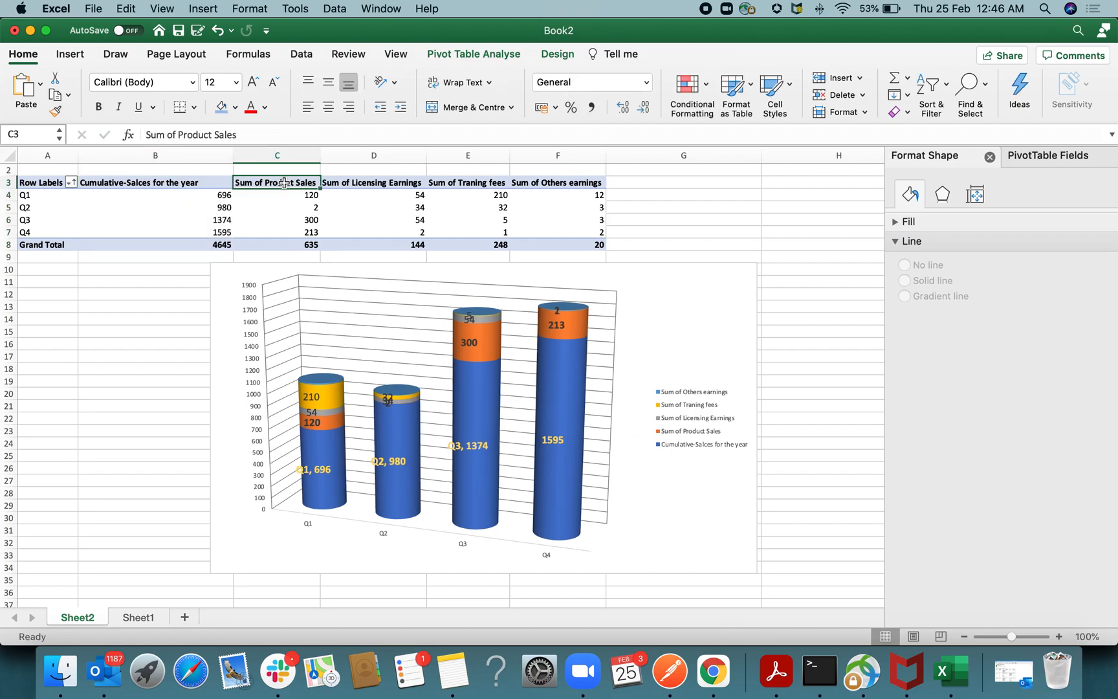
key(Escape)
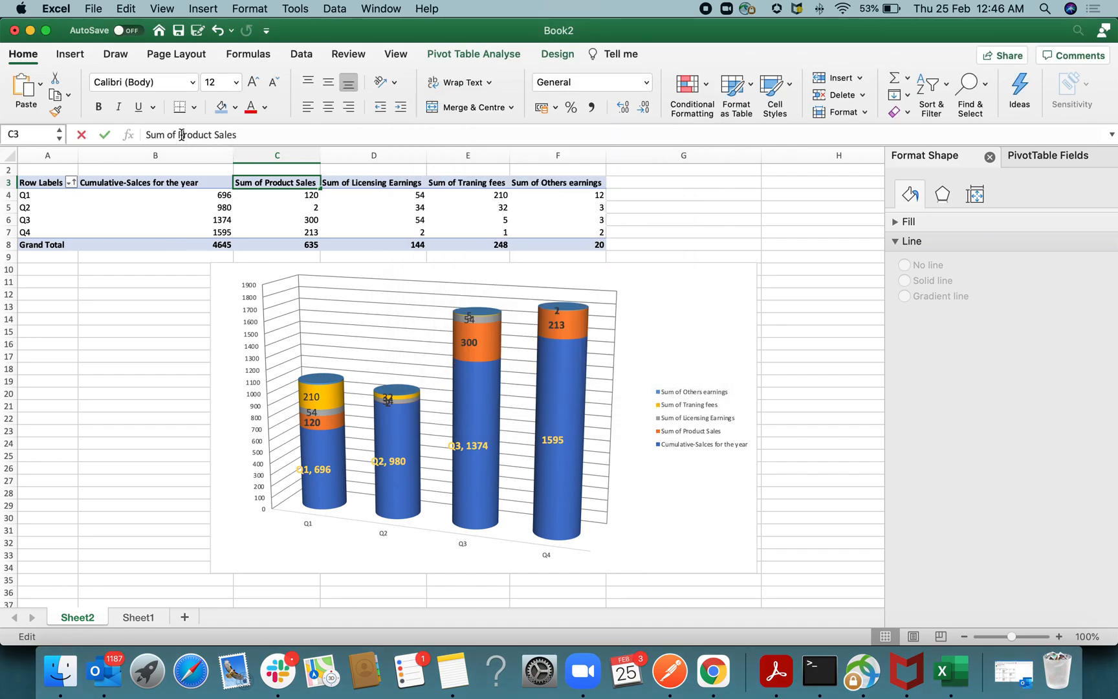
click(179, 135)
key(shift+Home)
key(BackSpace)
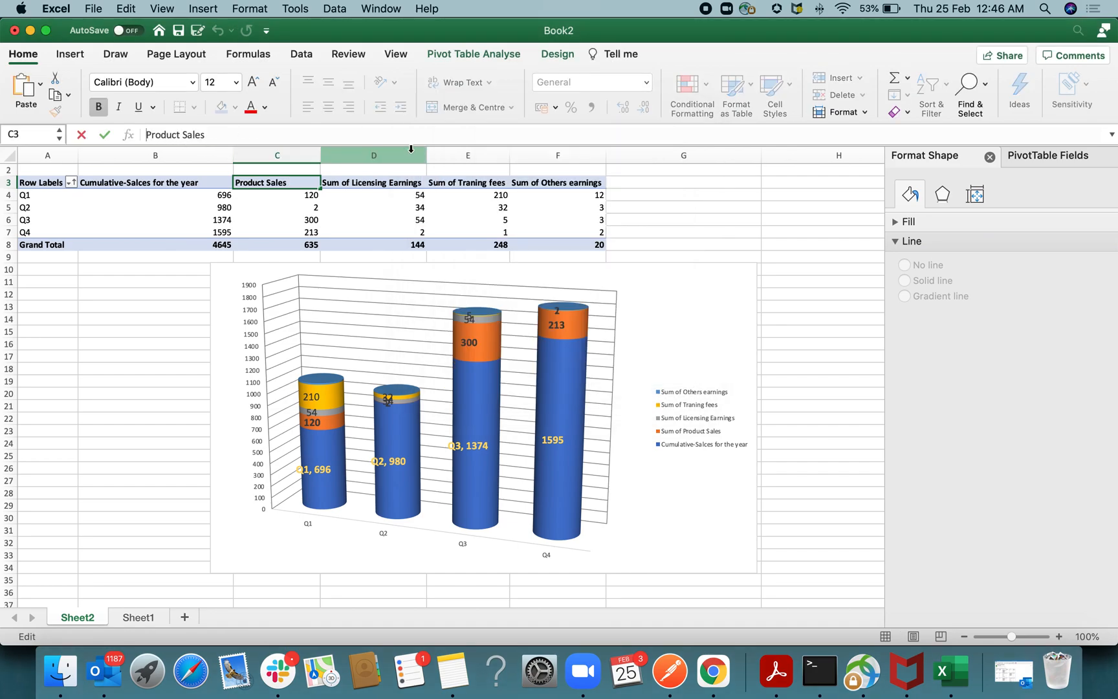
key(BackSpace)
text(-)
key(Return)
Step: Rename the pivot header in D3 as "Licensing-Earnings"
click(360, 186)
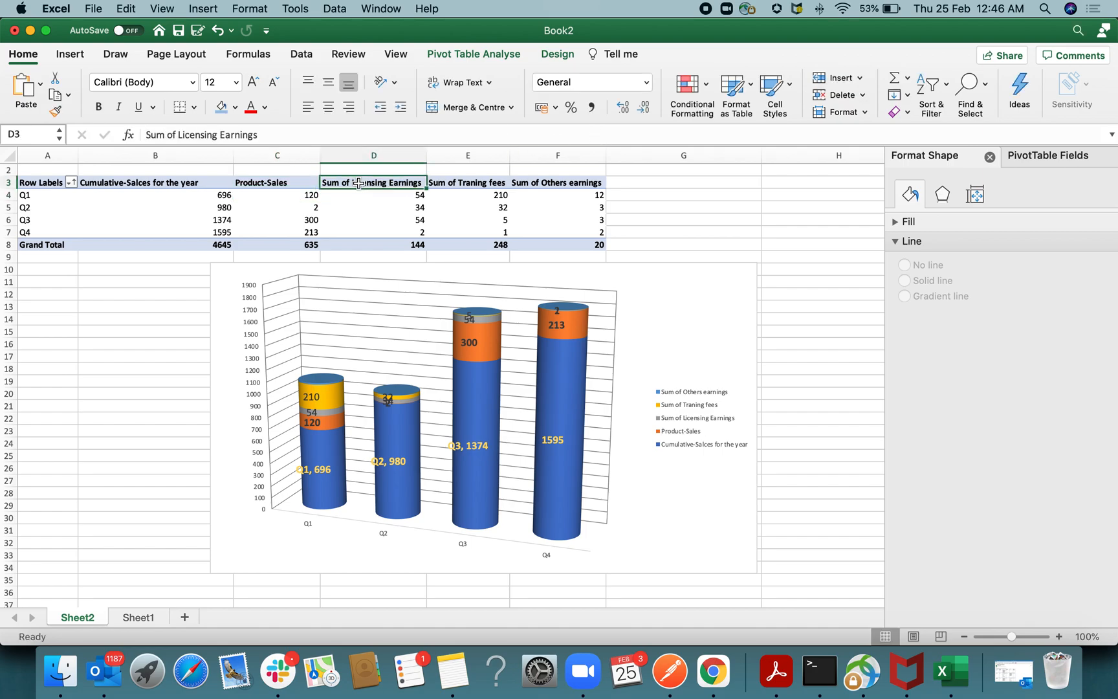
click(218, 136)
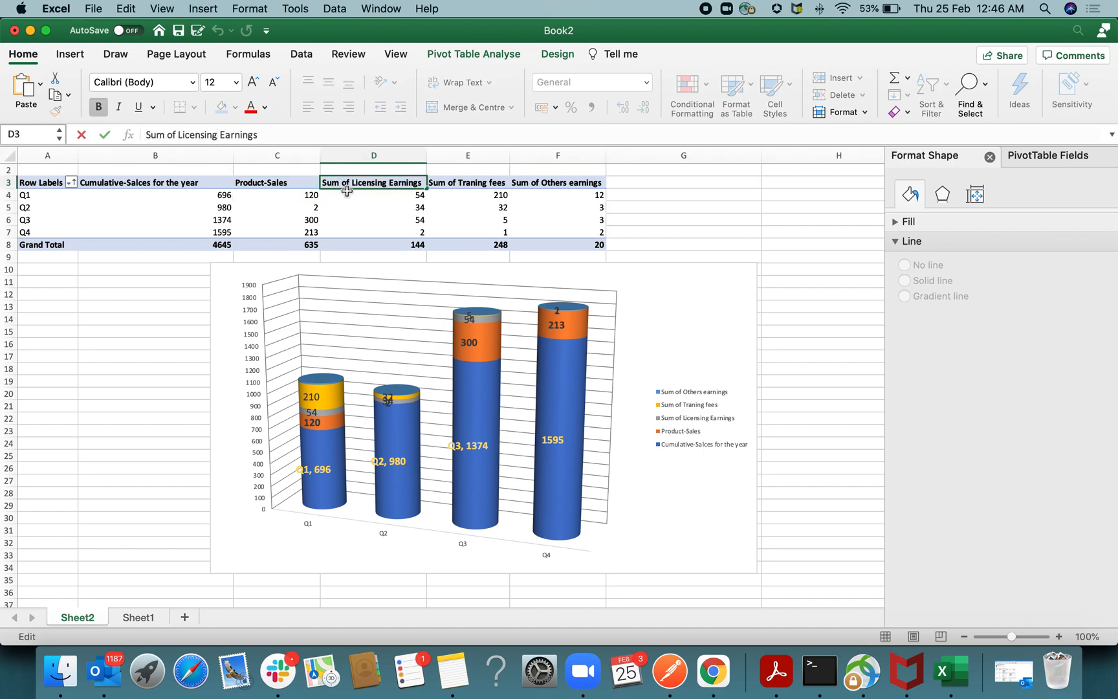
key(BackSpace)
text(-)
key(BackSpace)
key(BackSpace)
key(BackSpace)
key(BackSpace)
key(BackSpace)
key(BackSpace)
key(BackSpace)
key(Return)
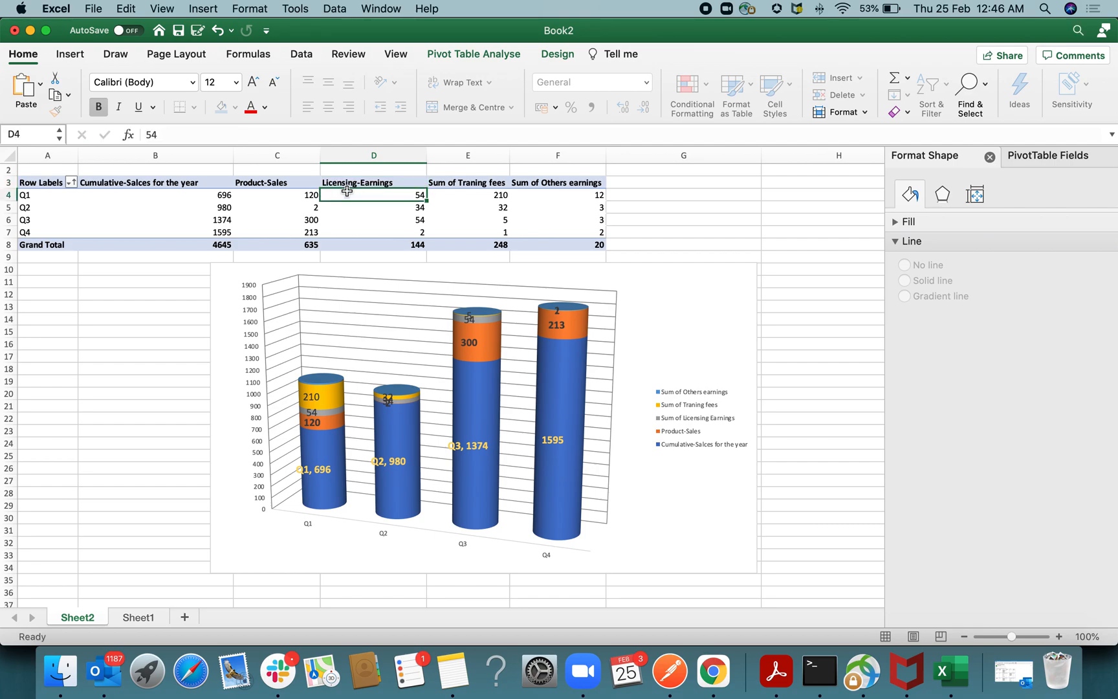
Step: Rename the pivot header in E3 as "Traning-fees"
click(484, 187)
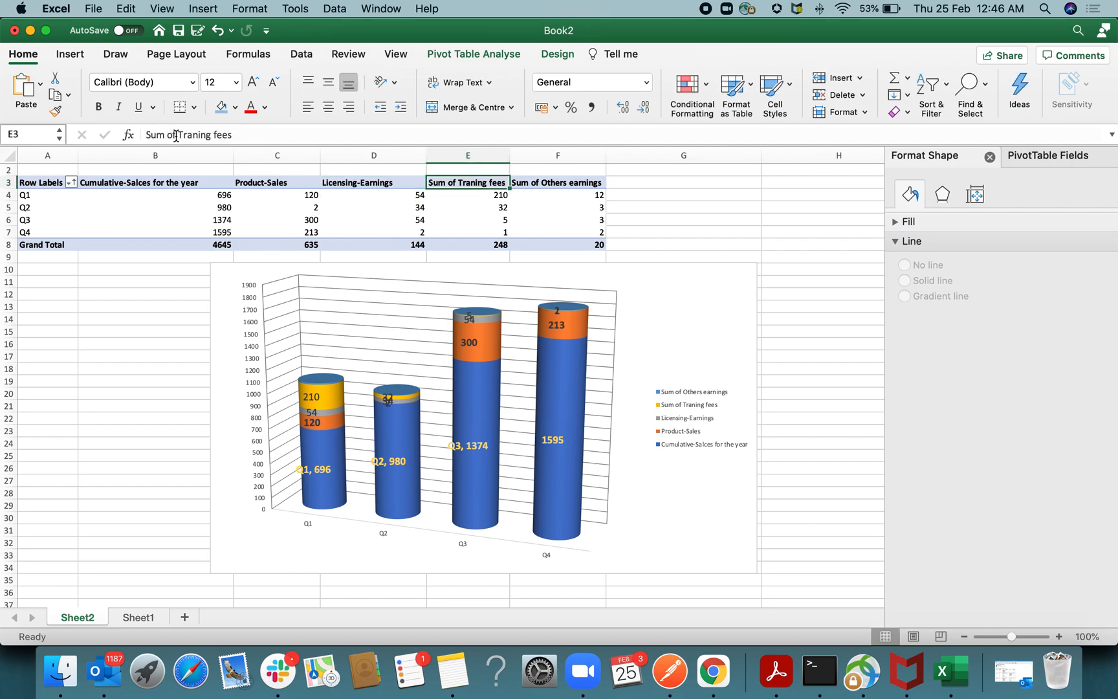
drag(176, 136, 144, 136)
key(BackSpace)
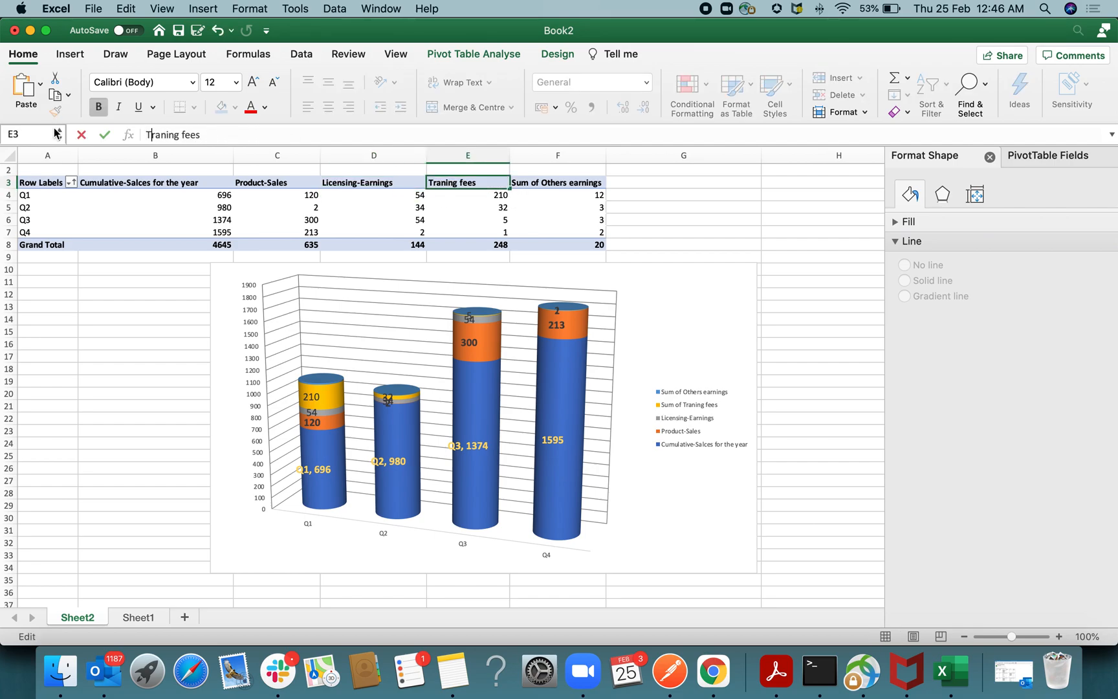
key(BackSpace)
text(-)
key(Return)
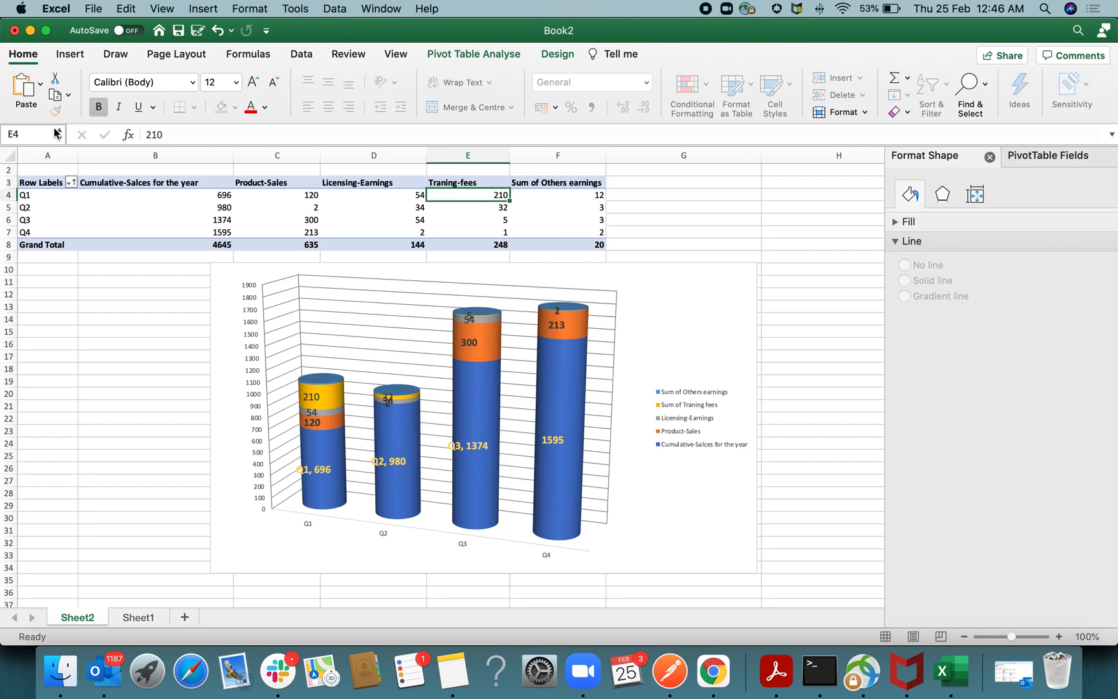
Step: Rename the pivot header in F3 as "Others-earnings"
click(576, 180)
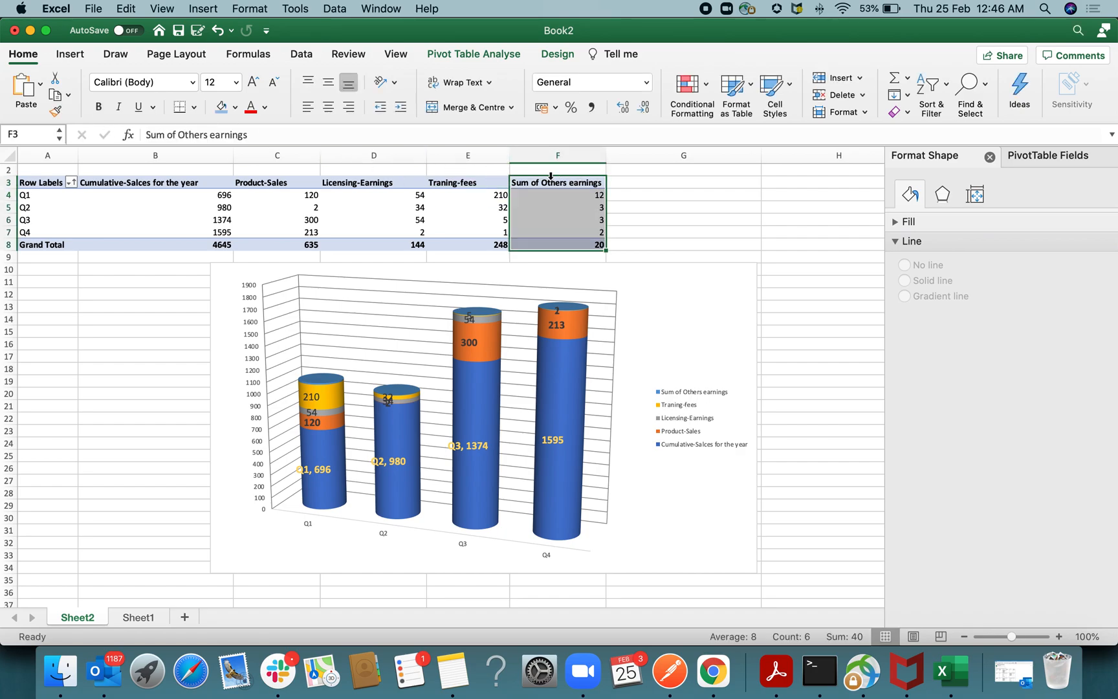
click(549, 183)
click(214, 130)
key(BackSpace)
text(-)
key(BackSpace)
key(BackSpace)
key(BackSpace)
key(BackSpace)
key(BackSpace)
key(BackSpace)
key(BackSpace)
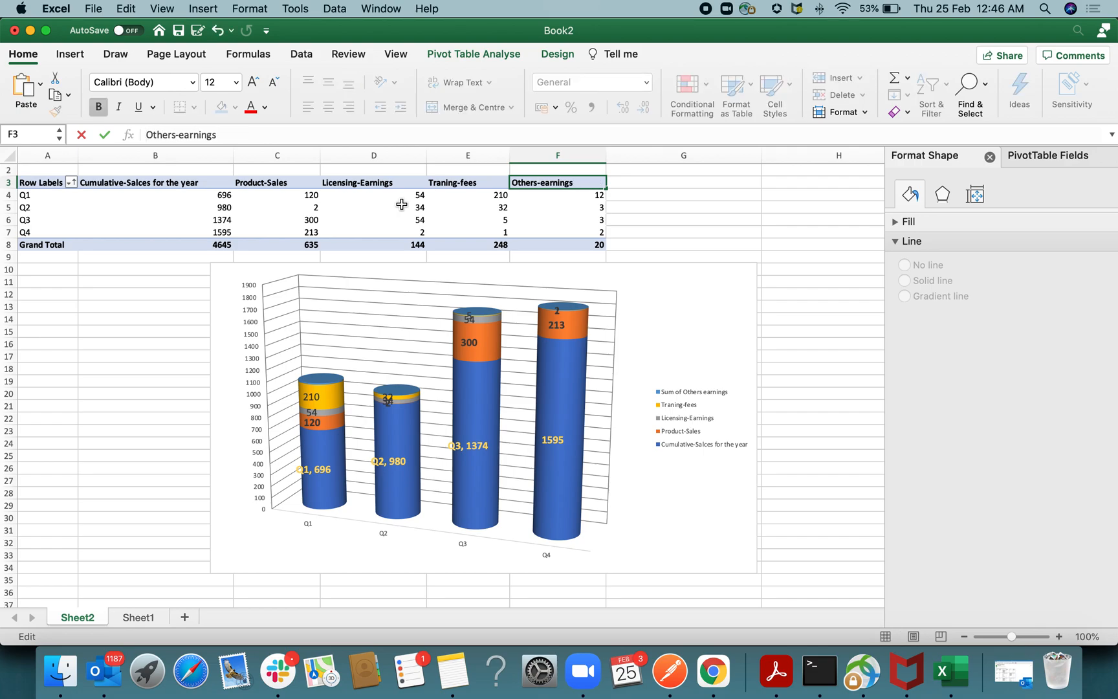
click(729, 491)
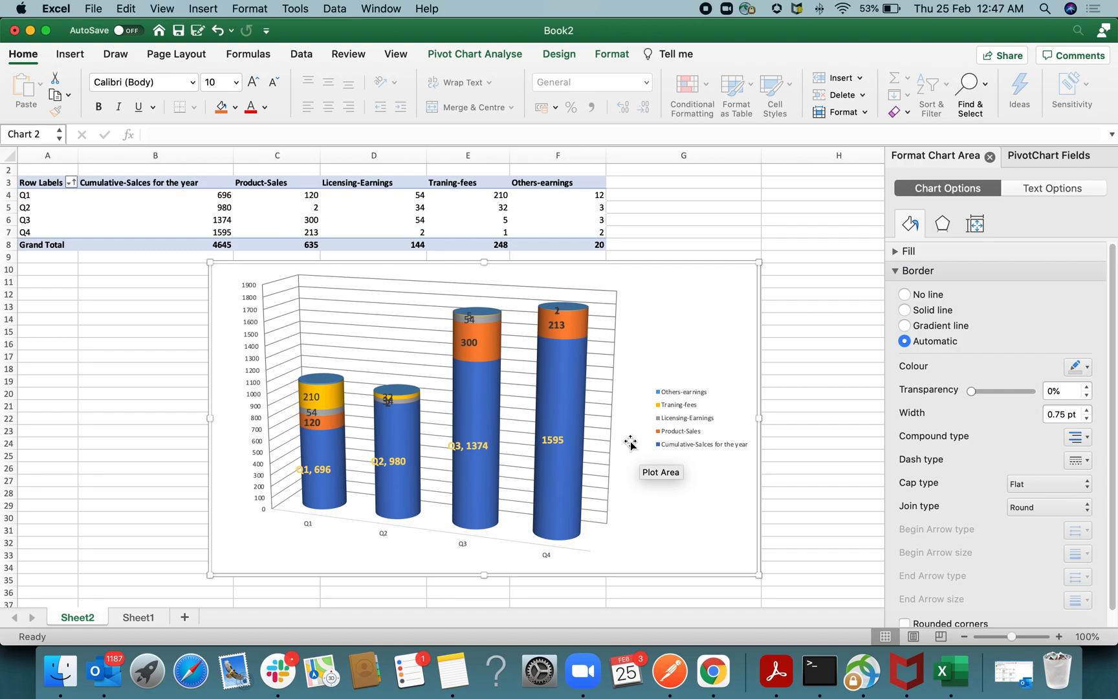
Step: Remove the category name from the data labels of the "Cumulative-Salces for the year" series, keeping only the value
click(575, 386)
click(679, 317)
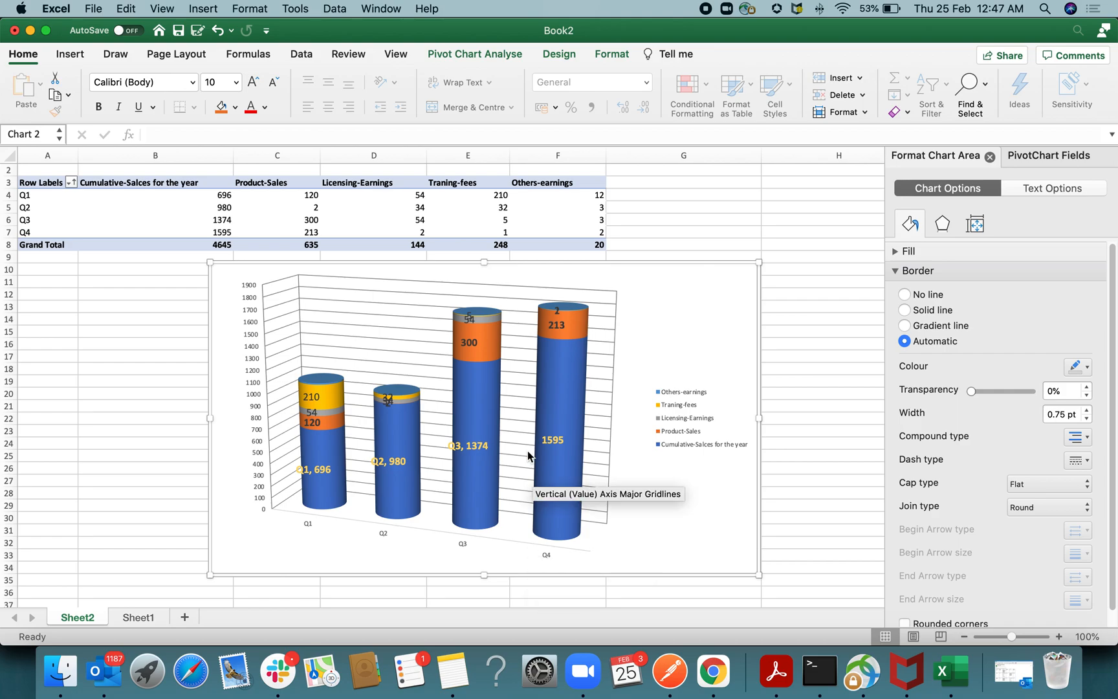
click(467, 445)
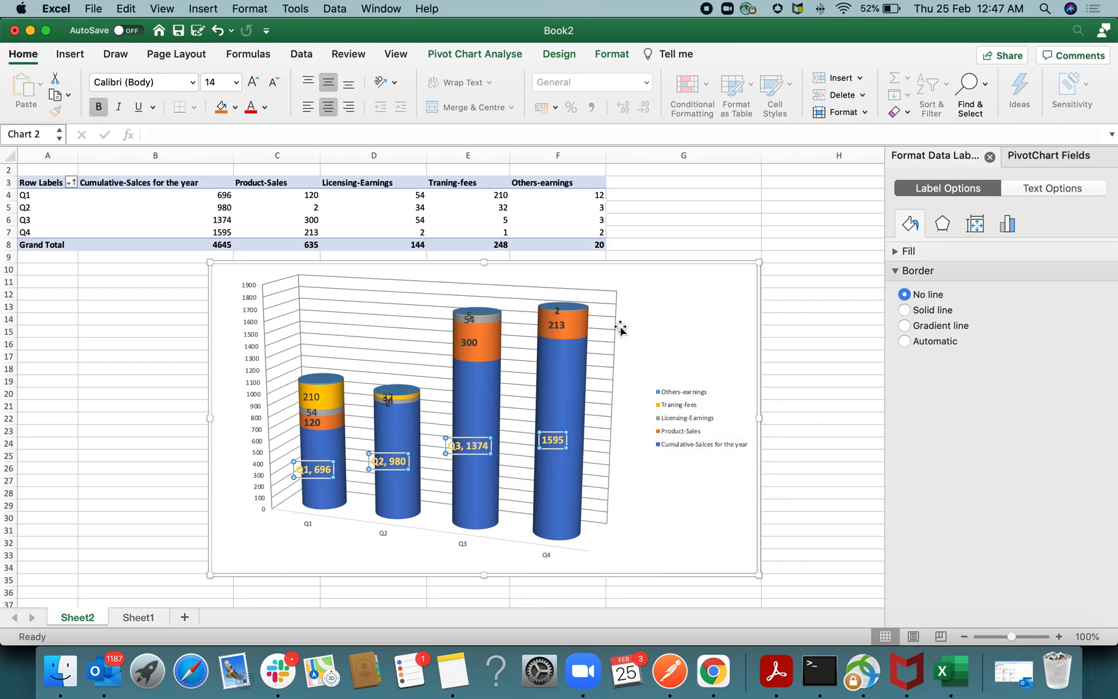
right_click(479, 448)
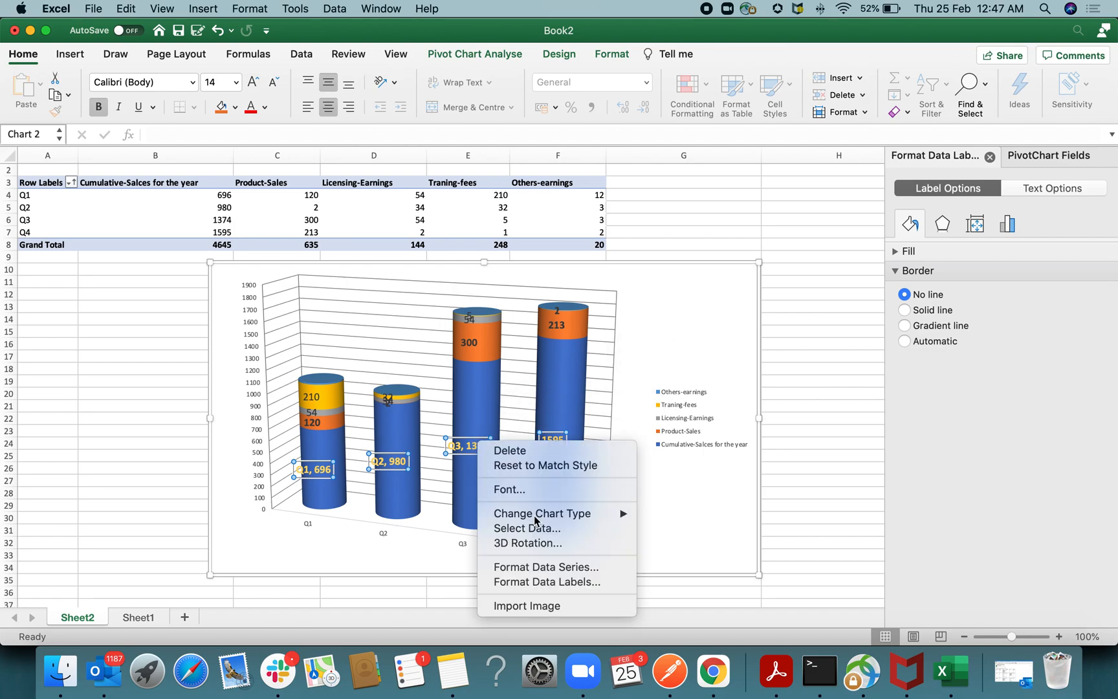
click(548, 582)
right_click(479, 445)
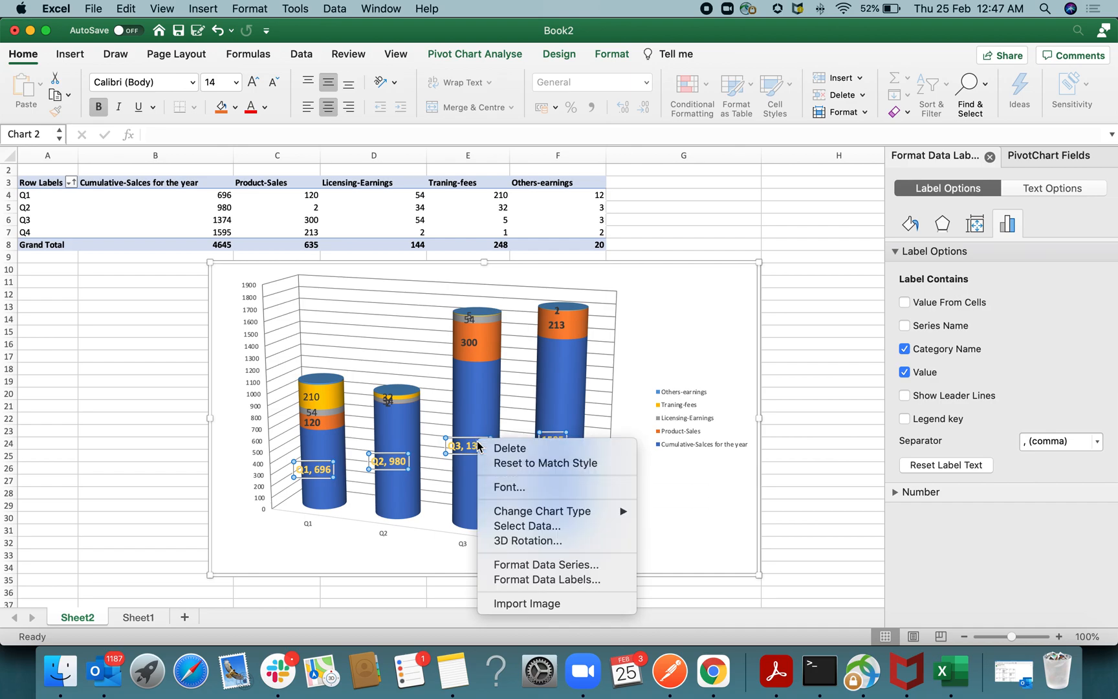
click(525, 564)
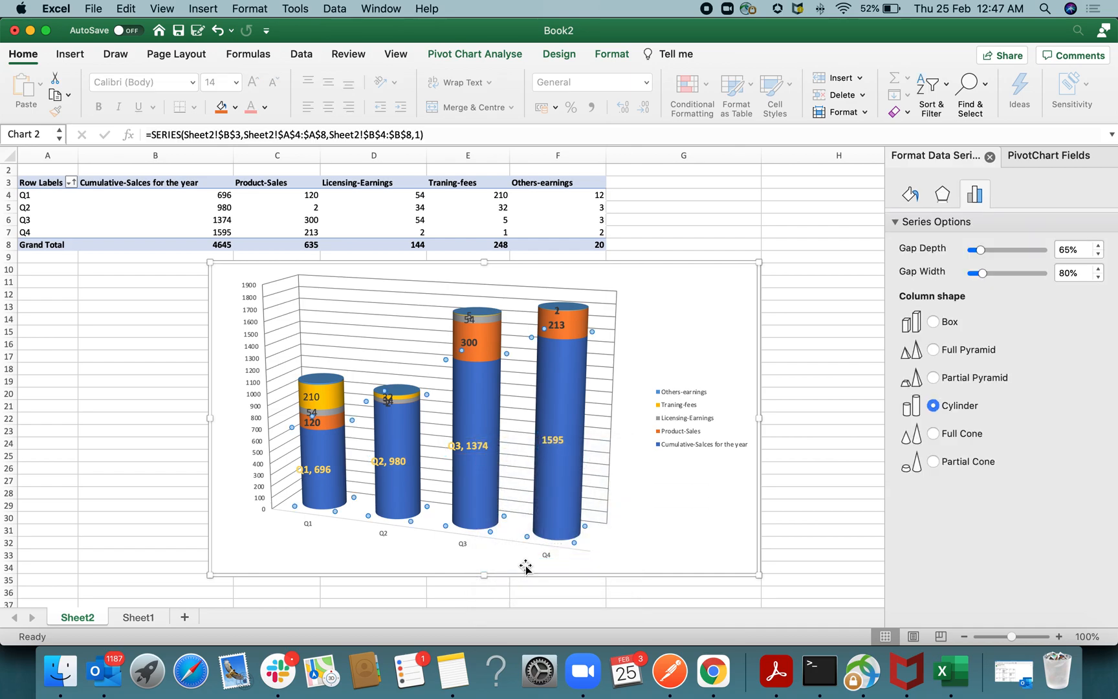
right_click(474, 448)
click(418, 521)
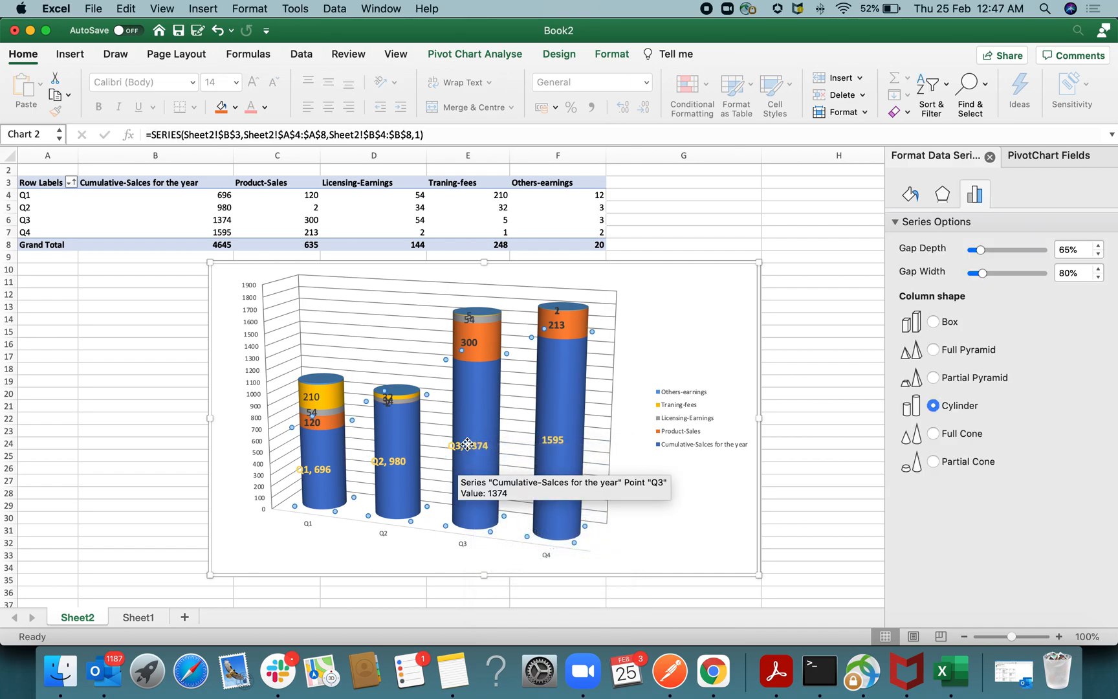
right_click(465, 447)
click(505, 587)
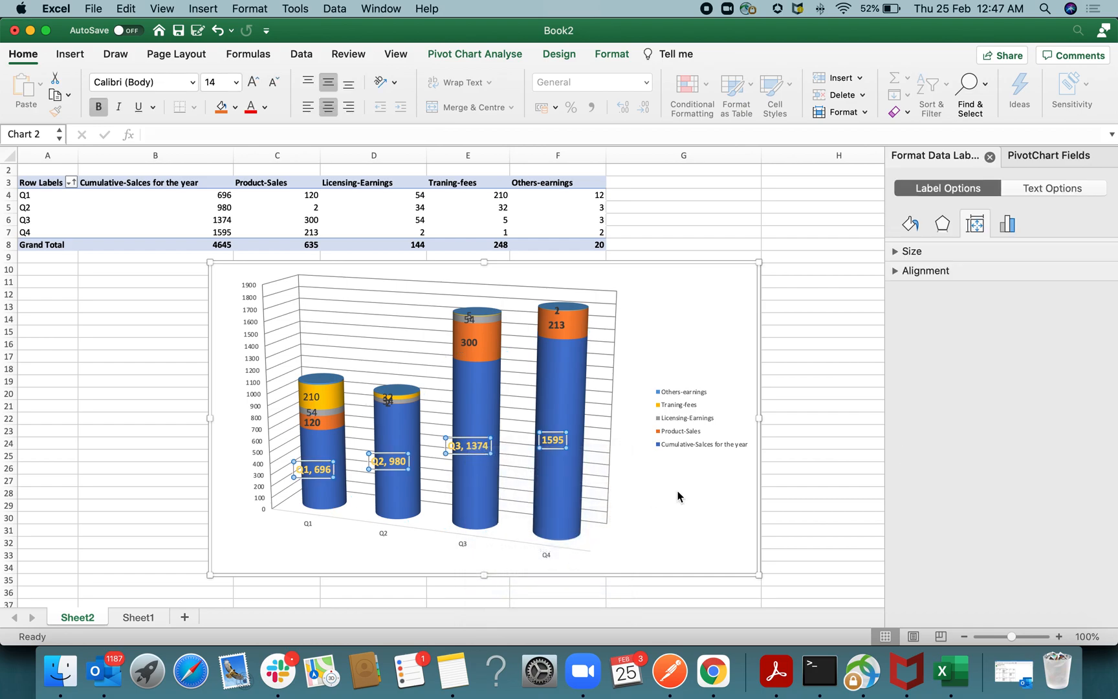
click(945, 350)
click(785, 531)
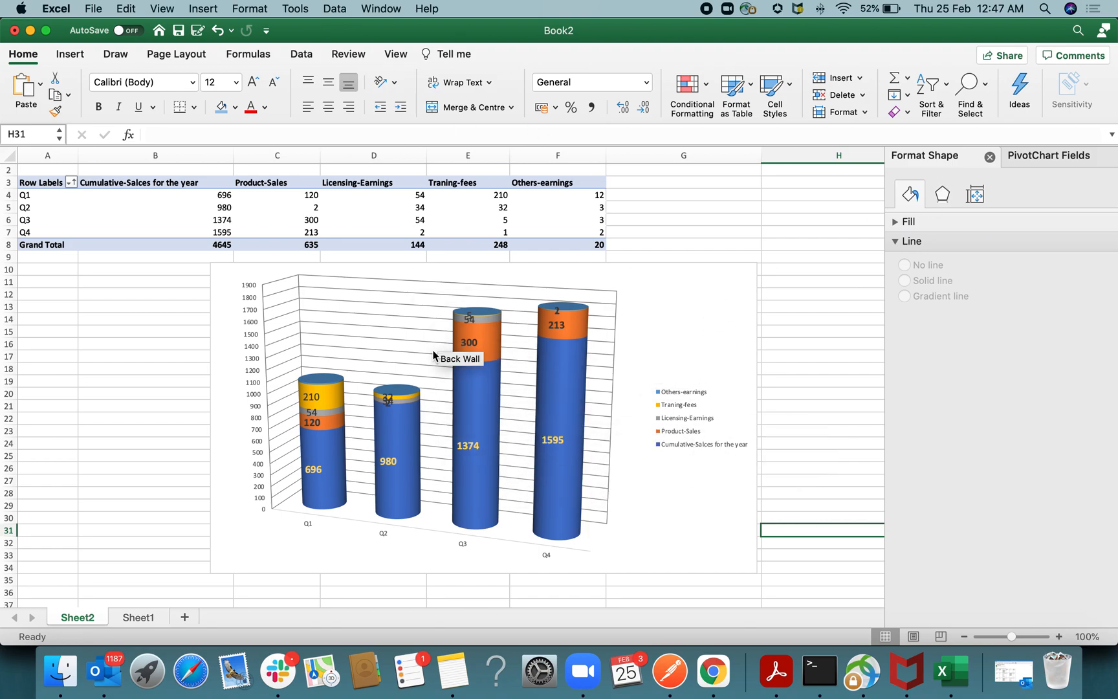
Step: Give the "Cumulative-Salces for the year" cylinders a red border
click(567, 389)
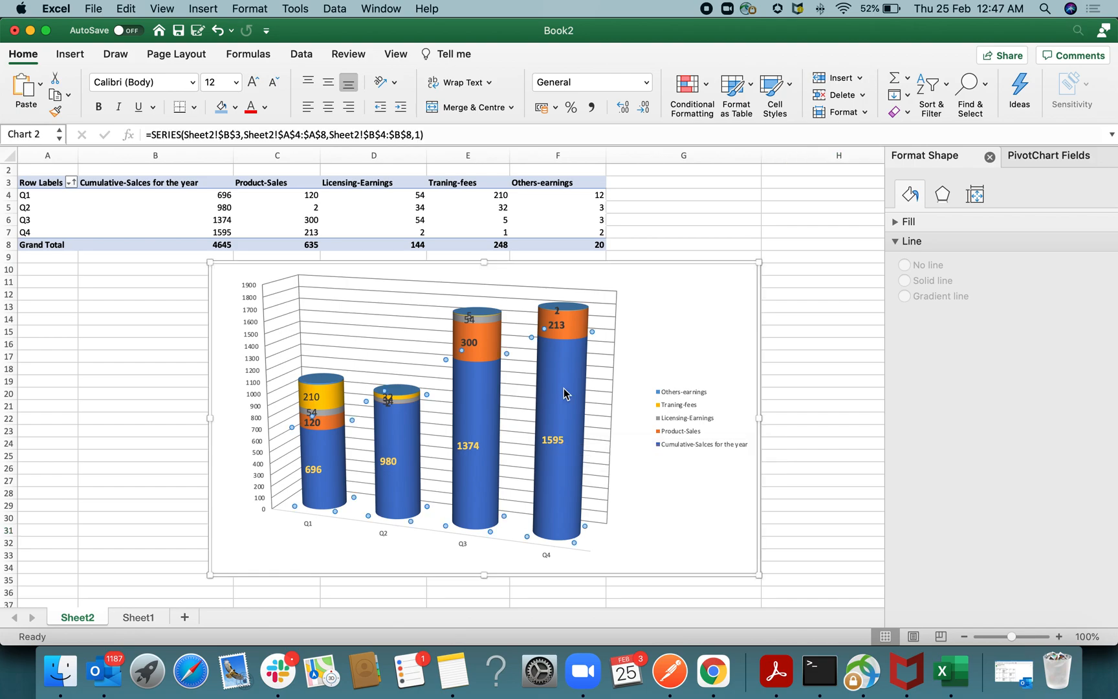
right_click(568, 390)
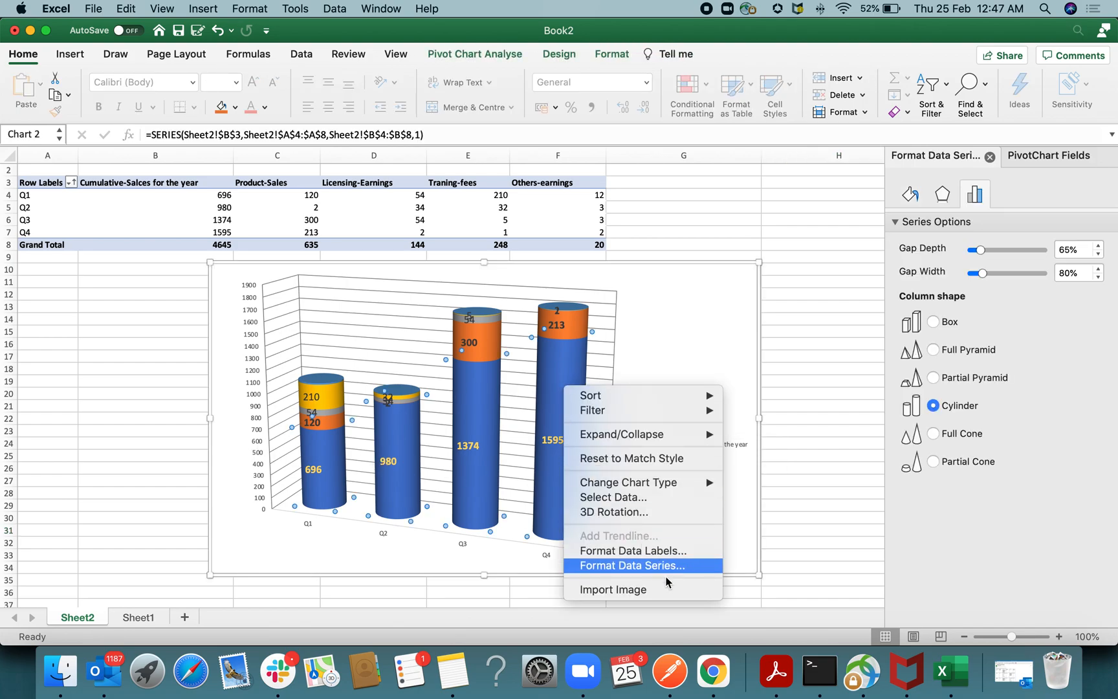
click(612, 372)
click(565, 378)
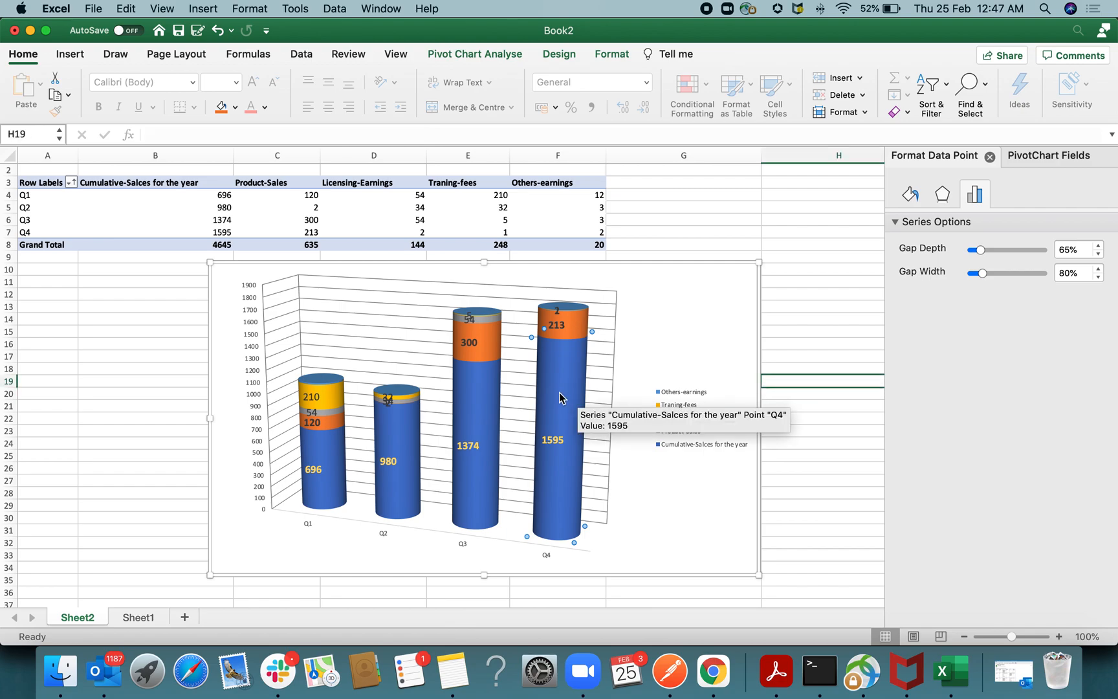
click(559, 390)
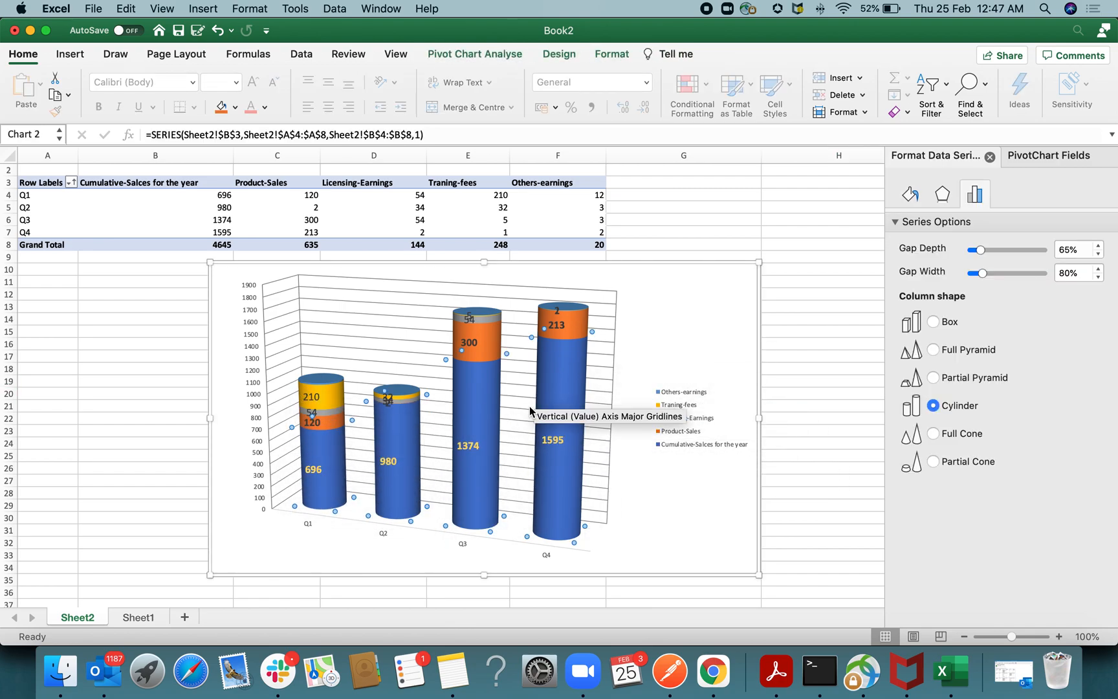
right_click(571, 387)
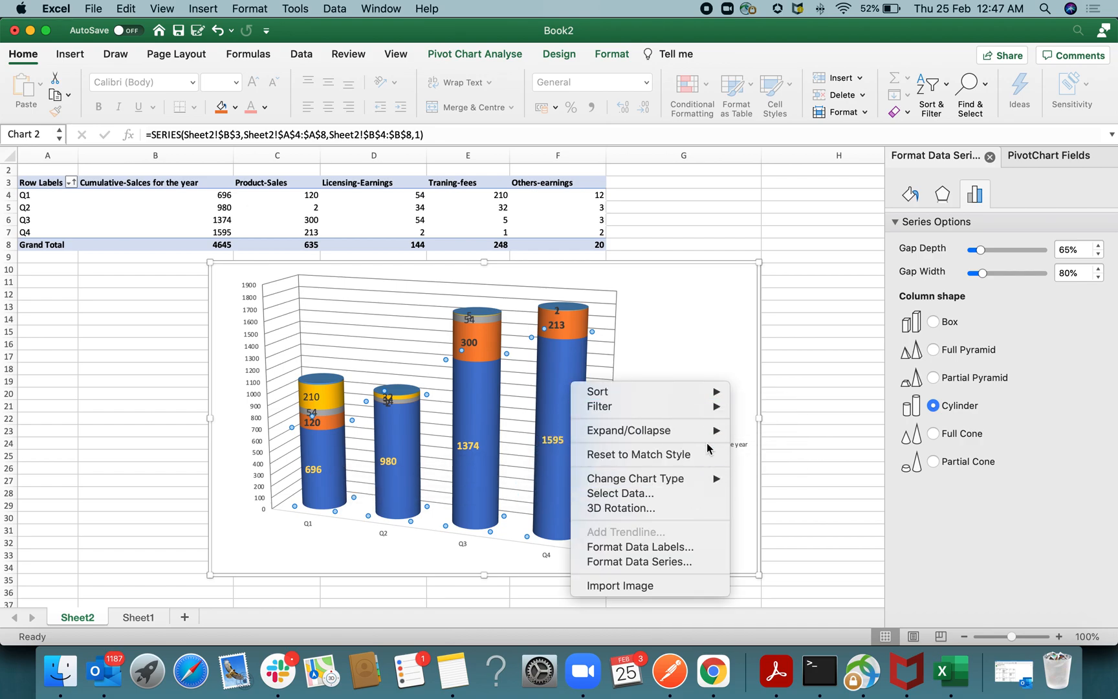
click(679, 561)
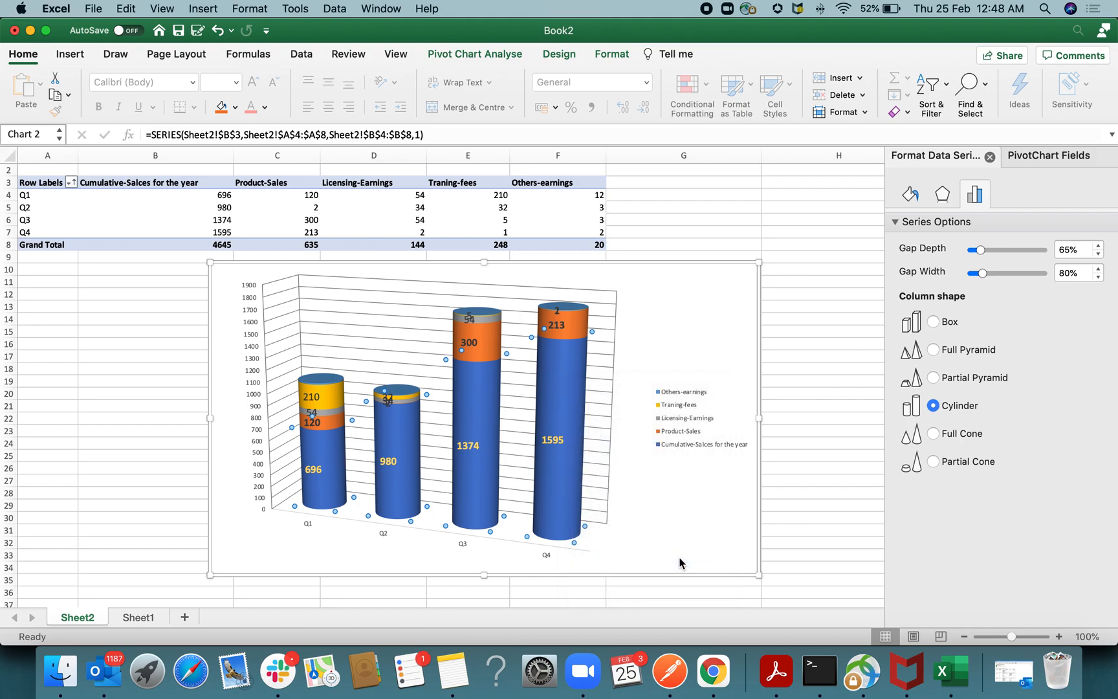
click(910, 193)
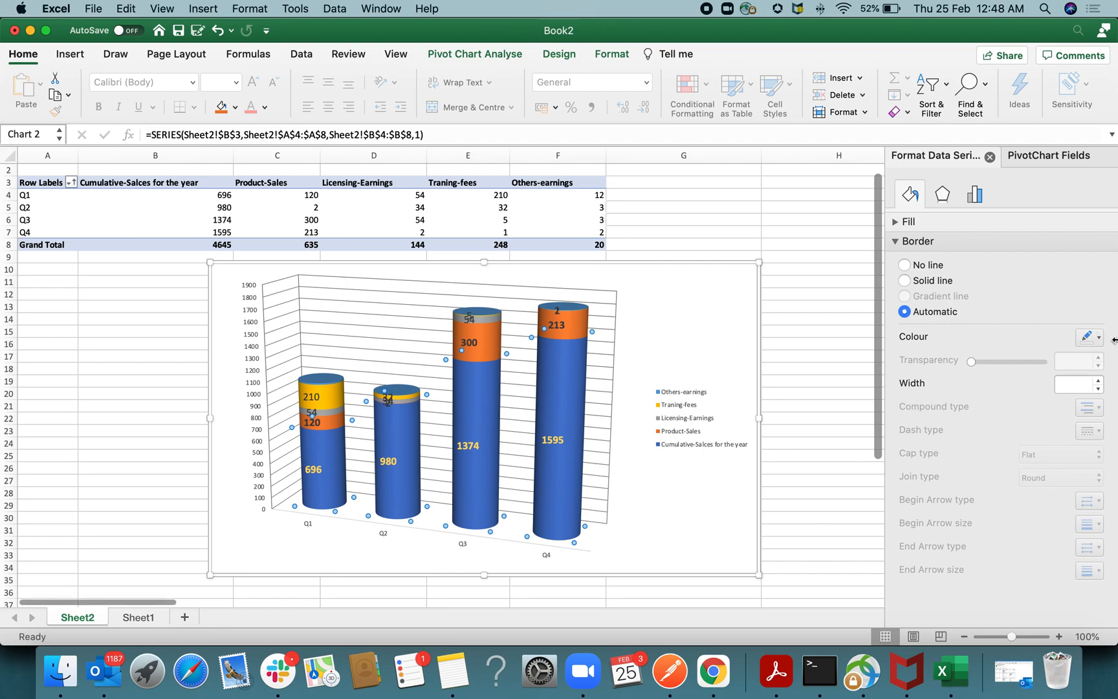
click(1093, 339)
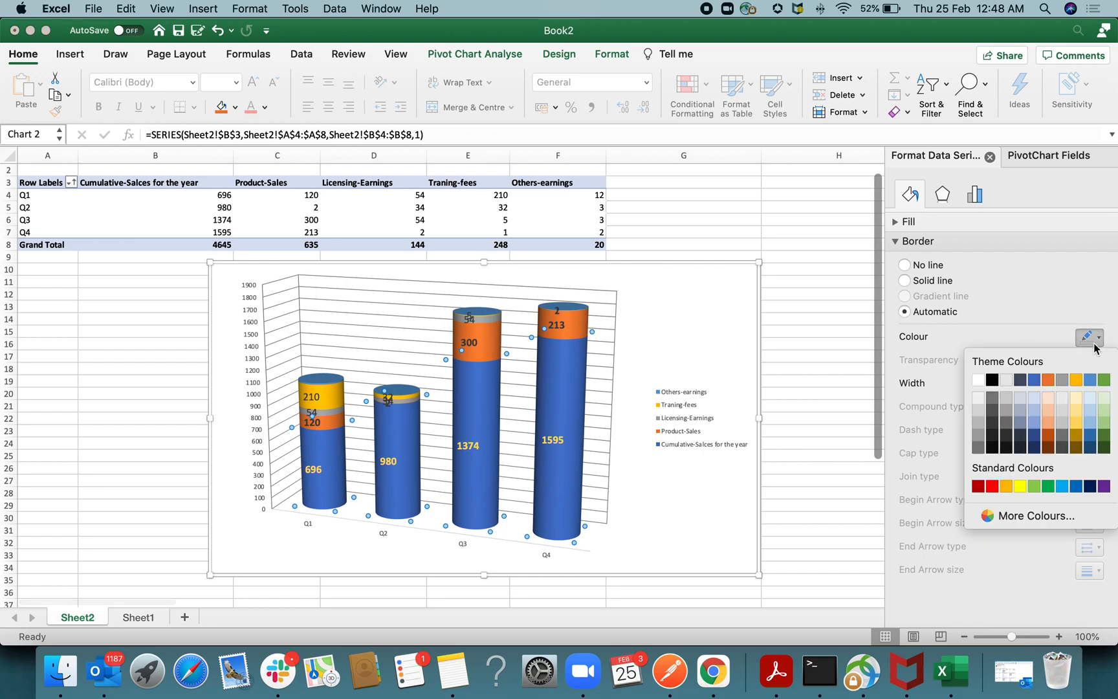
click(992, 486)
click(776, 485)
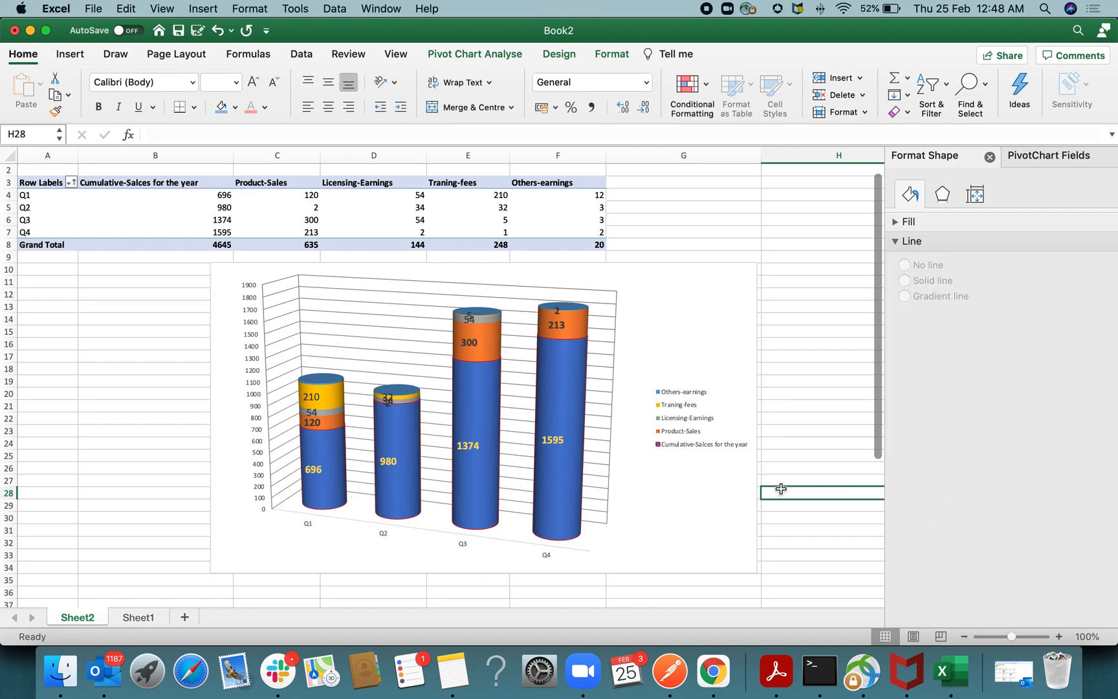
Step: Try the automatic, solid and no-line styles on the chart's major gridlines
click(573, 404)
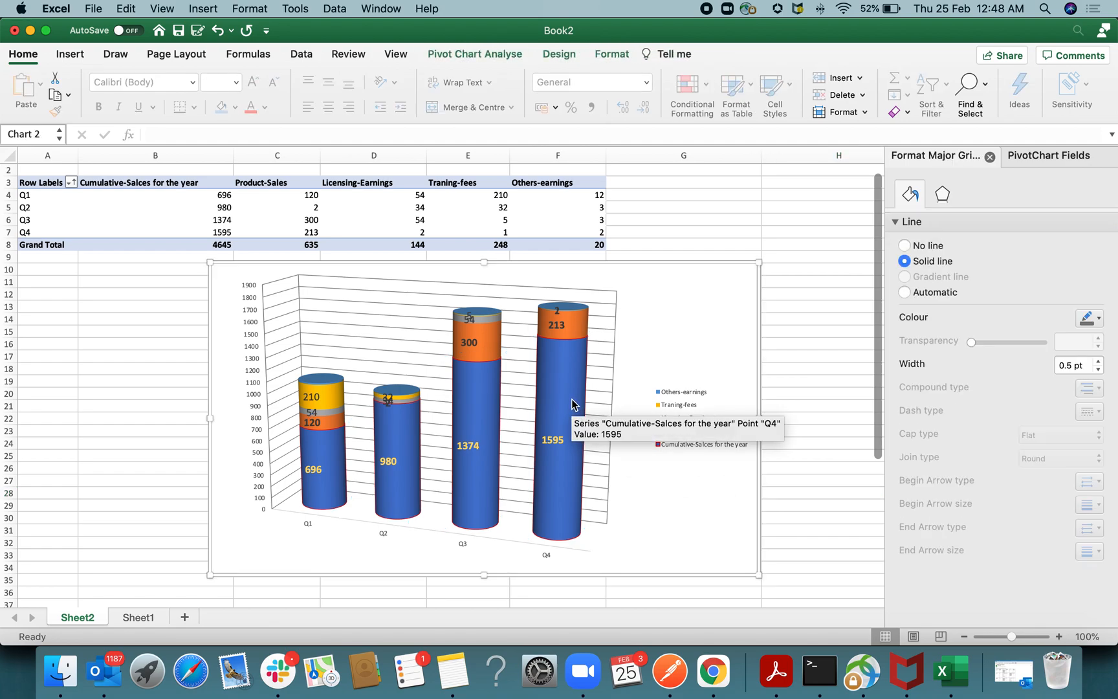
click(904, 291)
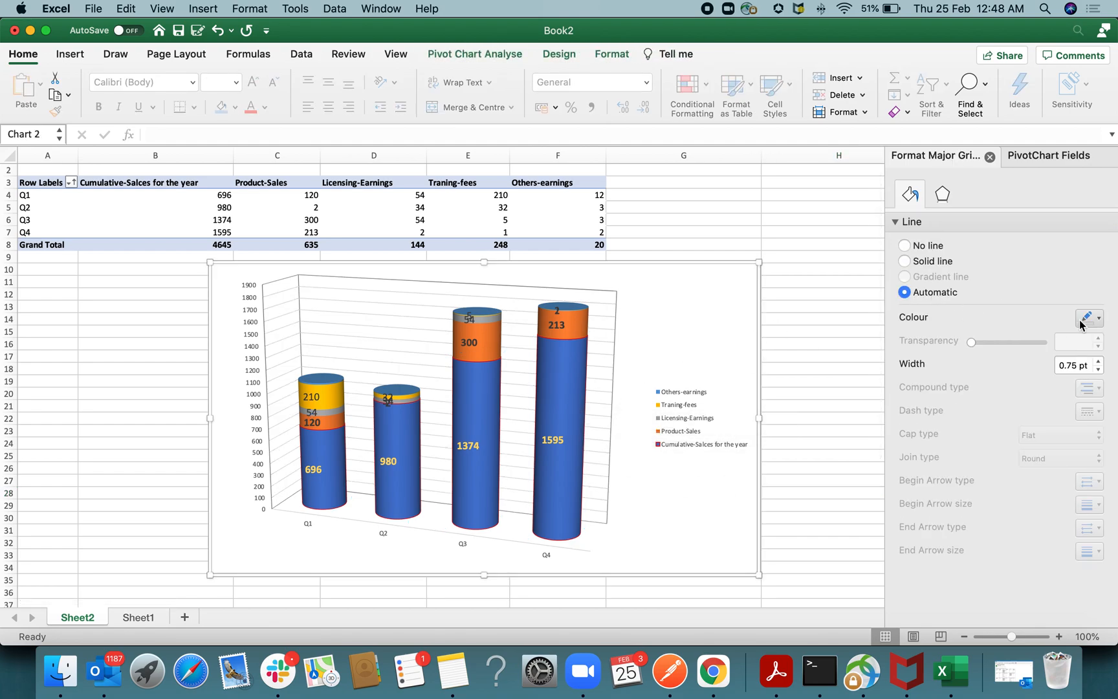
click(932, 260)
click(926, 245)
click(923, 260)
click(915, 243)
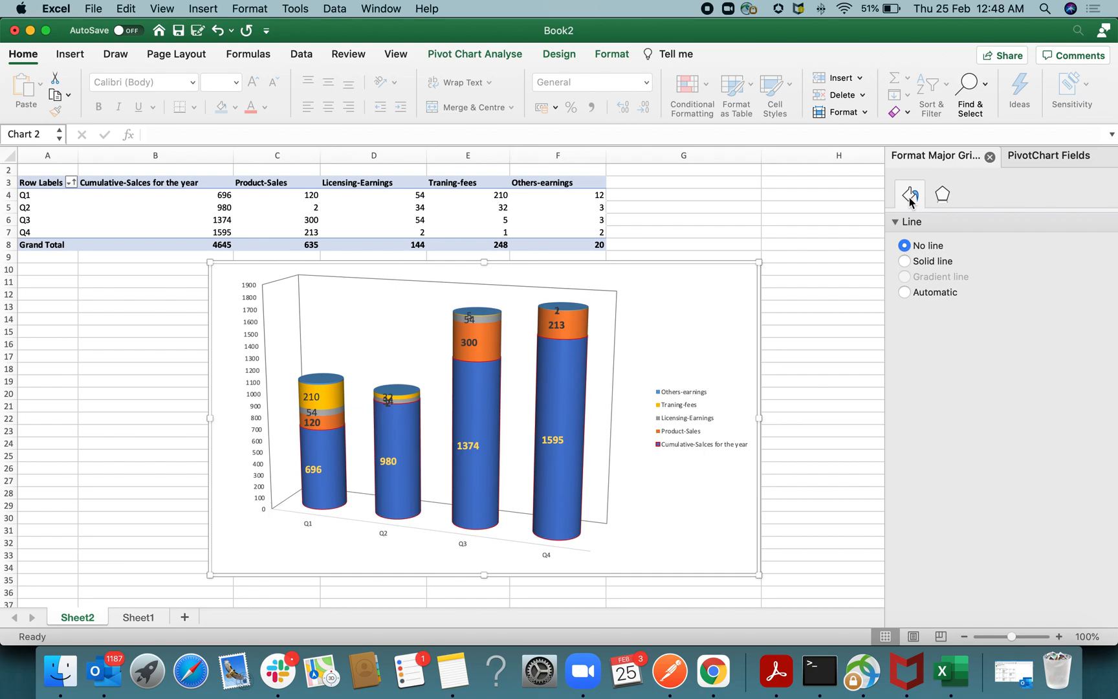
click(942, 195)
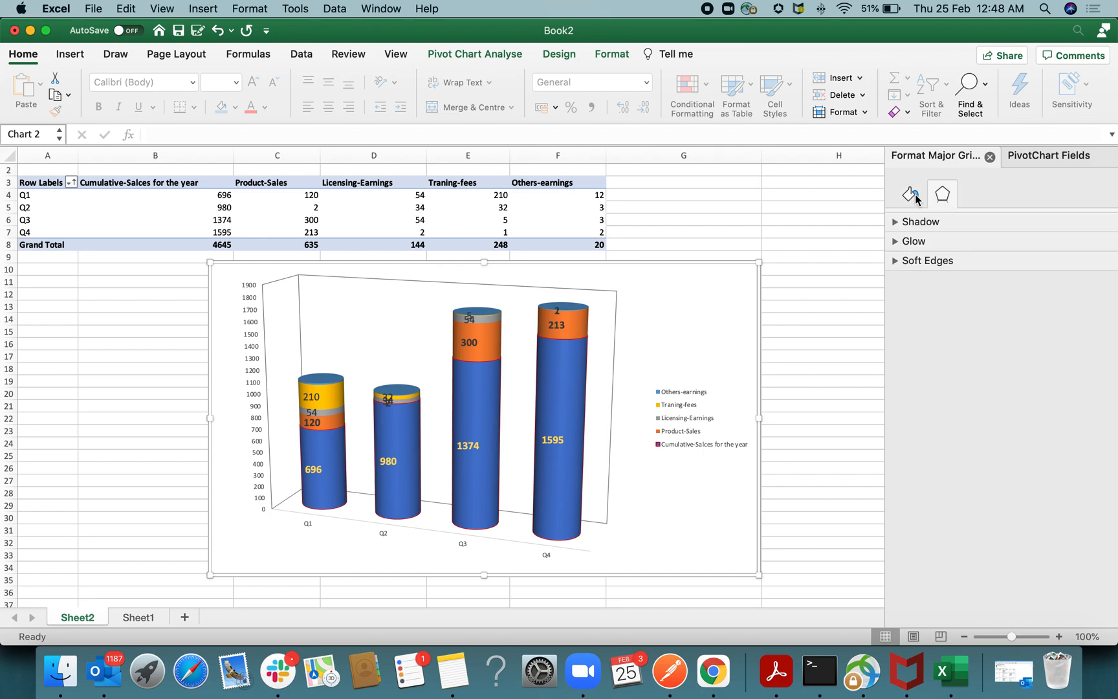
click(912, 195)
Step: Set the chart's major gridlines to a solid line in dark red
click(904, 260)
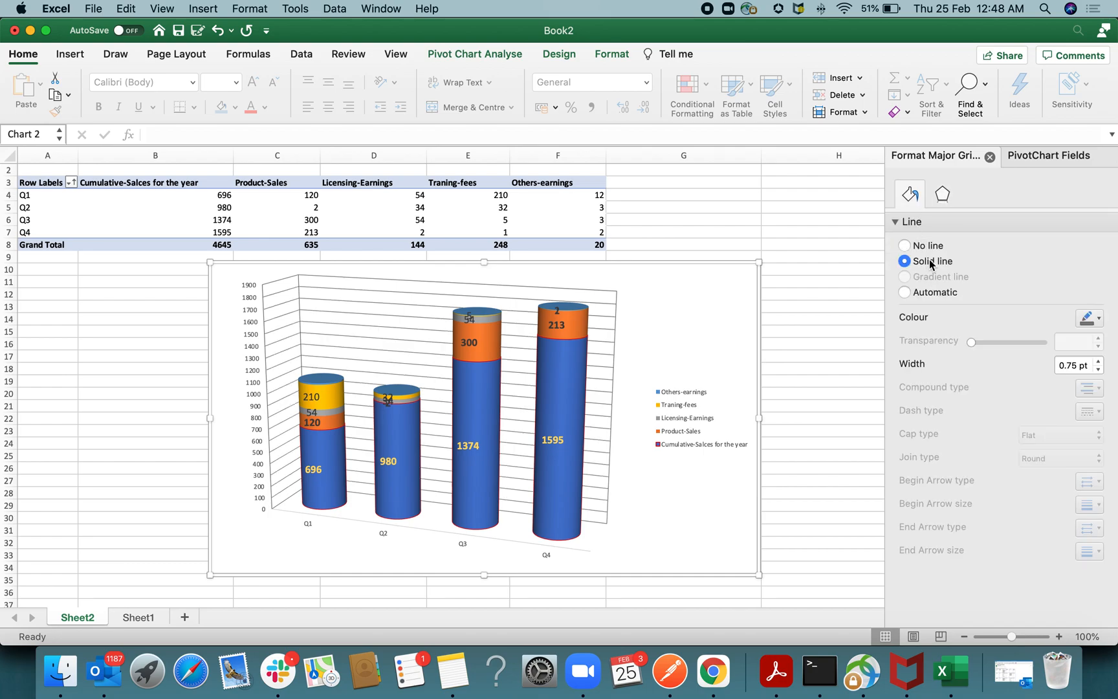
click(1092, 318)
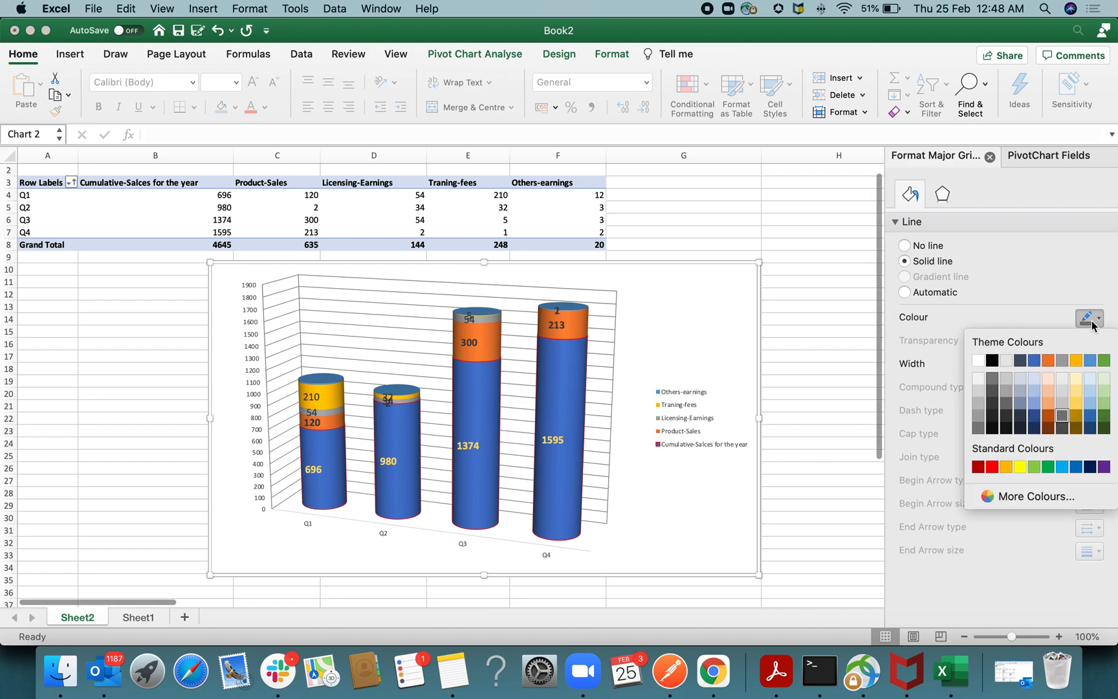
click(981, 465)
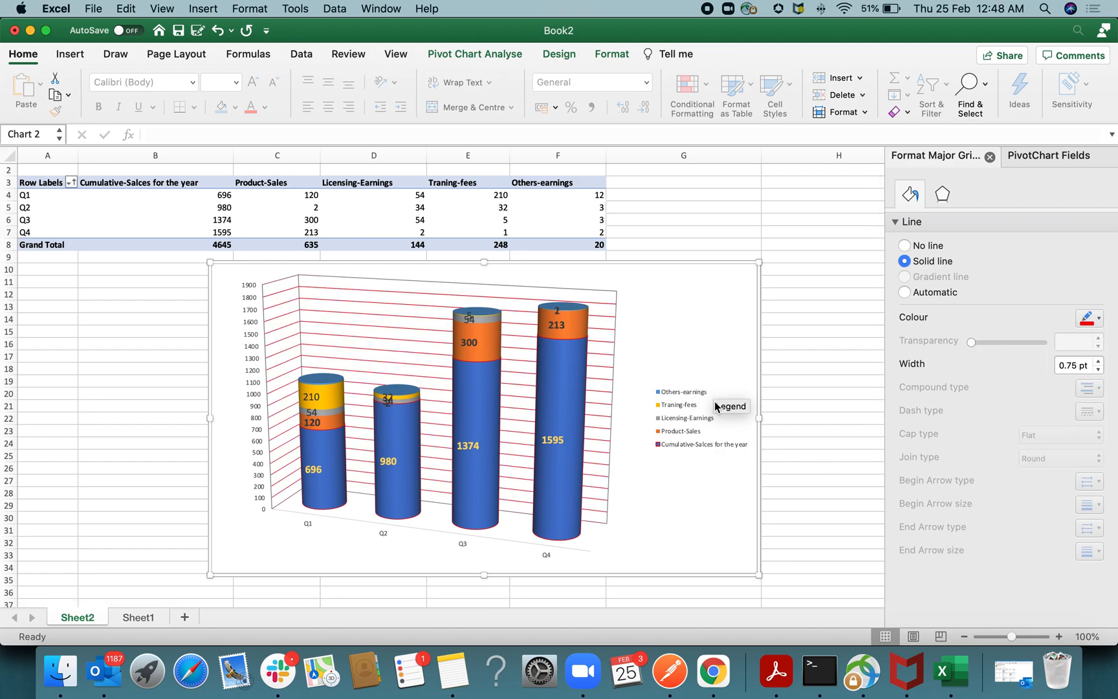
Step: Give the "Cumulative-Salces for the year" cylinders a solid fill, trying dark red before choosing the standard orange
click(560, 396)
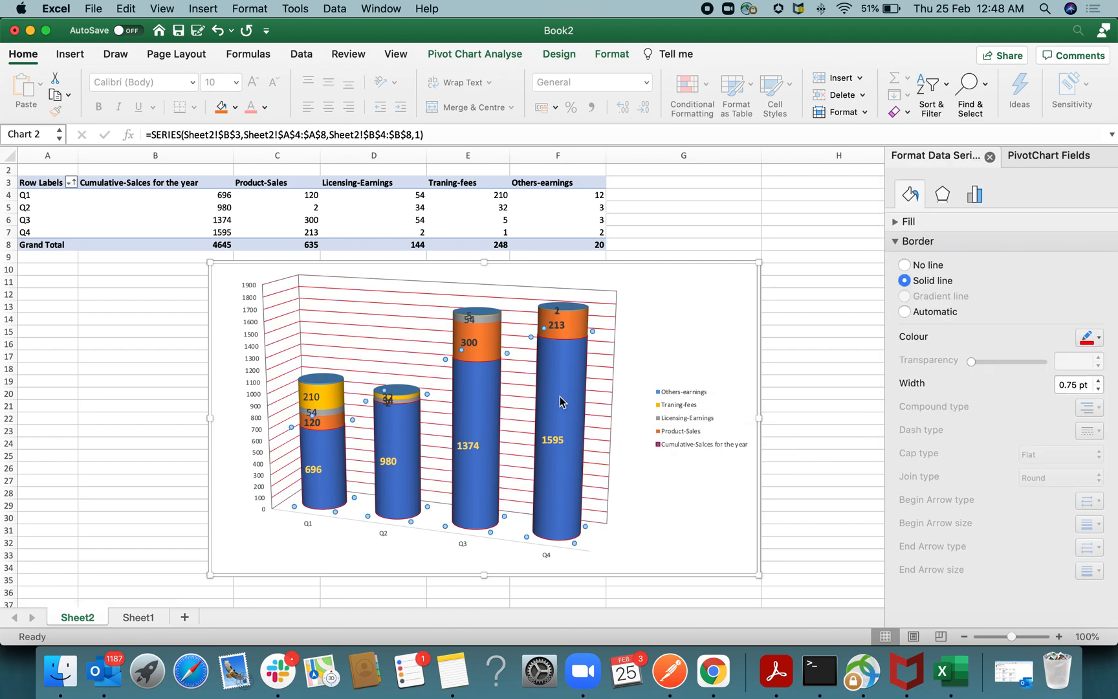
right_click(565, 398)
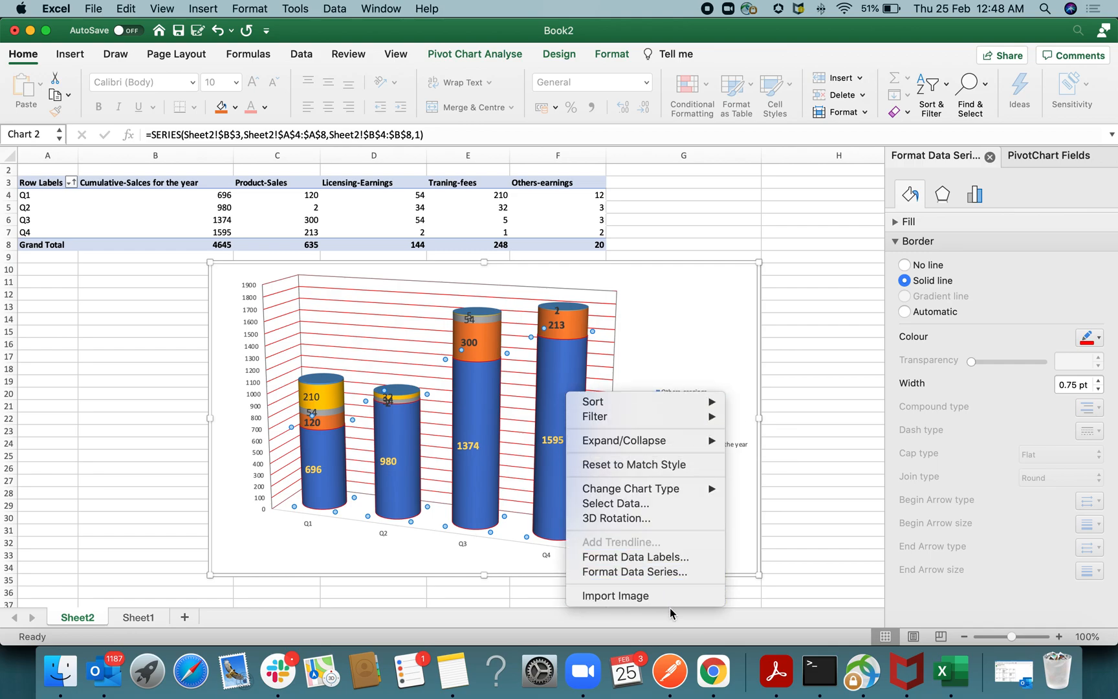
click(667, 573)
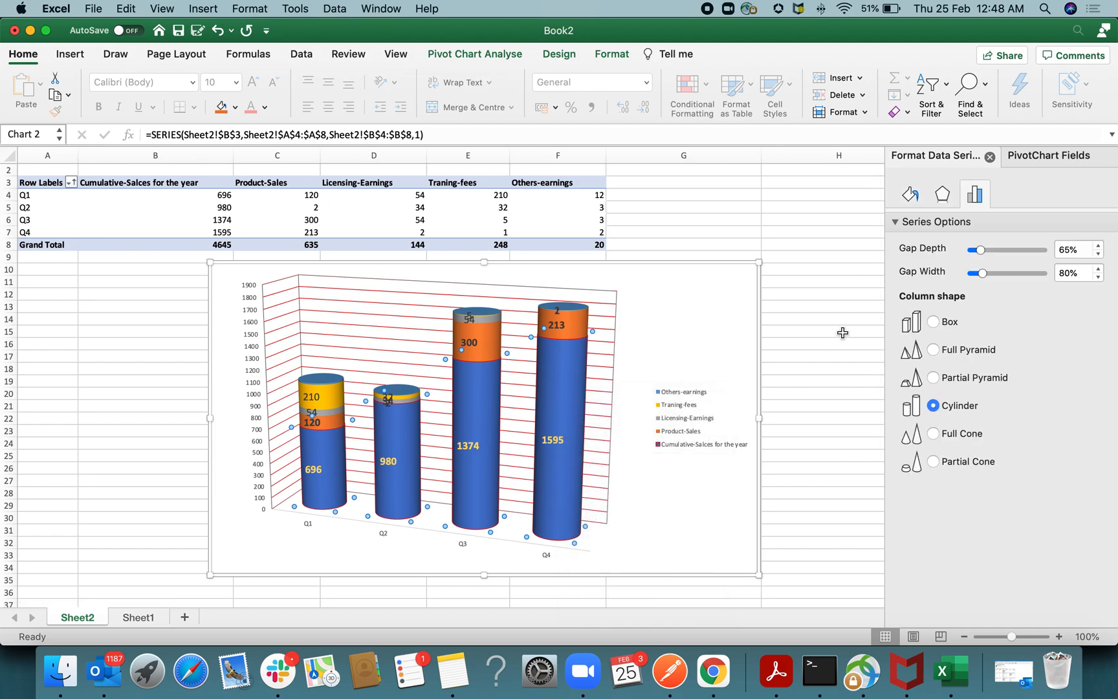
click(909, 197)
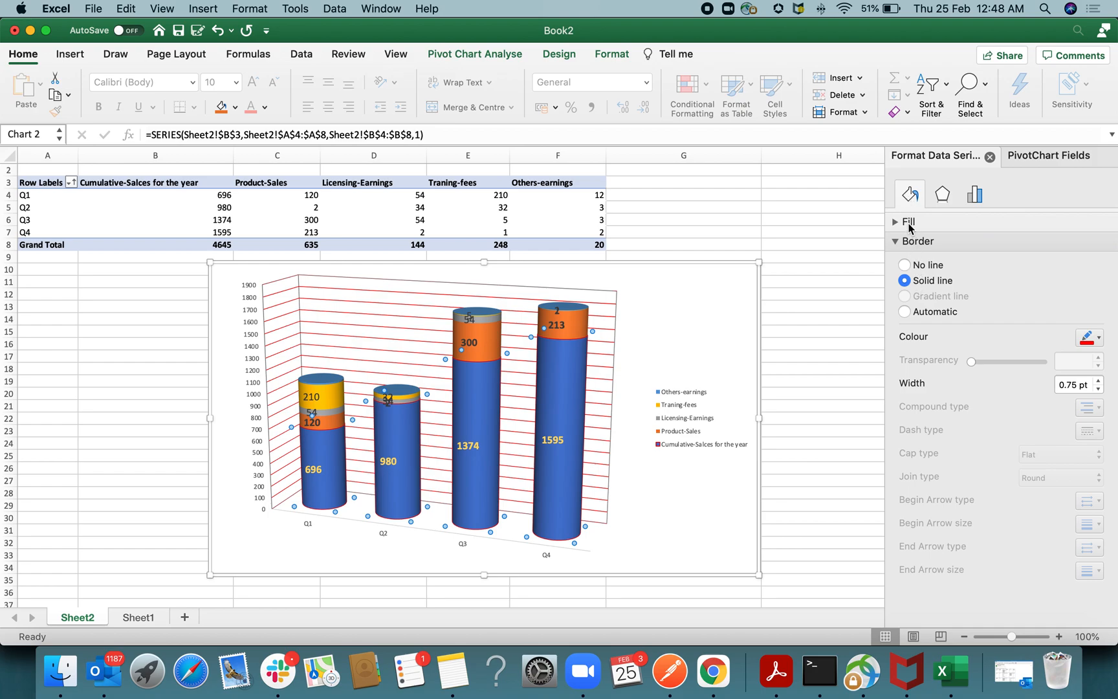
click(909, 222)
click(1082, 366)
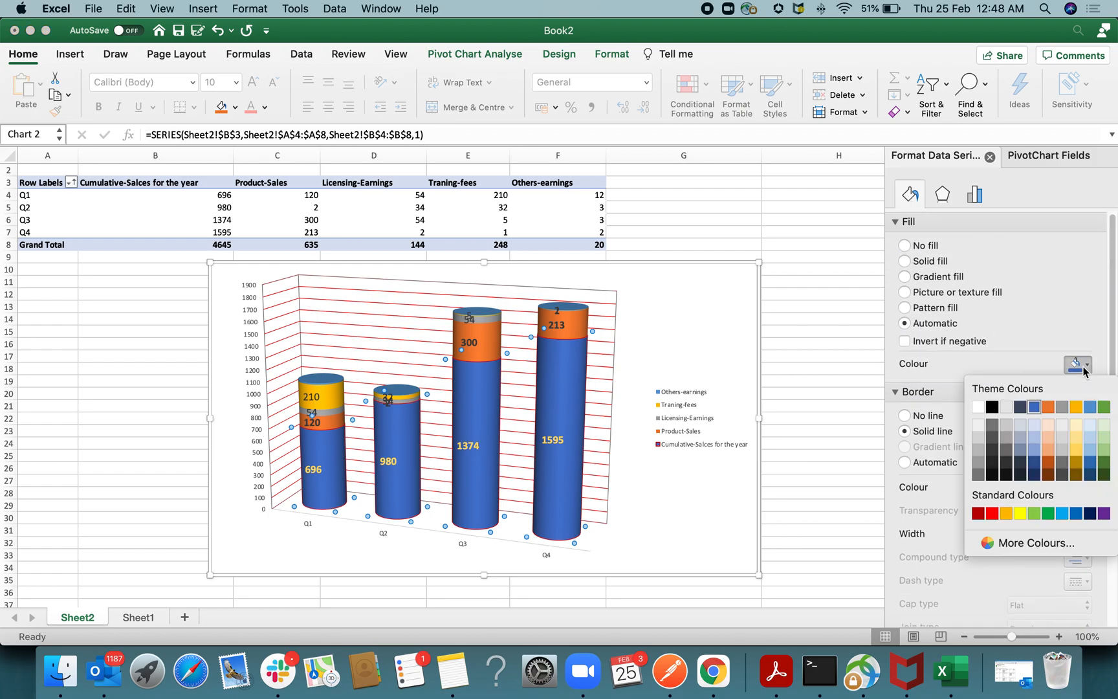
click(978, 511)
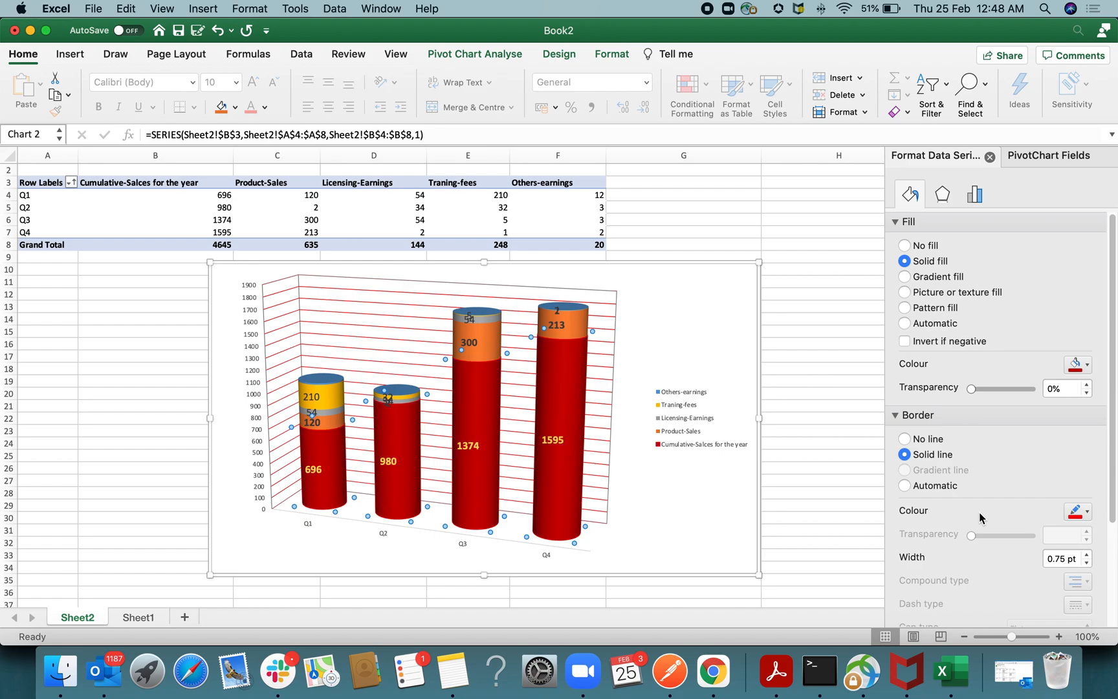
click(1081, 366)
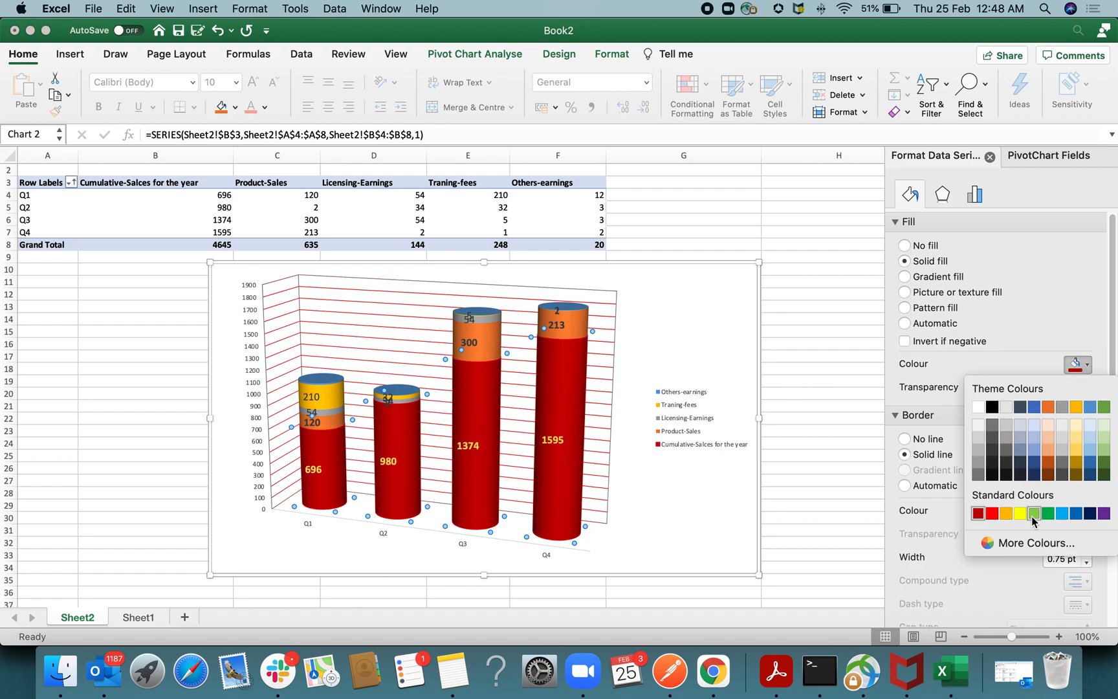
click(1006, 514)
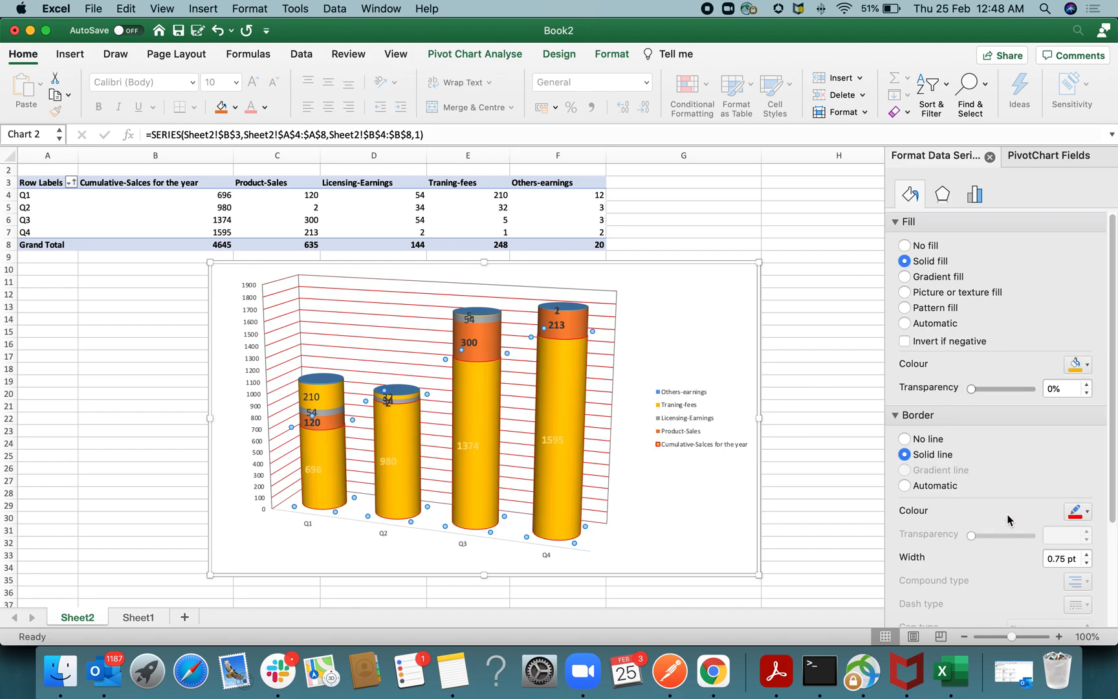
Step: Fill the "Cumulative-Salces for the year" cylinders with the darkest gold theme shade and the Product-Sales segments with the next lighter gold shade
click(1081, 366)
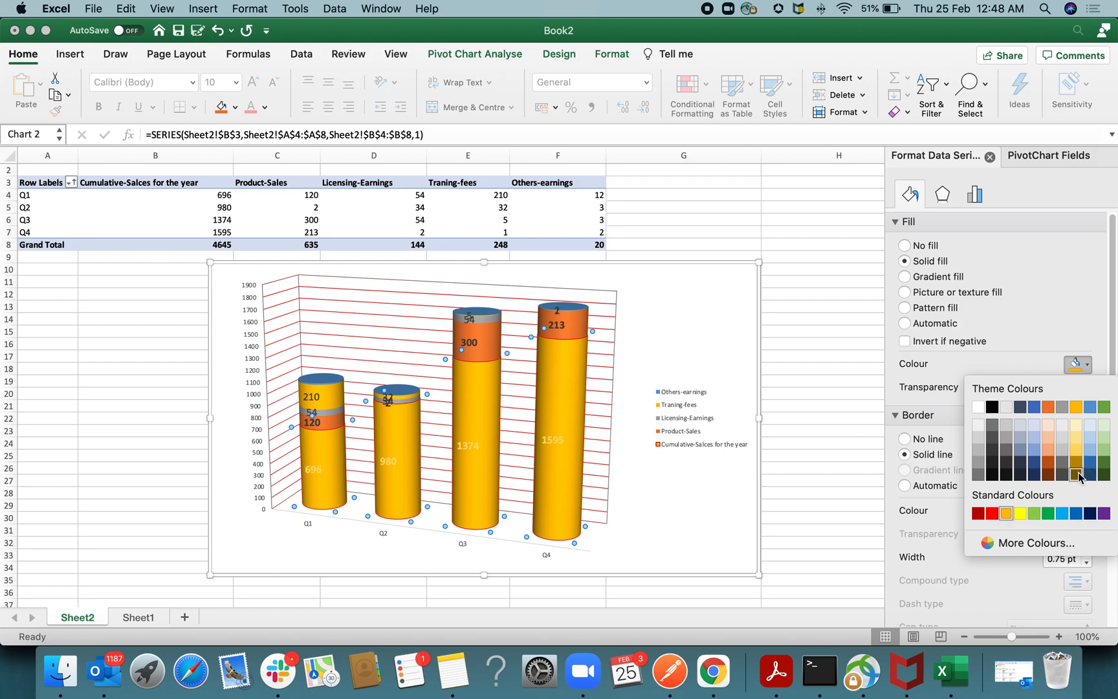
click(1077, 476)
click(567, 331)
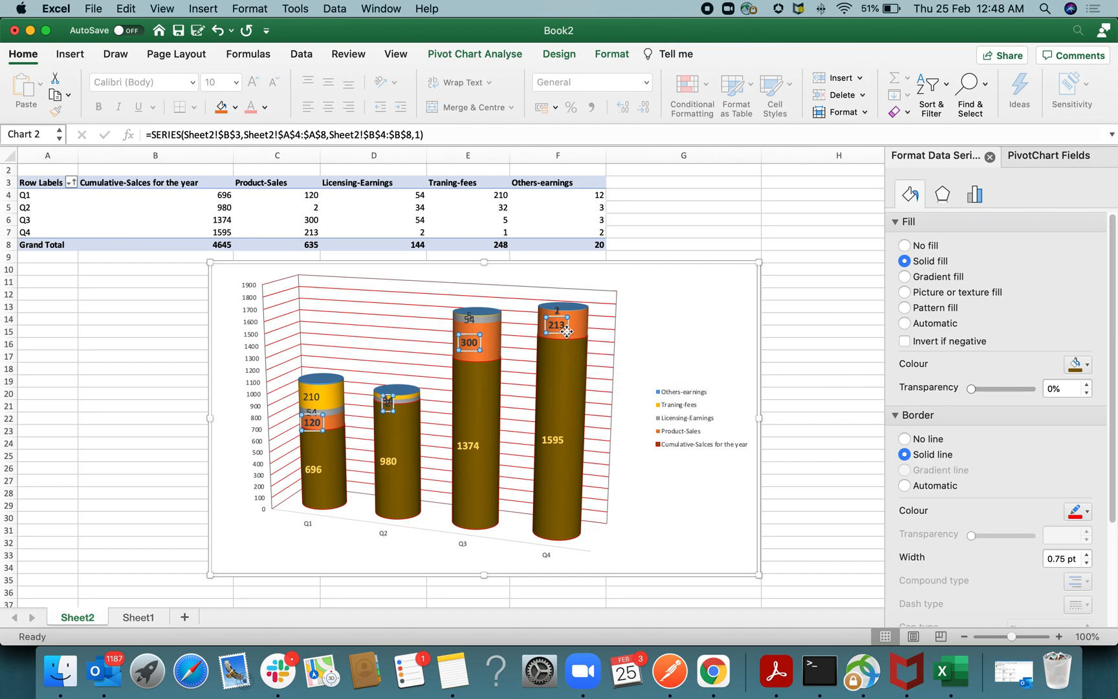
click(577, 326)
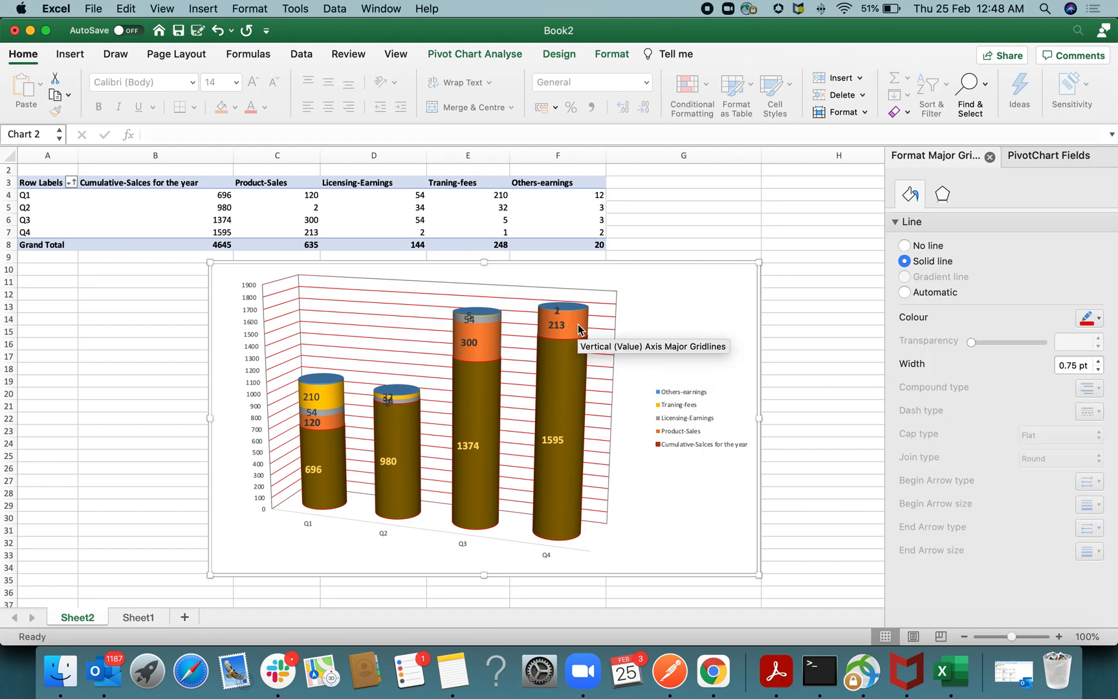
click(855, 331)
click(577, 321)
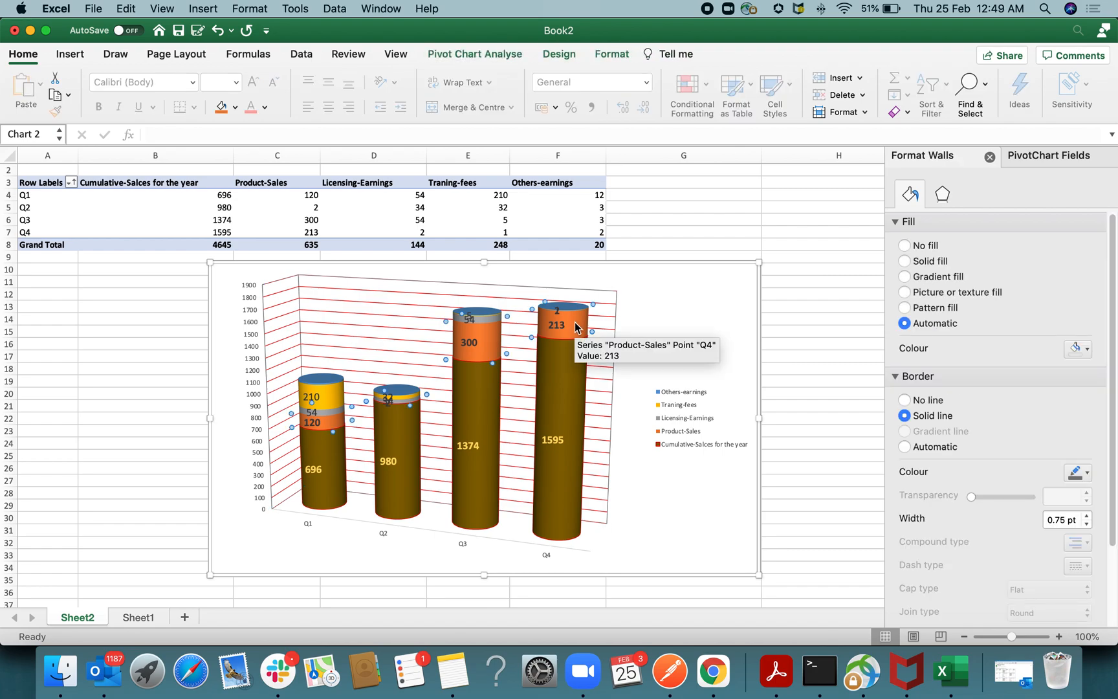
click(575, 321)
click(1086, 365)
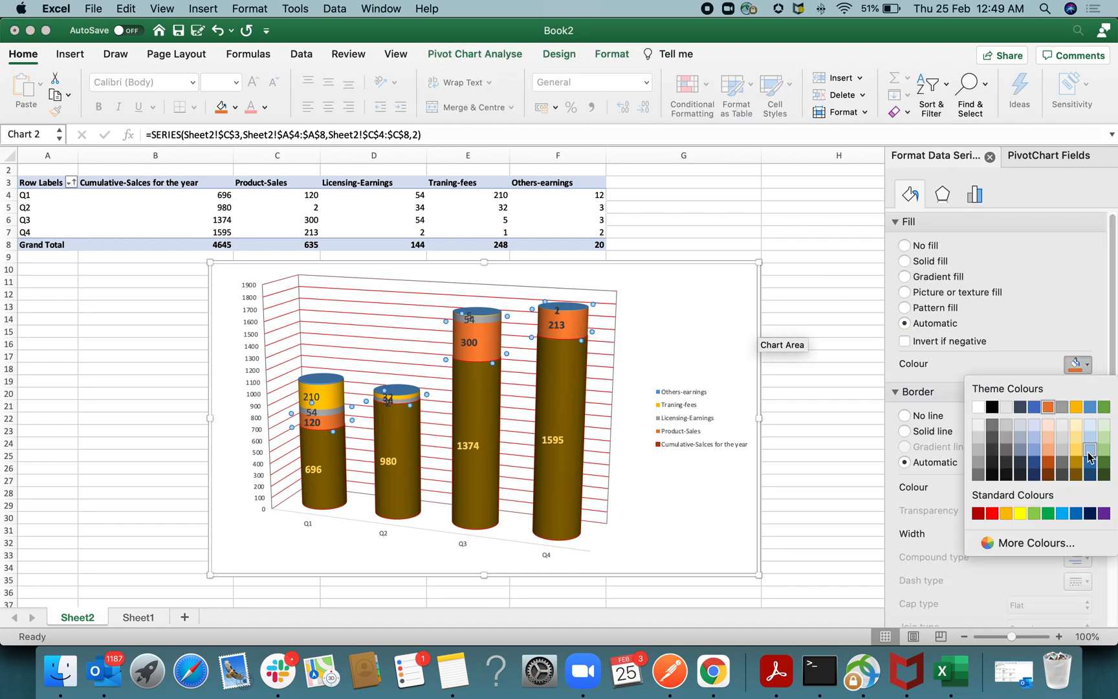
click(1079, 462)
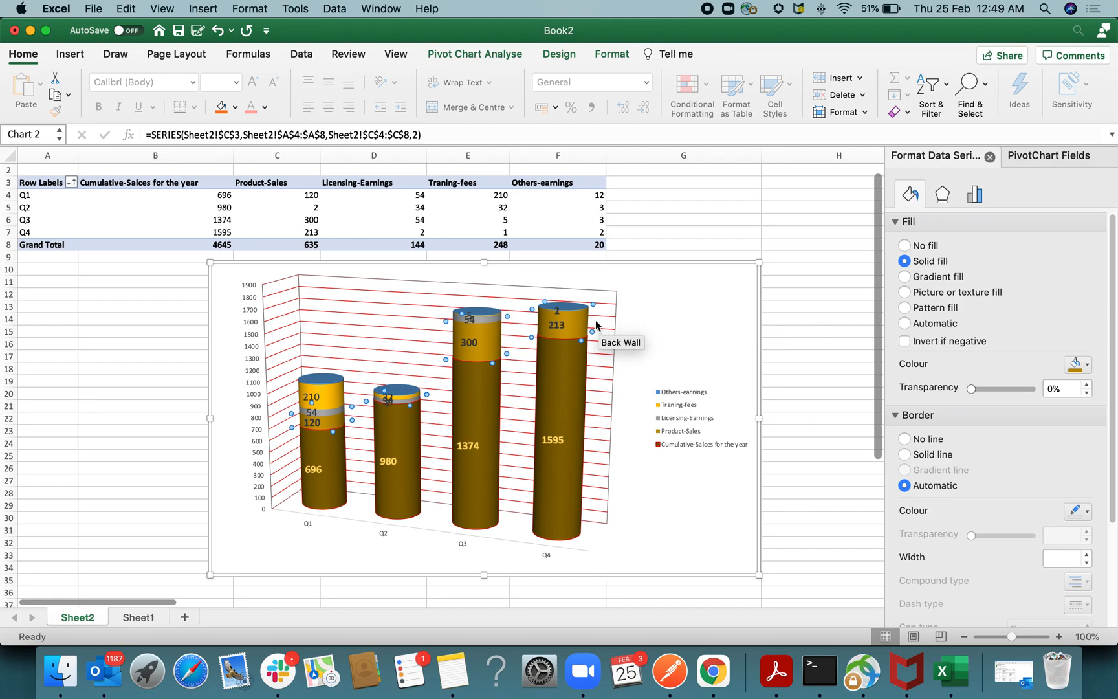
Step: Fill the Licensing-Earnings segments with a light gold theme shade
click(407, 402)
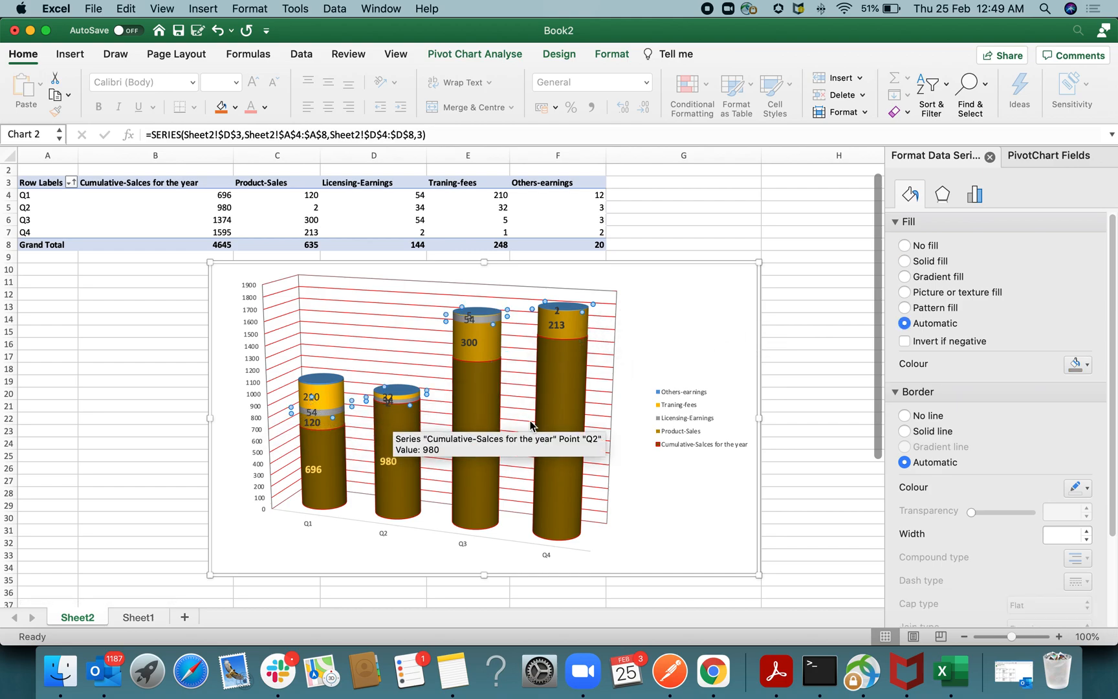
click(1087, 365)
click(1072, 452)
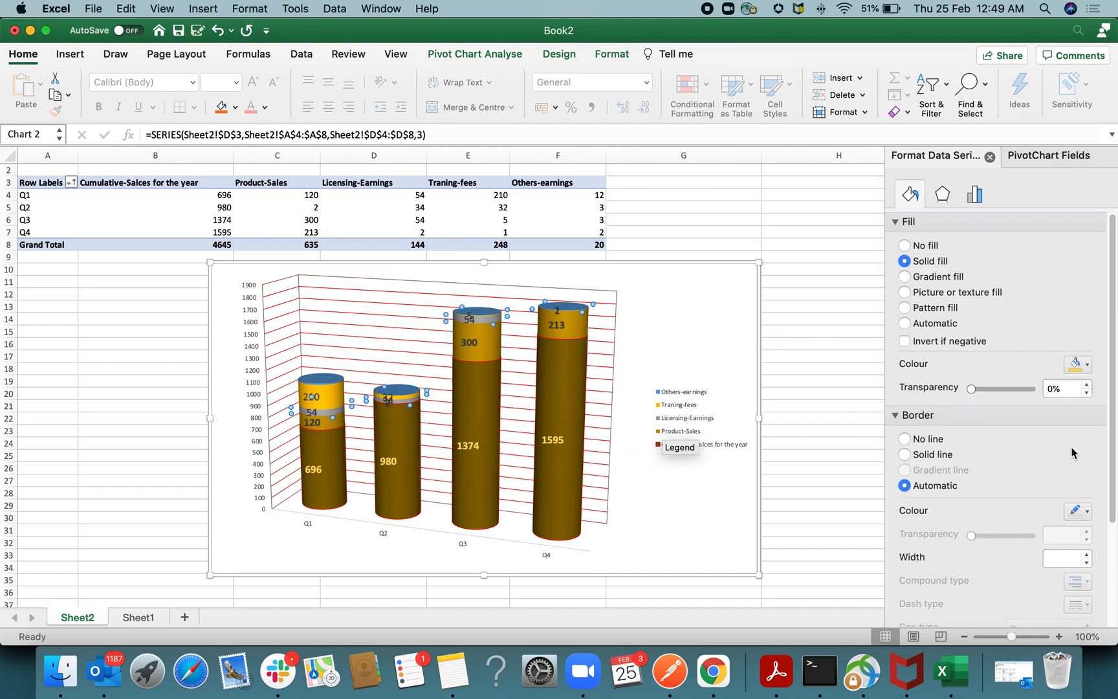
Step: Fill the Traning-fees segments with a pale gold theme shade, trying the Licensing-Earnings shade first, and deselect the chart
click(327, 396)
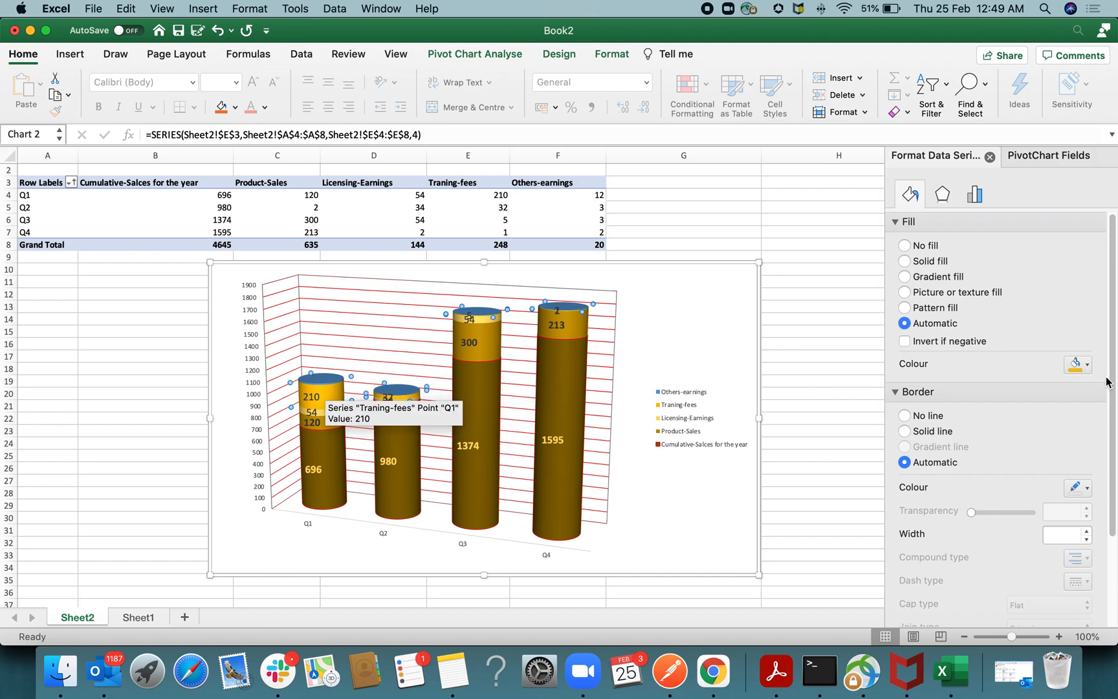
click(1087, 365)
click(1079, 455)
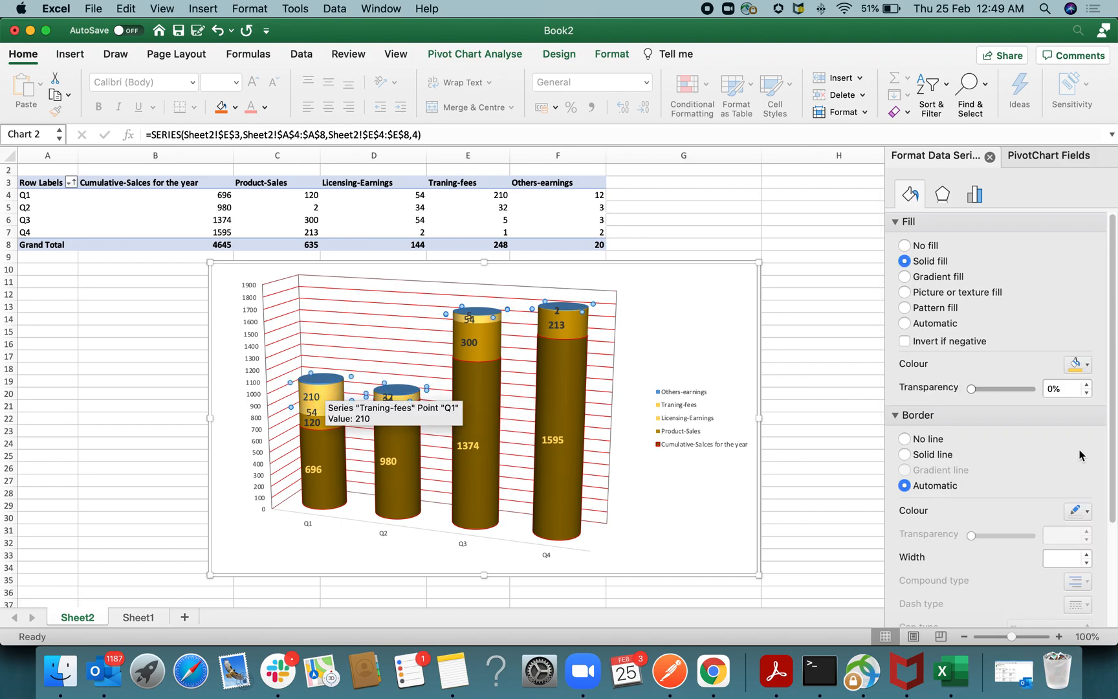
click(1086, 365)
click(1078, 440)
click(770, 317)
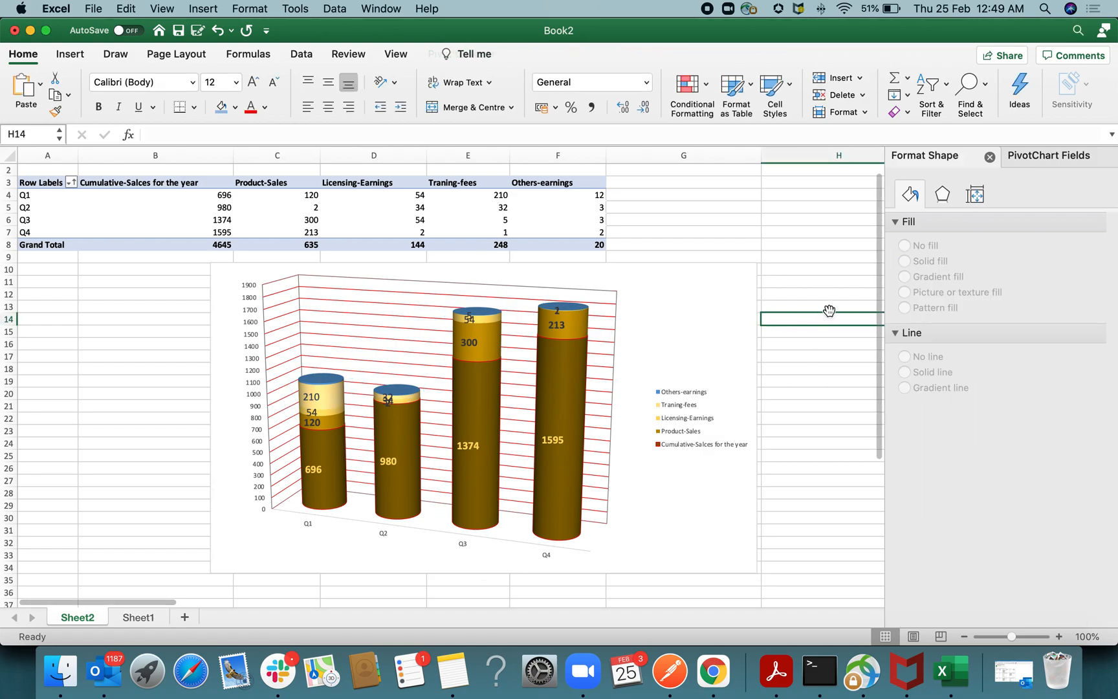
Step: Try gradient, picture or texture, pattern and automatic fills on the "Cumulative-Salces for the year" cylinders
click(557, 396)
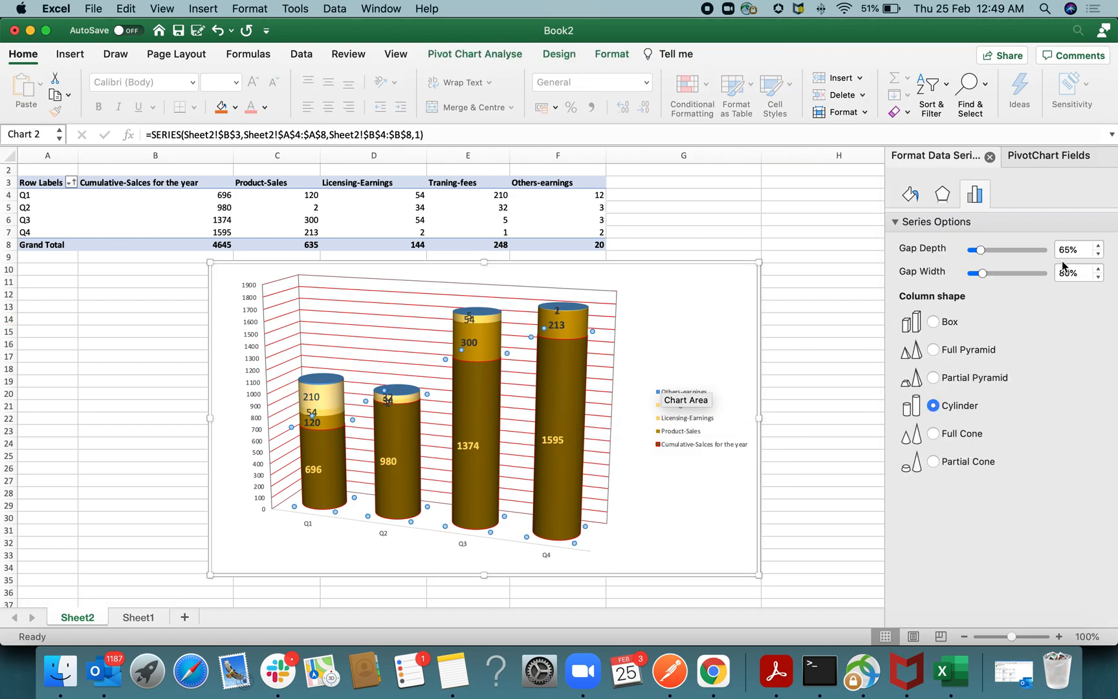
click(911, 197)
click(915, 220)
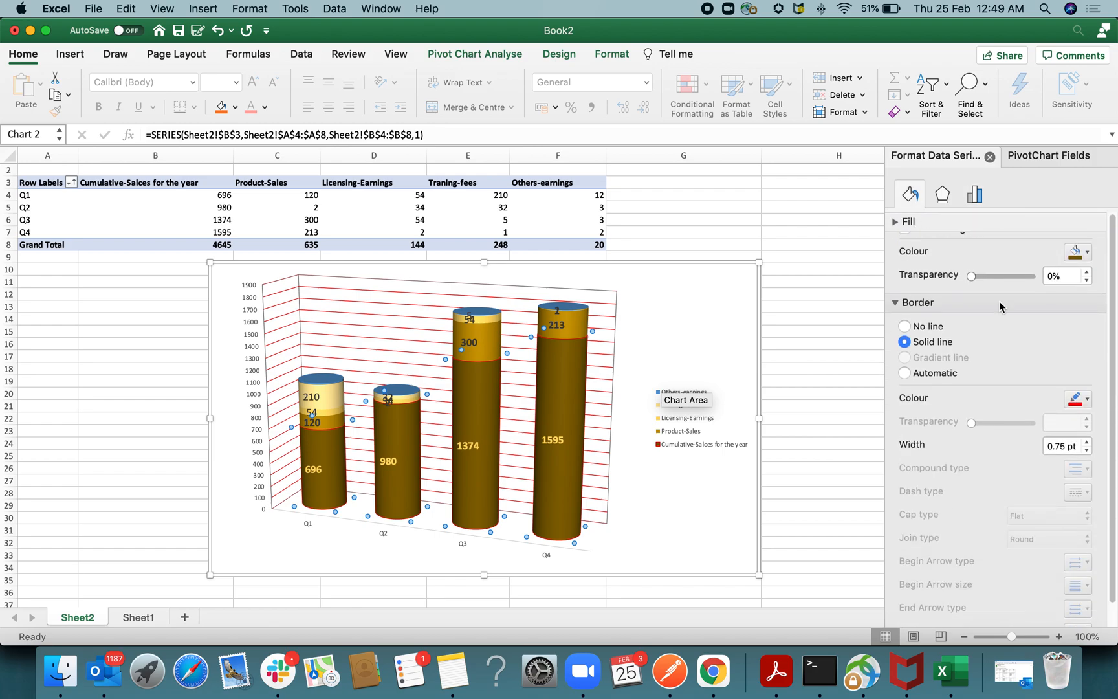
click(911, 220)
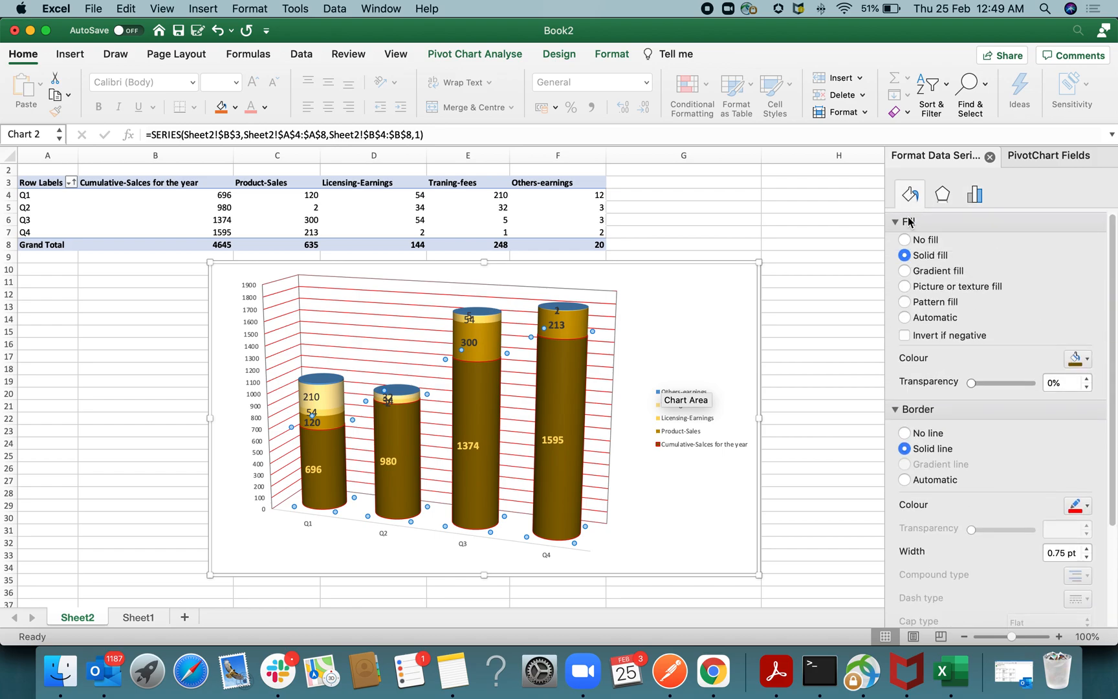
click(953, 280)
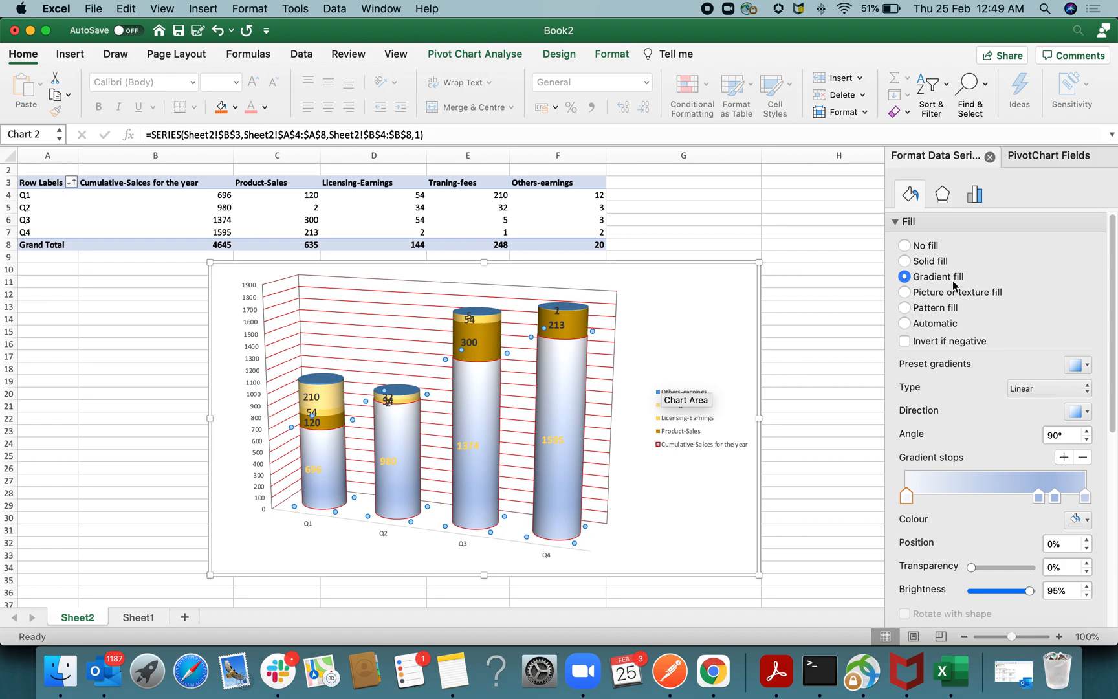
click(949, 294)
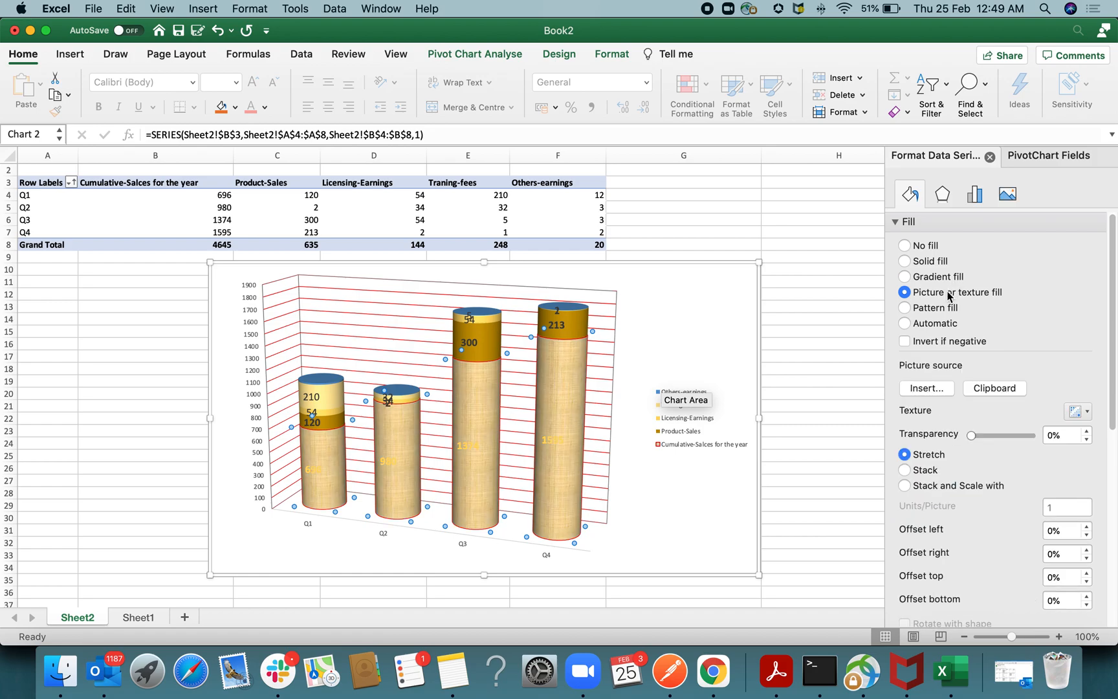
click(941, 309)
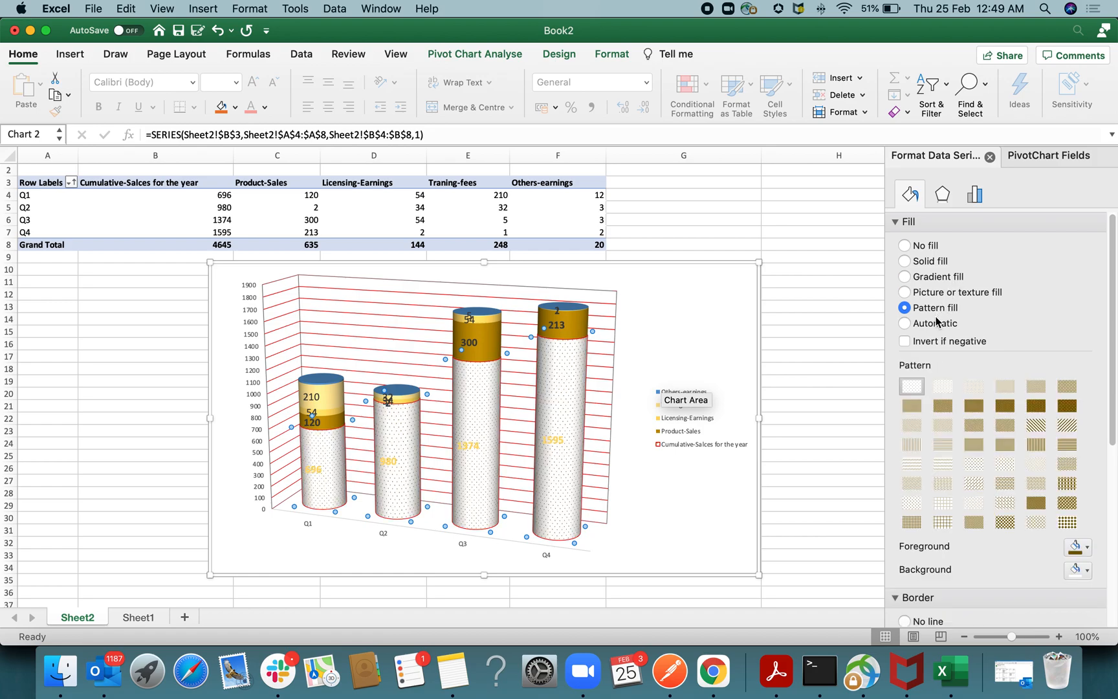
click(936, 321)
Step: Try several fill patterns, a solid fill and a texture fill on the "Cumulative-Salces for the year" cylinders
click(935, 309)
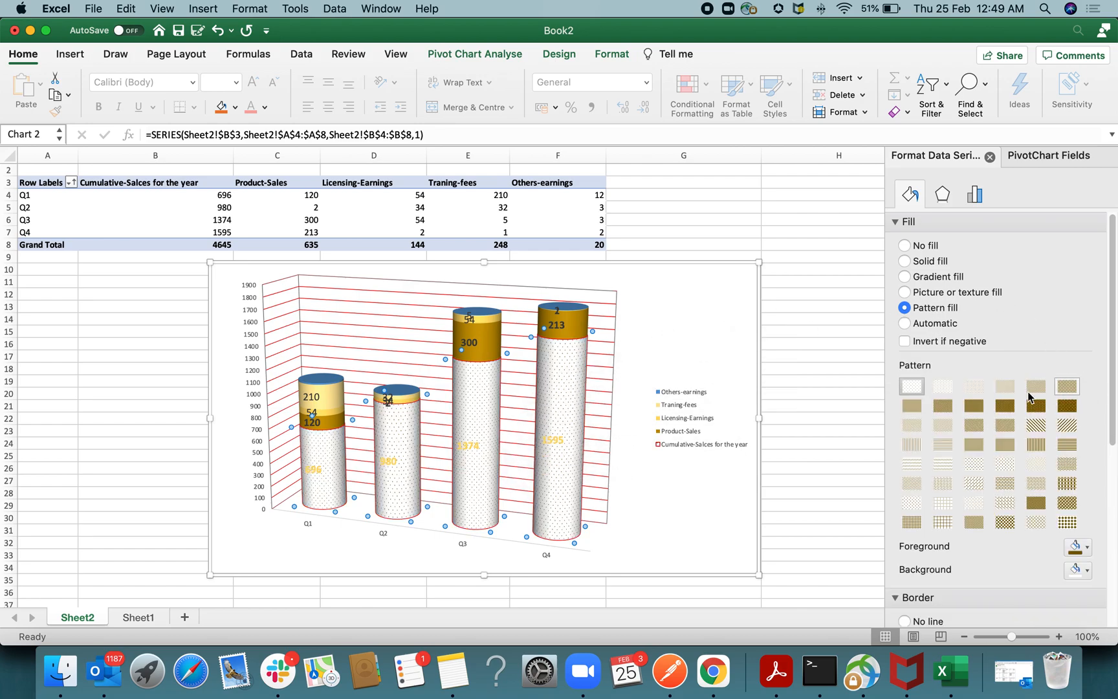
click(949, 405)
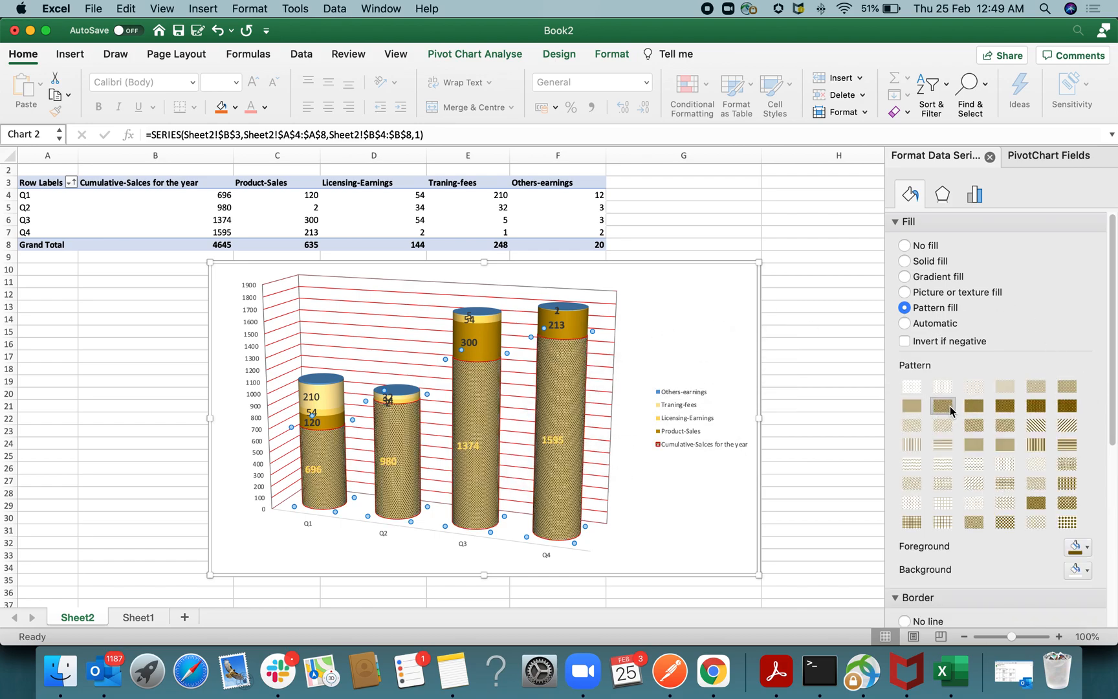
click(1011, 425)
click(1010, 448)
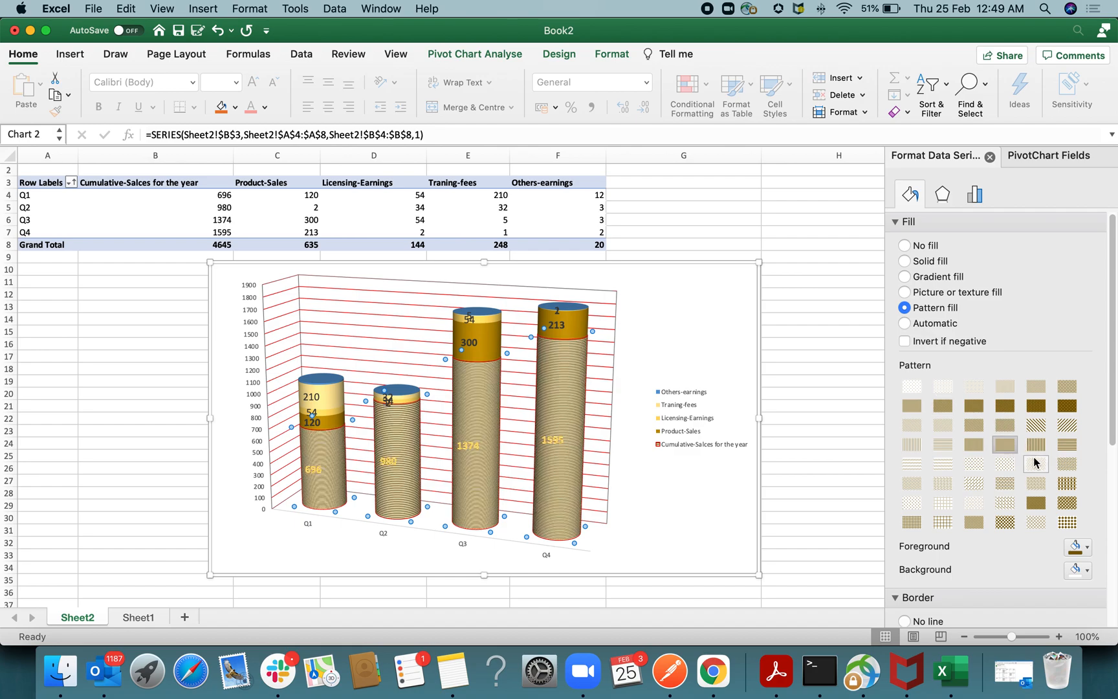
click(976, 484)
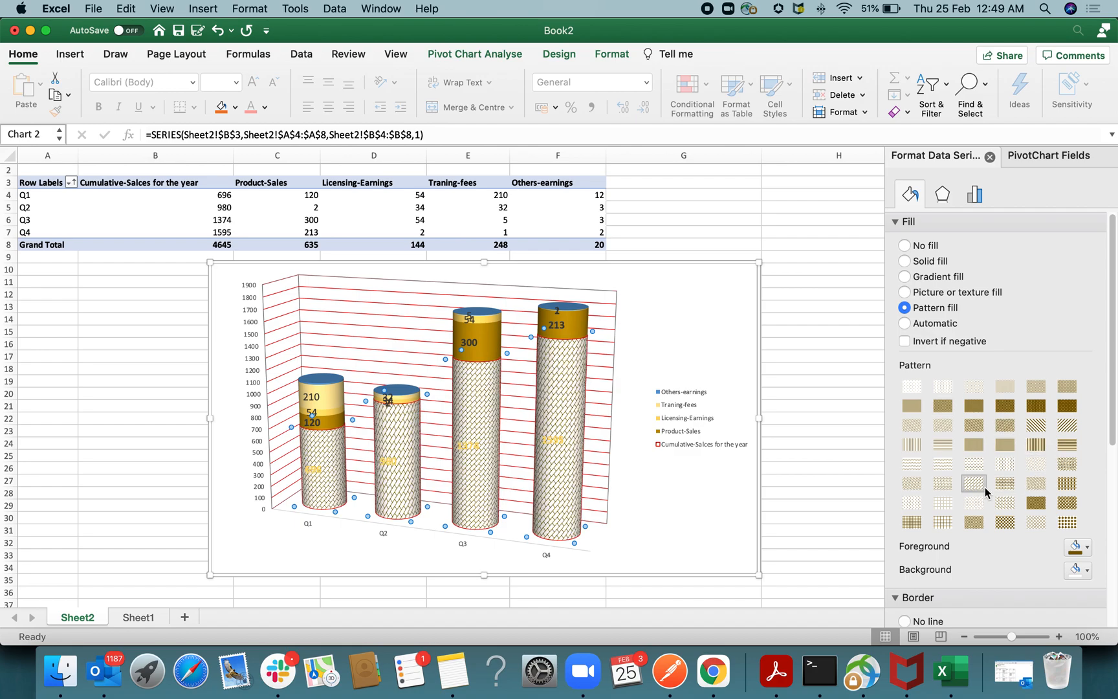
click(930, 261)
click(929, 295)
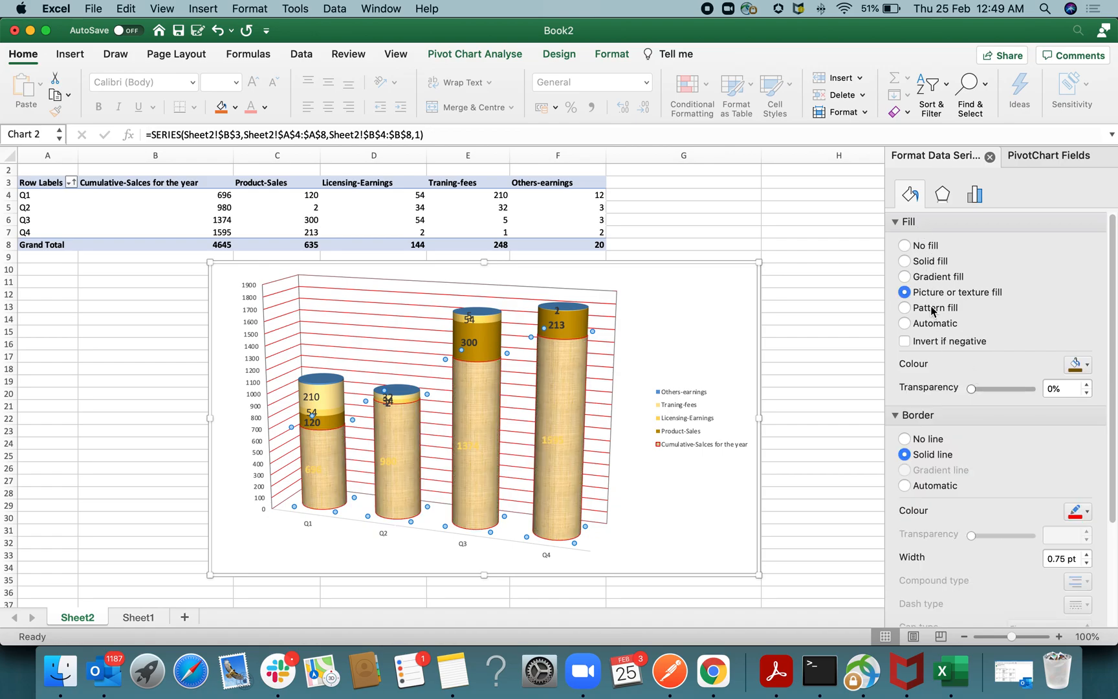
Step: Give the "Cumulative-Salces for the year" cylinders a horizontal brick pattern fill, trying several line patterns first
click(931, 307)
click(949, 463)
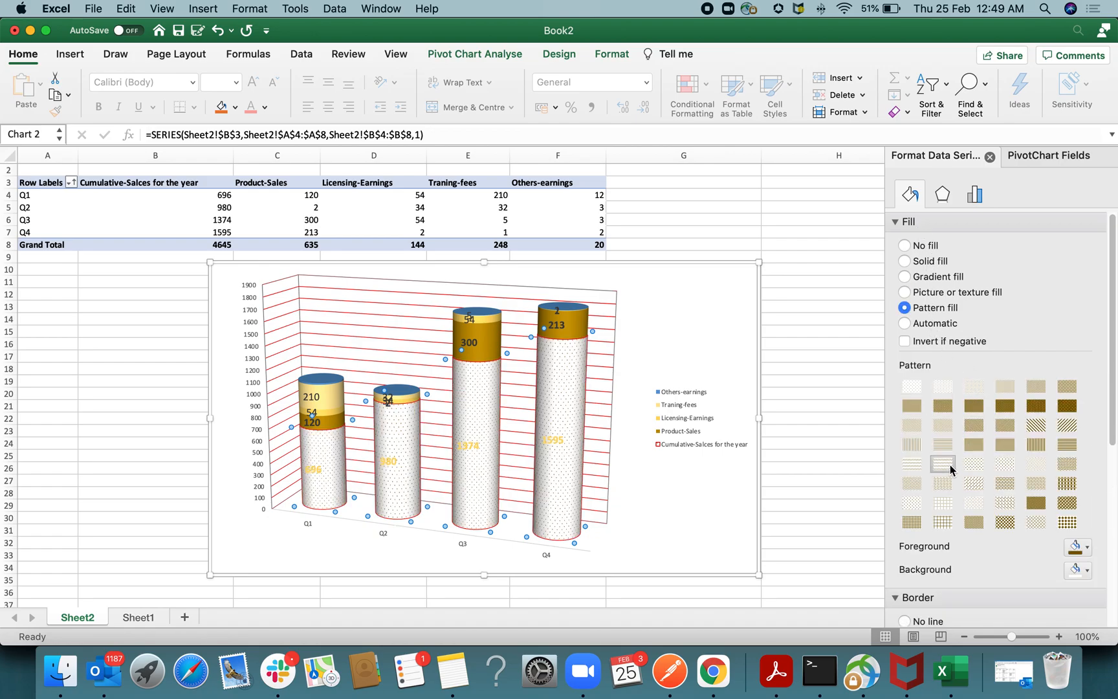
click(949, 444)
click(912, 444)
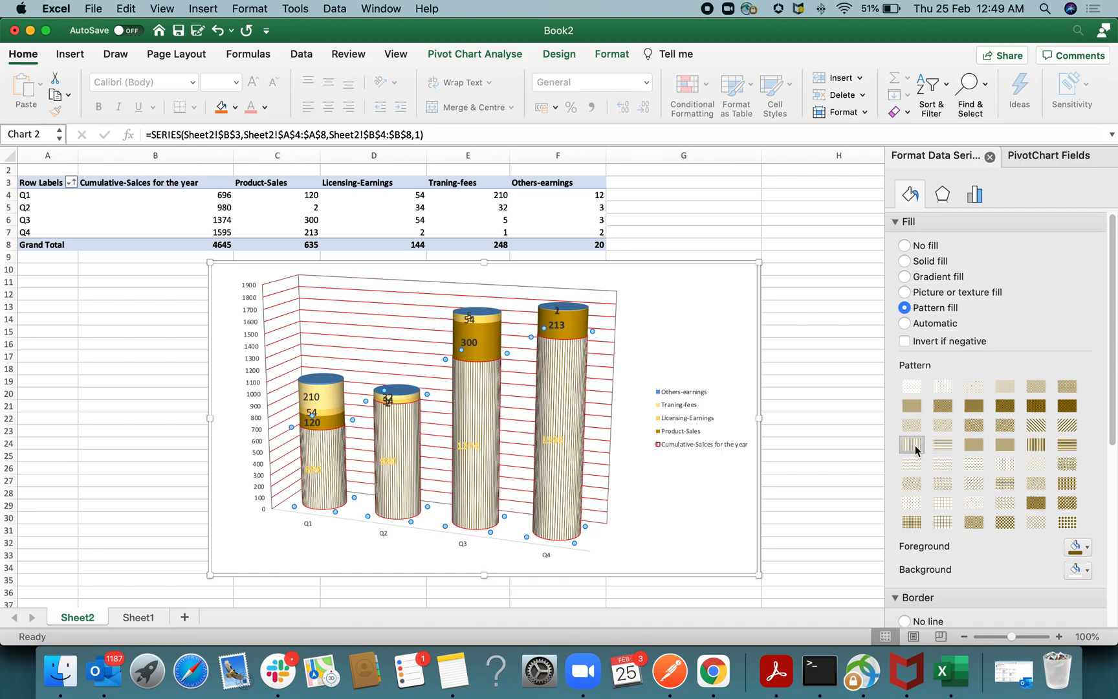
click(943, 464)
click(1004, 483)
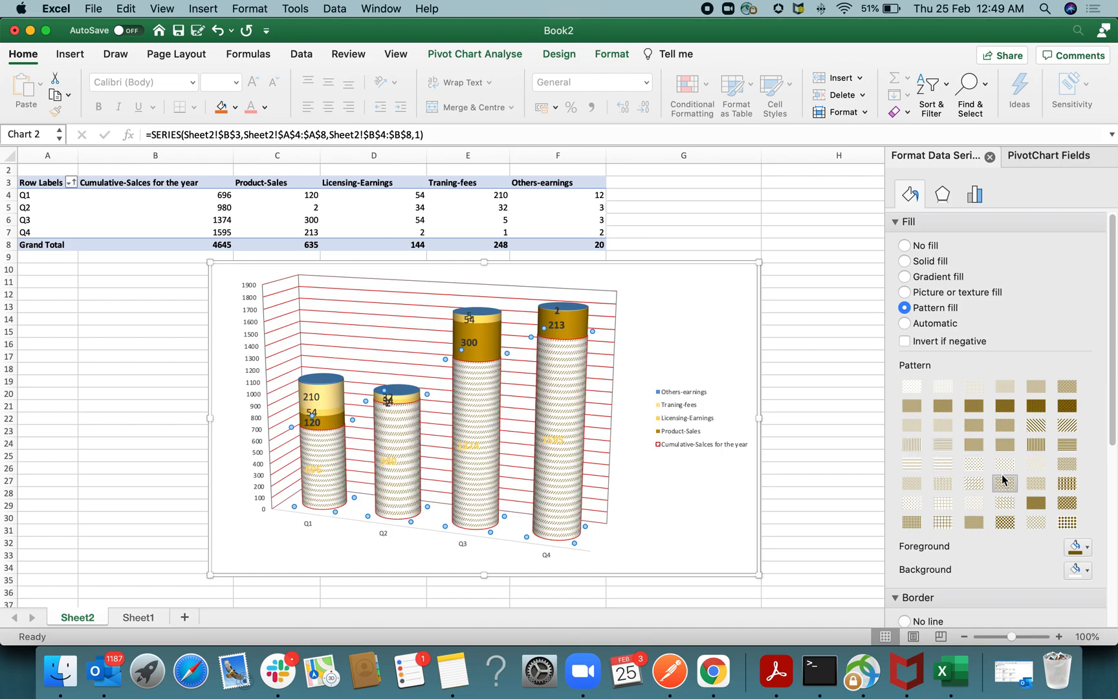
Step: Apply a picture or texture fill to the Product-Sales data labels
click(556, 324)
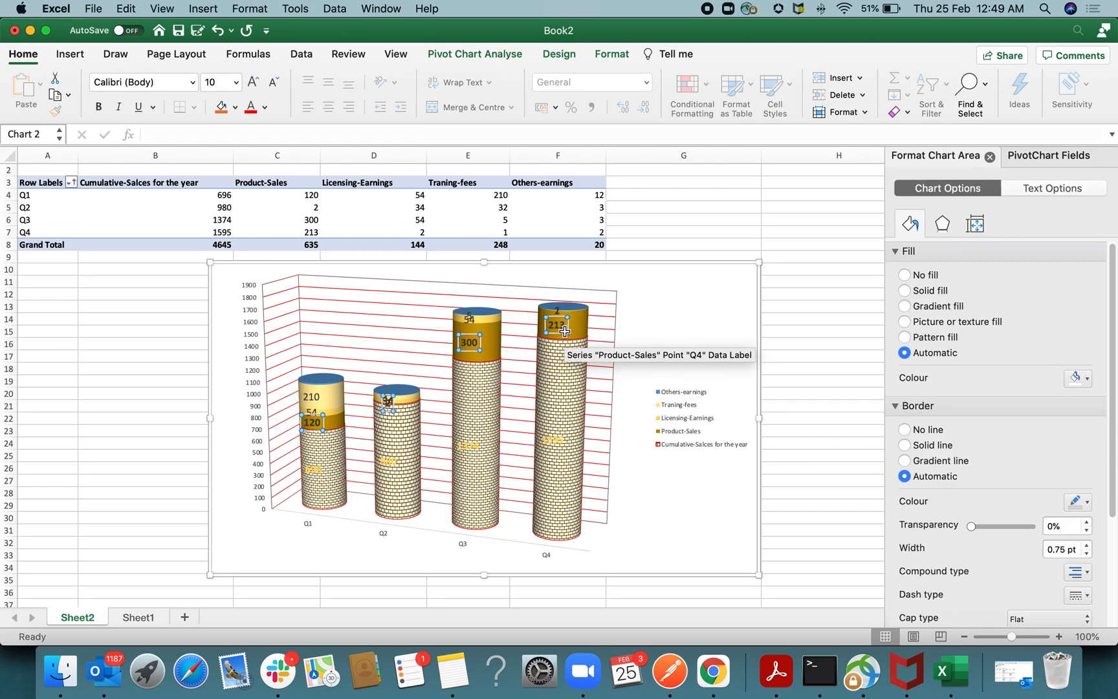
click(929, 308)
click(919, 320)
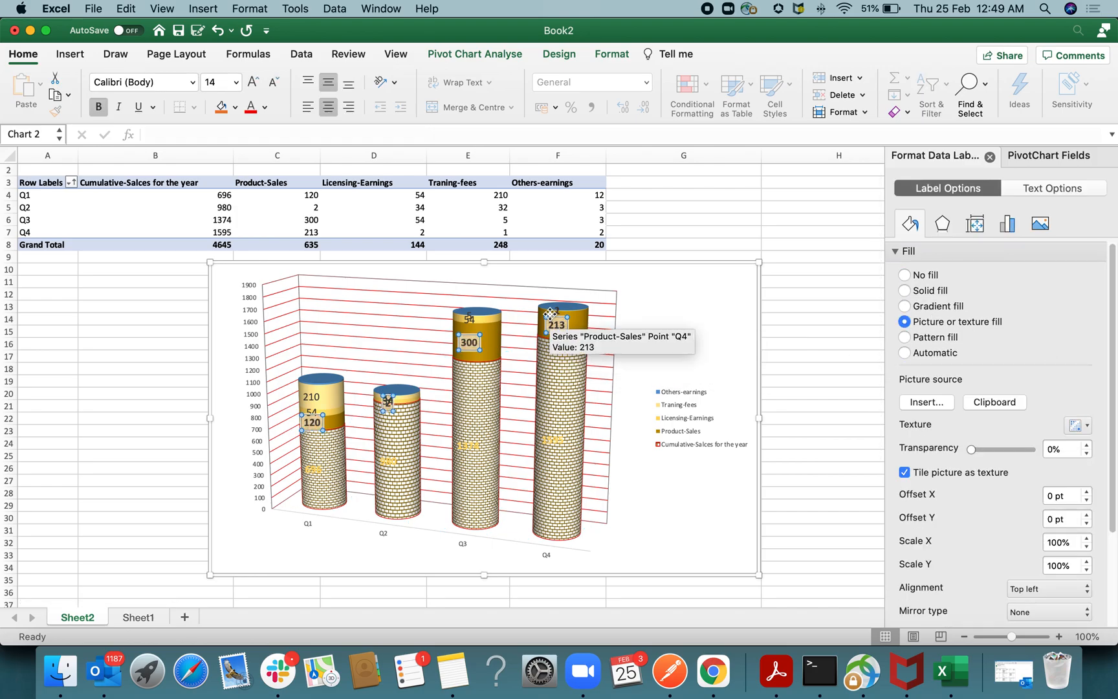
Step: Give the Product-Sales segments a gold confetti-like pattern fill, trying shingle and weave patterns first
click(585, 333)
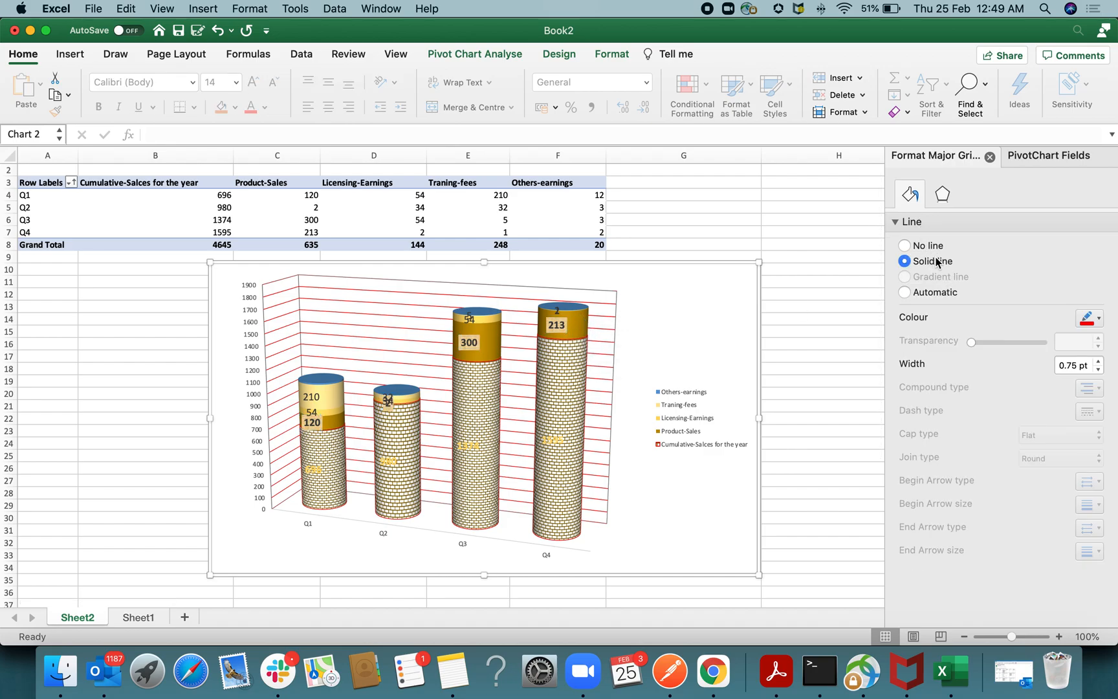
click(576, 320)
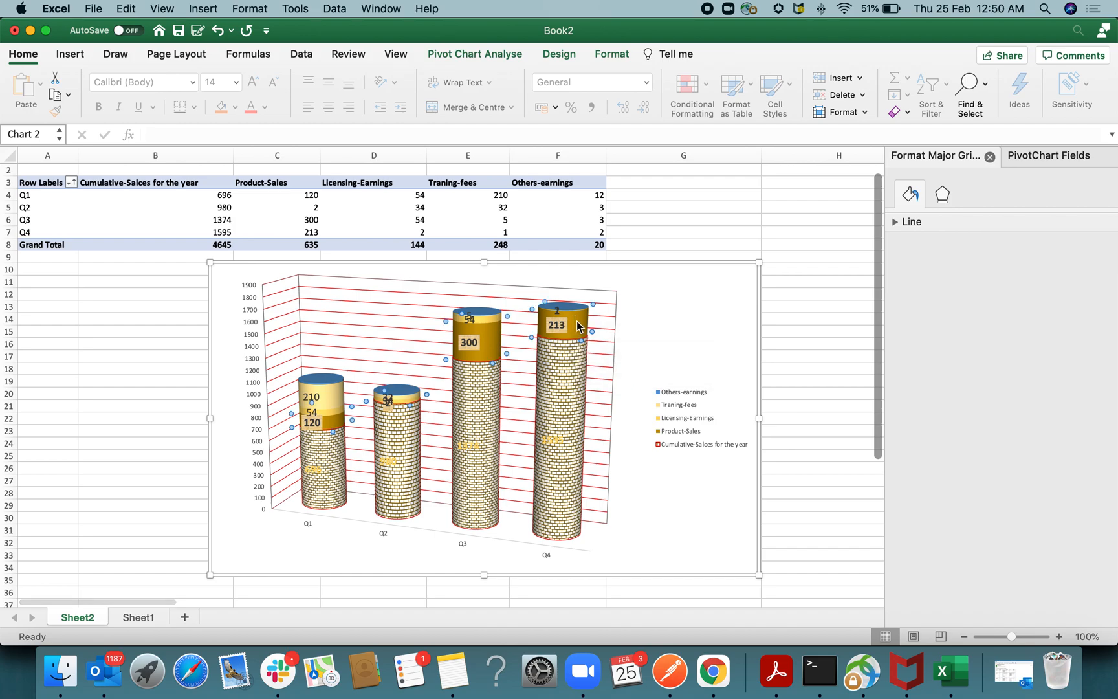
click(927, 277)
click(935, 308)
click(1004, 503)
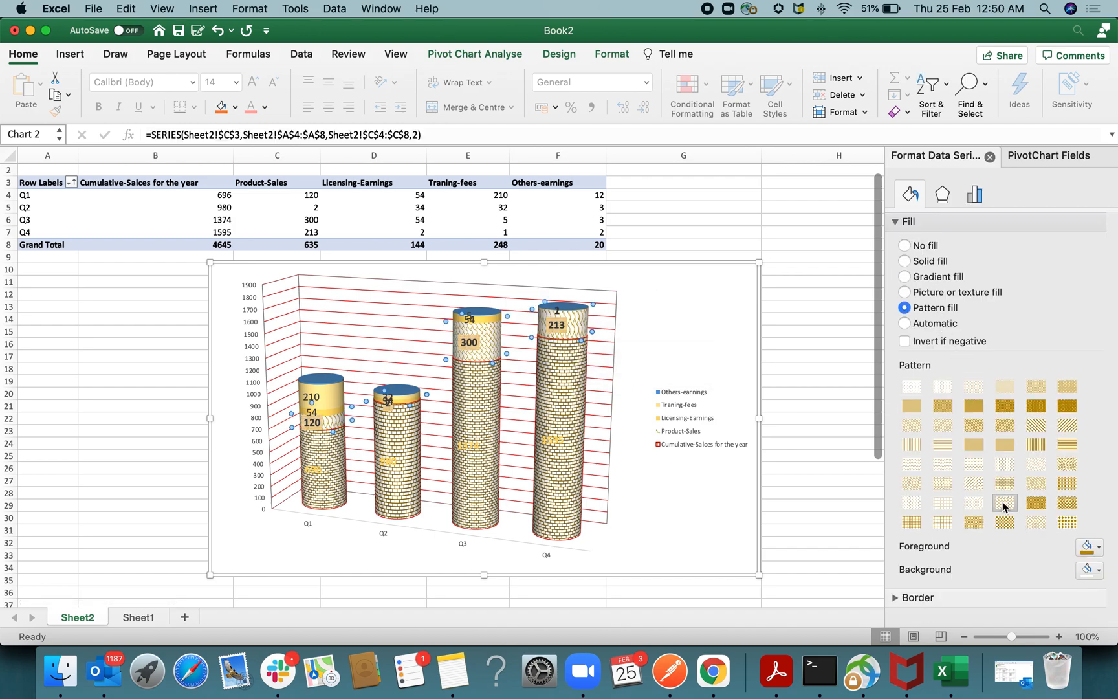
click(1003, 483)
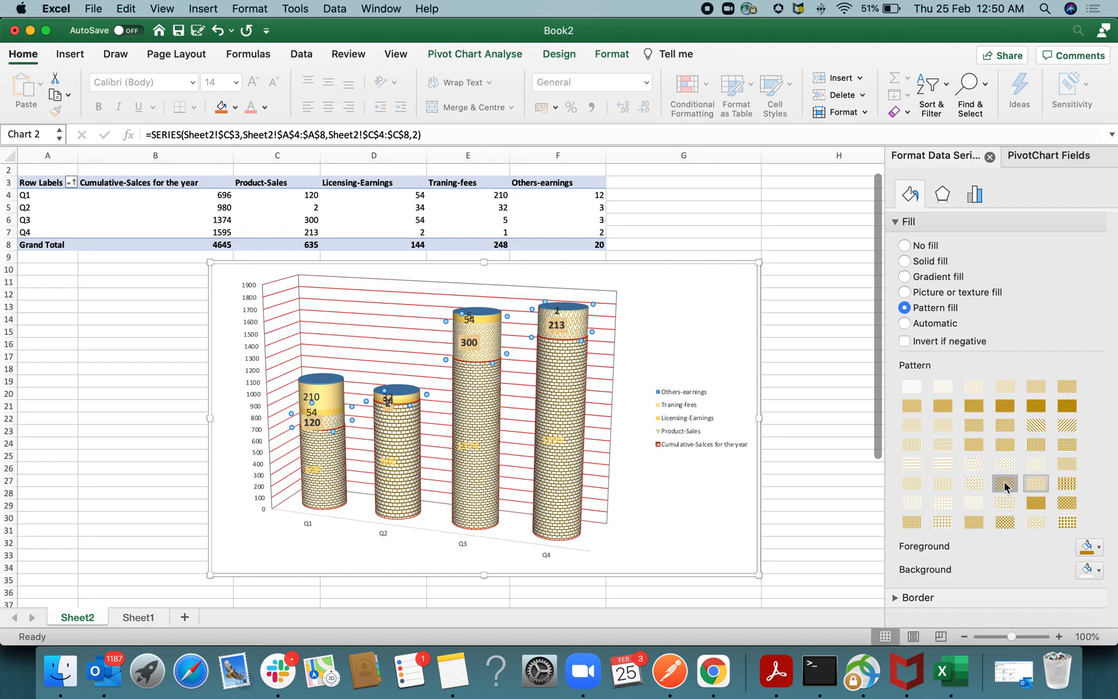
click(1004, 463)
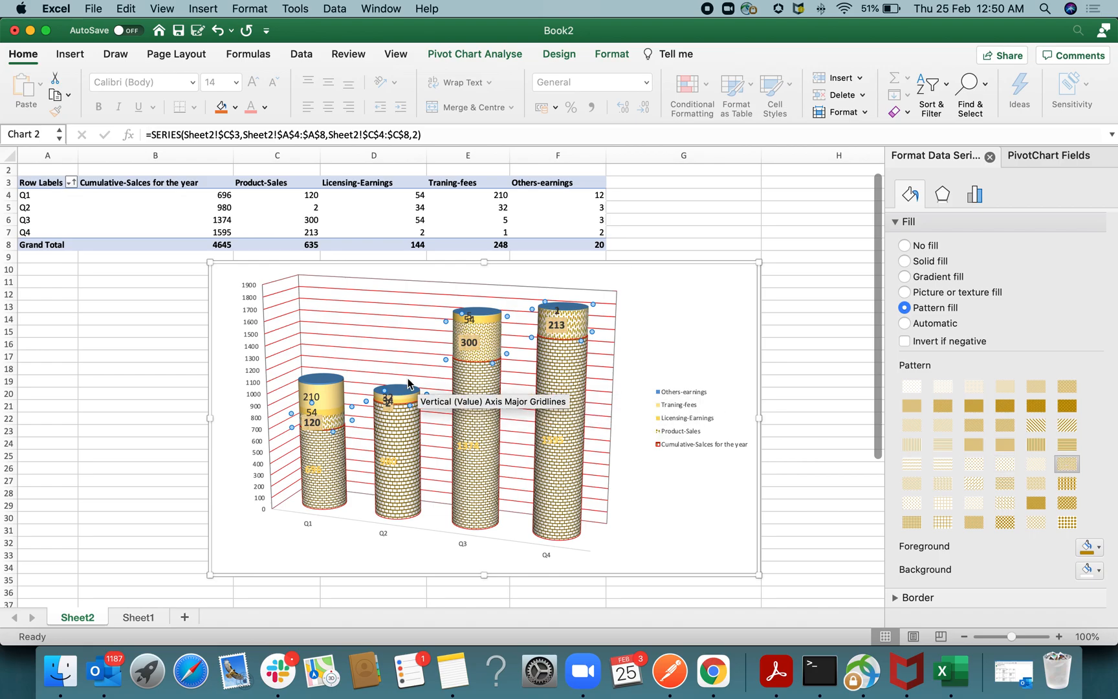
Step: Give the Traning-fees segments a pattern fill in pale gold, trying other patterns before choosing the sphere pattern
click(332, 399)
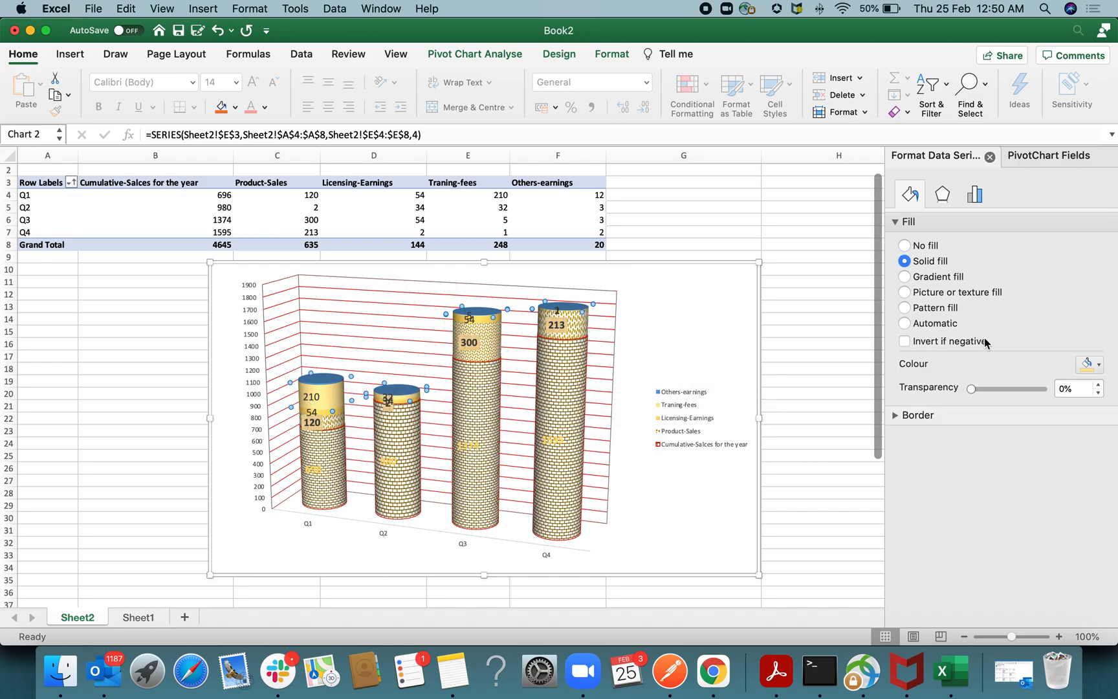
click(939, 309)
click(941, 292)
click(1035, 427)
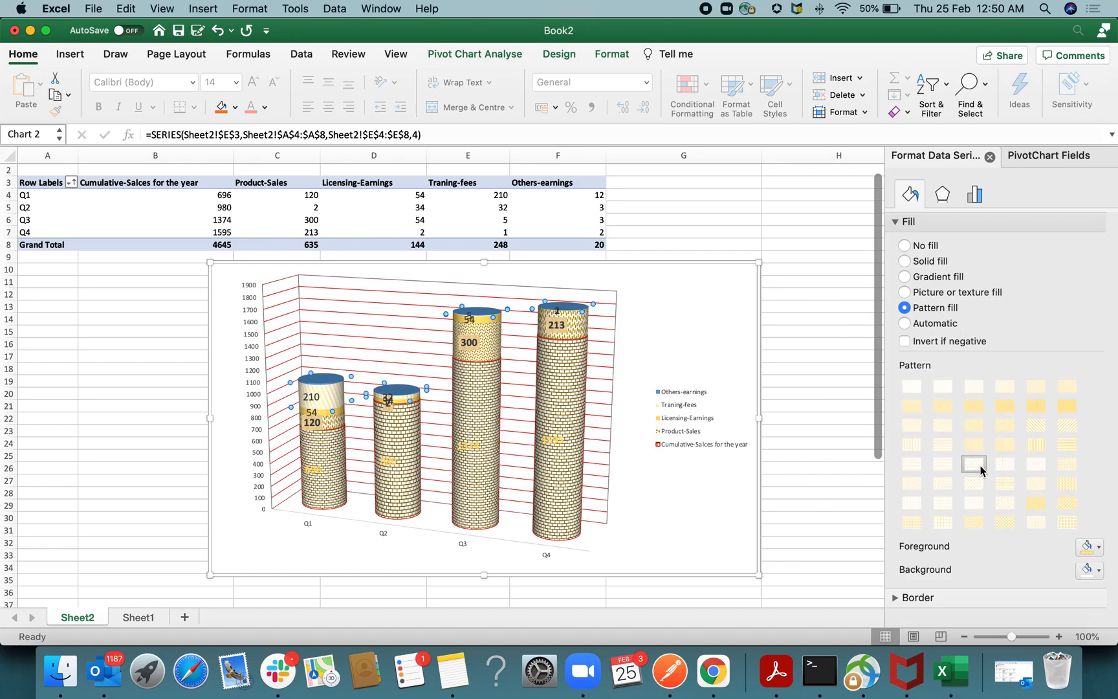
click(1065, 506)
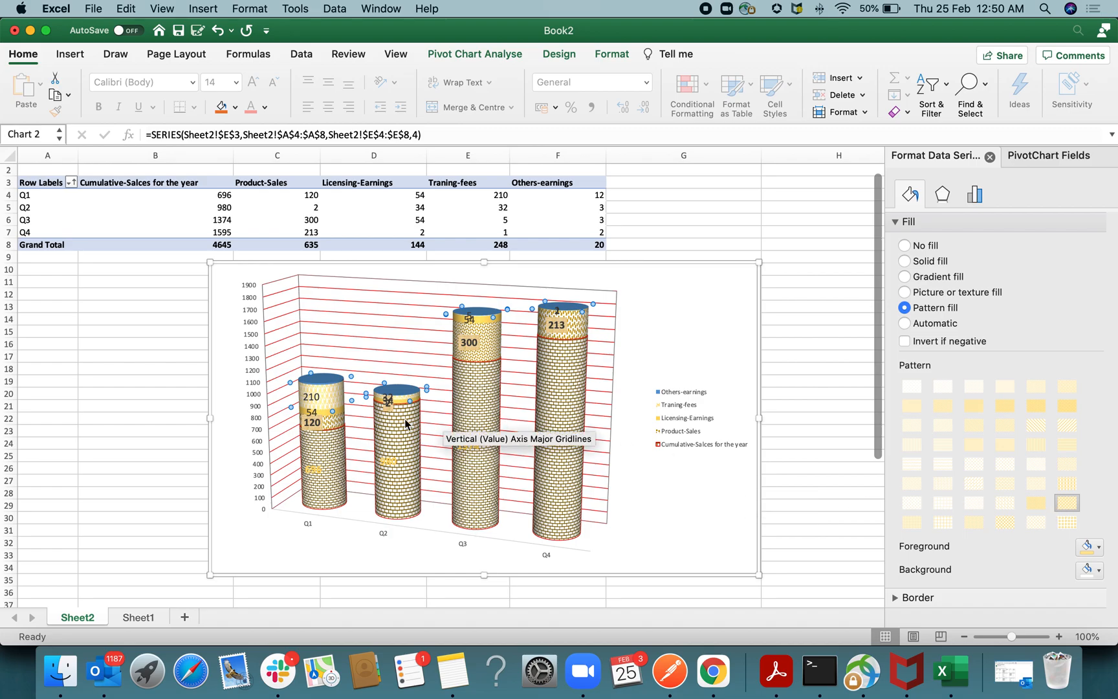
Step: Give the Licensing-Earnings segments a pale pattern fill with a sparse pattern
click(337, 418)
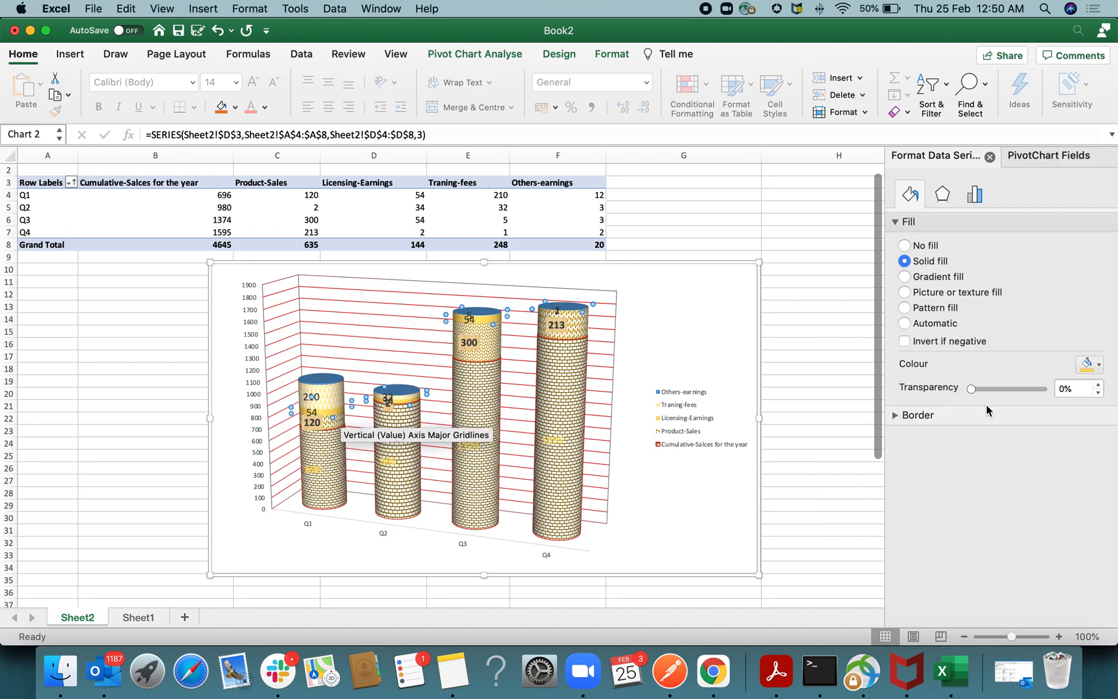
click(935, 309)
click(974, 506)
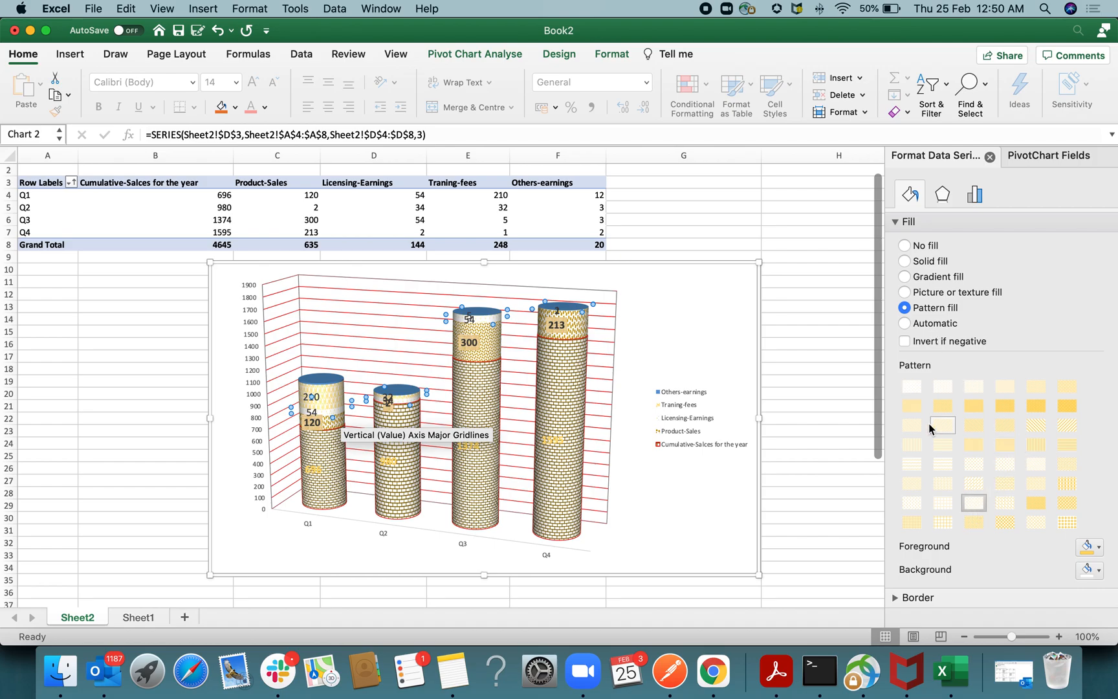
Step: Apply a gradient fill to the "Cumulative-Salces for the year" cylinders and a picture or texture fill to the Traning-fees segments
click(937, 277)
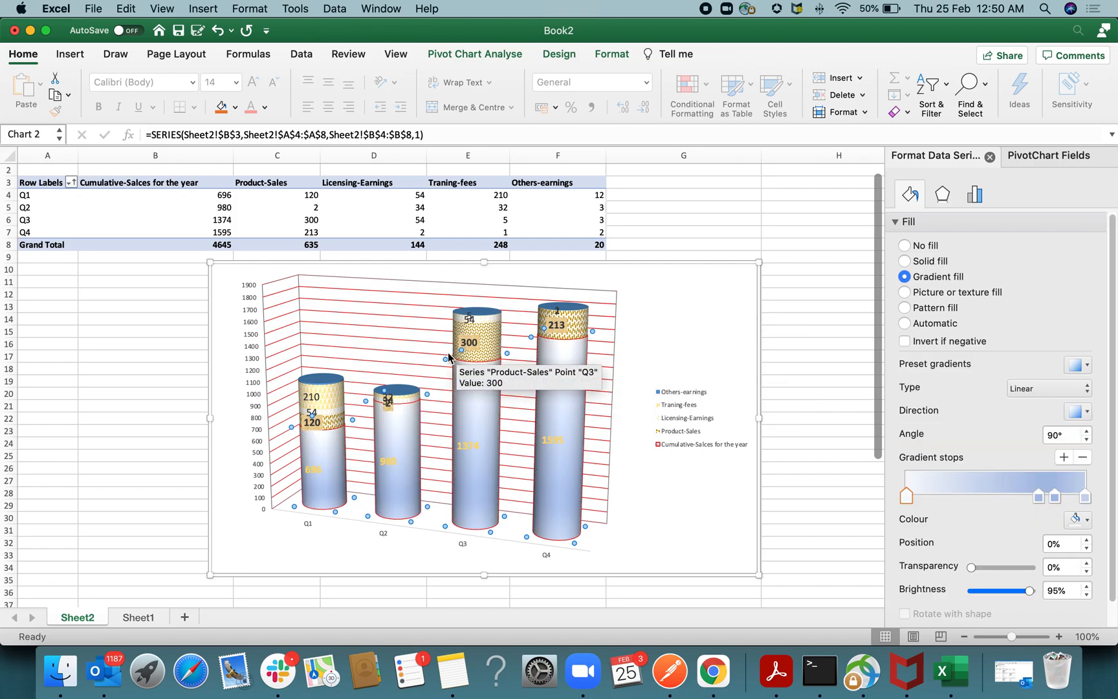
click(316, 394)
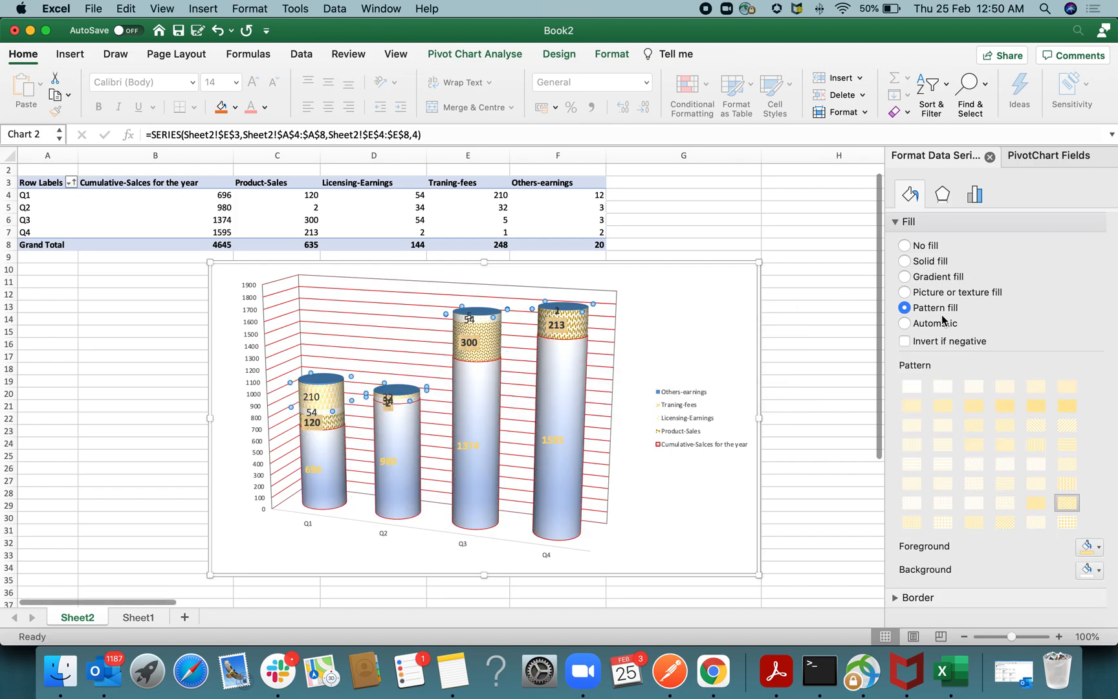
click(904, 292)
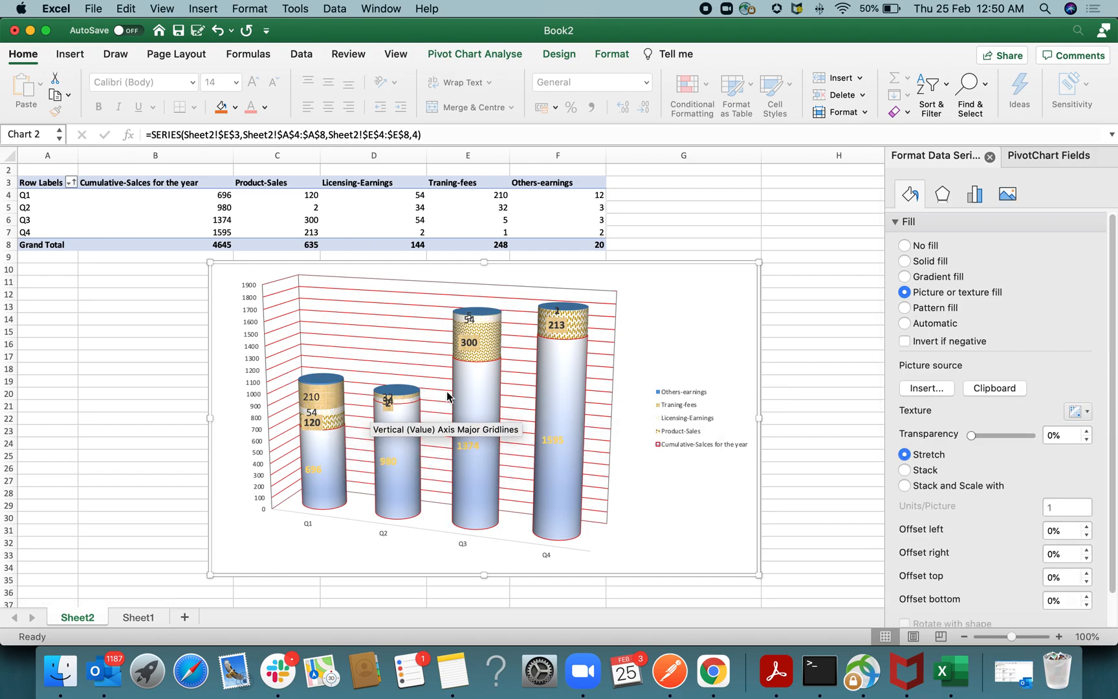
Step: Give the Product-Sales segments a gradient fill, trying a picture or texture fill first
click(353, 419)
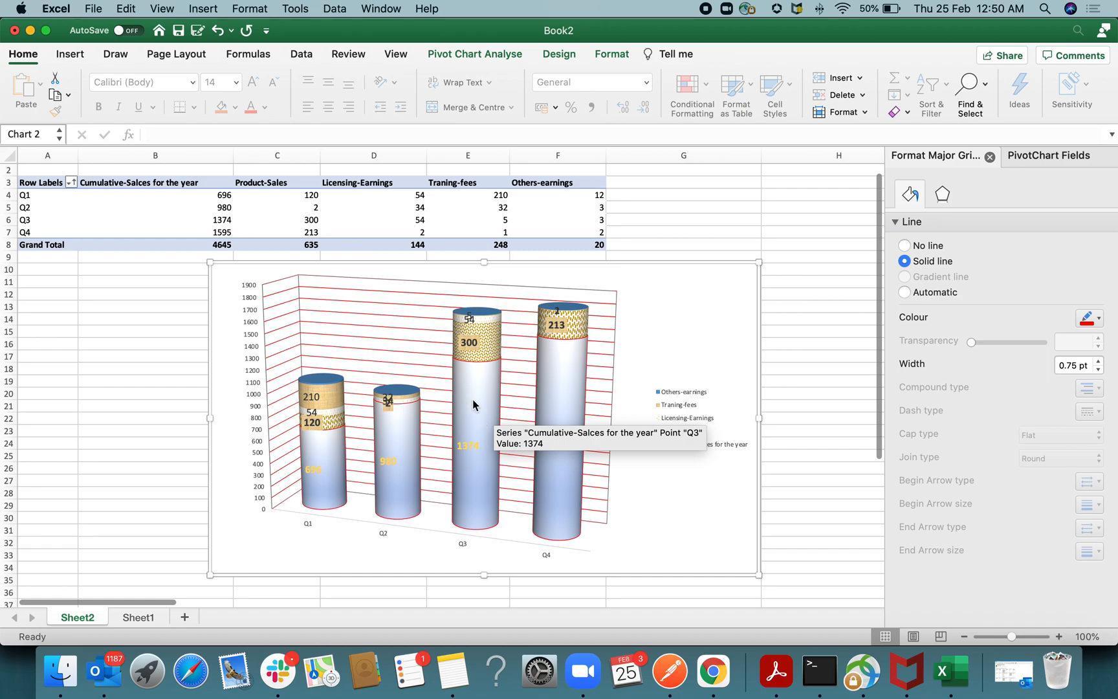
click(336, 416)
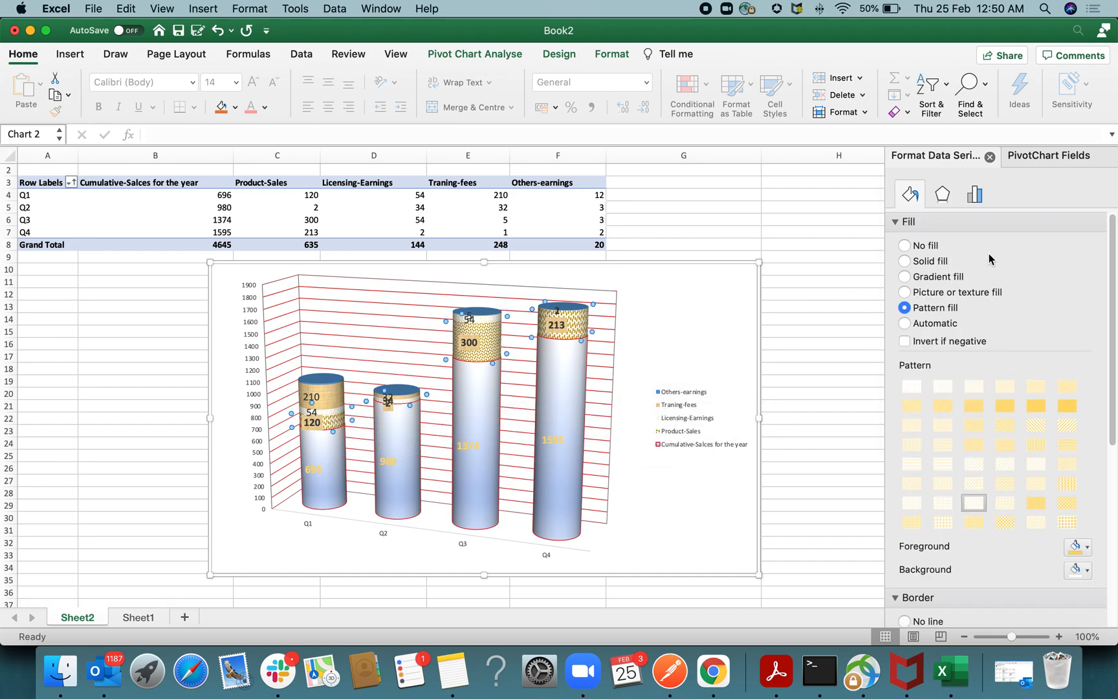
click(929, 291)
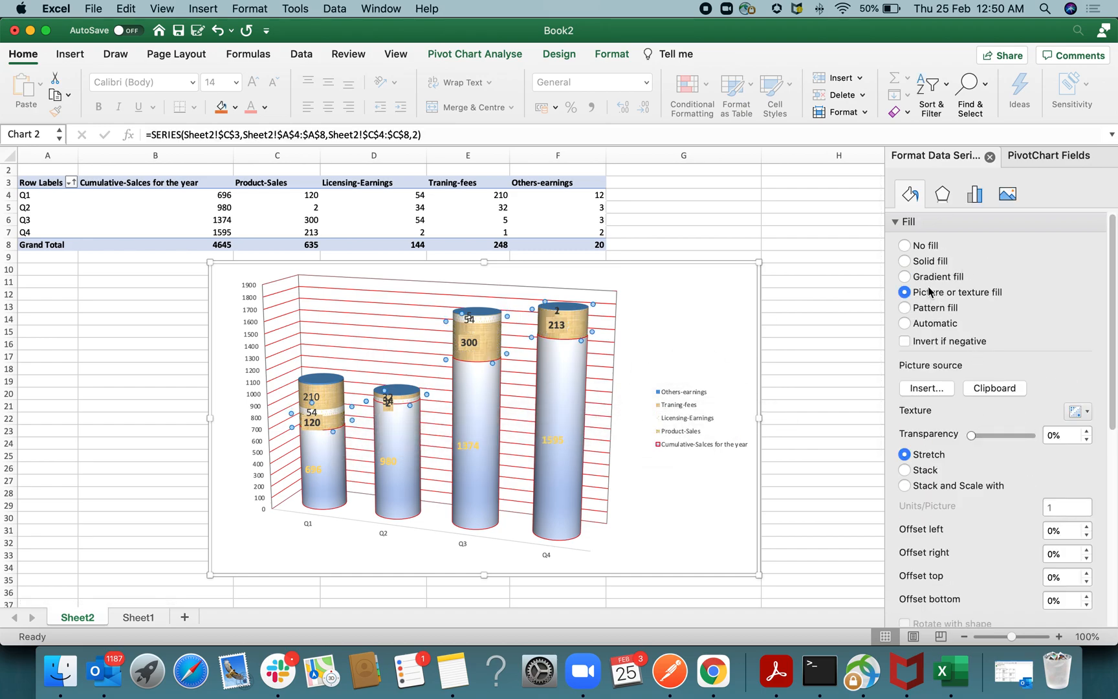
click(929, 277)
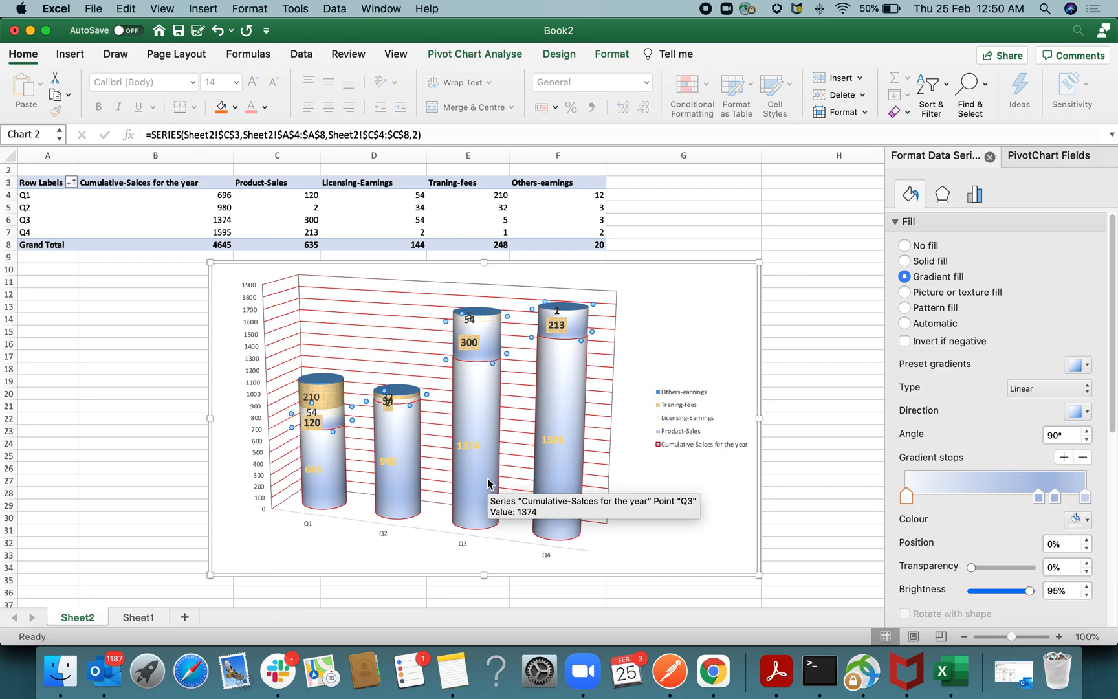
Step: Try a radial white-to-blue preset gradient on the "Cumulative-Salces for the year" cylinders
click(551, 458)
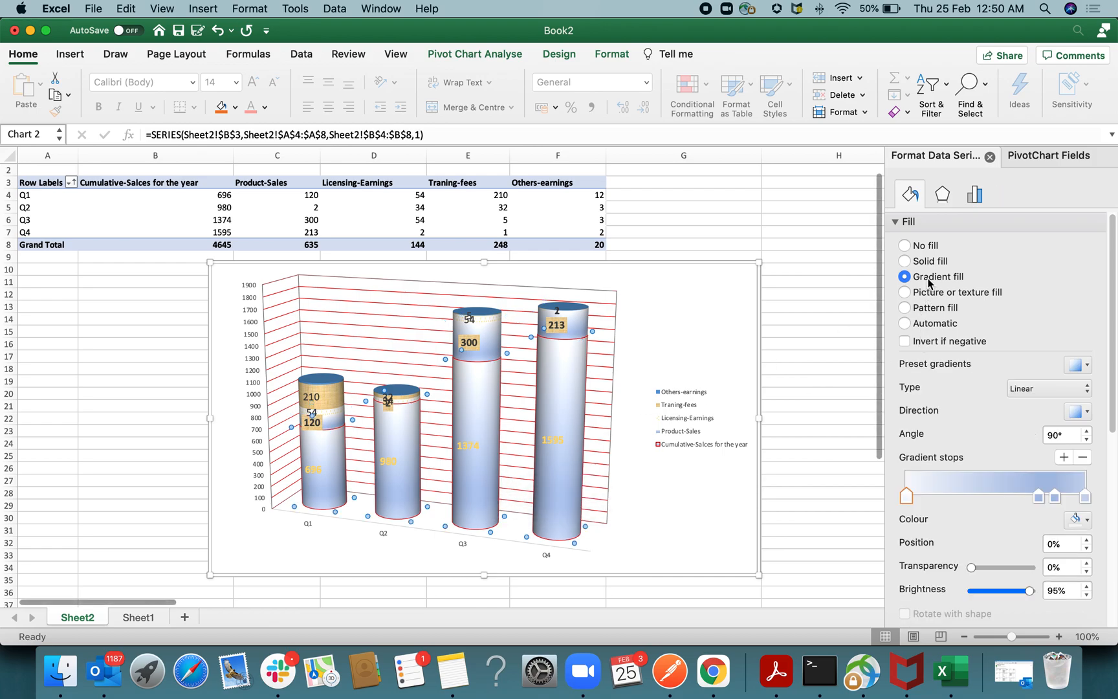
click(1077, 365)
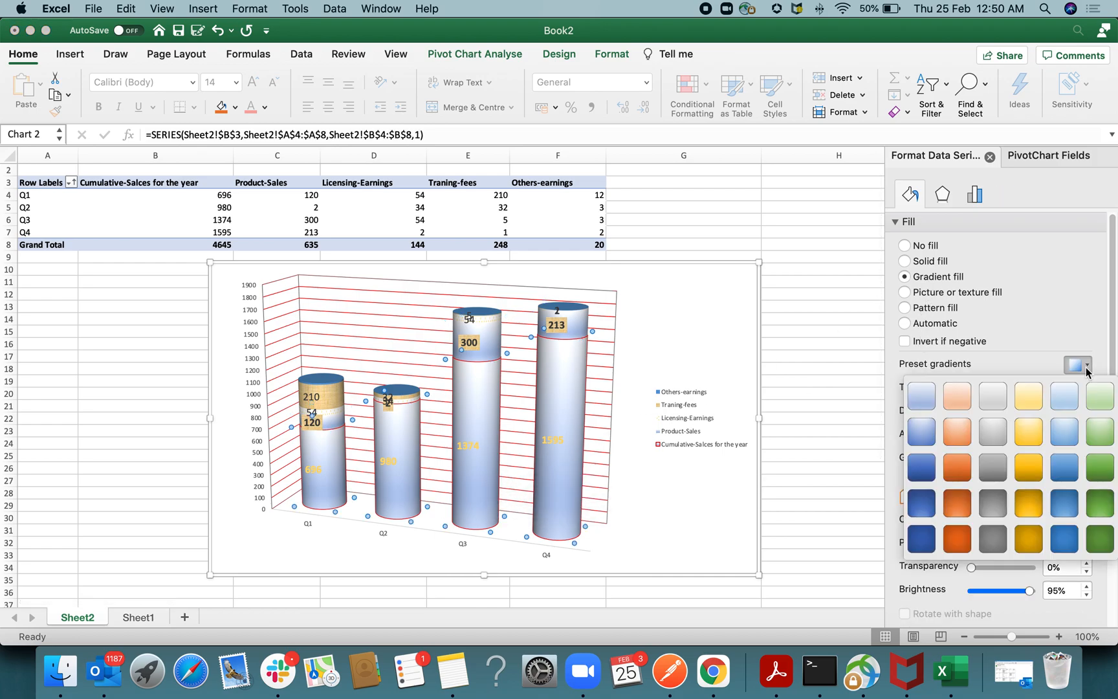
click(921, 432)
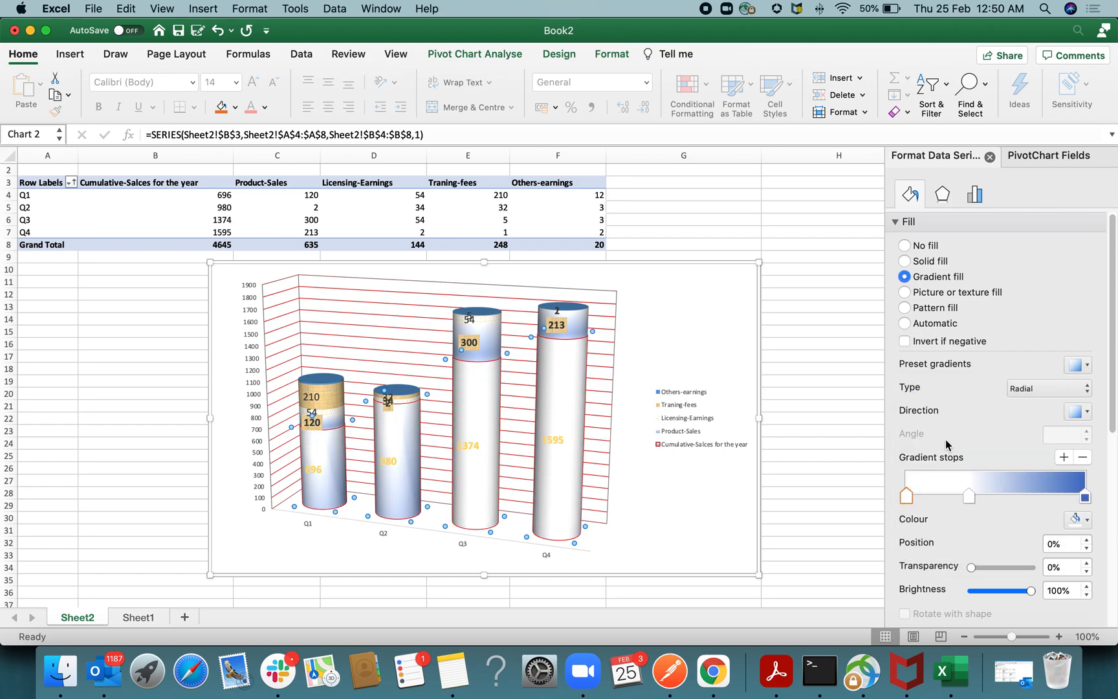
click(561, 417)
click(817, 406)
click(781, 445)
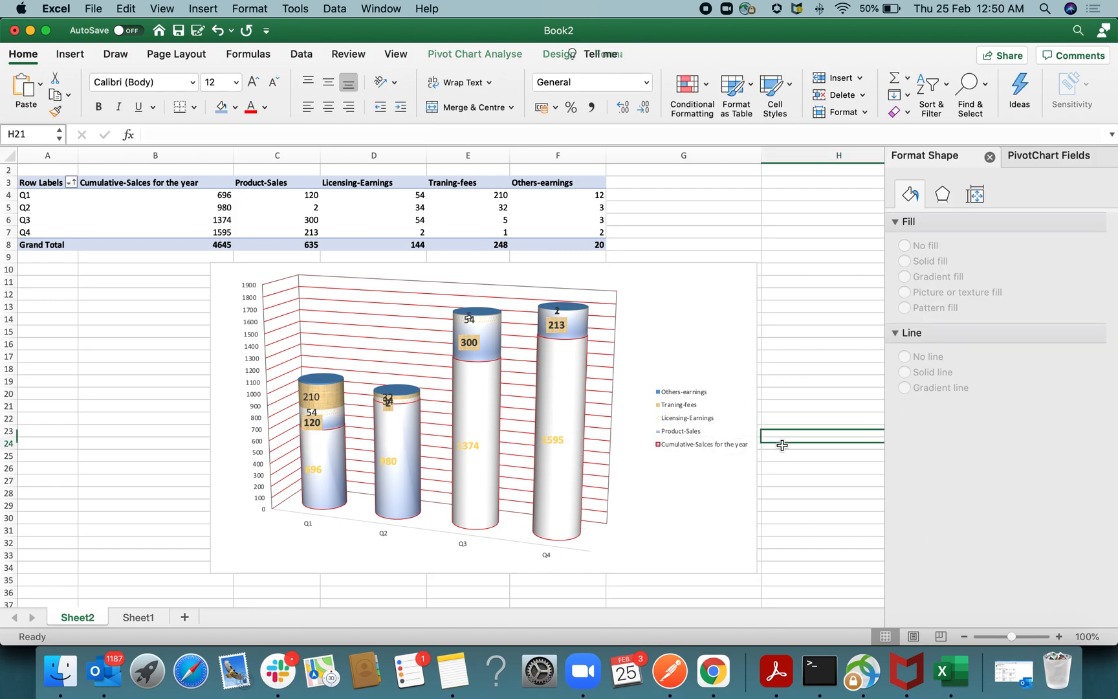
Step: Apply the dark orange radial preset gradient to the "Cumulative-Salces for the year" cylinders
click(566, 457)
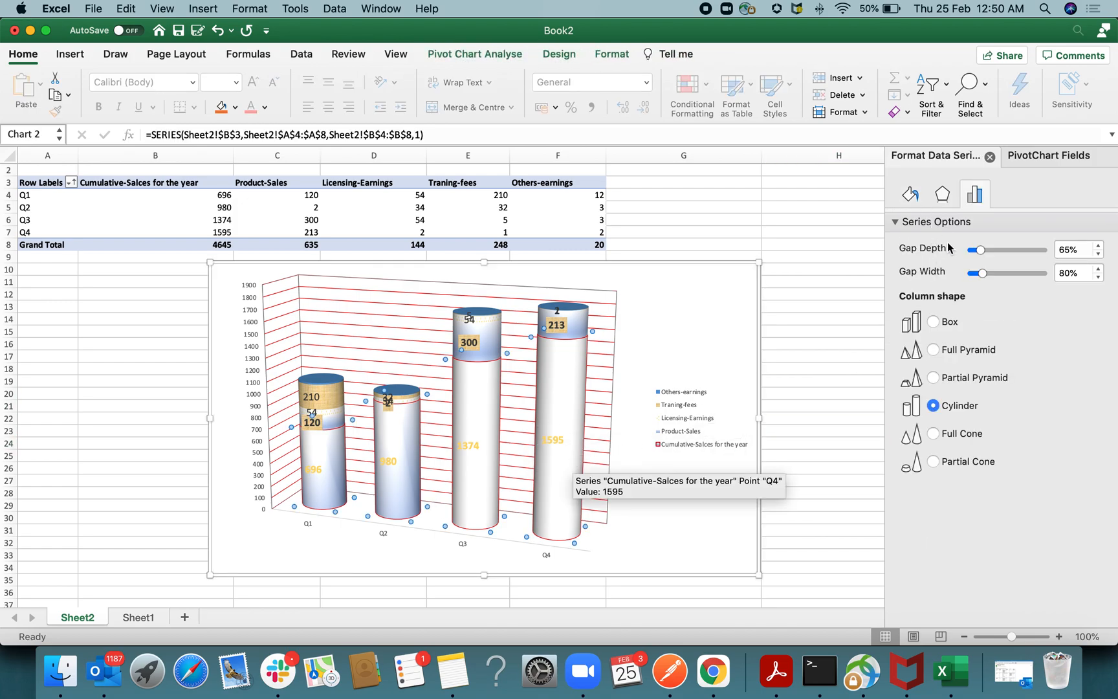
click(911, 197)
click(932, 292)
click(933, 277)
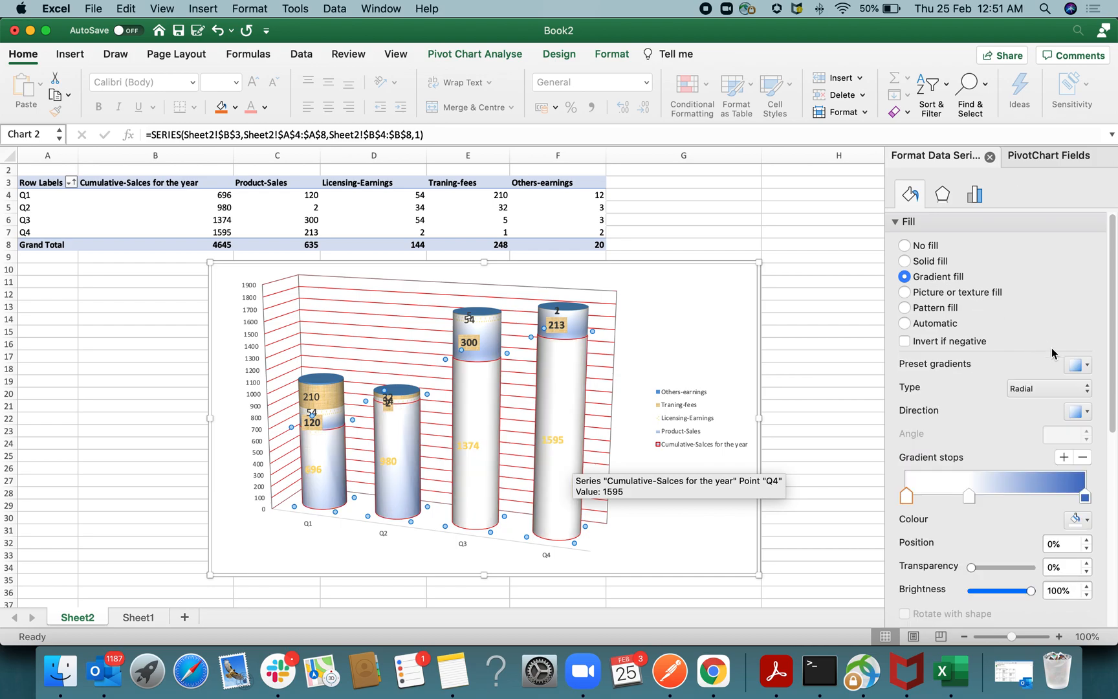
click(1078, 365)
click(958, 540)
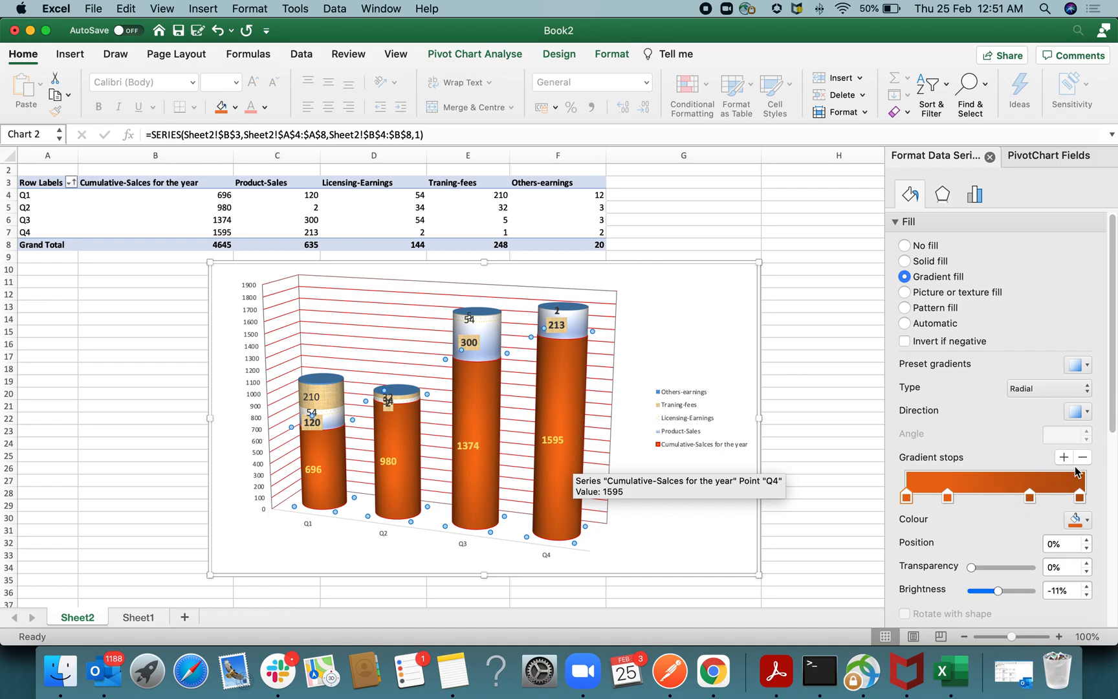
Step: Recolour the 68% gradient stop of the orange cylinders to very light grey and move it to position 13%
click(1027, 497)
click(1079, 412)
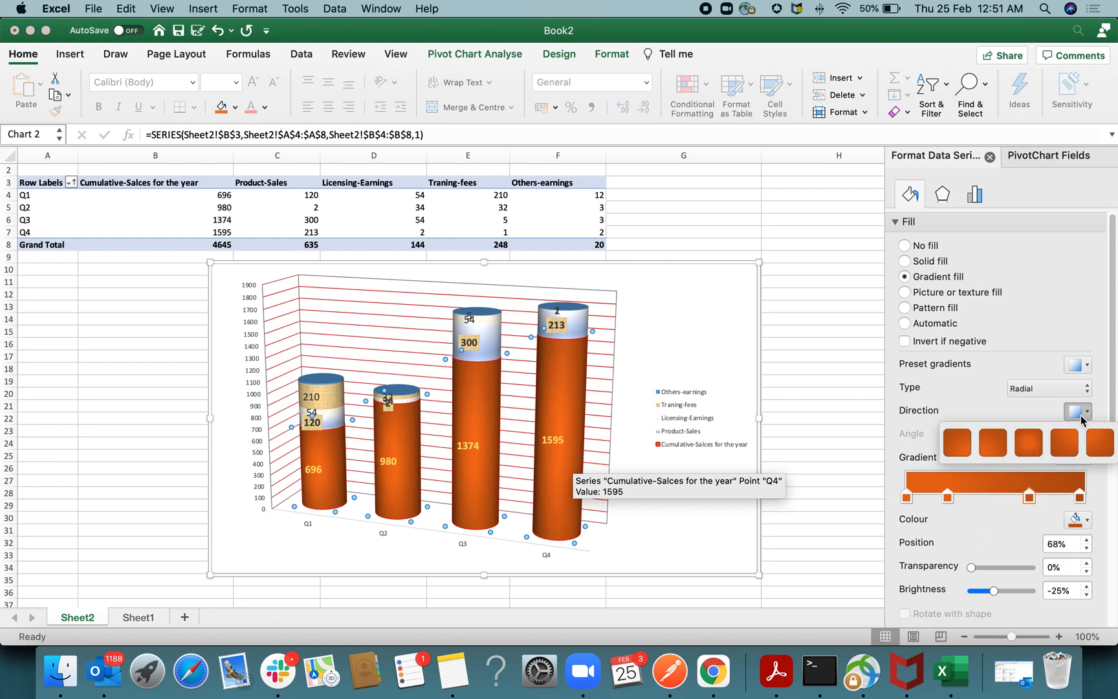
click(1076, 497)
click(1029, 498)
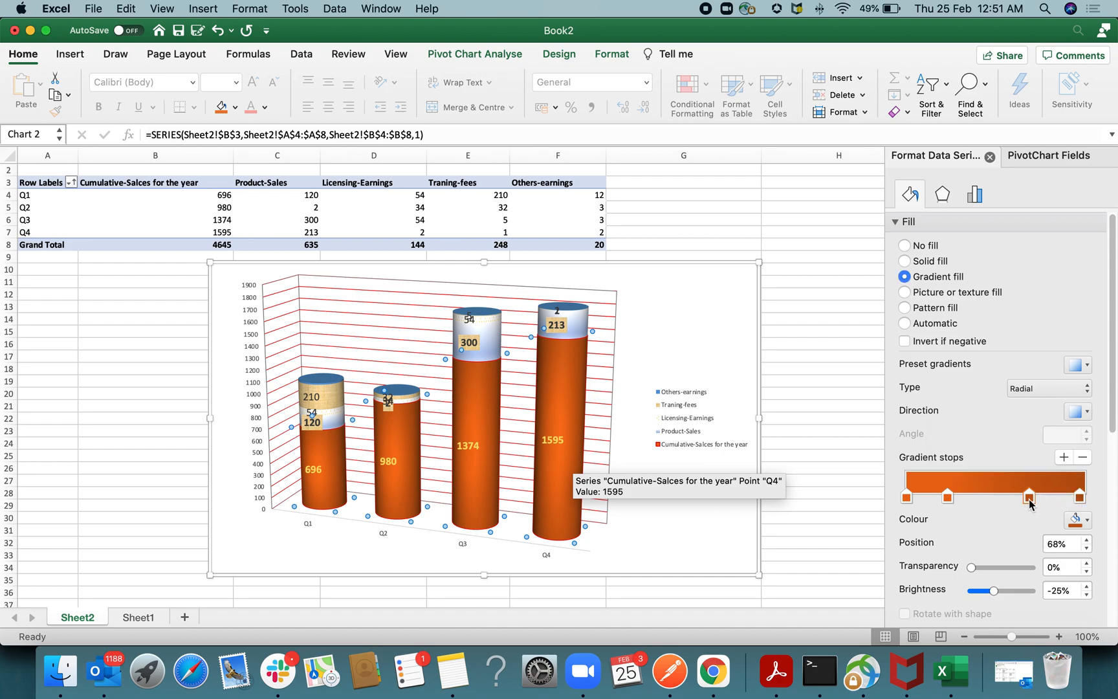
click(1077, 519)
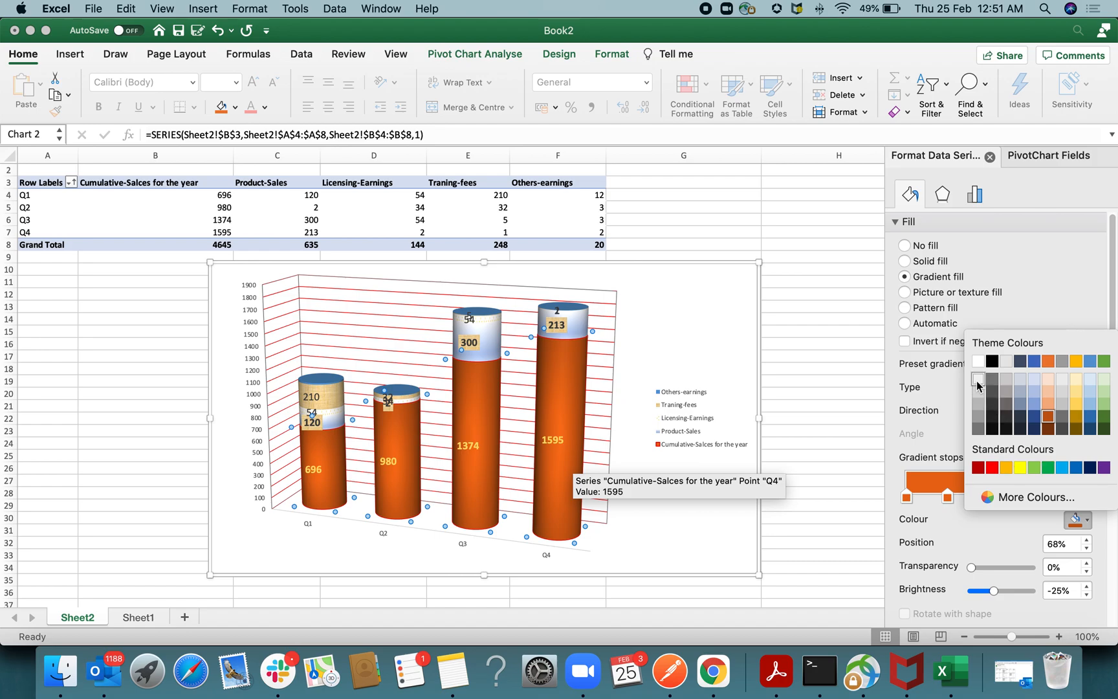
click(977, 380)
mouse_move(952, 501)
mouse_down()
mouse_move(1043, 498)
mouse_move(931, 491)
mouse_up()
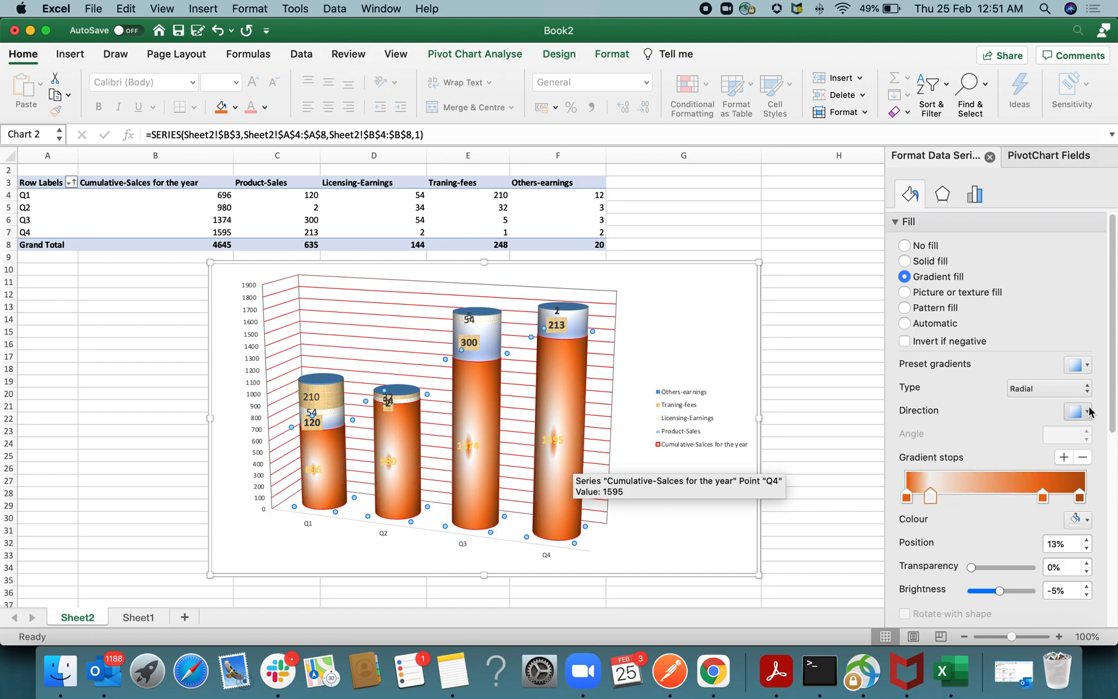
Step: Change the orange cylinders' gradient type to Linear and reposition its stops, placing the light grey one at 9%
click(1047, 389)
click(1040, 375)
drag(933, 500, 948, 495)
drag(1043, 496, 1006, 499)
mouse_move(1079, 496)
mouse_down()
mouse_move(1042, 496)
mouse_move(1084, 497)
mouse_up()
click(950, 495)
drag(927, 500, 926, 500)
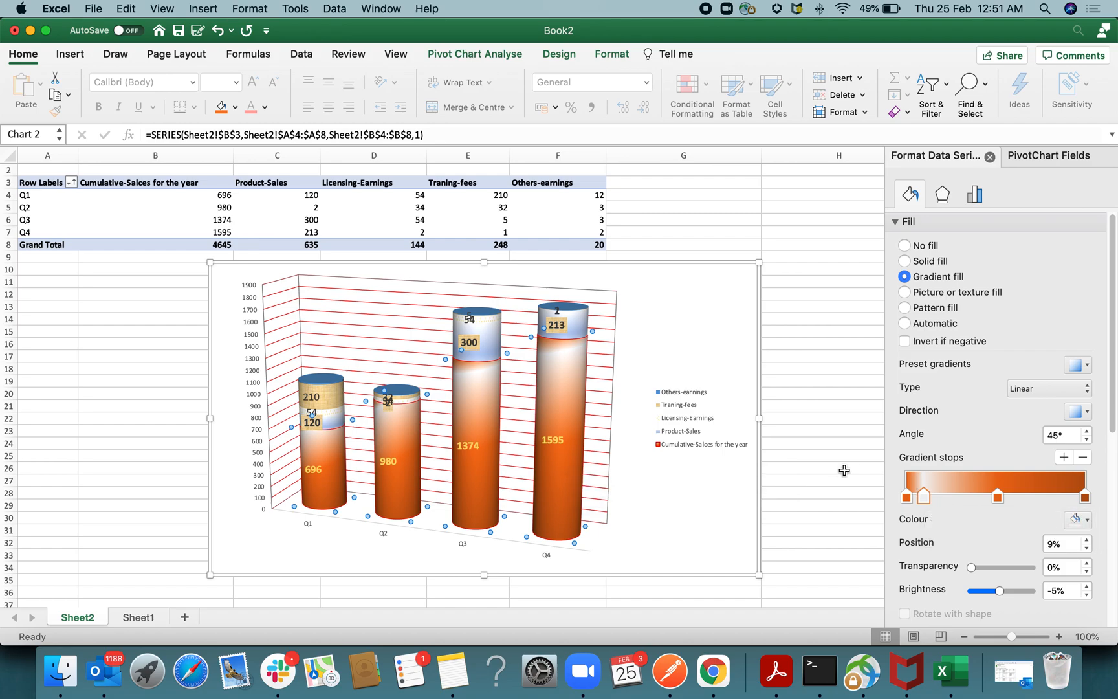
click(802, 480)
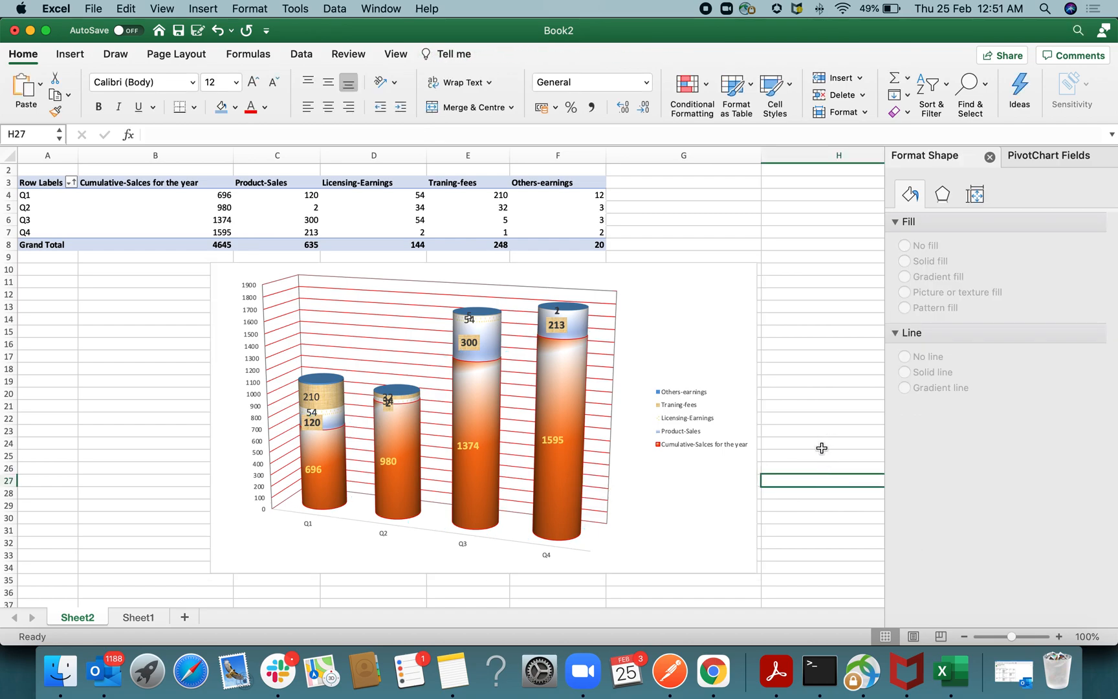